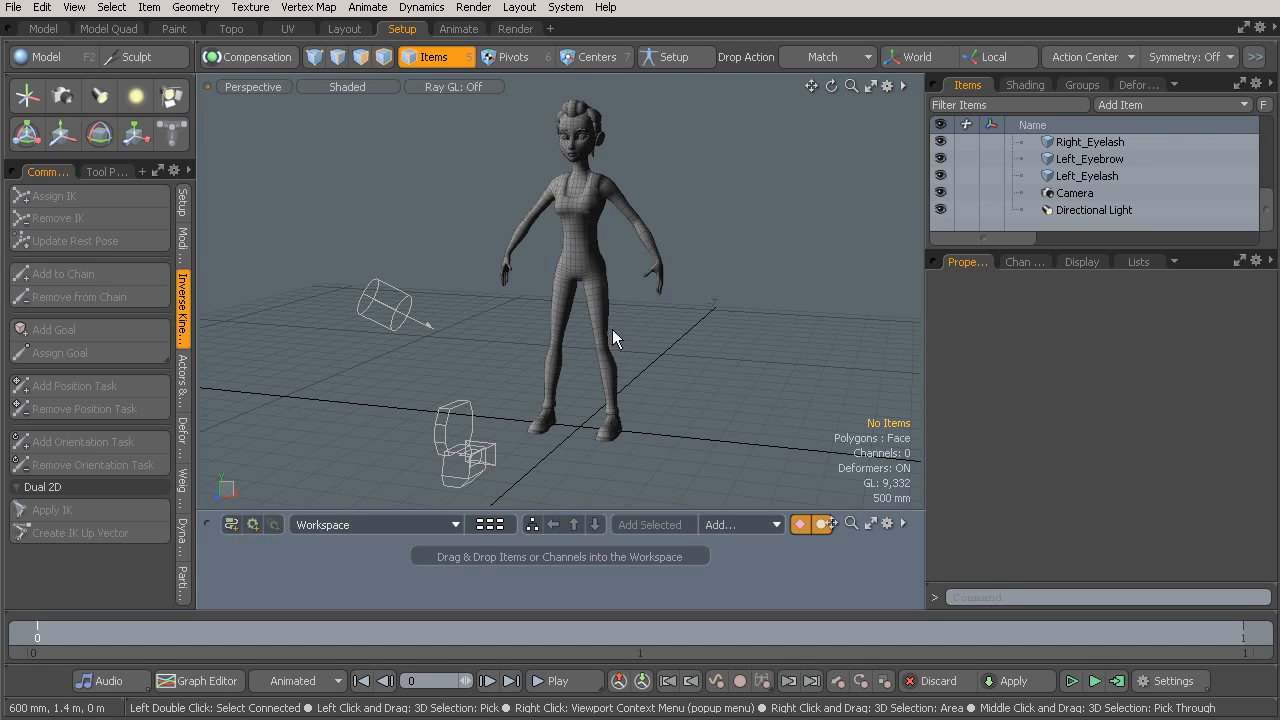
Hide the Camera and the Directional Light so that only the character meshes remain in the scene view.
{"action": "left_click_drag", "start_coordinate": [505, 326], "coordinate": [474, 333], "text": "alt"}
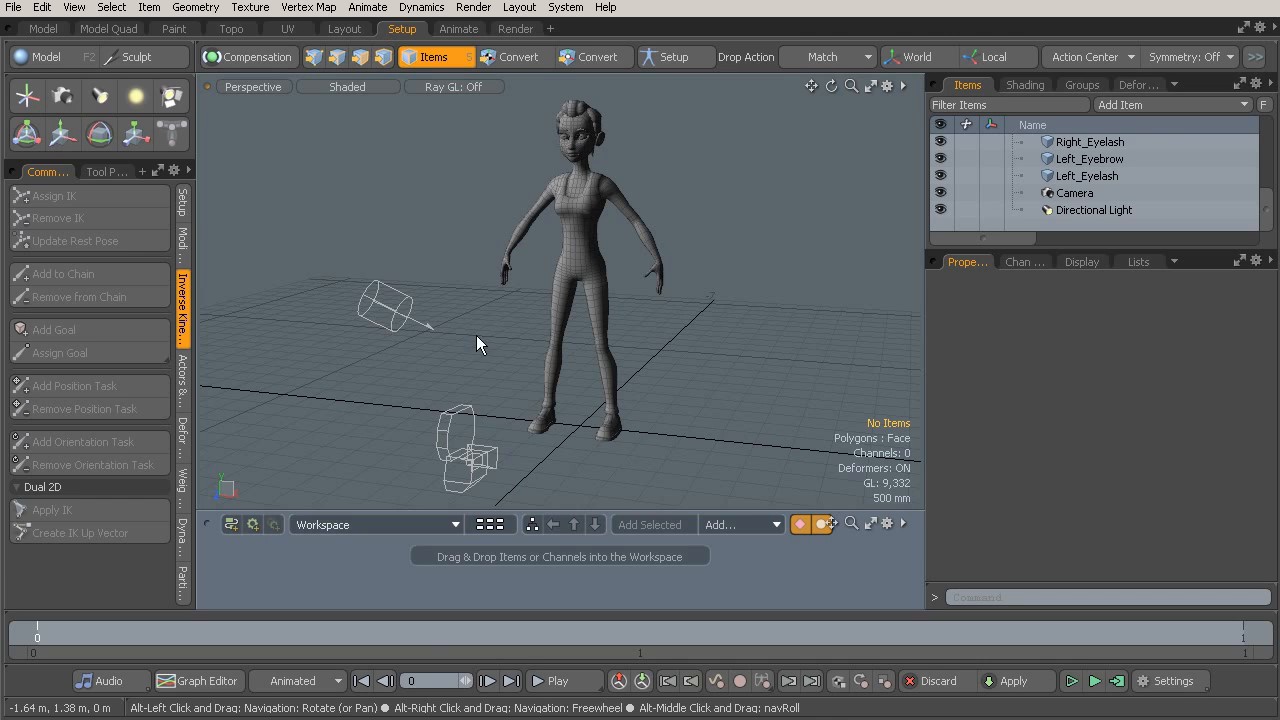
{"action": "left_click", "coordinate": [408, 318]}
{"action": "left_click", "coordinate": [462, 462]}
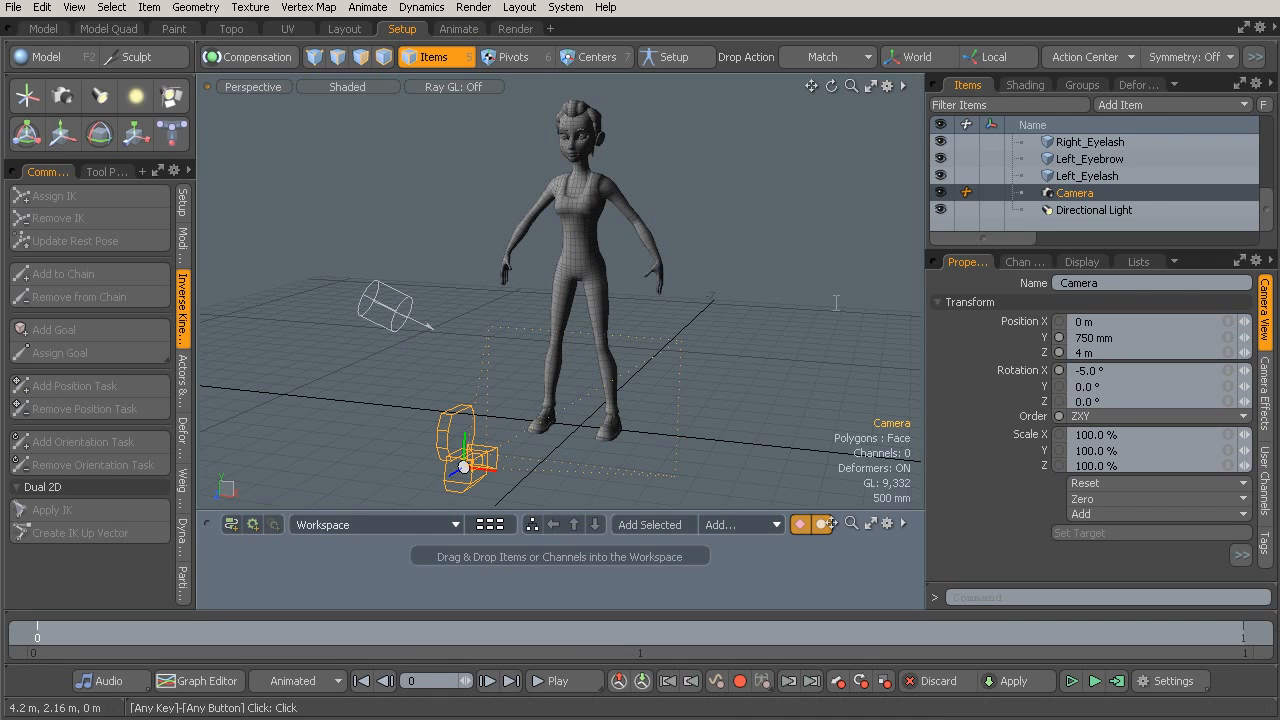
{"action": "left_click", "coordinate": [939, 193]}
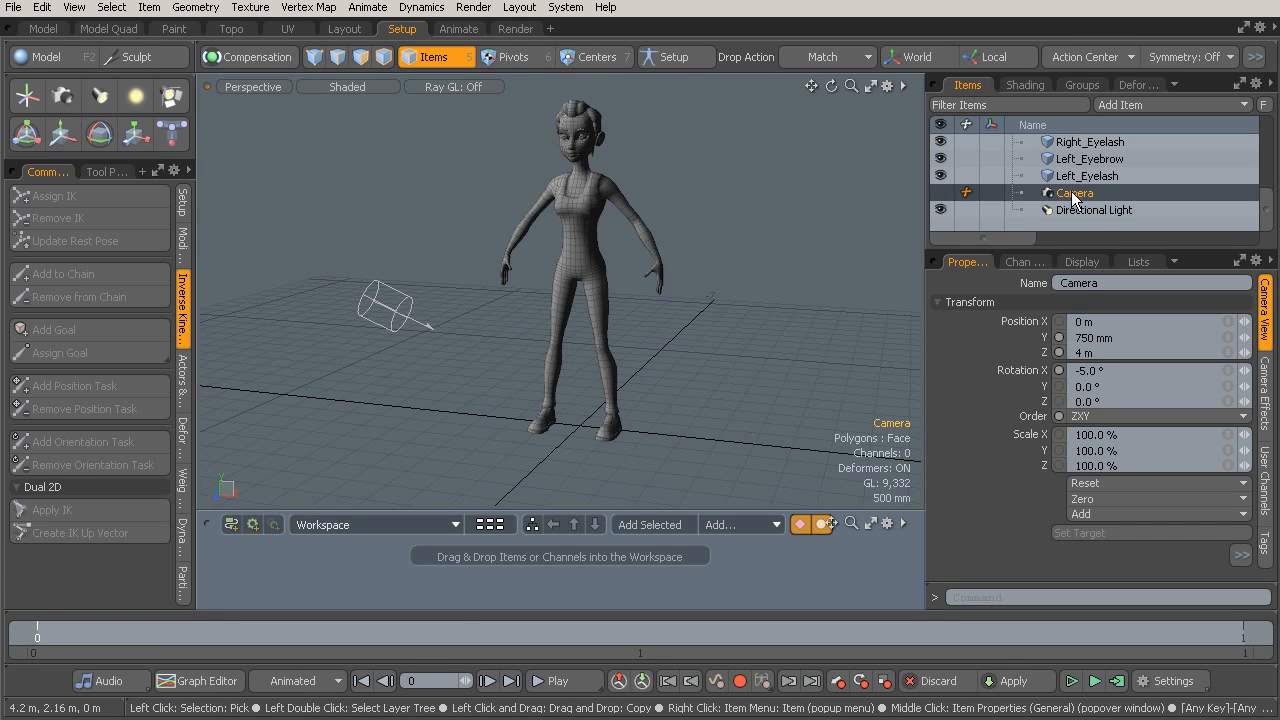
{"action": "left_click", "coordinate": [939, 210]}
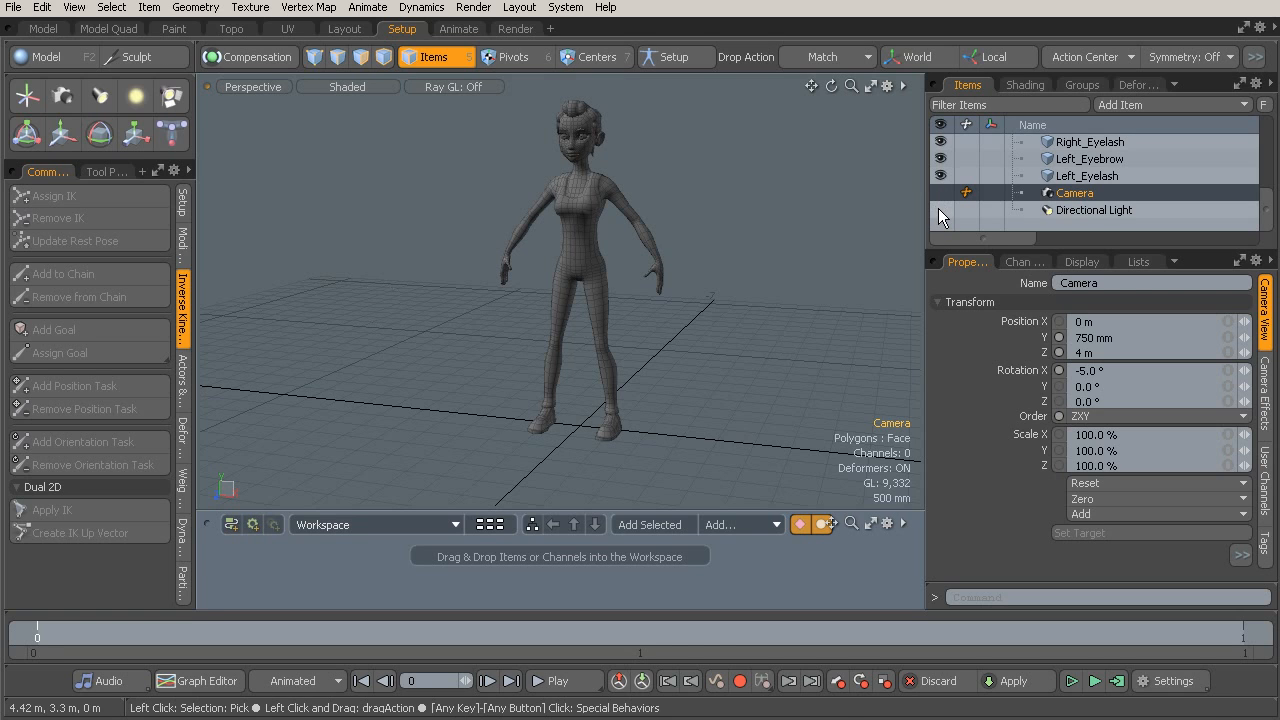
{"action": "left_click_drag", "start_coordinate": [681, 296], "coordinate": [677, 271], "text": "alt"}
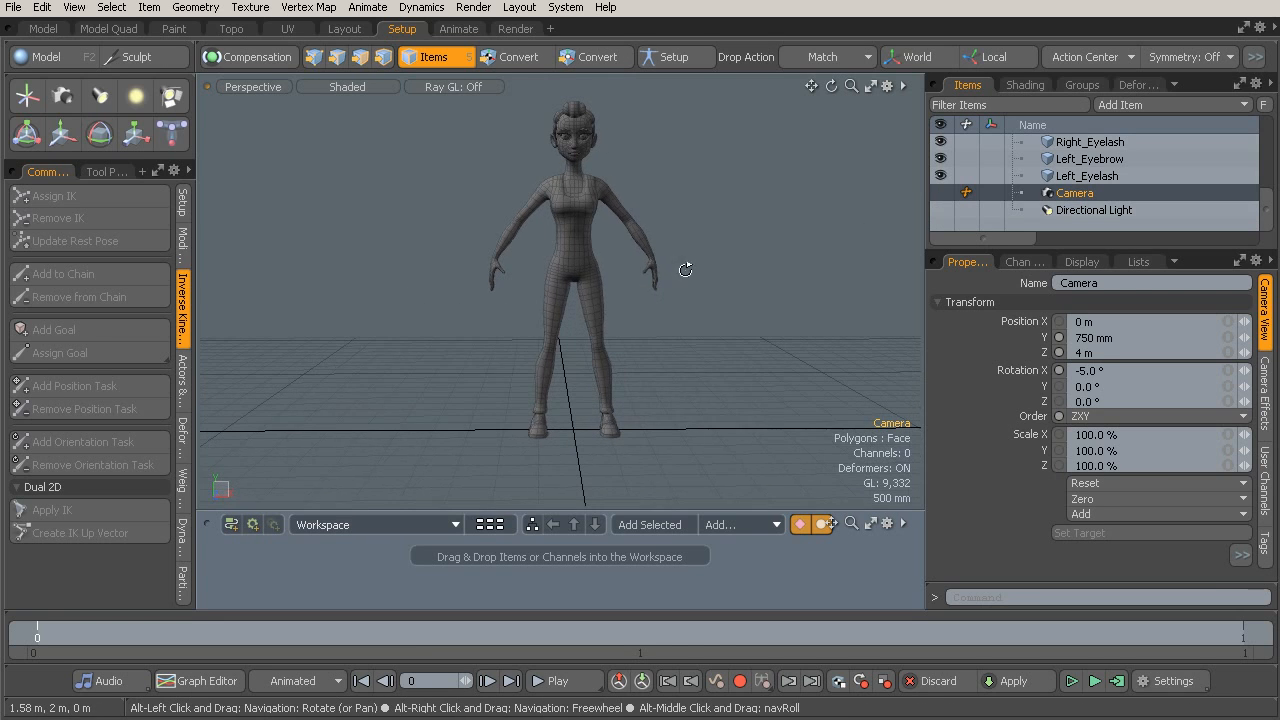
Select the Body and all the other character meshes together and freeze all of their transforms.
{"action": "left_click", "coordinate": [576, 236]}
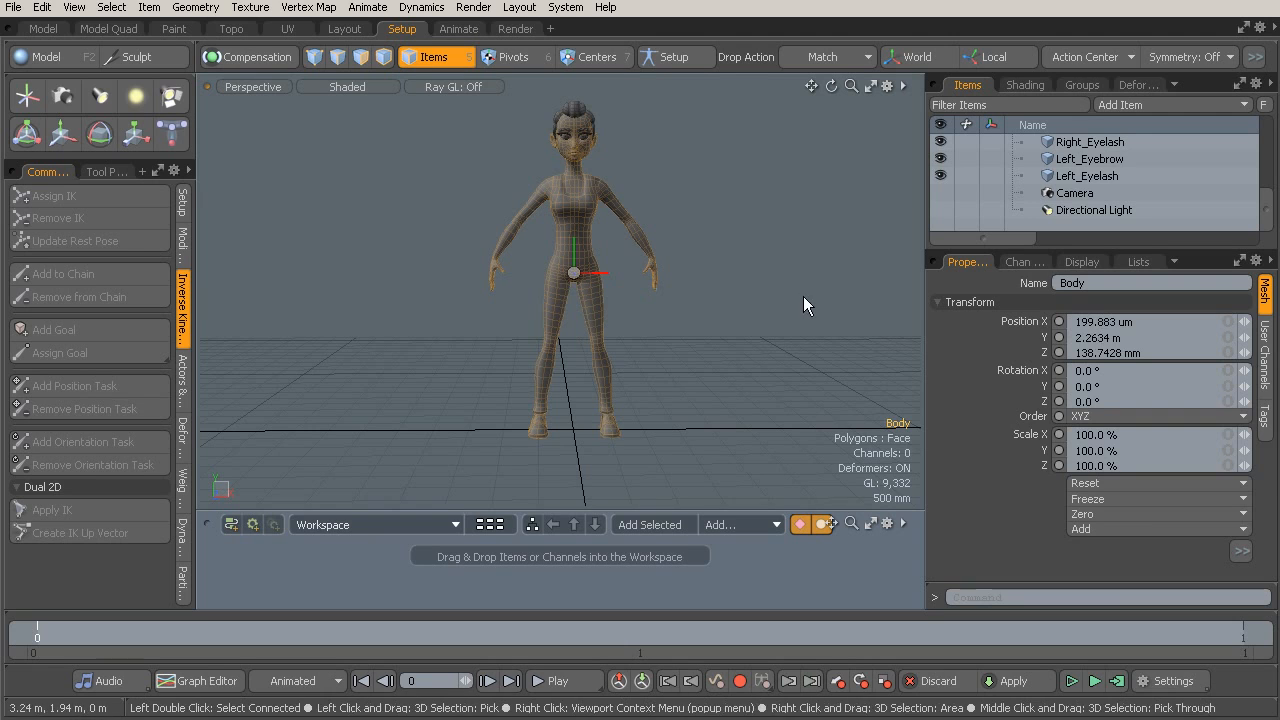
{"action": "left_click_drag", "start_coordinate": [760, 305], "coordinate": [661, 311], "text": "alt"}
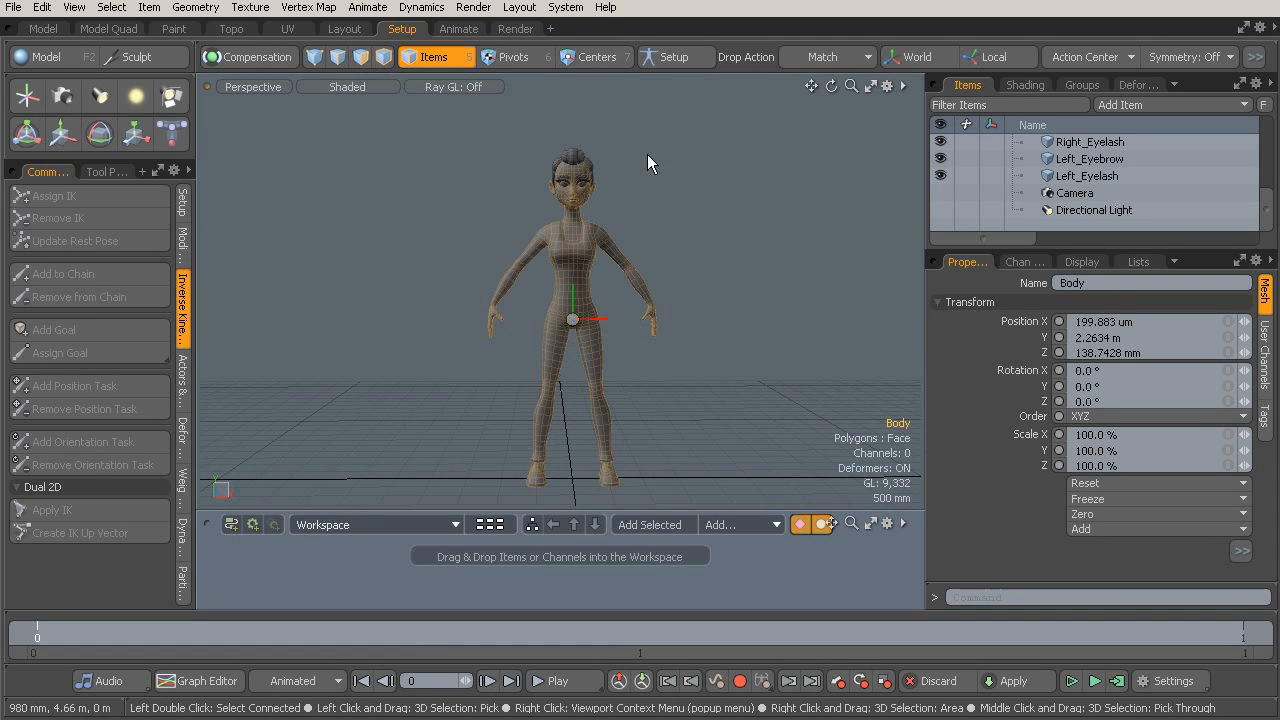
{"action": "mouse_move", "coordinate": [589, 110]}
{"action": "right_mouse_down"}
{"action": "mouse_move", "coordinate": [500, 132]}
{"action": "mouse_move", "coordinate": [418, 302]}
{"action": "mouse_move", "coordinate": [479, 461]}
{"action": "mouse_move", "coordinate": [786, 505]}
{"action": "mouse_move", "coordinate": [754, 157]}
{"action": "mouse_move", "coordinate": [500, 140]}
{"action": "right_mouse_up"}
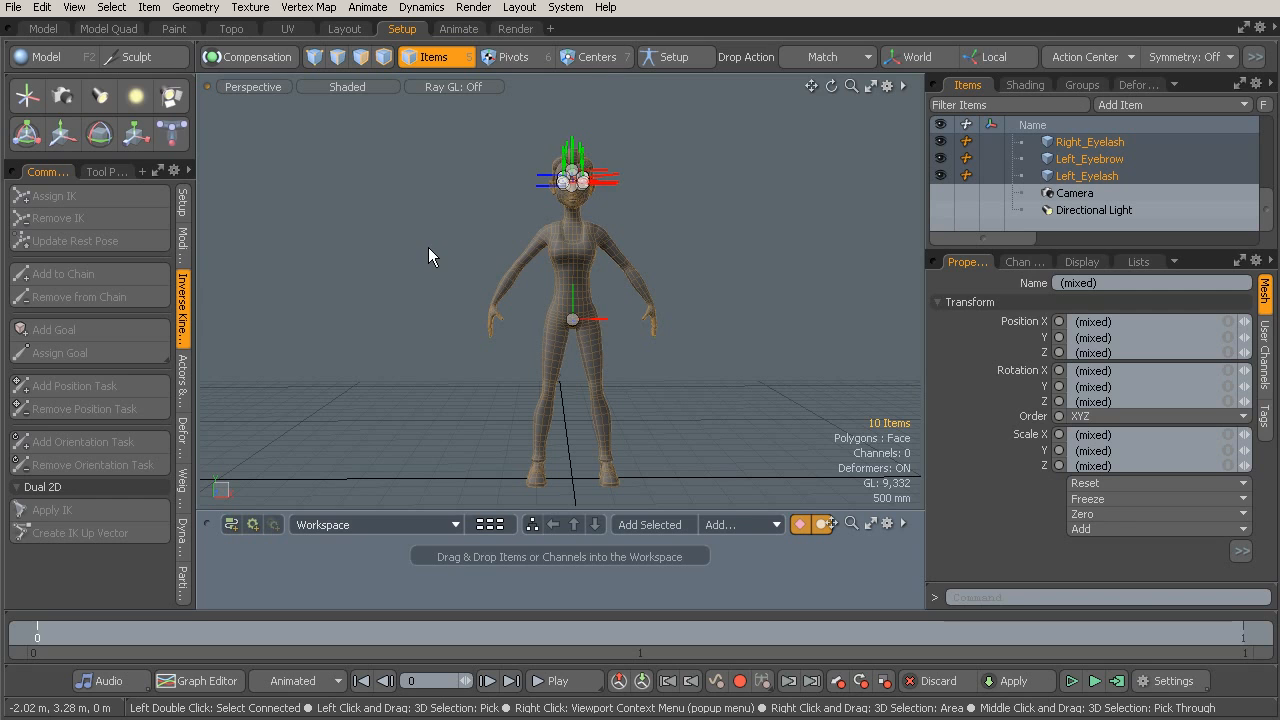
{"action": "key", "text": "alt"}
{"action": "left_click_drag", "start_coordinate": [428, 248], "coordinate": [458, 260], "text": "alt"}
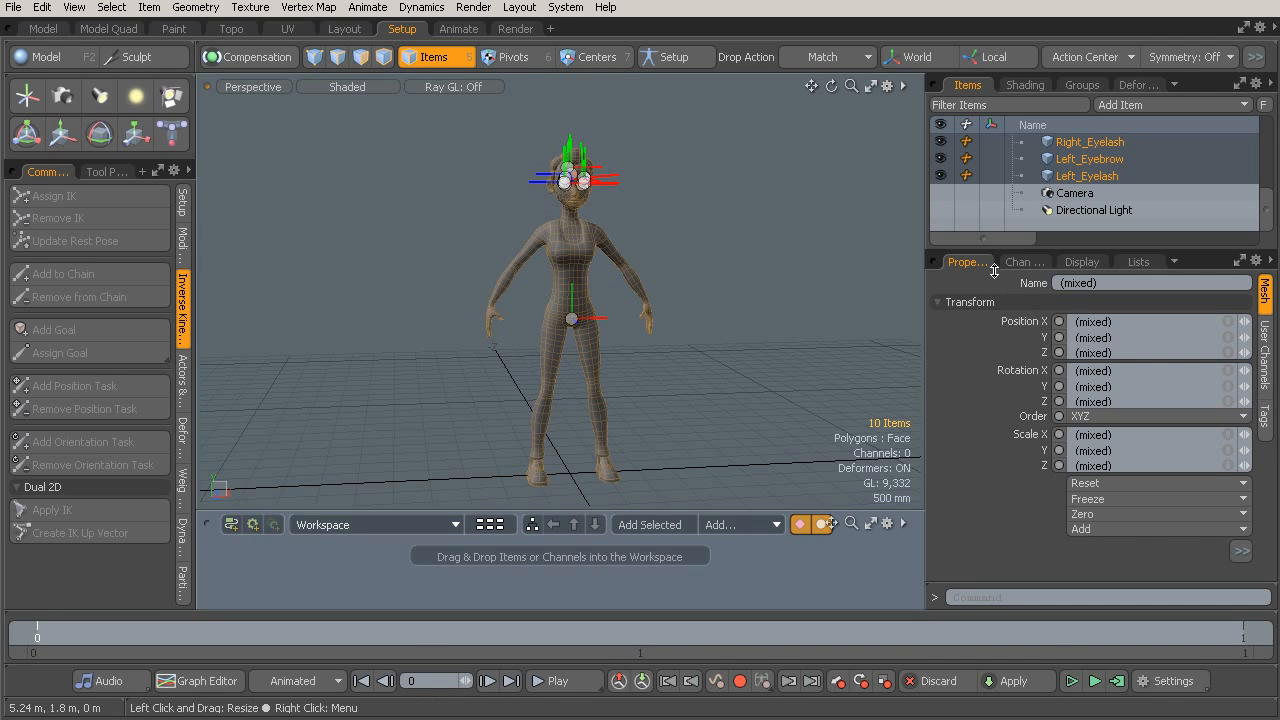
{"action": "left_click", "coordinate": [1108, 505]}
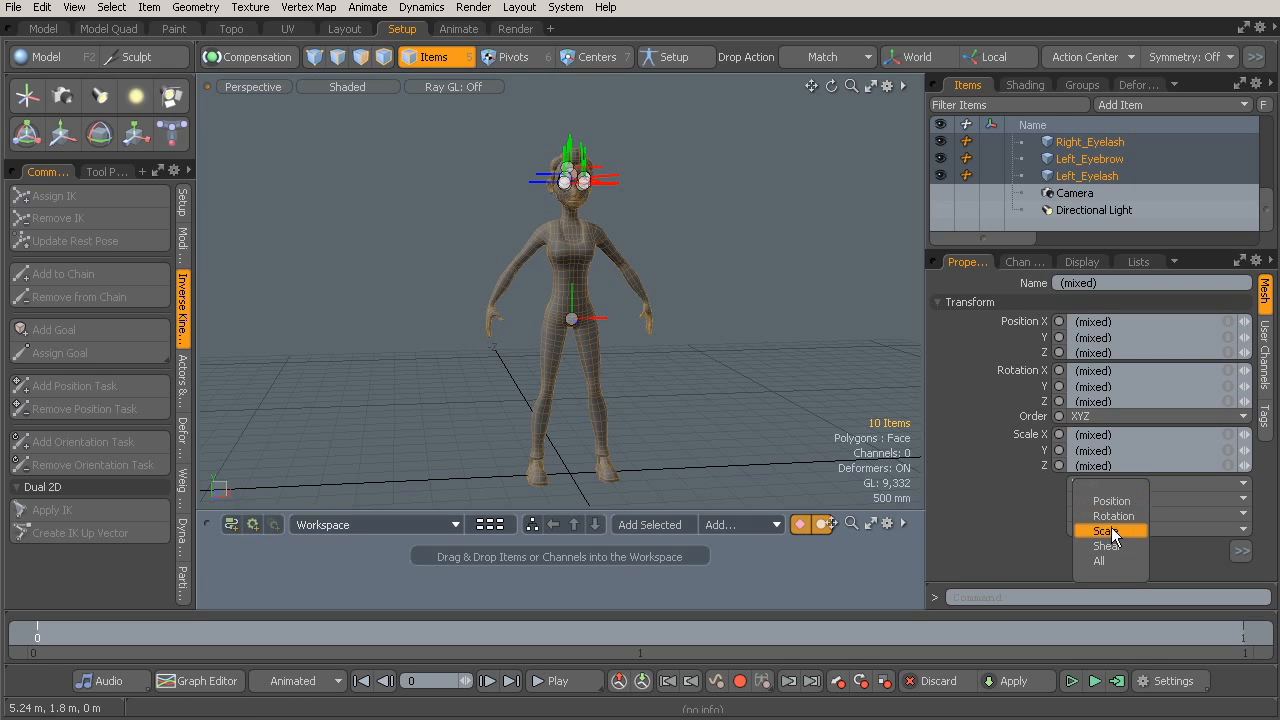
{"action": "left_click", "coordinate": [1109, 561]}
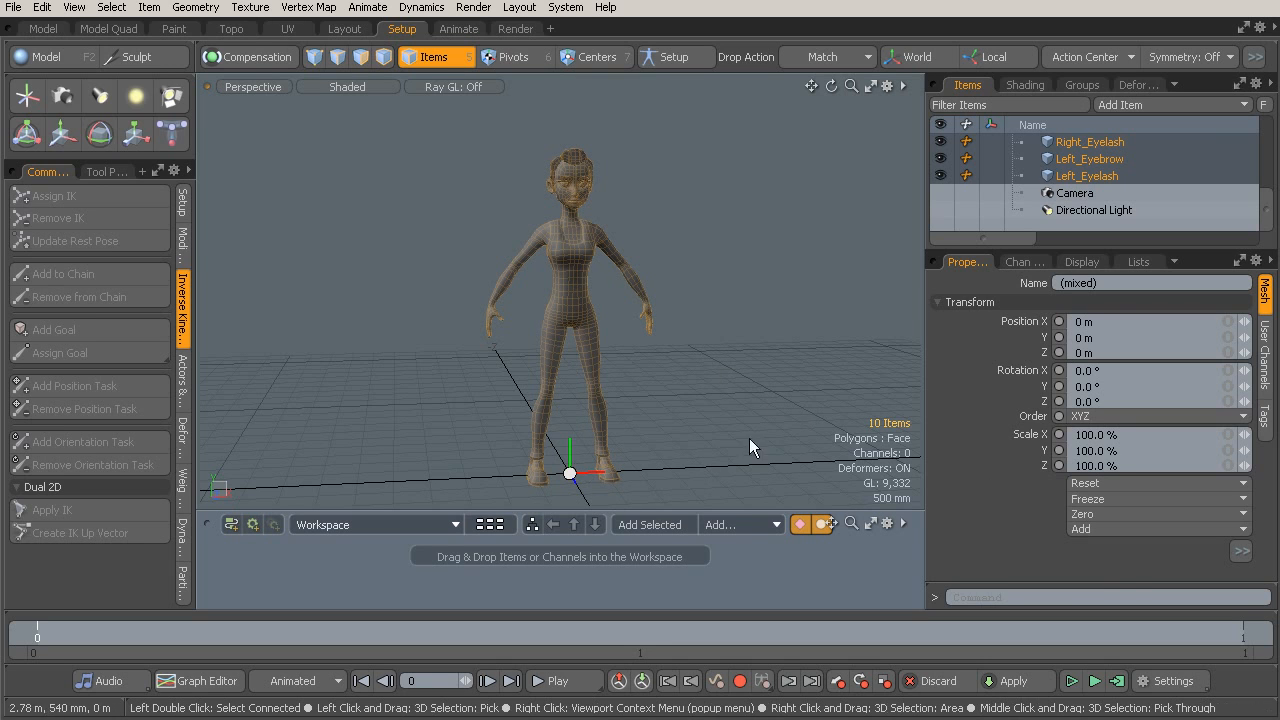
Select the Body mesh alone and examine its transform values and center position from several angles.
{"action": "left_click", "coordinate": [573, 297]}
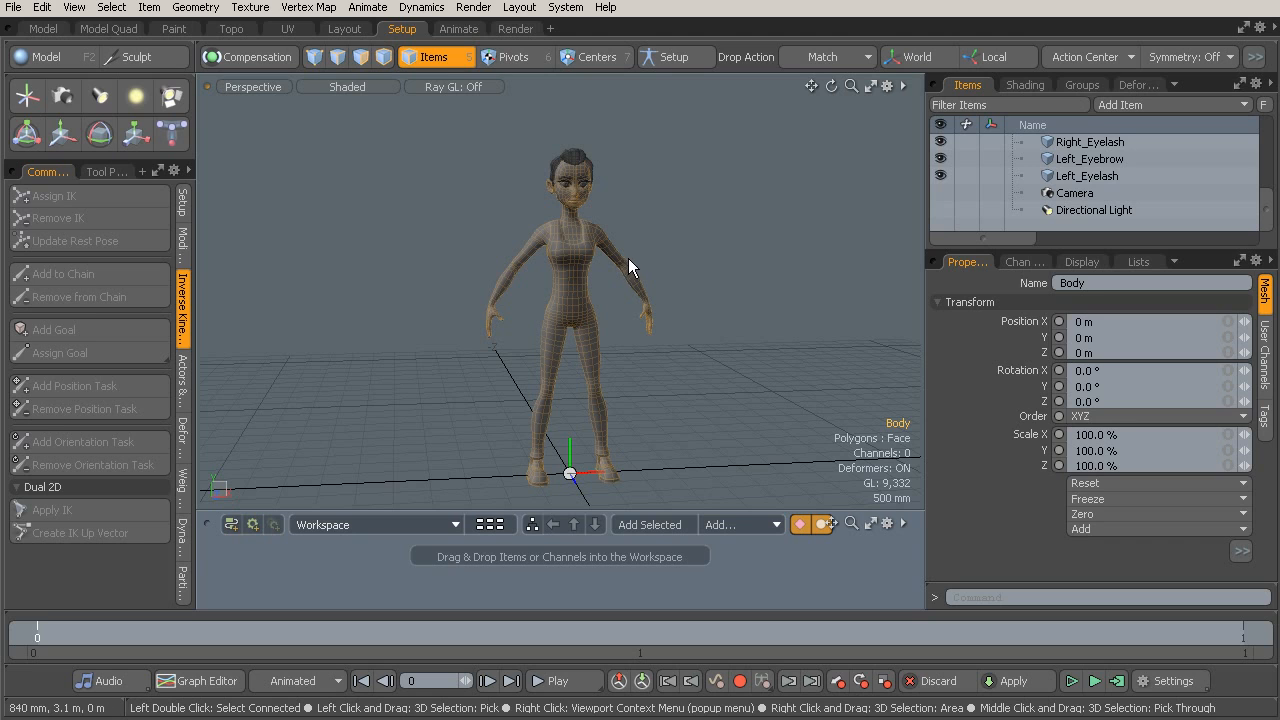
{"action": "left_click_drag", "start_coordinate": [654, 194], "coordinate": [561, 219], "text": "alt"}
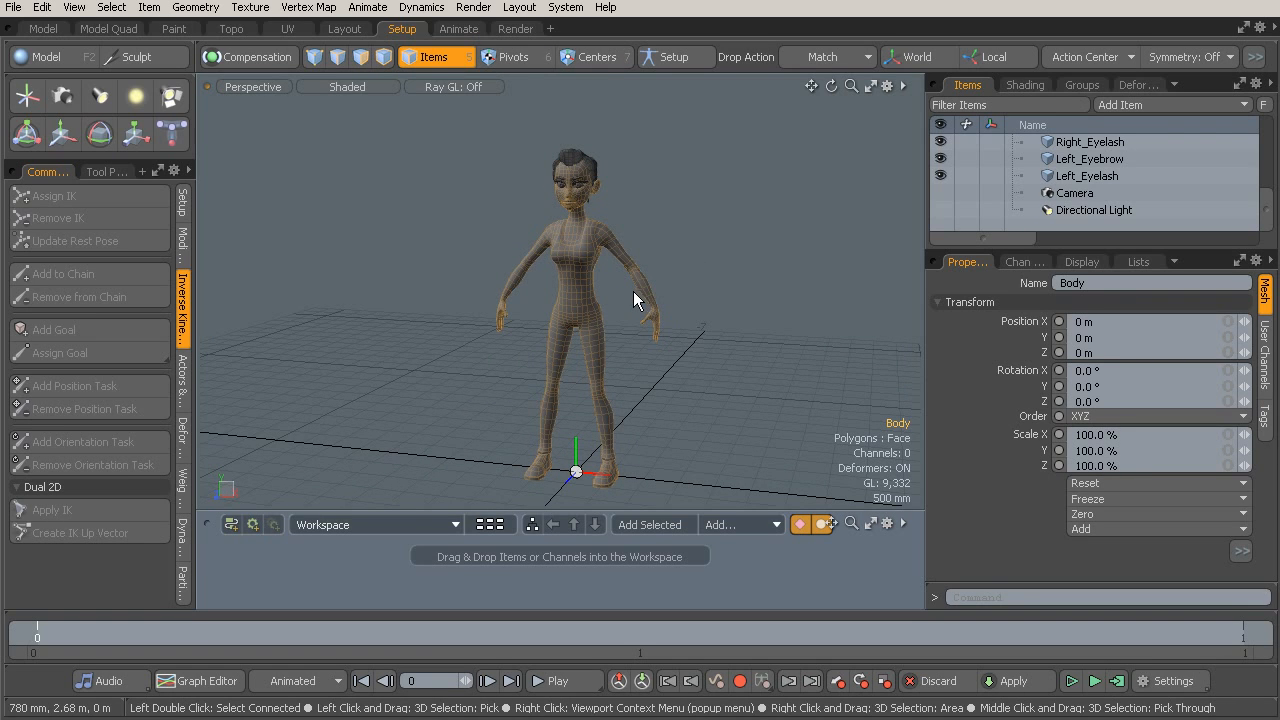
{"action": "left_click_drag", "start_coordinate": [626, 291], "coordinate": [609, 299], "text": "alt"}
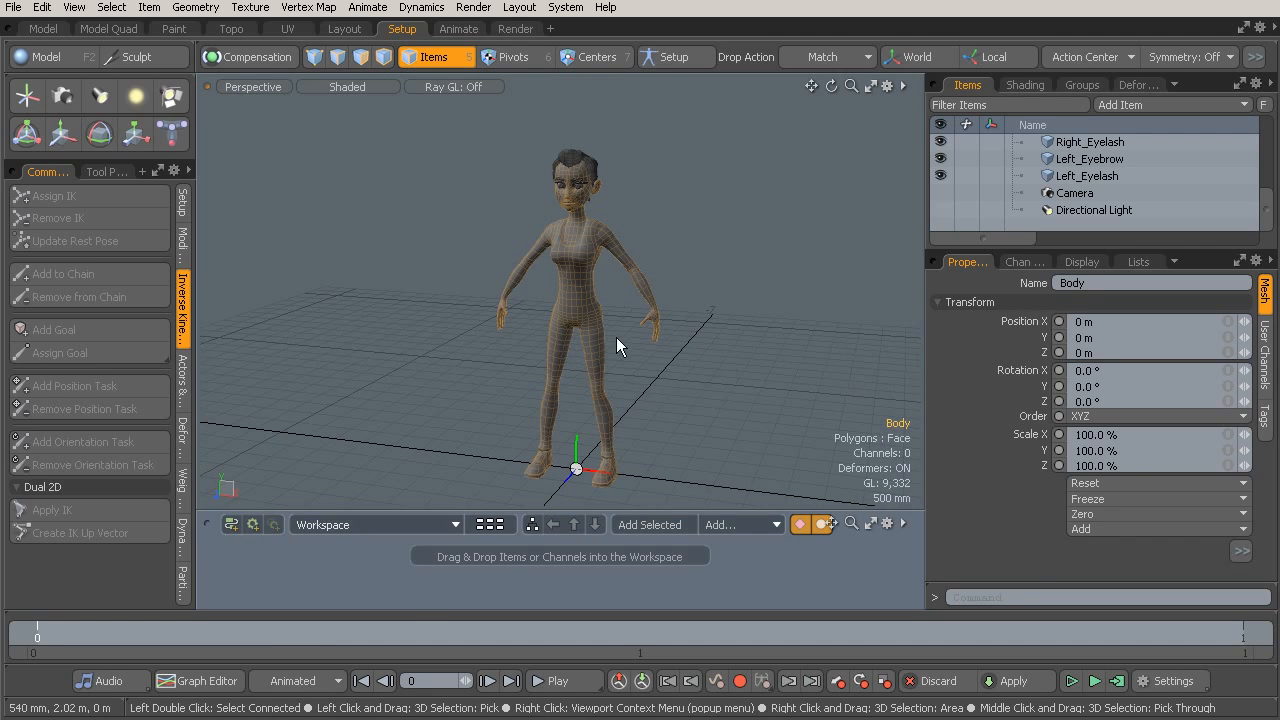
{"action": "left_click_drag", "start_coordinate": [619, 342], "coordinate": [664, 341], "text": "alt"}
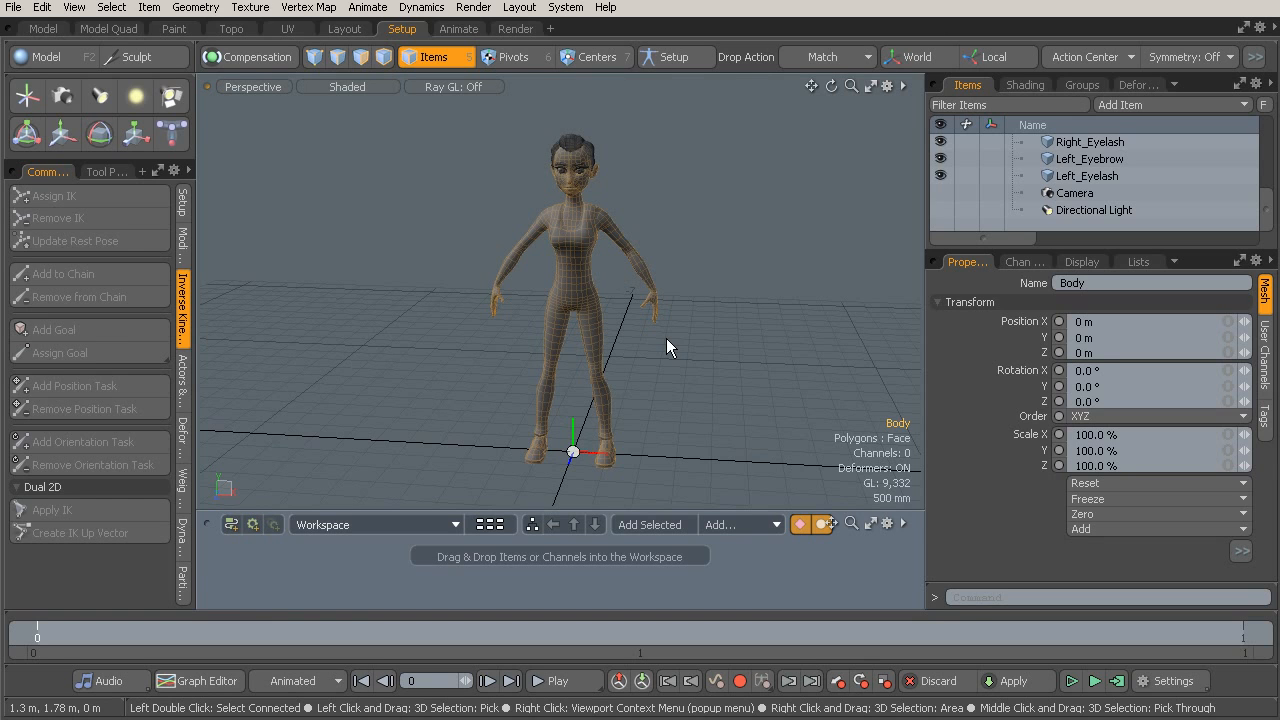
{"action": "left_click_drag", "start_coordinate": [666, 338], "coordinate": [691, 306], "text": "alt"}
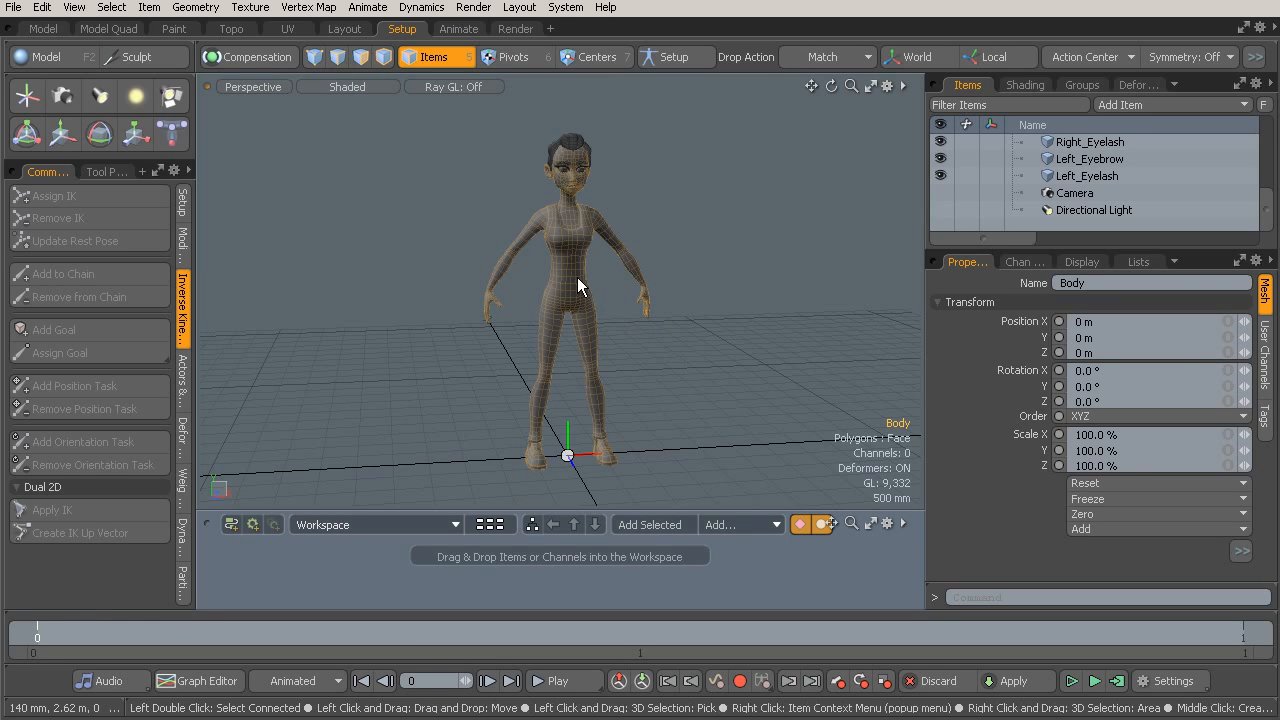
Try moving the Hair mesh about -720 mm in X and 500 mm in Y, and undo the move.
{"action": "left_click", "coordinate": [575, 155]}
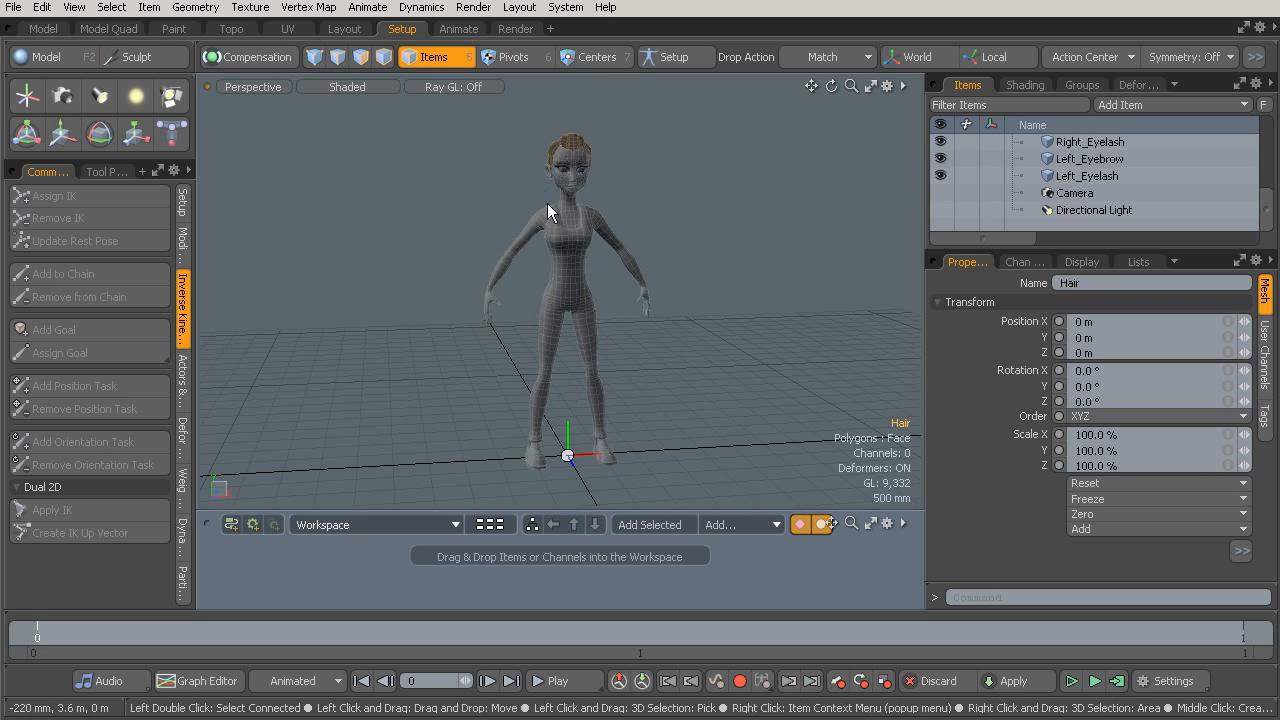
{"action": "key", "text": "y"}
{"action": "left_click_drag", "start_coordinate": [632, 411], "coordinate": [582, 387]}
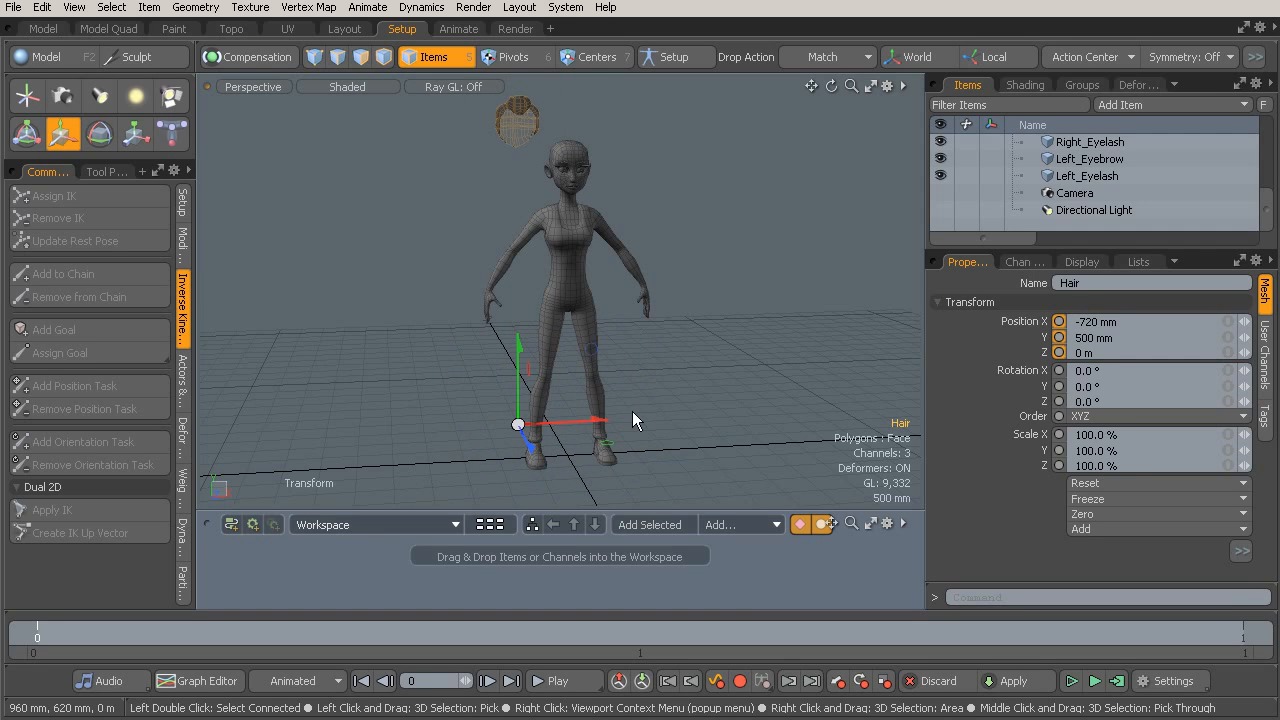
{"action": "key", "text": "ctrl+z"}
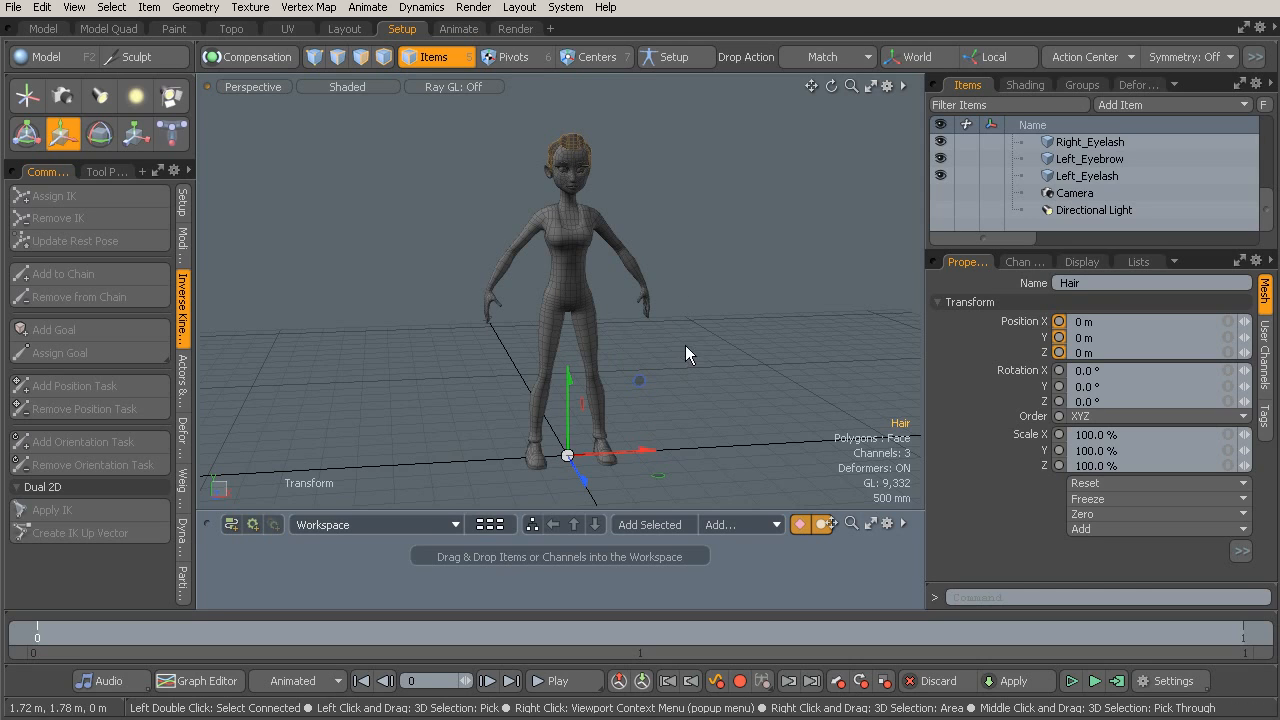
{"action": "key", "text": "q"}
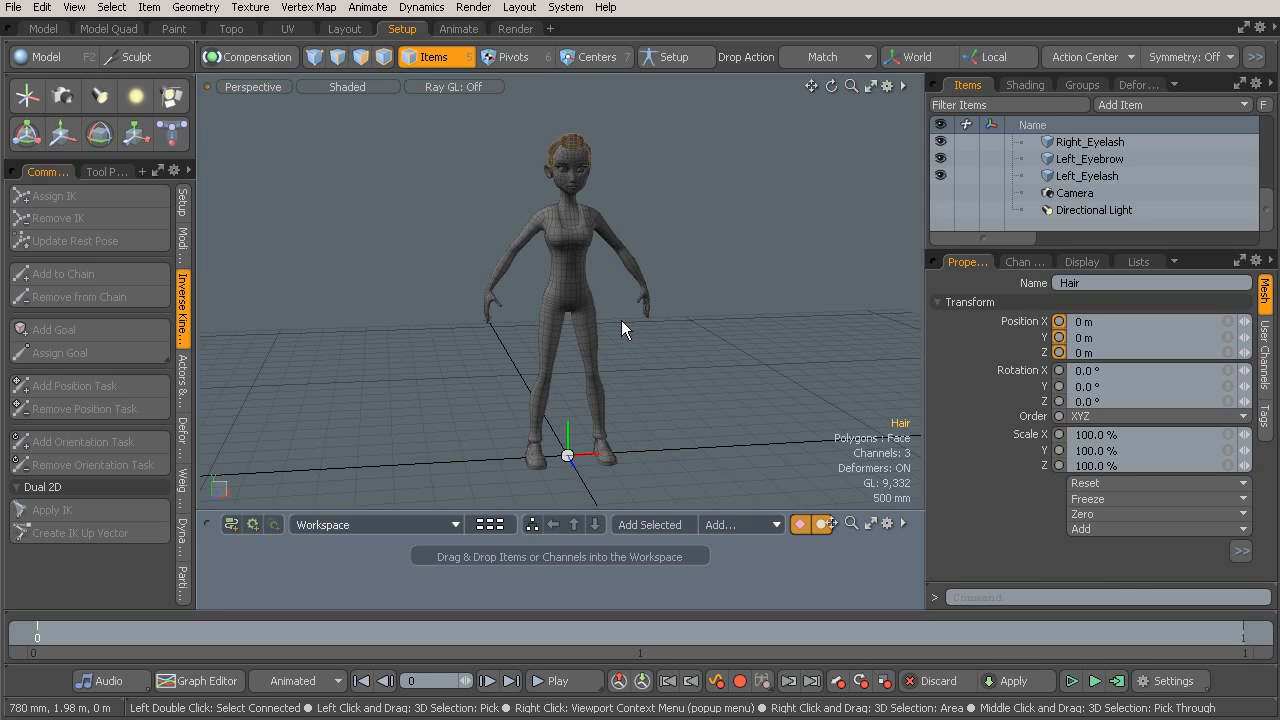
Select all the character meshes and create a Standard group named mesh from the selected items.
{"action": "mouse_move", "coordinate": [625, 349]}
{"action": "left_mouse_down", "text": "alt"}
{"action": "mouse_move", "coordinate": [590, 354]}
{"action": "mouse_move", "coordinate": [691, 357]}
{"action": "mouse_move", "coordinate": [616, 358]}
{"action": "left_mouse_up", "text": "alt"}
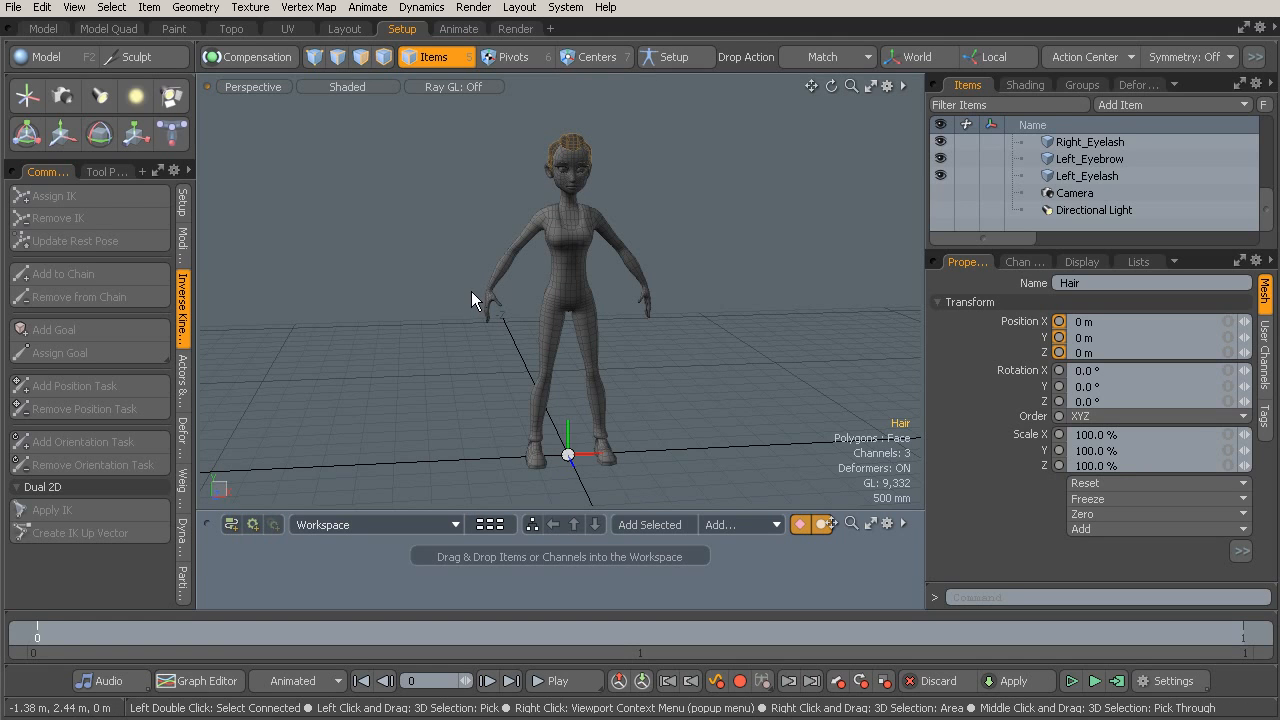
{"action": "left_click_drag", "start_coordinate": [588, 246], "coordinate": [622, 250], "text": "alt"}
{"action": "mouse_move", "coordinate": [646, 197]}
{"action": "right_mouse_down"}
{"action": "mouse_move", "coordinate": [740, 420]}
{"action": "mouse_move", "coordinate": [625, 468]}
{"action": "mouse_move", "coordinate": [431, 226]}
{"action": "mouse_move", "coordinate": [629, 109]}
{"action": "mouse_move", "coordinate": [678, 239]}
{"action": "right_mouse_up"}
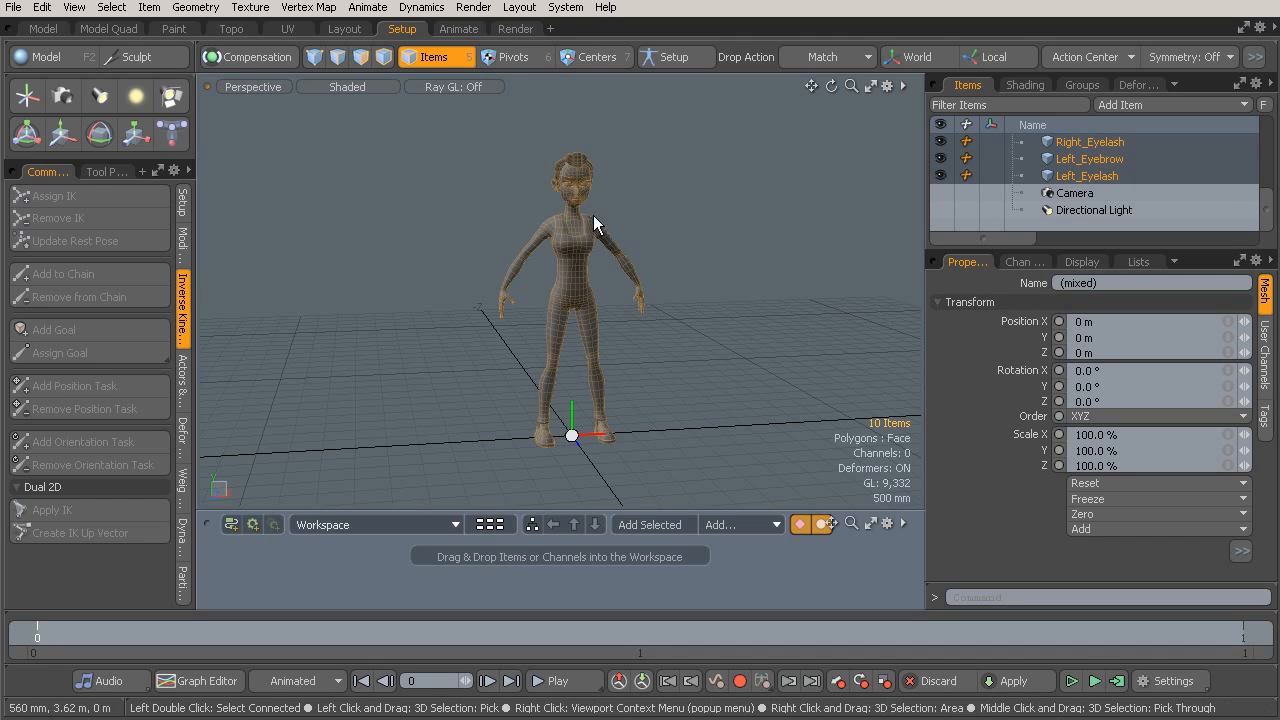
{"action": "left_click", "coordinate": [1085, 86]}
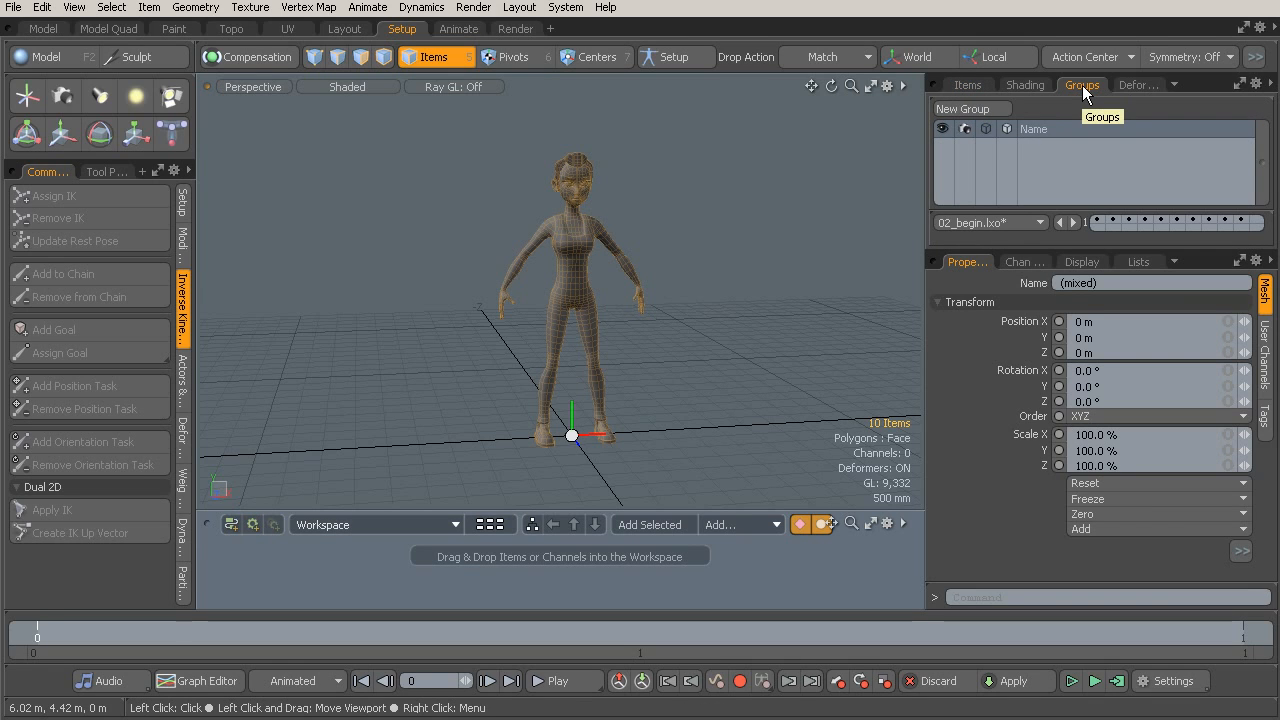
{"action": "left_click", "coordinate": [966, 111]}
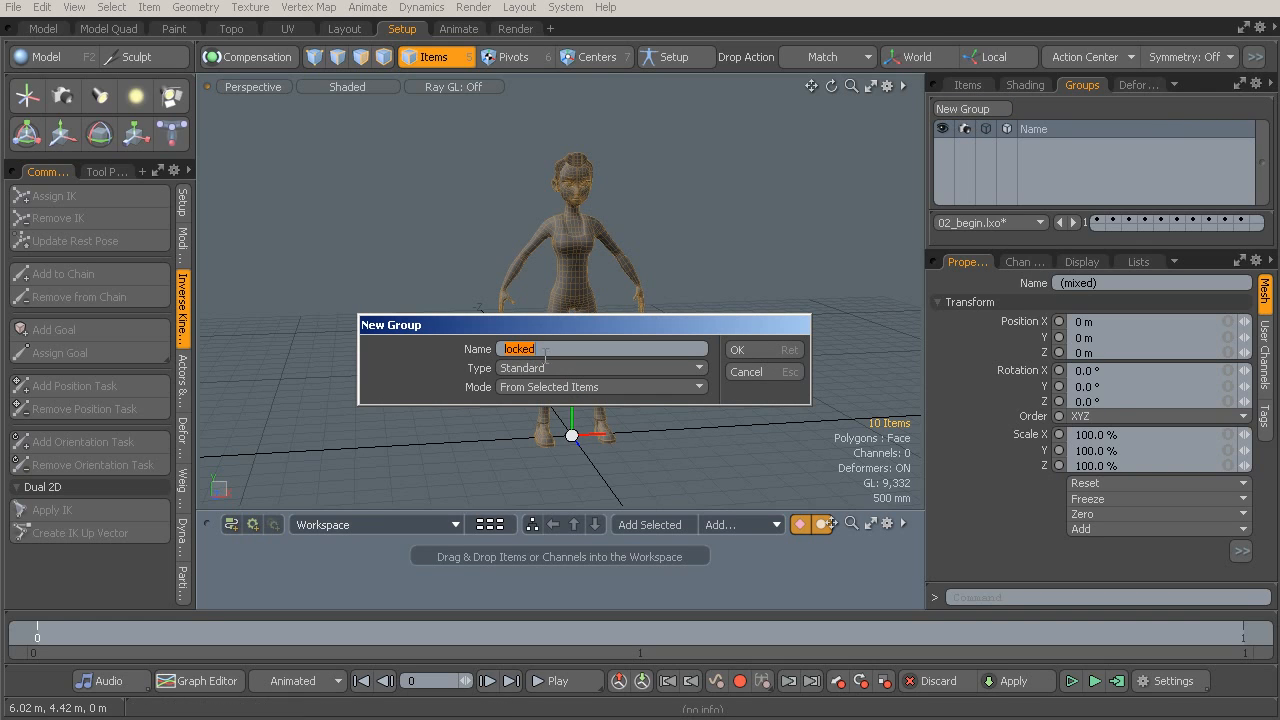
{"action": "type", "text": "mesh"}
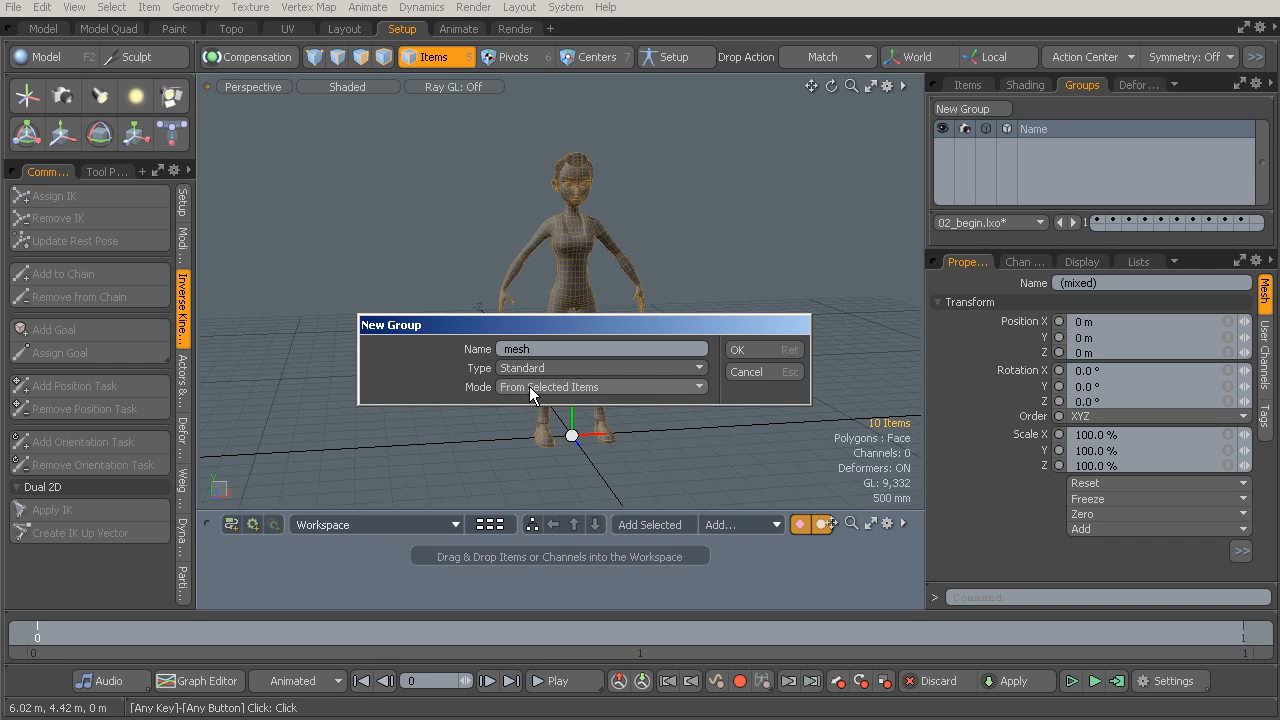
{"action": "left_click", "coordinate": [748, 350]}
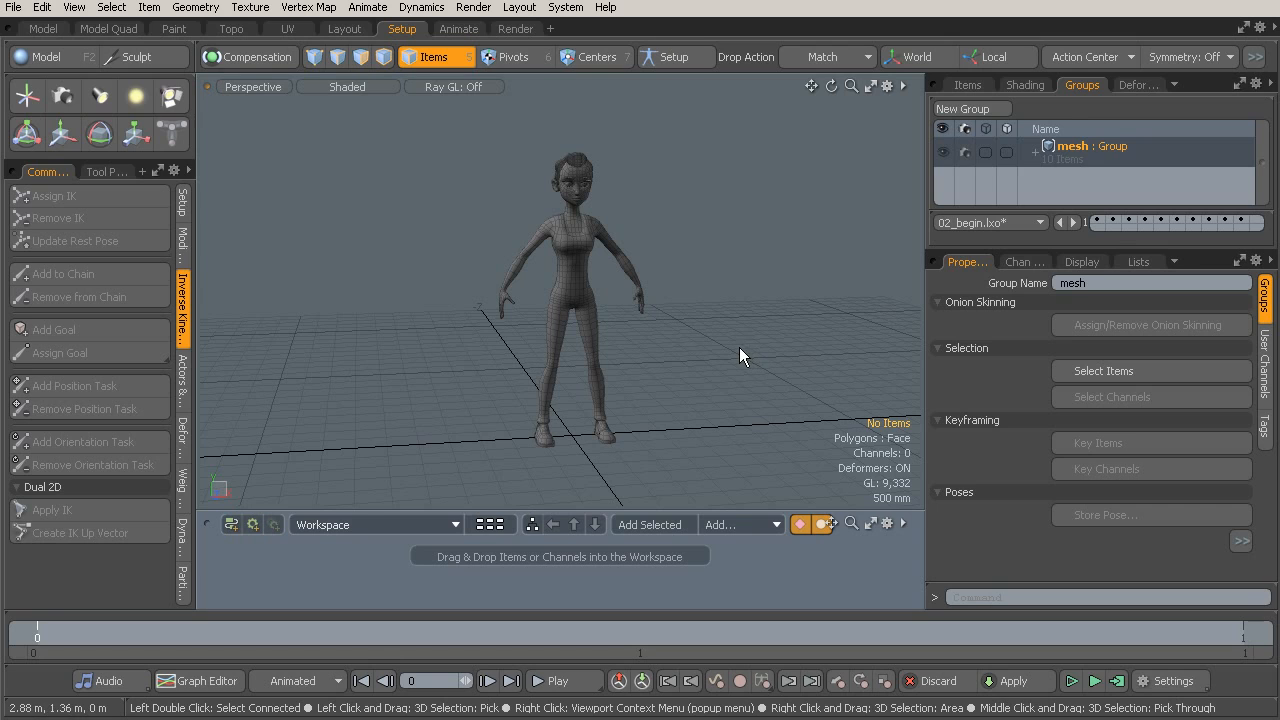
Expand the mesh group and its Items branch to check which meshes it contains.
{"action": "left_click", "coordinate": [1034, 153]}
{"action": "scroll", "coordinate": [1072, 164], "scroll_direction": "down", "scroll_amount": 2}
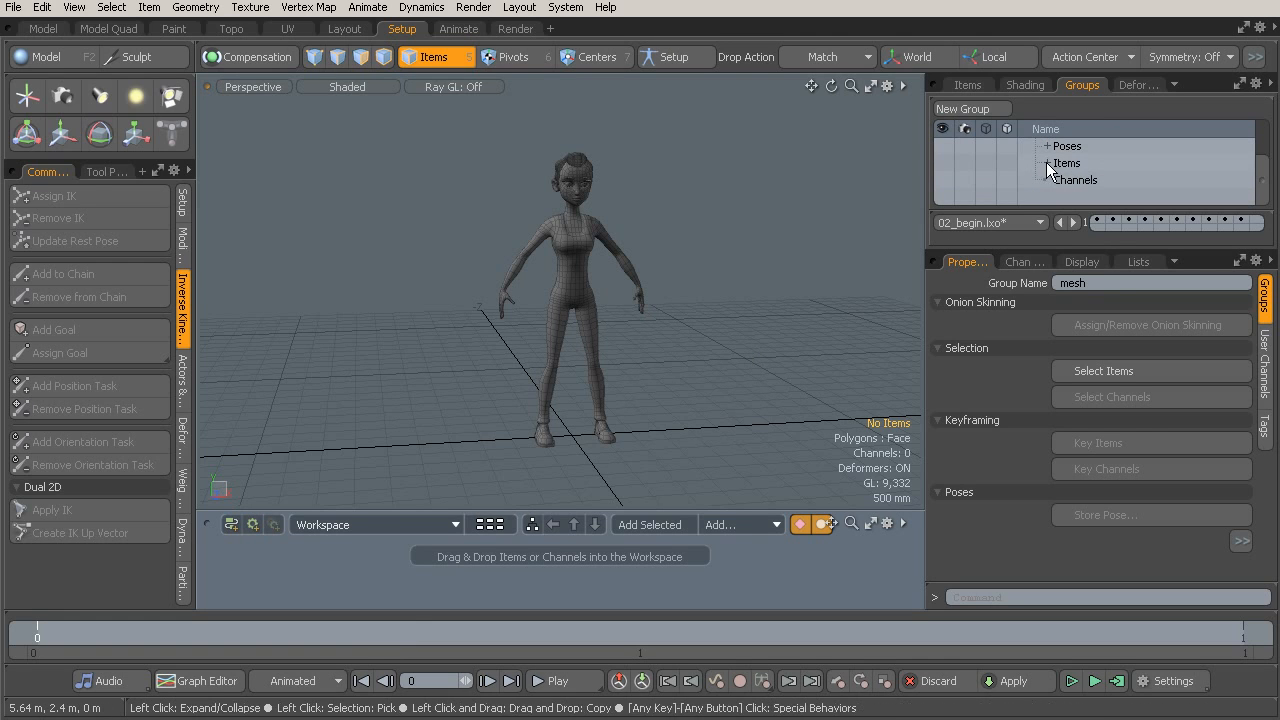
{"action": "left_click", "coordinate": [1045, 162]}
{"action": "scroll", "coordinate": [1120, 172], "scroll_direction": "down", "scroll_amount": 3}
{"action": "scroll", "coordinate": [1126, 170], "scroll_direction": "up", "scroll_amount": 2}
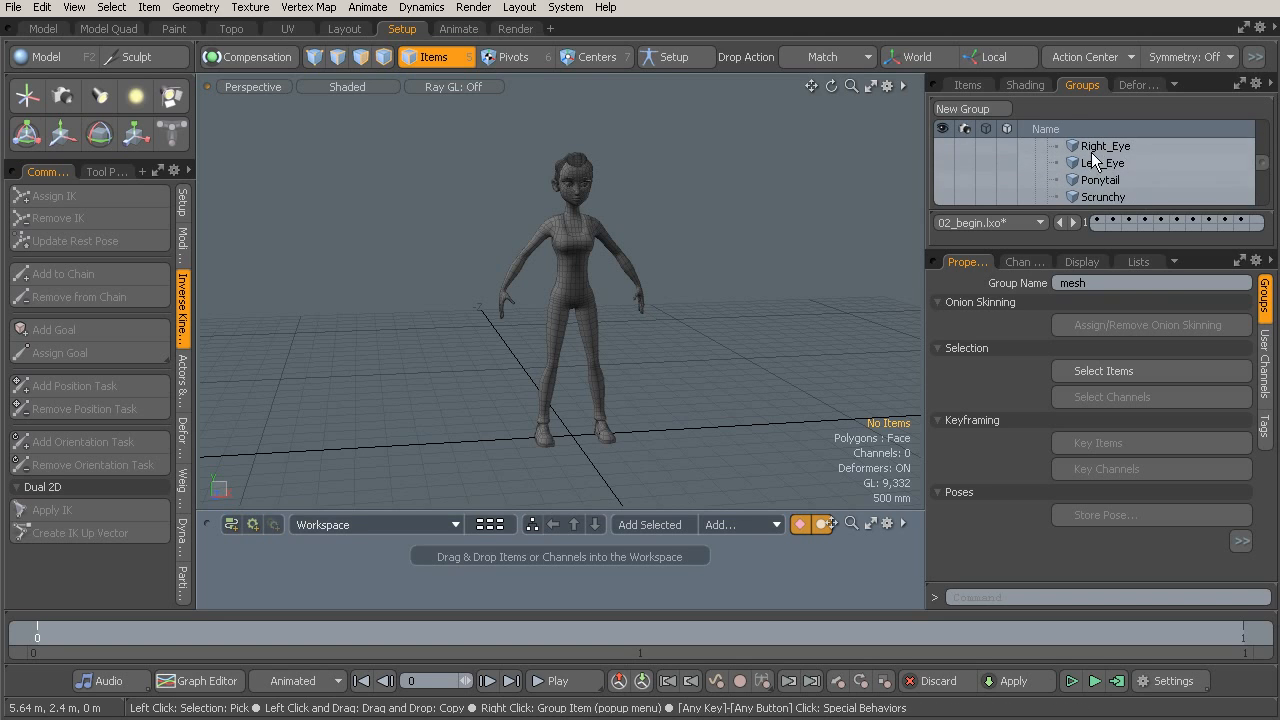
{"action": "scroll", "coordinate": [1125, 165], "scroll_direction": "up", "scroll_amount": 3}
{"action": "scroll", "coordinate": [1088, 188], "scroll_direction": "down", "scroll_amount": 2}
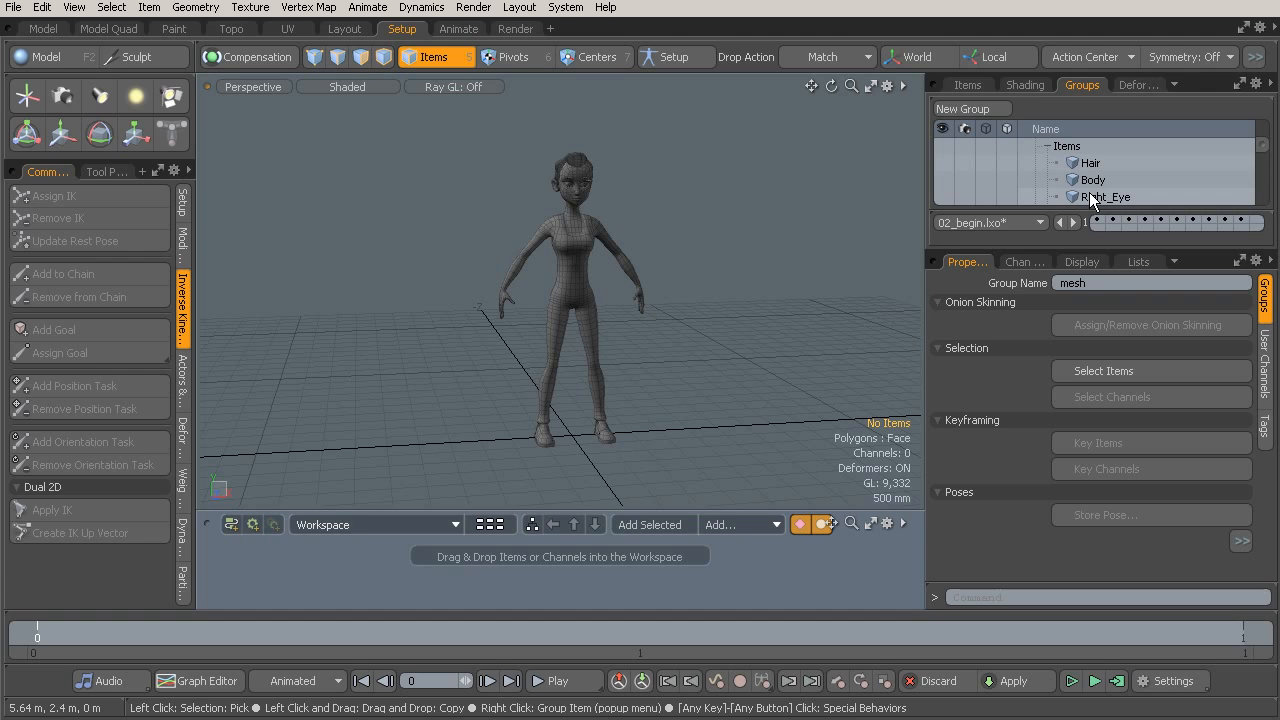
{"action": "scroll", "coordinate": [1090, 193], "scroll_direction": "up", "scroll_amount": 2}
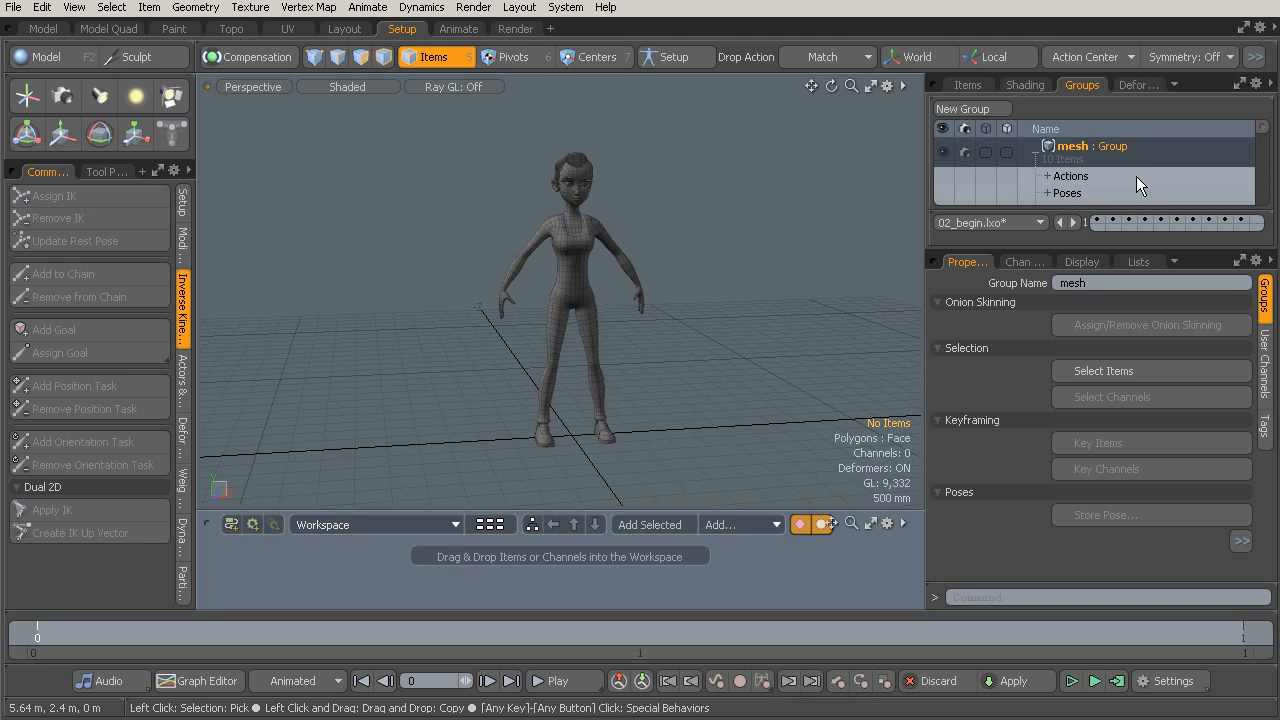
Select the Body mesh to test selectability, and set Members Selectable to off for the mesh group.
{"action": "left_click", "coordinate": [584, 278]}
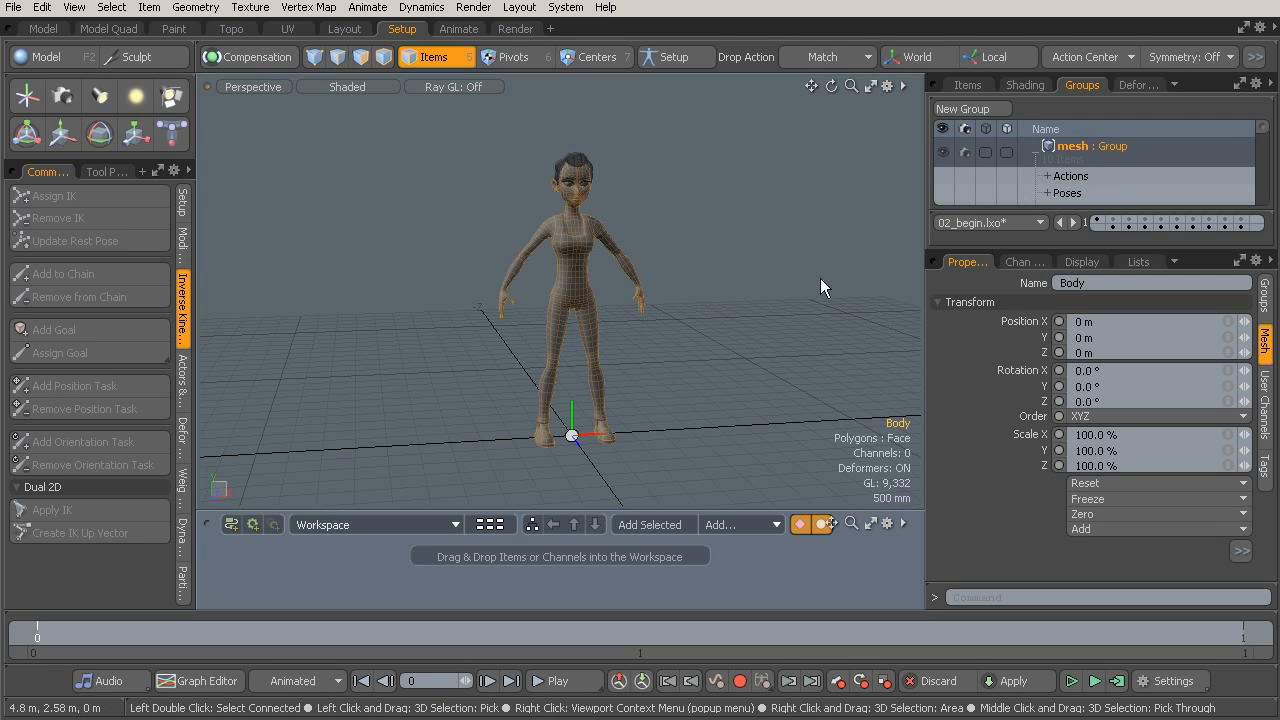
{"action": "right_click", "coordinate": [1165, 152]}
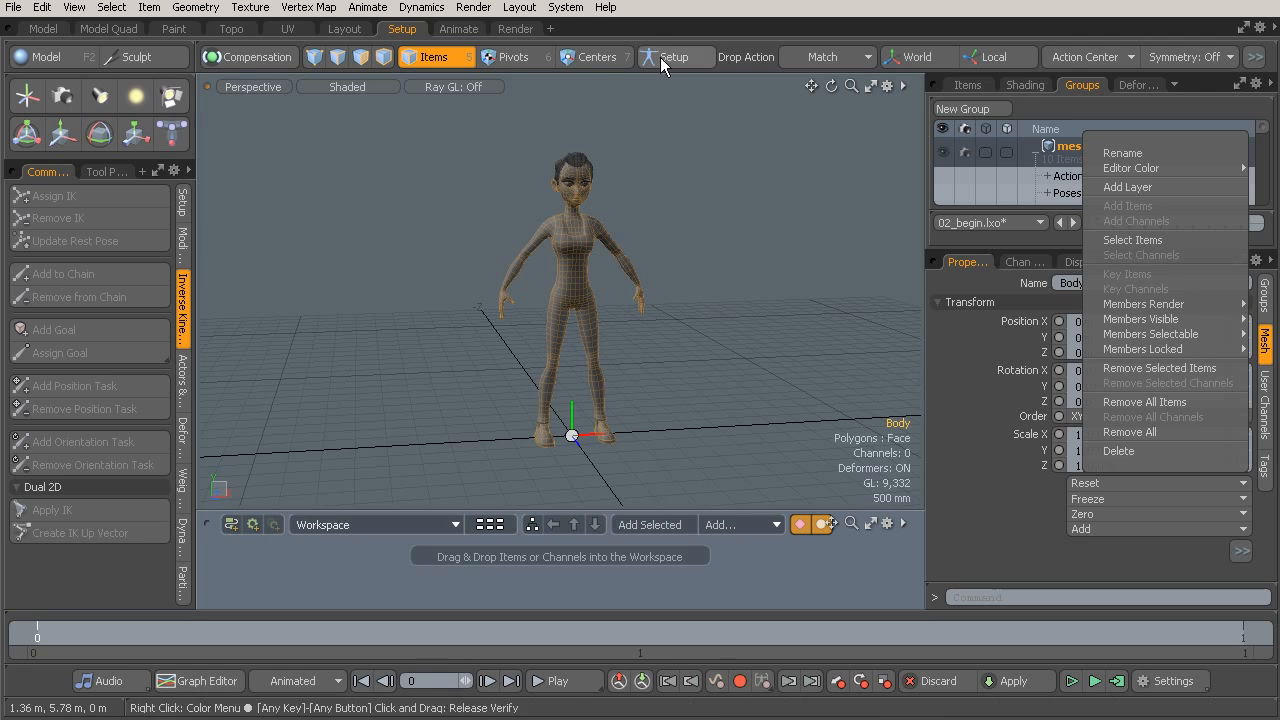
{"action": "left_click", "coordinate": [697, 1]}
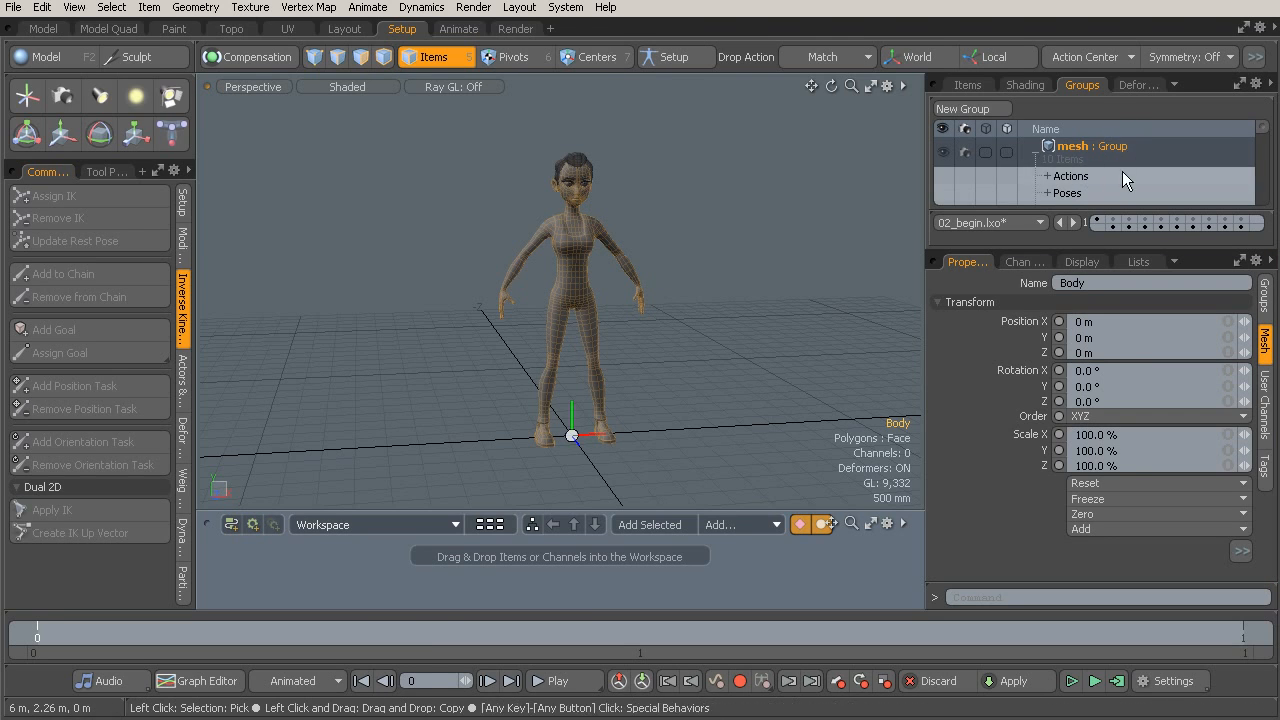
{"action": "right_click", "coordinate": [1170, 147]}
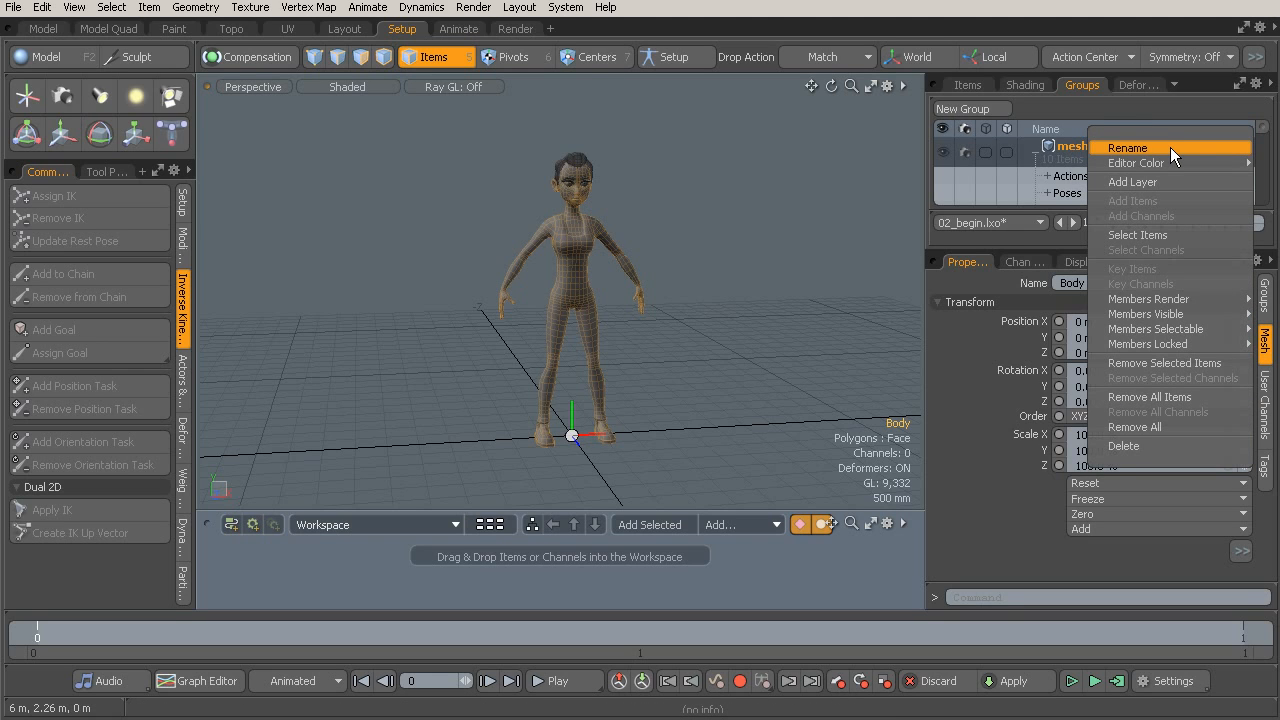
{"action": "mouse_move", "coordinate": [1167, 334]}
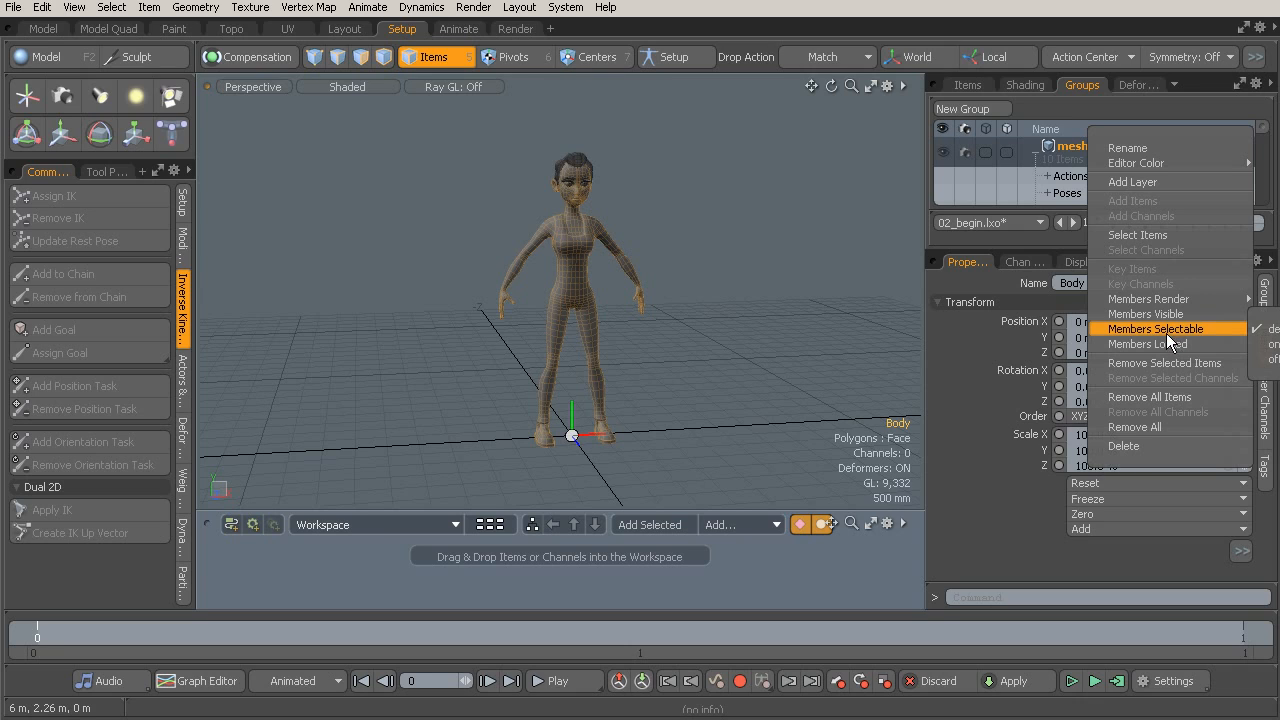
{"action": "left_click", "coordinate": [1268, 359]}
{"action": "left_click", "coordinate": [716, 269]}
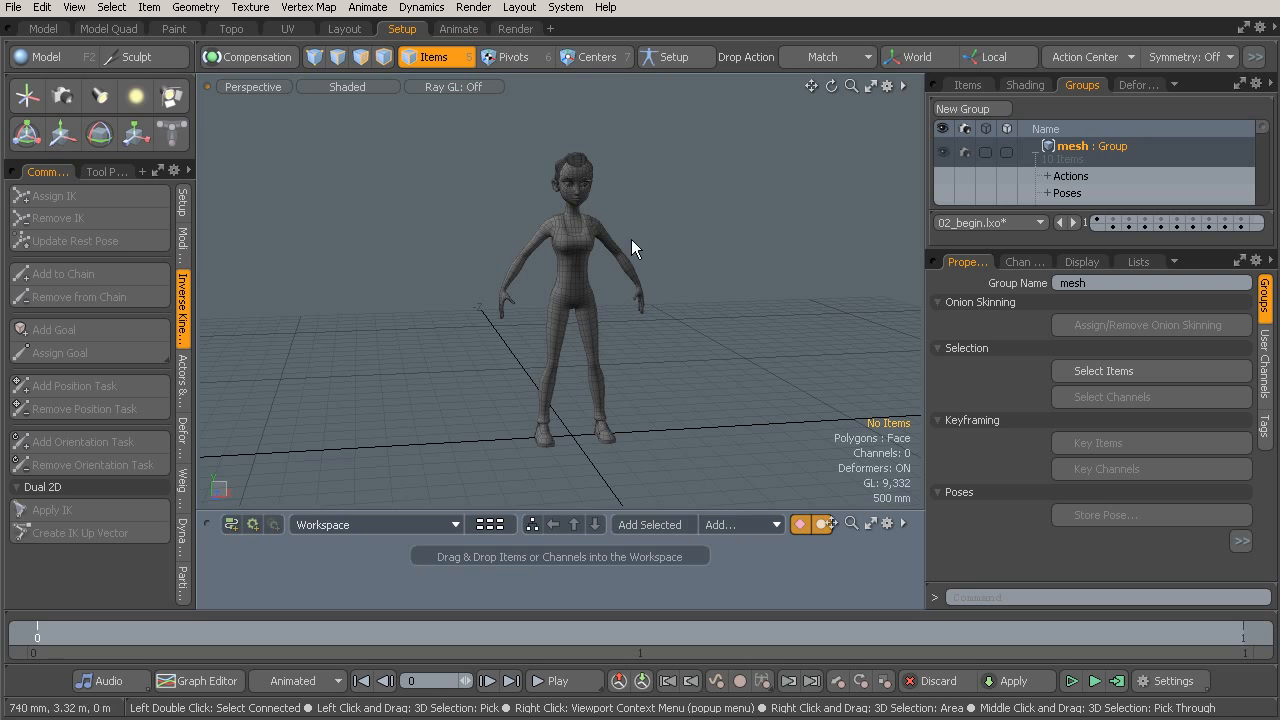
Examine the character from several angles with the wireframe overlay turned off and back on.
{"action": "left_click_drag", "start_coordinate": [563, 300], "coordinate": [609, 286], "text": "alt"}
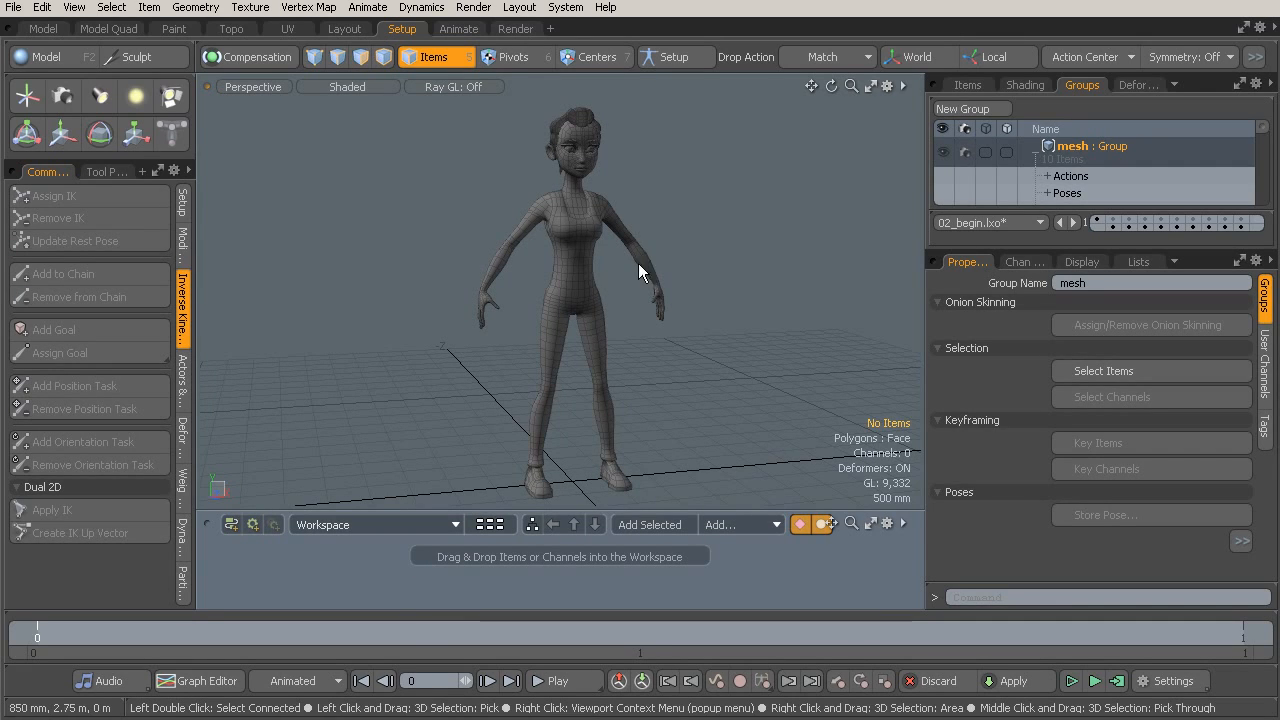
{"action": "left_click_drag", "start_coordinate": [617, 311], "coordinate": [603, 314], "text": "alt"}
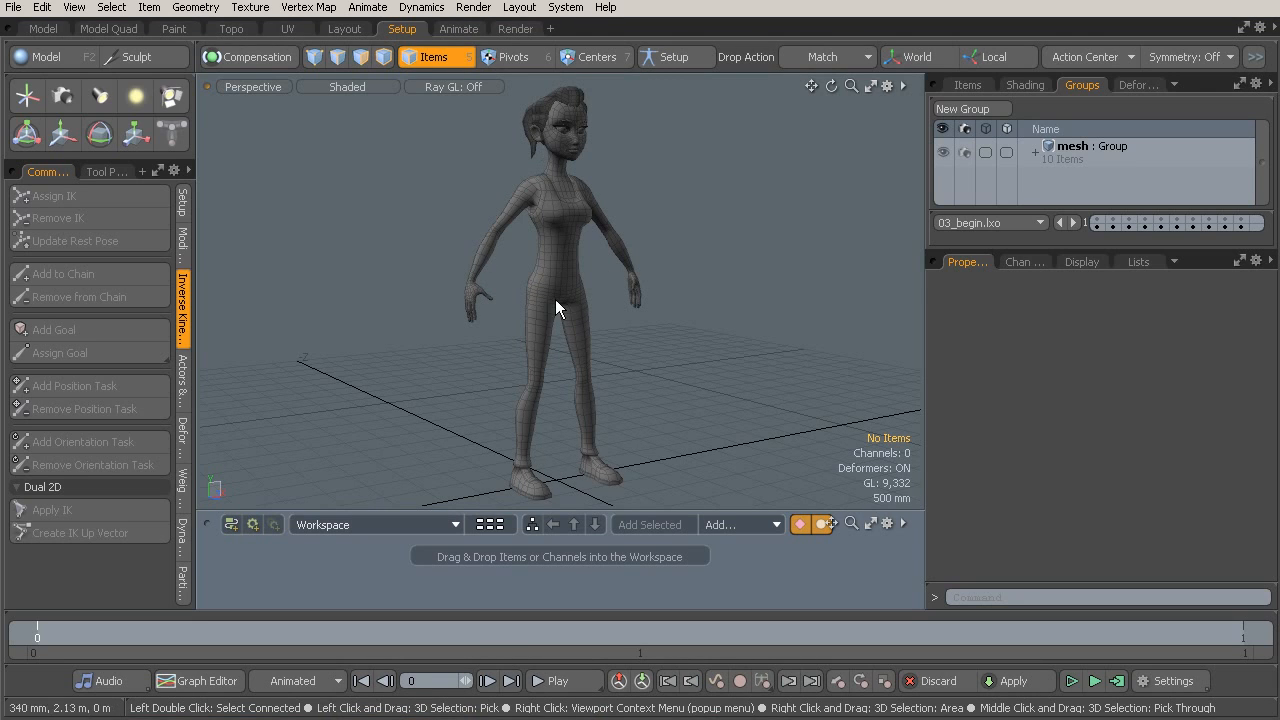
{"action": "left_click_drag", "start_coordinate": [580, 283], "coordinate": [618, 282], "text": "alt"}
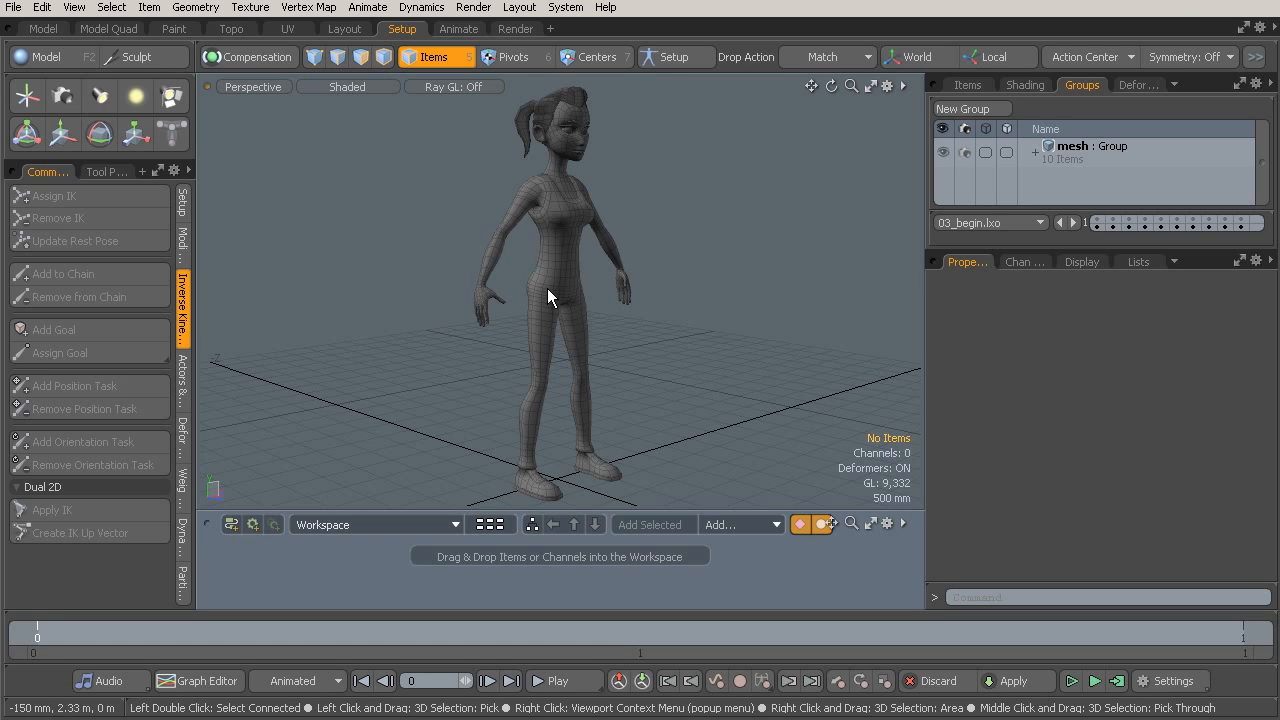
{"action": "key", "text": "ctrl"}
{"action": "key", "text": "KP_8"}
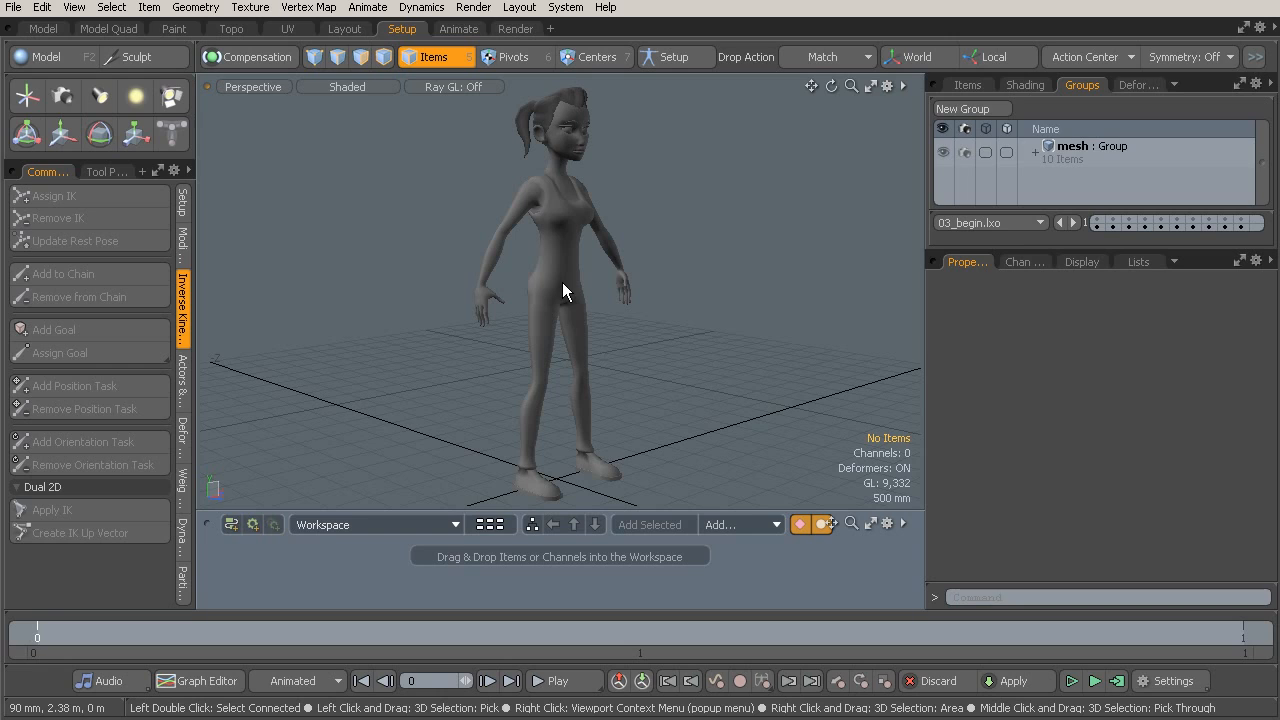
{"action": "key", "text": "ctrl"}
{"action": "key", "text": "ctrl"}
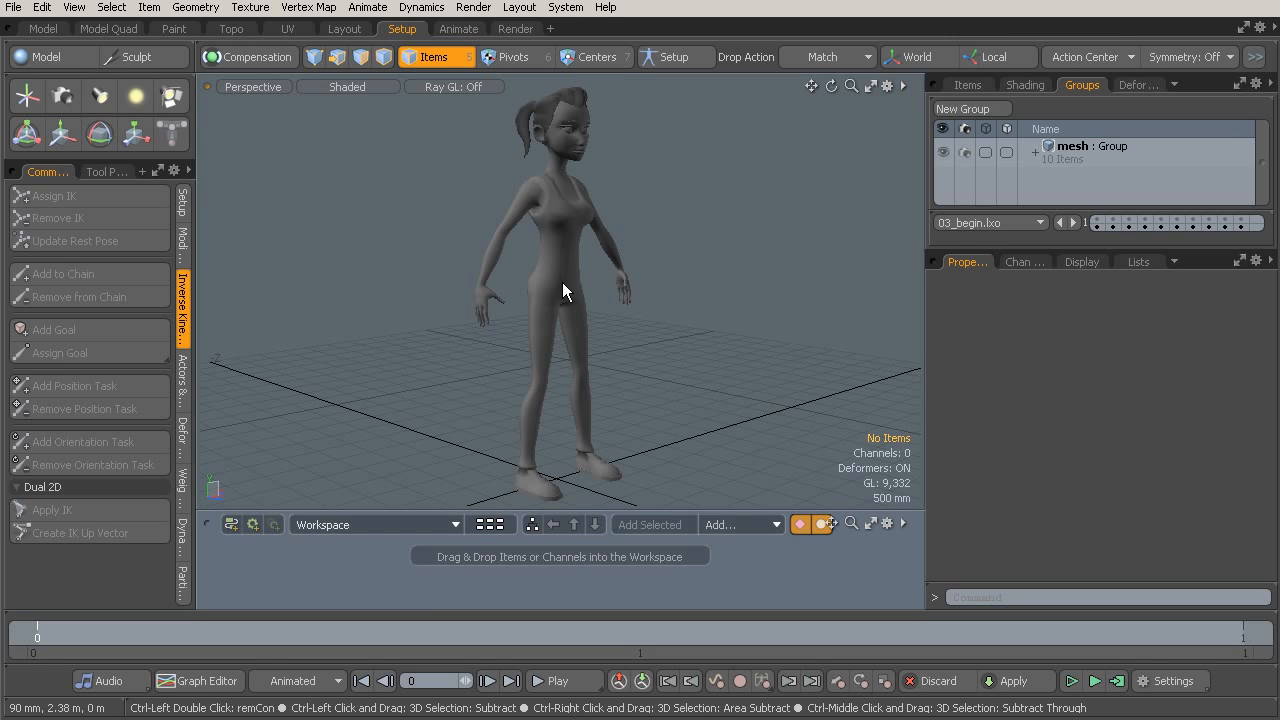
{"action": "key", "text": "KP_8"}
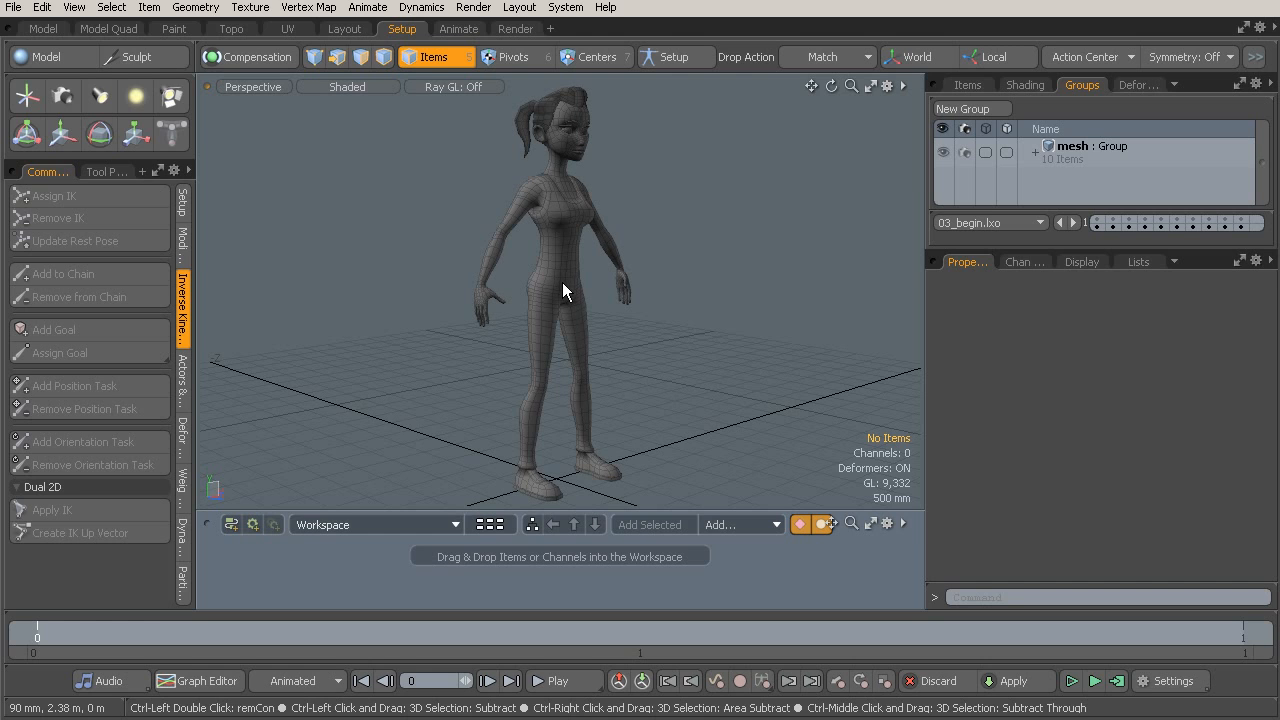
Examine the character's side profile up close in perspective and check the viewport's available camera views.
{"action": "left_click_drag", "start_coordinate": [722, 318], "coordinate": [561, 285], "text": "alt"}
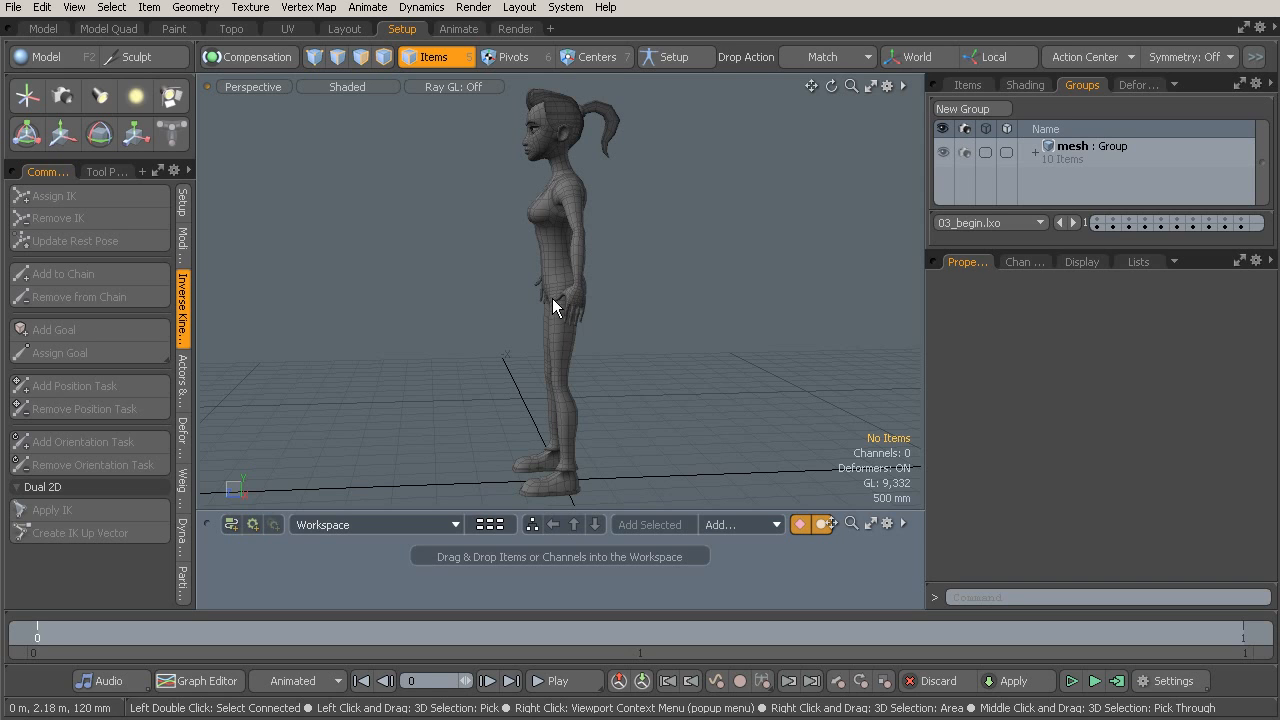
{"action": "mouse_move", "coordinate": [563, 288]}
{"action": "left_mouse_down", "text": "alt"}
{"action": "mouse_move", "coordinate": [580, 300]}
{"action": "mouse_move", "coordinate": [559, 304]}
{"action": "left_mouse_up", "text": "alt"}
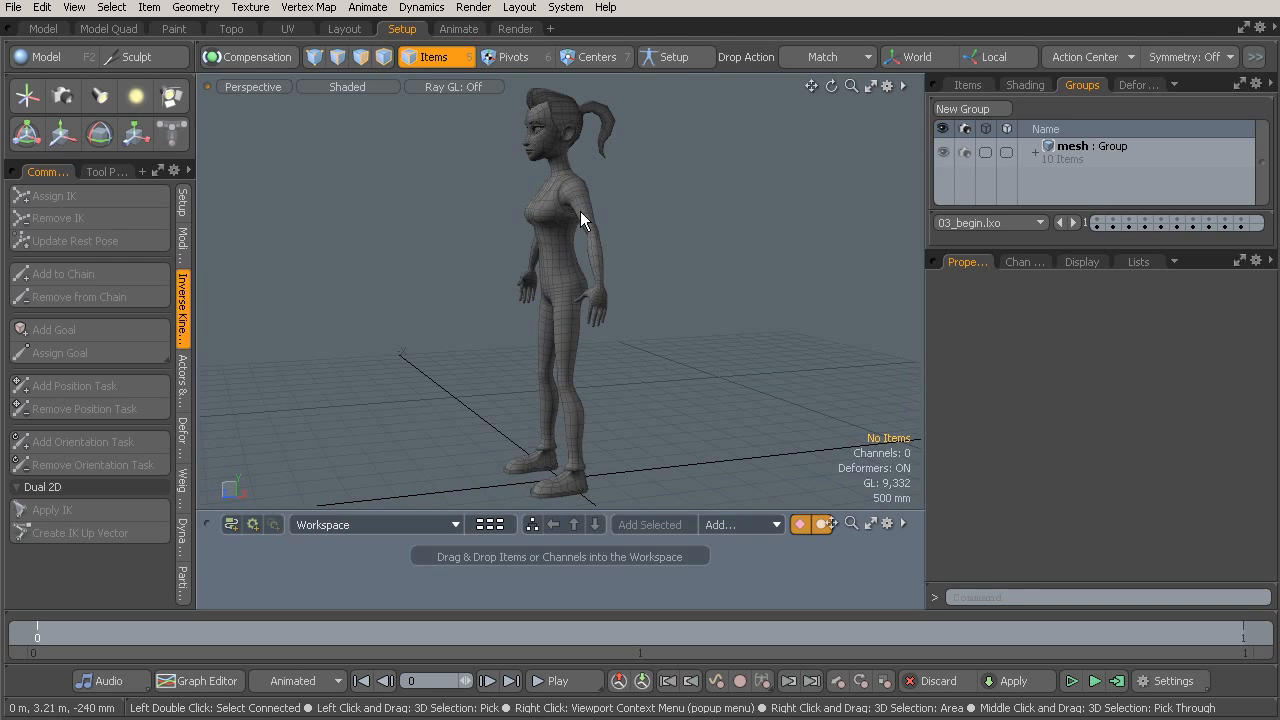
{"action": "mouse_move", "coordinate": [561, 293]}
{"action": "left_mouse_down", "text": "alt"}
{"action": "mouse_move", "coordinate": [559, 367]}
{"action": "mouse_move", "coordinate": [605, 383]}
{"action": "mouse_move", "coordinate": [570, 305]}
{"action": "left_mouse_up", "text": "alt"}
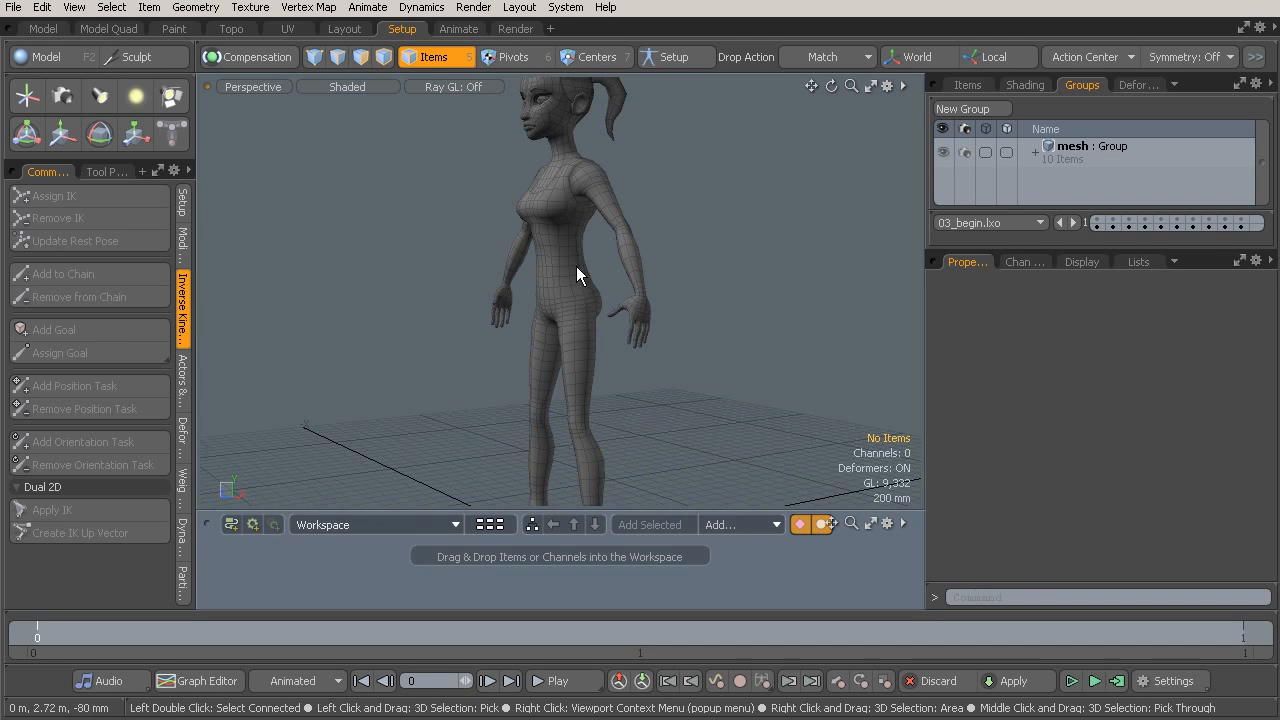
{"action": "left_click_drag", "start_coordinate": [580, 290], "coordinate": [527, 322], "text": "alt"}
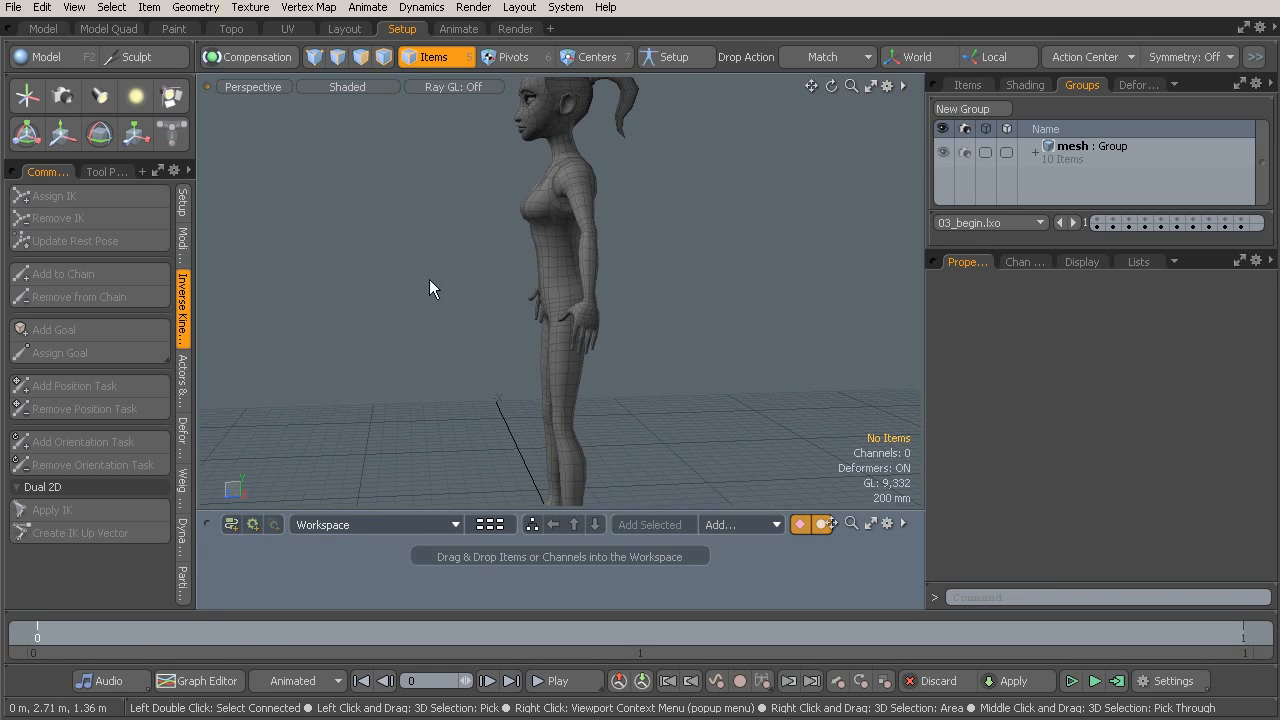
{"action": "left_click", "coordinate": [268, 87]}
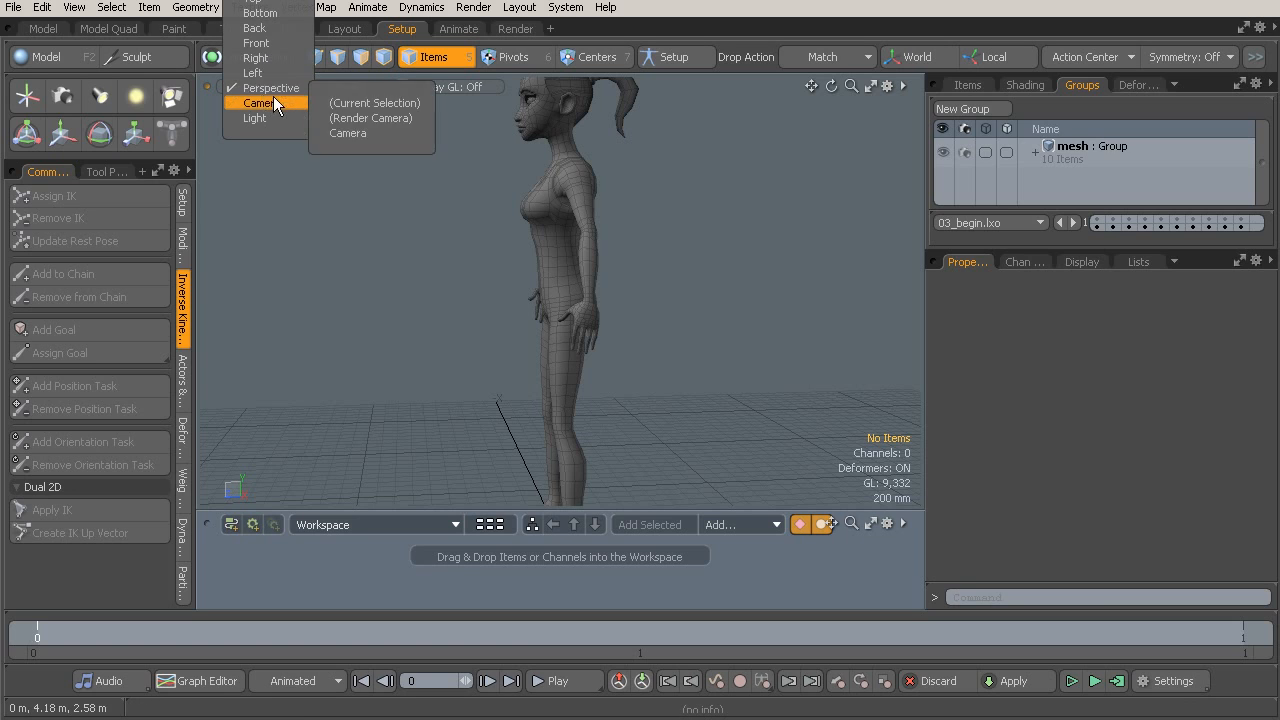
{"action": "mouse_move", "coordinate": [266, 106]}
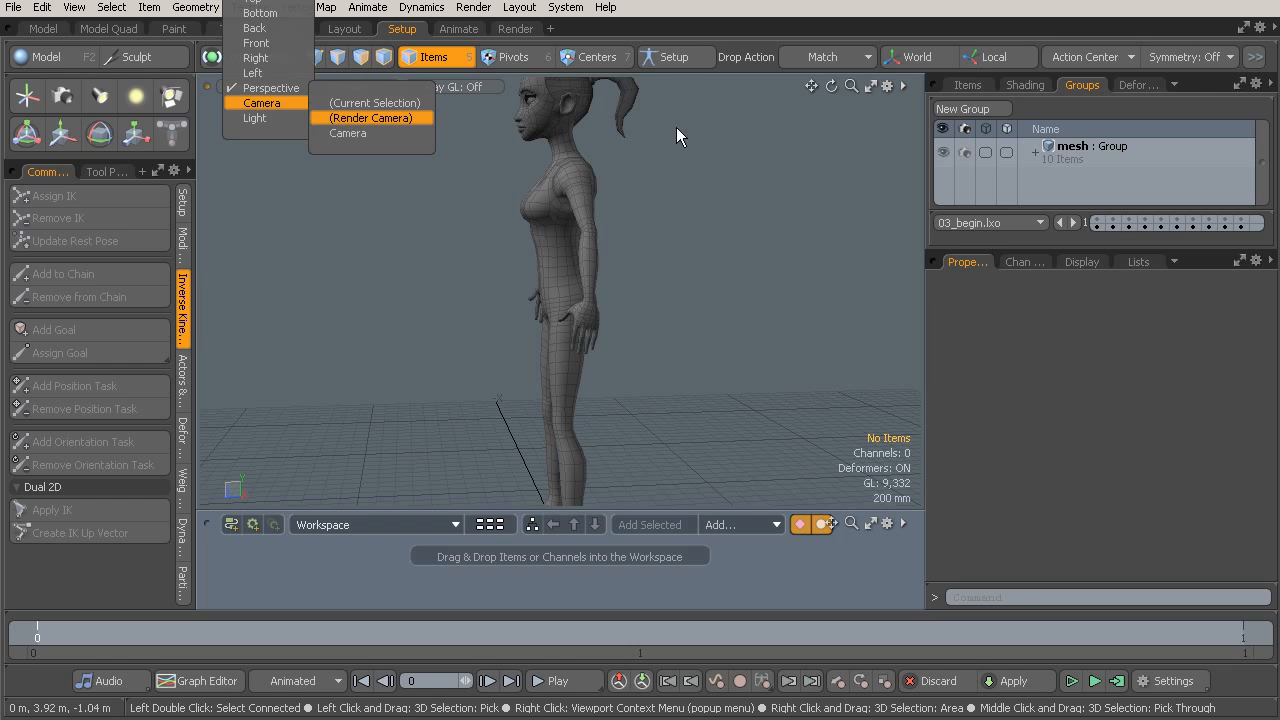
{"action": "left_click", "coordinate": [672, 154]}
{"action": "left_click_drag", "start_coordinate": [672, 155], "coordinate": [638, 237], "text": "alt"}
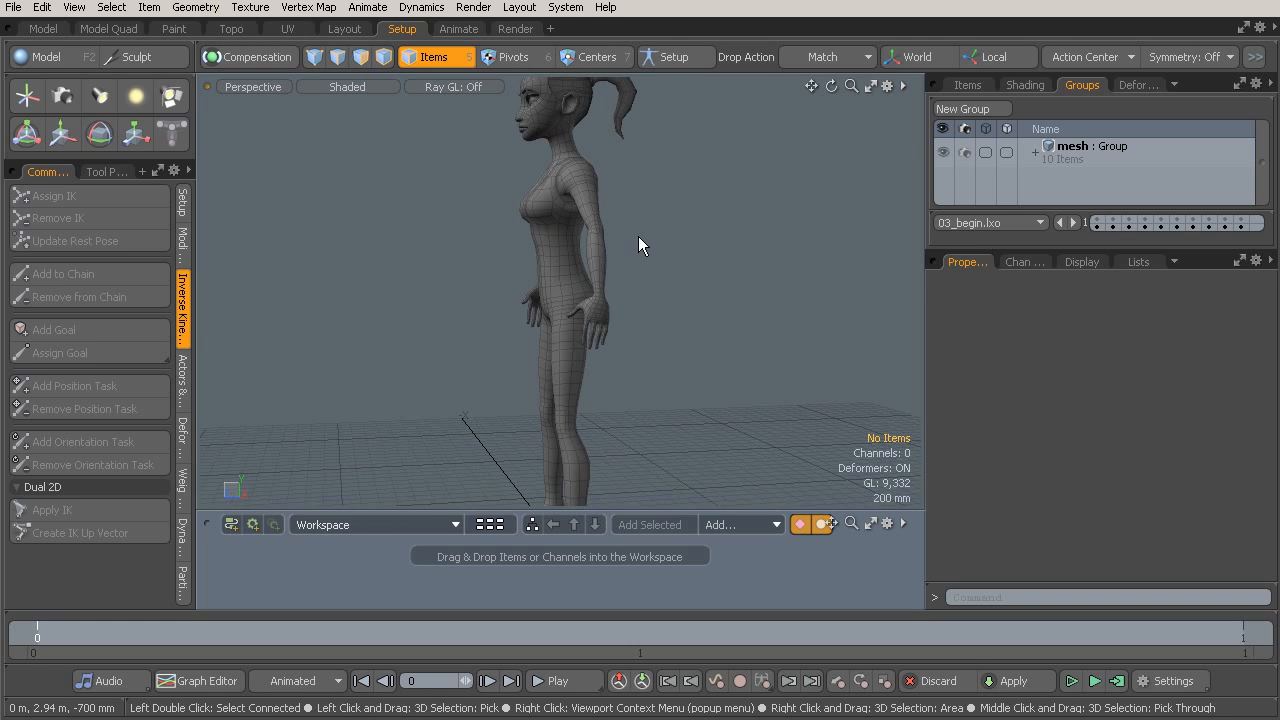
Start the Skeleton tool in the Right view and turn on snapping to Grid and Pivot.
{"action": "key", "text": "KP_3"}
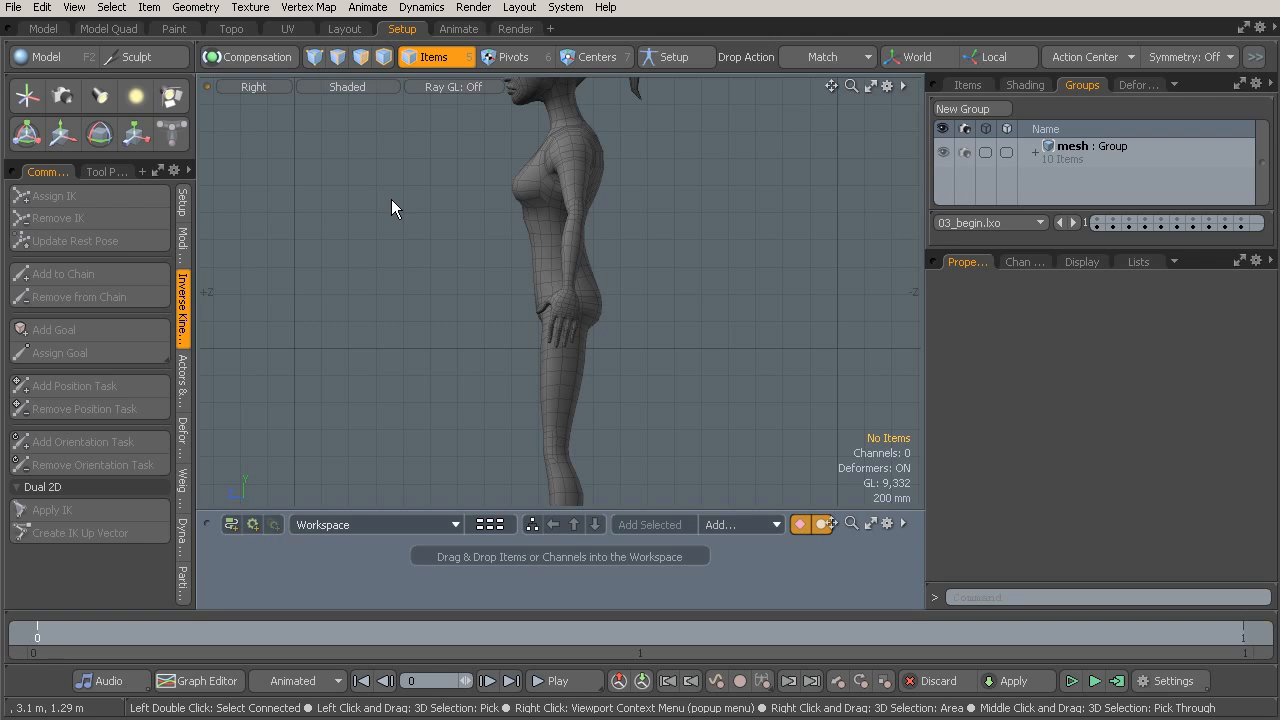
{"action": "left_click", "coordinate": [183, 205]}
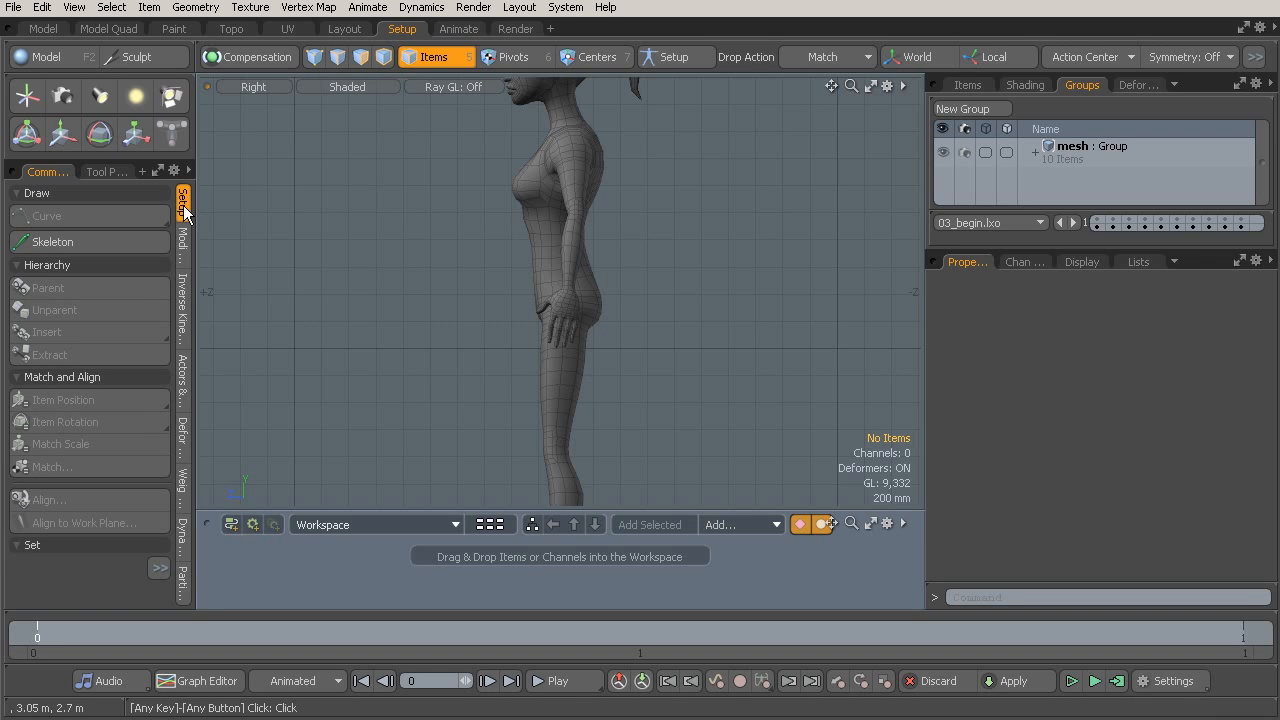
{"action": "left_click", "coordinate": [111, 240]}
{"action": "left_click_drag", "start_coordinate": [436, 303], "coordinate": [393, 354], "text": "ctrl+alt"}
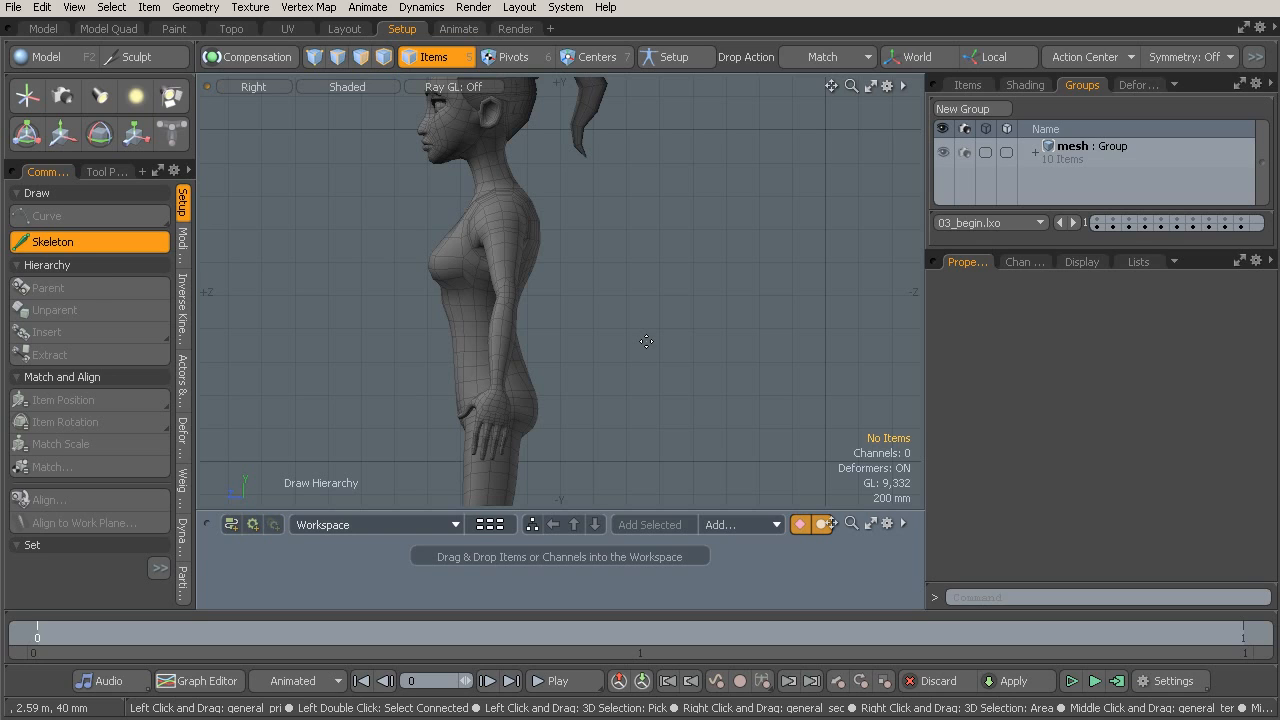
{"action": "key", "text": "shift+x"}
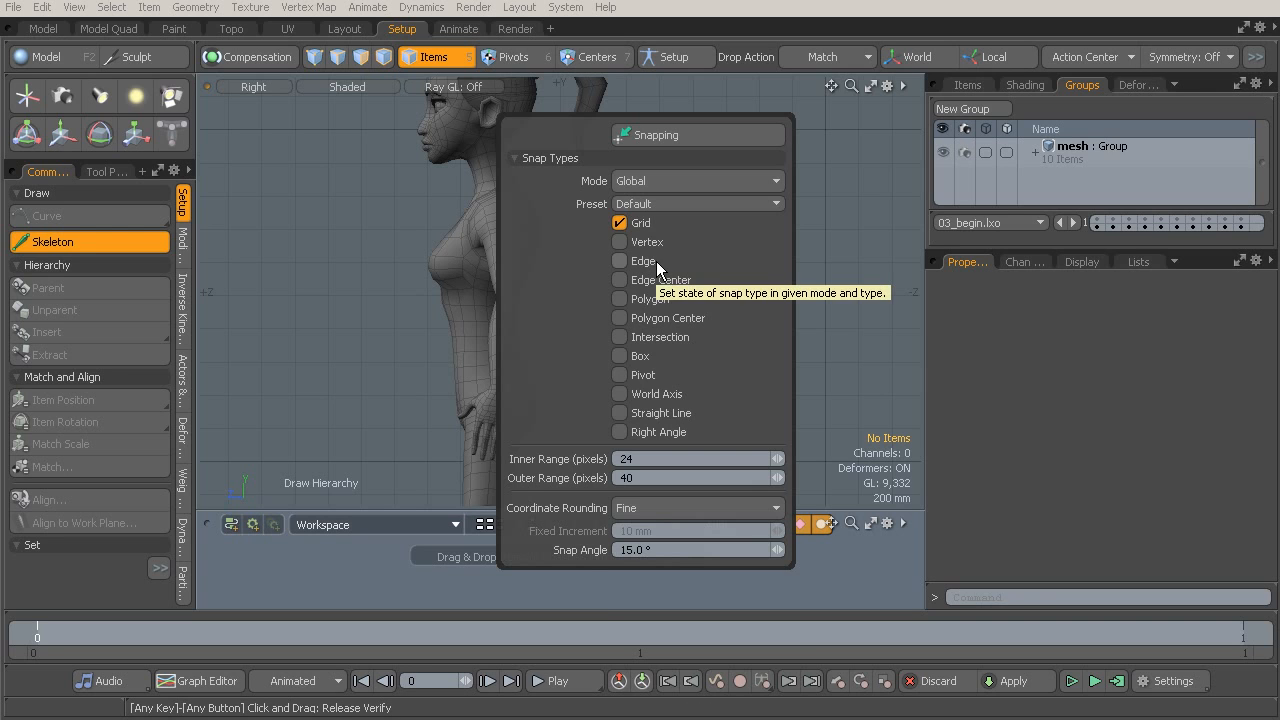
{"action": "key", "text": "x"}
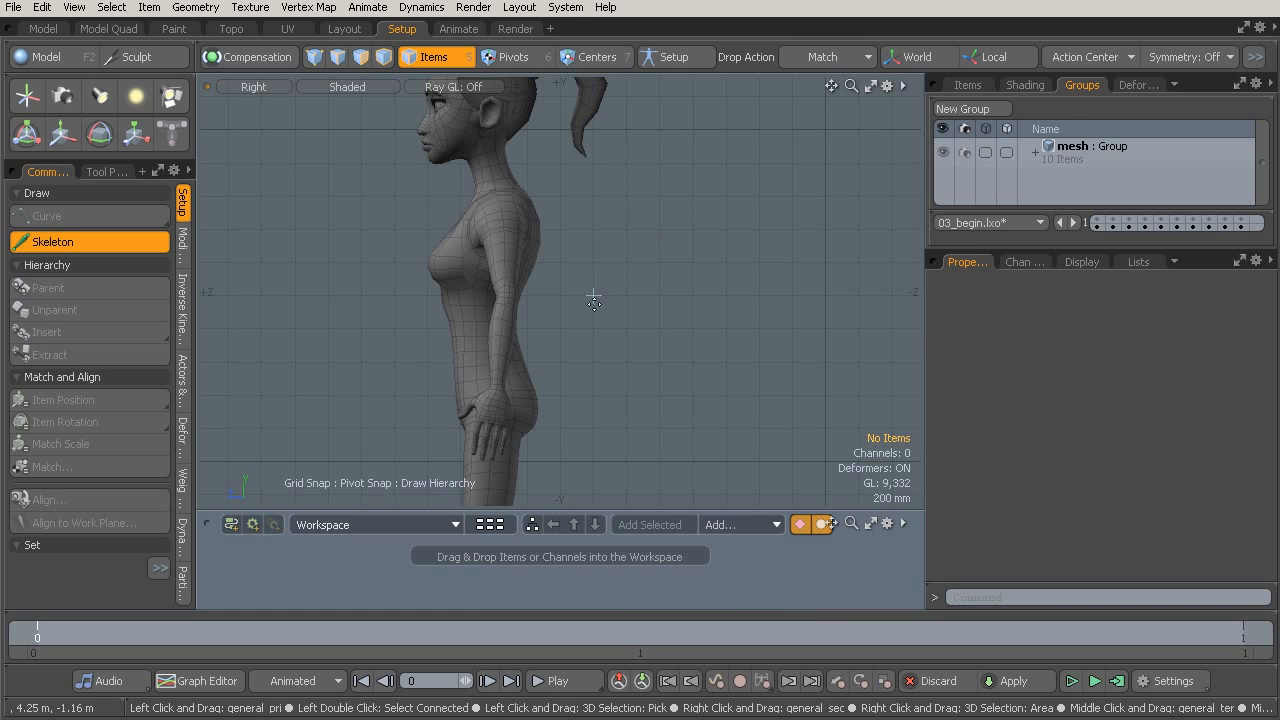
Draw a straight vertical chain of five spine joints from the pelvis up to the base of the neck.
{"action": "mouse_move", "coordinate": [471, 391]}
{"action": "left_mouse_down", "text": "ctrl+alt"}
{"action": "mouse_move", "coordinate": [517, 391]}
{"action": "mouse_move", "coordinate": [489, 405]}
{"action": "left_mouse_up", "text": "ctrl+alt"}
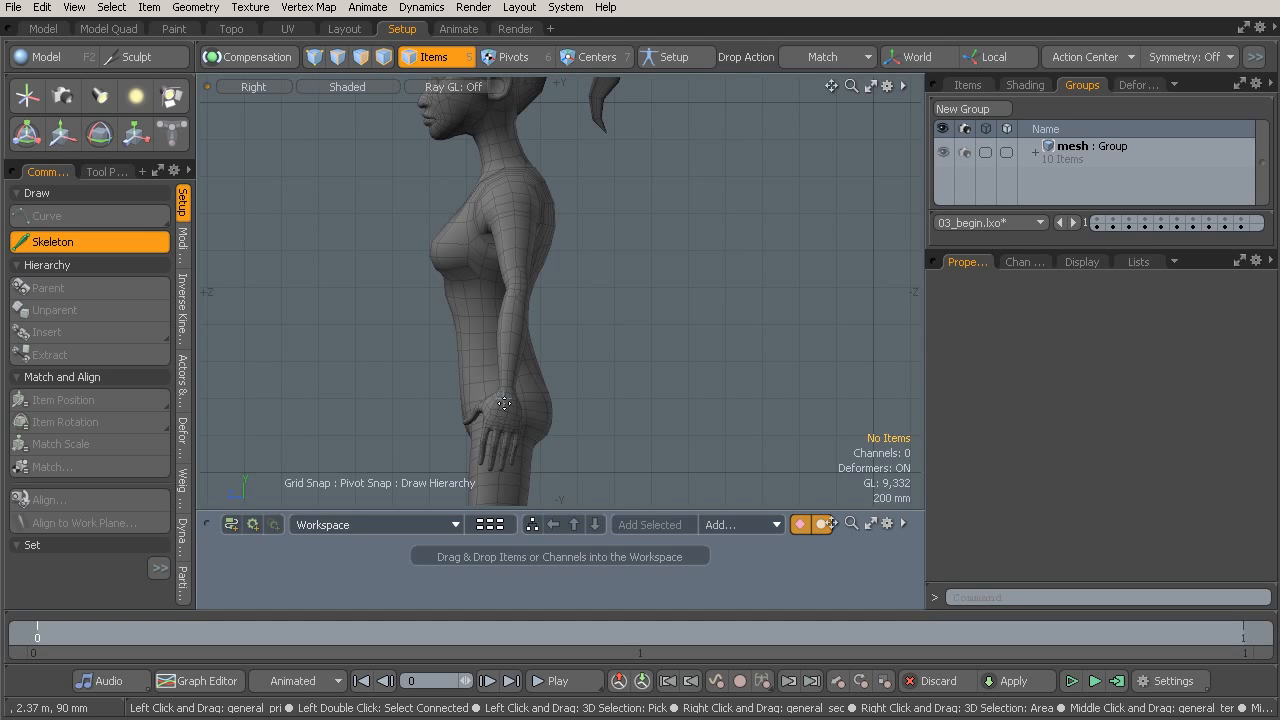
{"action": "left_click", "coordinate": [503, 397]}
{"action": "left_click", "coordinate": [504, 360]}
{"action": "left_click", "coordinate": [503, 323]}
{"action": "left_click", "coordinate": [503, 287]}
{"action": "left_click", "coordinate": [512, 175]}
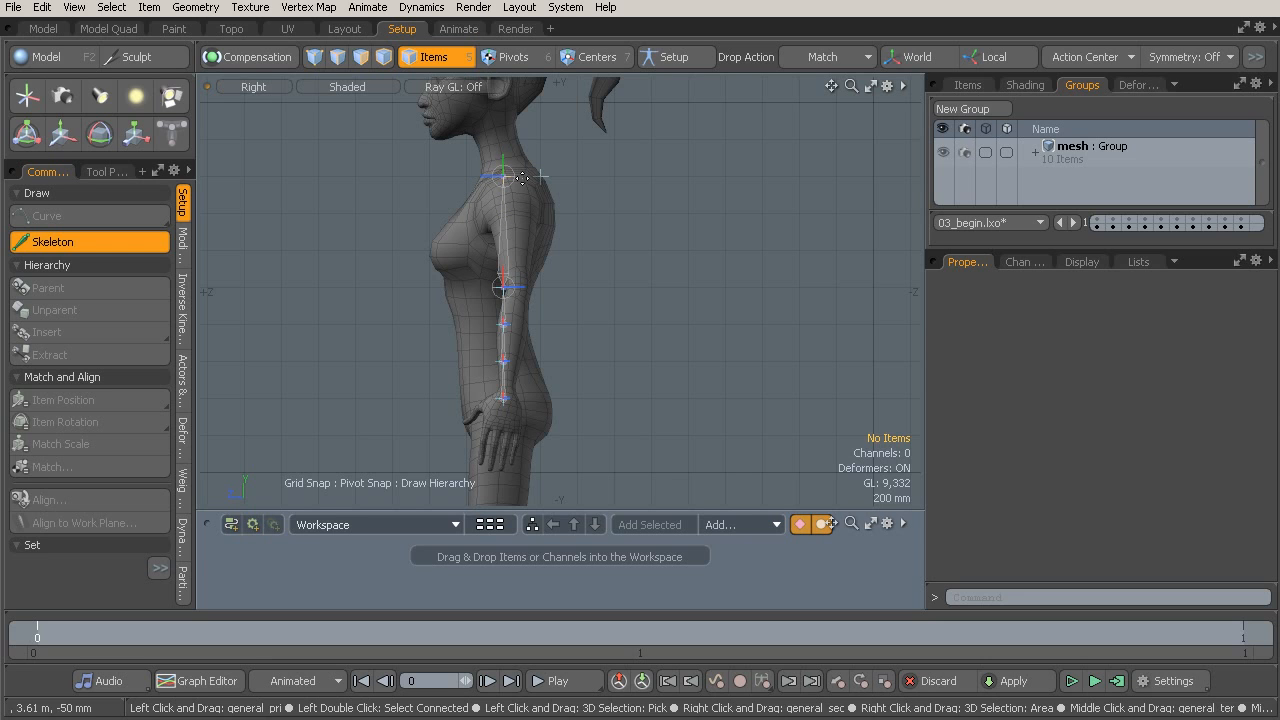
Extend the spine chain with one joint at the base of the head and one at the top of the head.
{"action": "left_click_drag", "start_coordinate": [523, 180], "coordinate": [553, 388], "text": "alt+shift"}
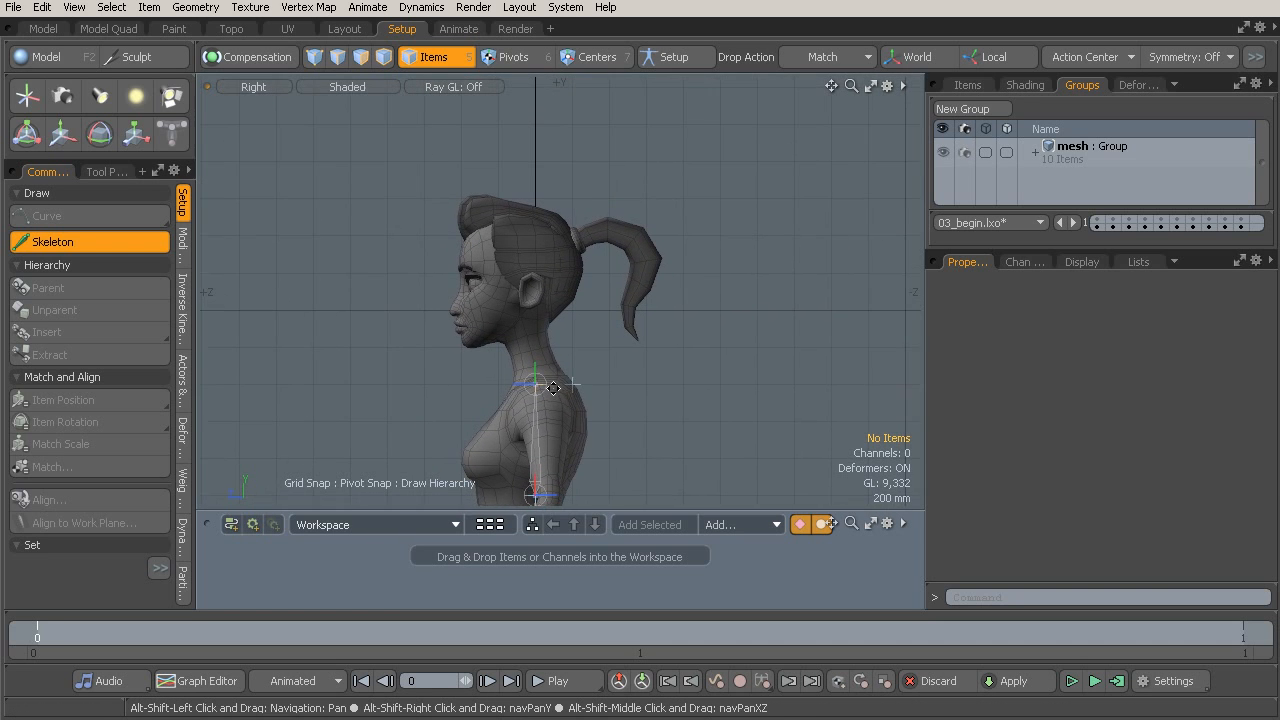
{"action": "left_click", "coordinate": [534, 309]}
{"action": "left_click", "coordinate": [538, 199]}
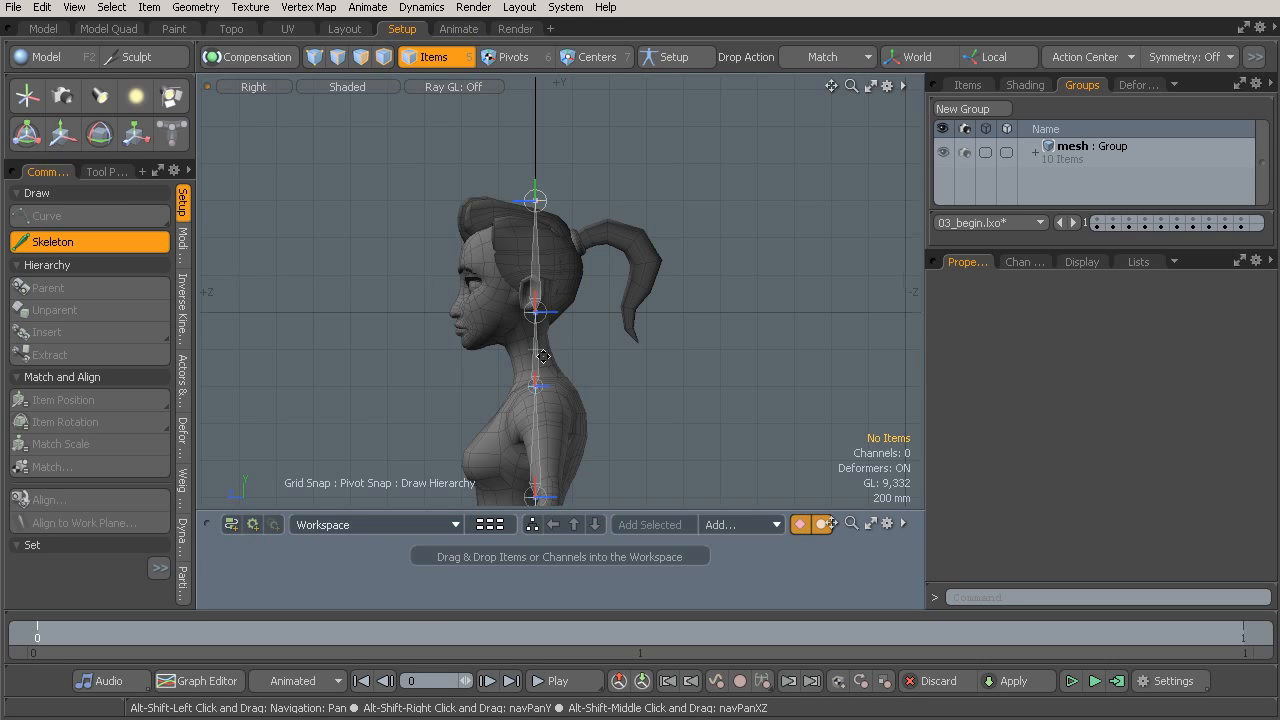
Examine the joint chain in the Perspective view and check the Skeleton tool's properties and Mode options.
{"action": "left_click_drag", "start_coordinate": [542, 415], "coordinate": [530, 176], "text": "alt+shift"}
{"action": "left_click_drag", "start_coordinate": [516, 312], "coordinate": [520, 347], "text": "alt+shift"}
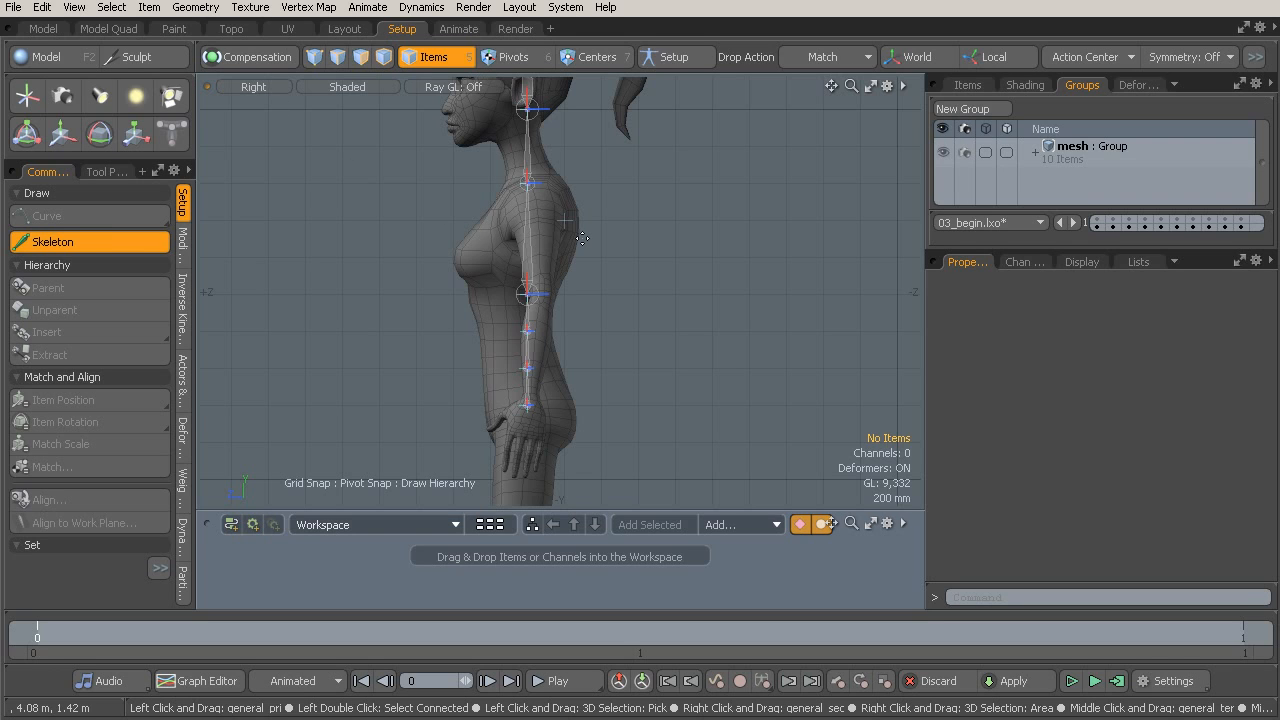
{"action": "key", "text": "KP_Decimal"}
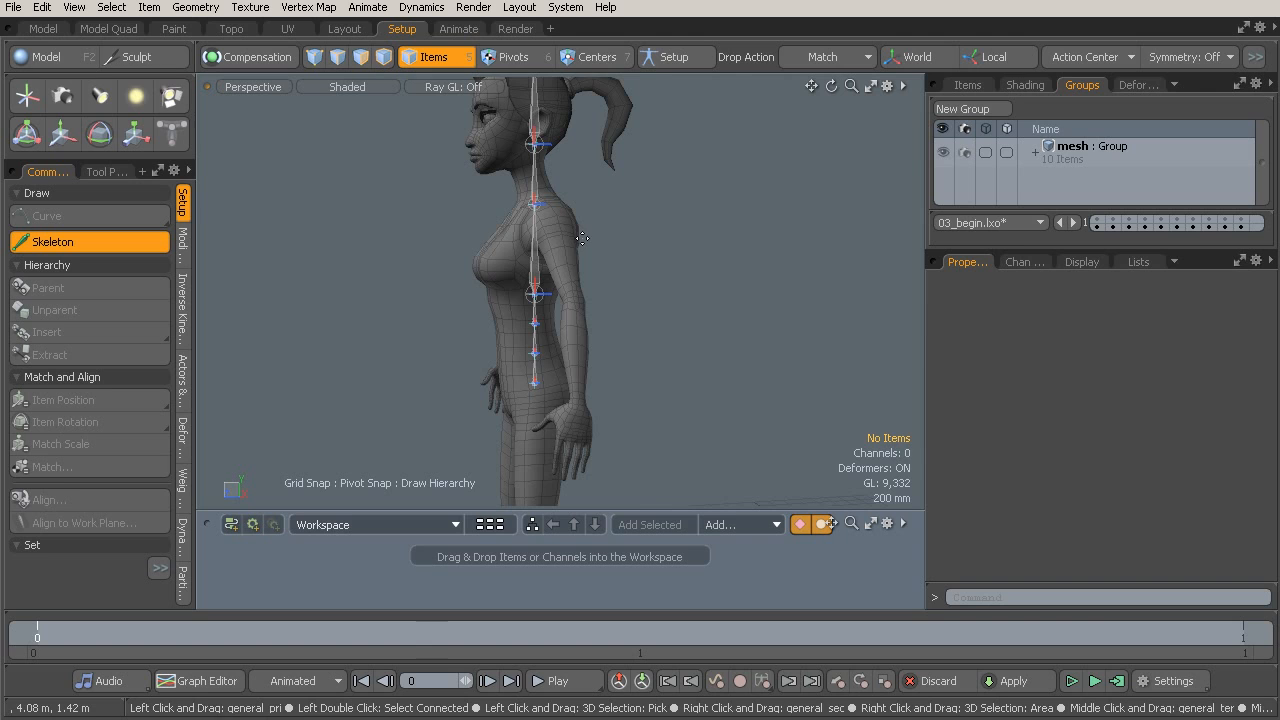
{"action": "left_click_drag", "start_coordinate": [582, 238], "coordinate": [536, 319], "text": "alt"}
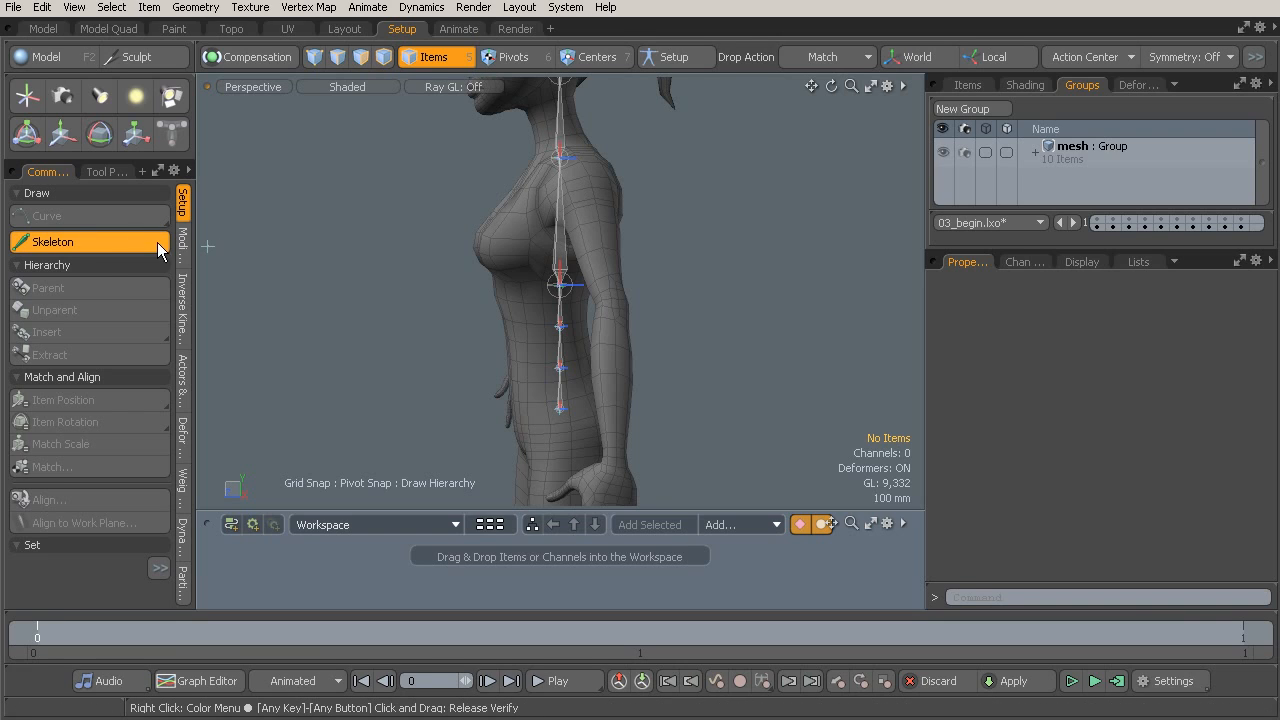
{"action": "left_click", "coordinate": [108, 173]}
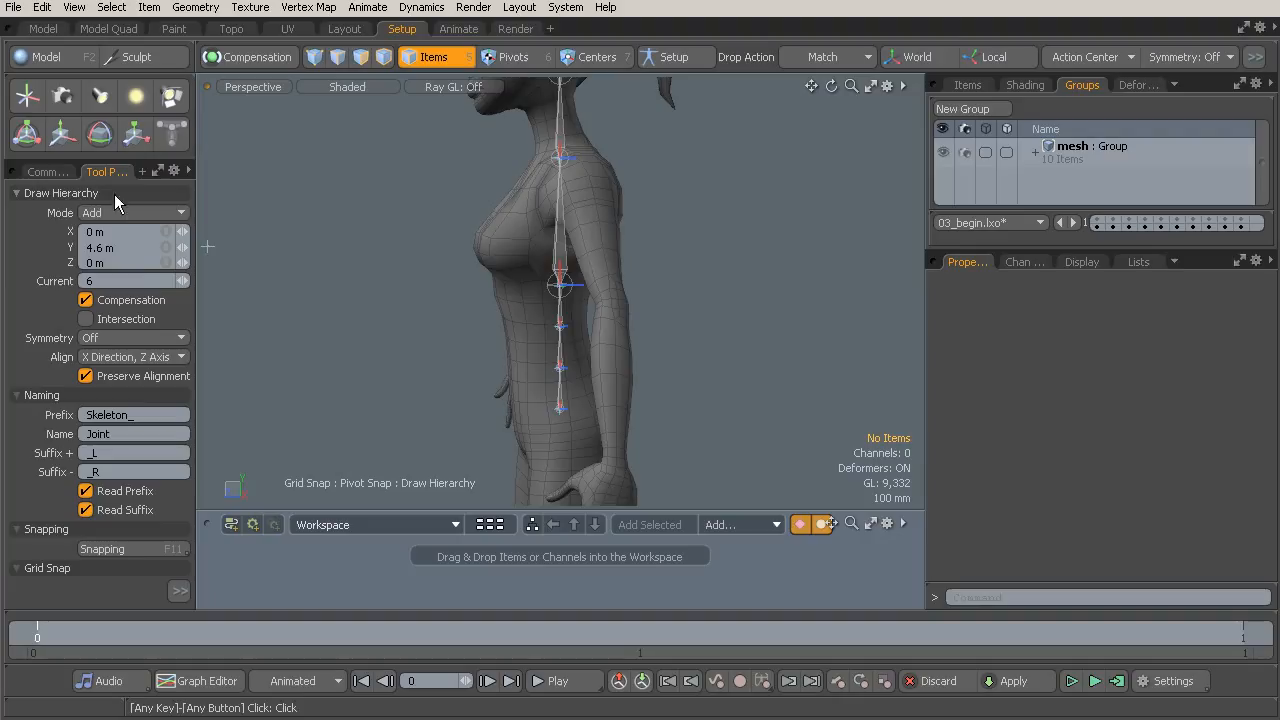
{"action": "left_click", "coordinate": [112, 212]}
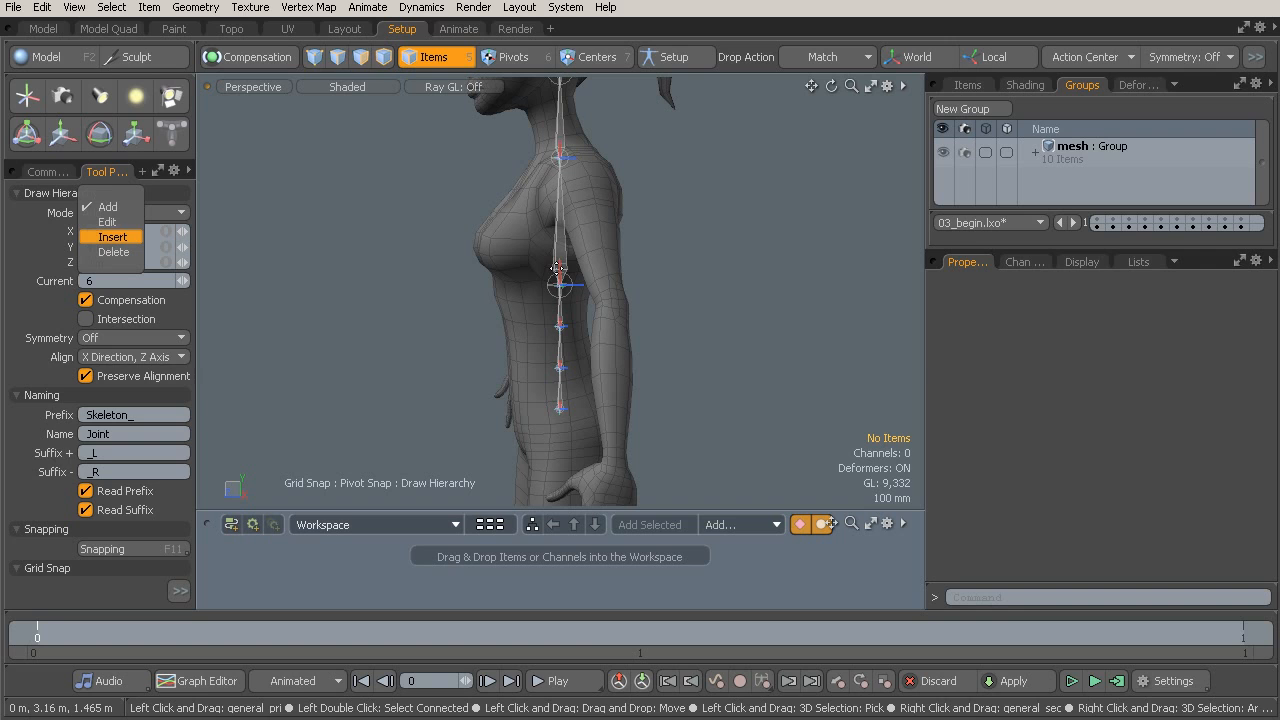
{"action": "left_click", "coordinate": [526, 364], "text": "alt"}
{"action": "mouse_move", "coordinate": [500, 350]}
{"action": "left_mouse_down", "text": "alt"}
{"action": "mouse_move", "coordinate": [626, 351]}
{"action": "mouse_move", "coordinate": [534, 363]}
{"action": "mouse_move", "coordinate": [579, 353]}
{"action": "mouse_move", "coordinate": [508, 342]}
{"action": "left_mouse_up", "text": "alt"}
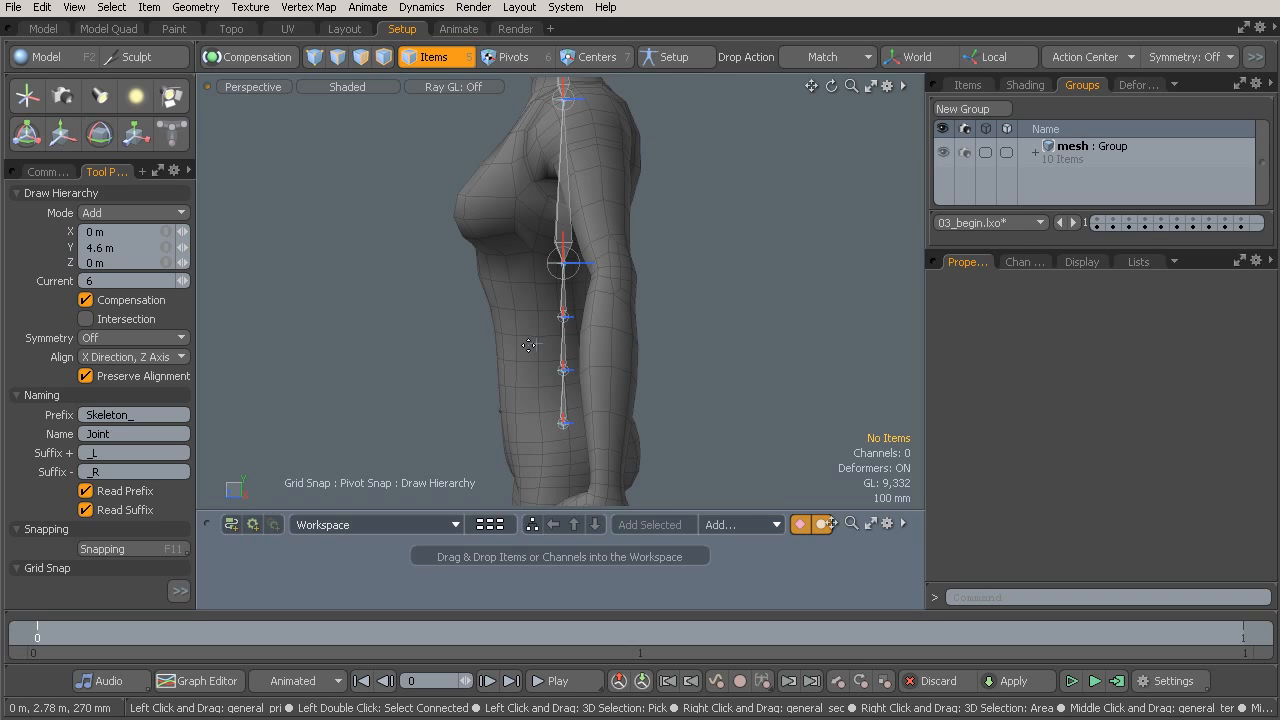
{"action": "left_click", "coordinate": [48, 171]}
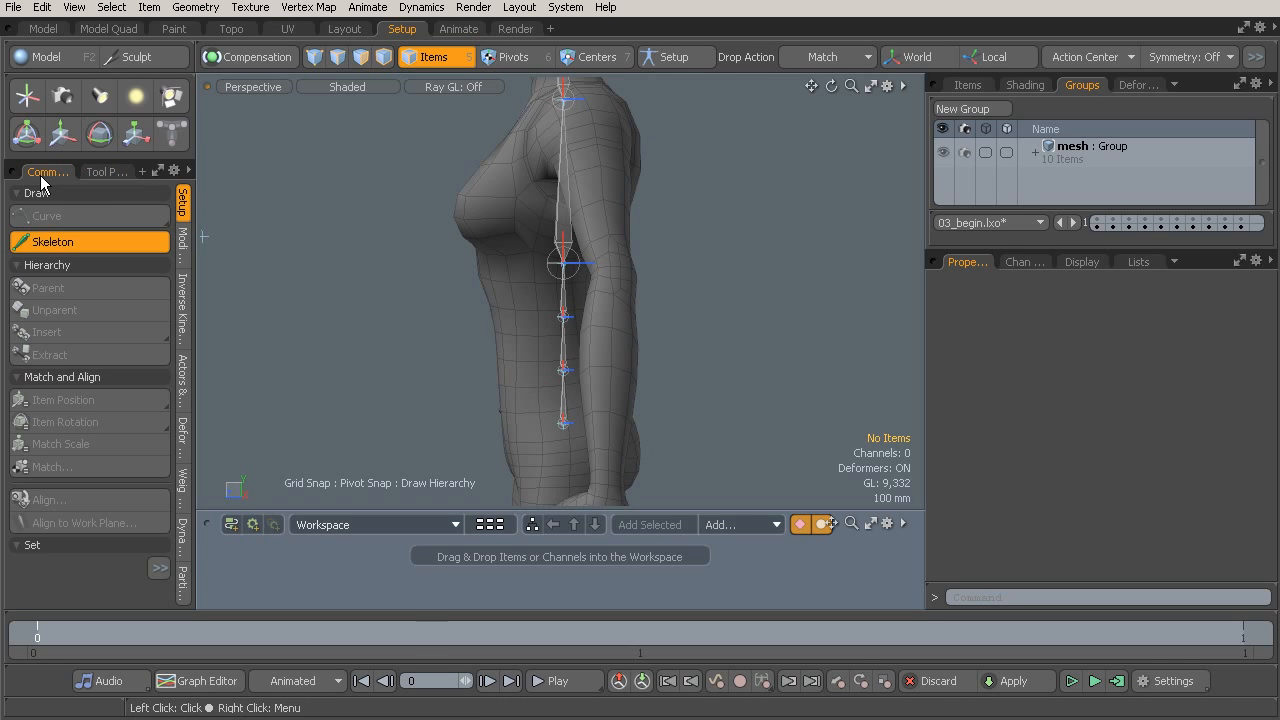
Leave the Skeleton tool and select the chest joint, the fourth joint from the bottom of the spine chain.
{"action": "key", "text": "space"}
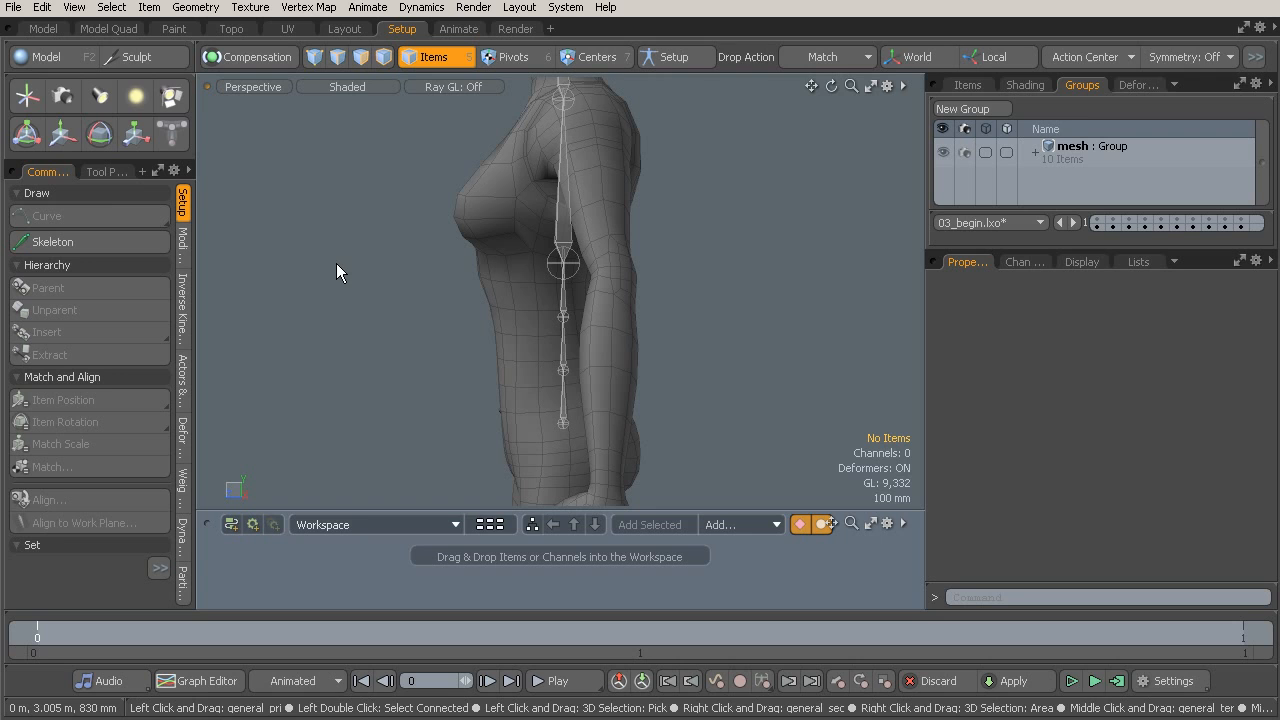
{"action": "left_click_drag", "start_coordinate": [331, 263], "coordinate": [549, 310], "text": "alt"}
{"action": "left_click", "coordinate": [570, 234]}
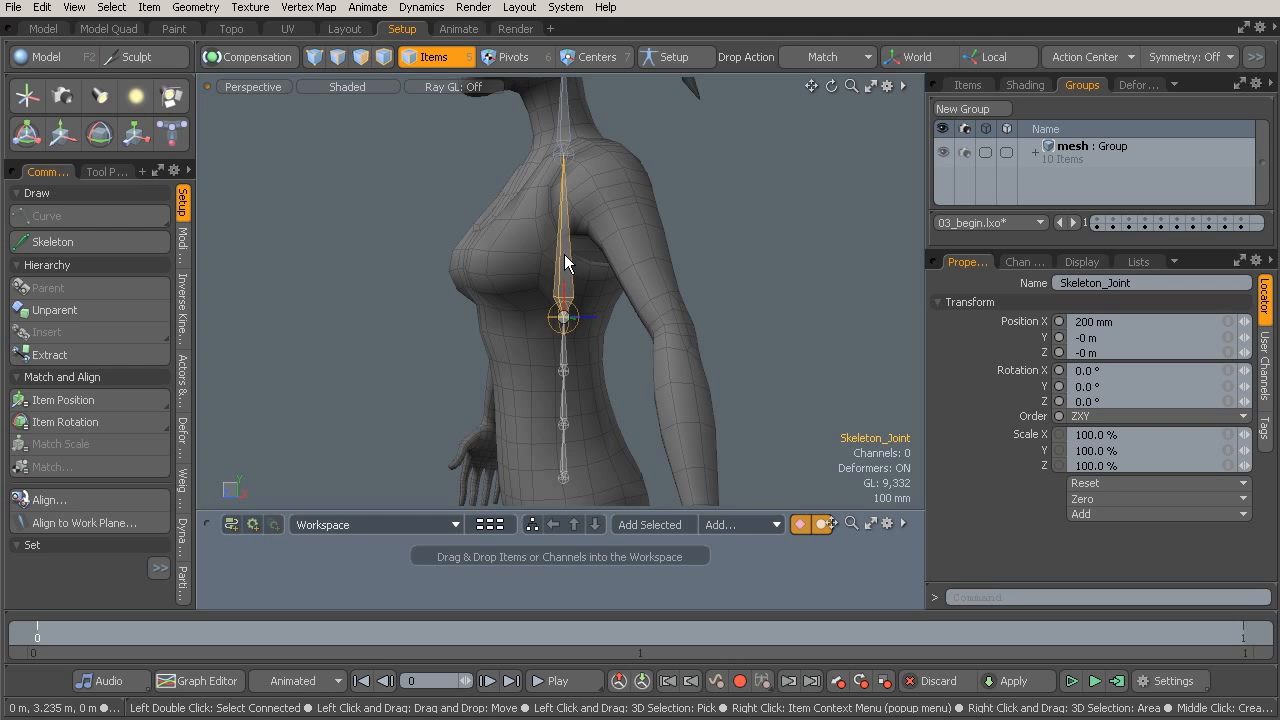
{"action": "left_click_drag", "start_coordinate": [552, 220], "coordinate": [566, 338], "text": "alt"}
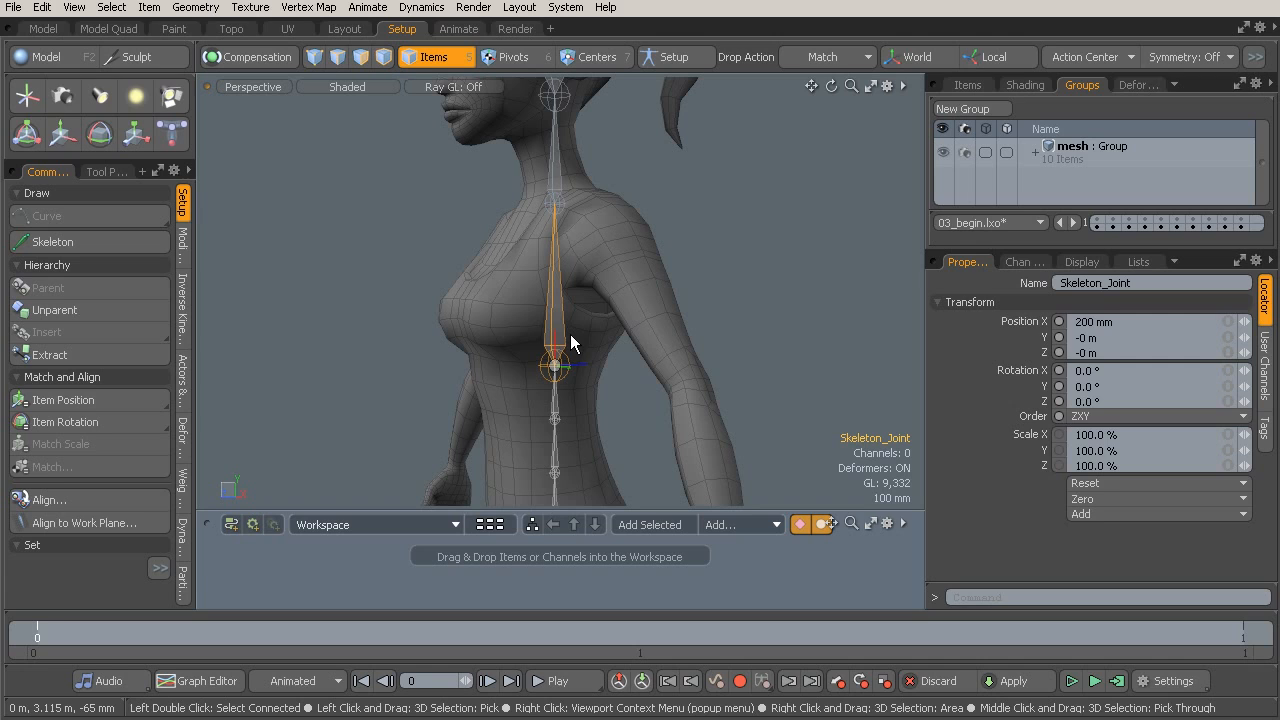
Try moving the chest joint up the spine with the Move tool in Items mode, and restore its original position.
{"action": "key", "text": "w"}
{"action": "mouse_move", "coordinate": [558, 280]}
{"action": "left_mouse_down"}
{"action": "mouse_move", "coordinate": [558, 228]}
{"action": "mouse_move", "coordinate": [558, 307]}
{"action": "mouse_move", "coordinate": [558, 227]}
{"action": "mouse_move", "coordinate": [558, 281]}
{"action": "left_mouse_up"}
{"action": "left_click_drag", "start_coordinate": [571, 341], "coordinate": [571, 295]}
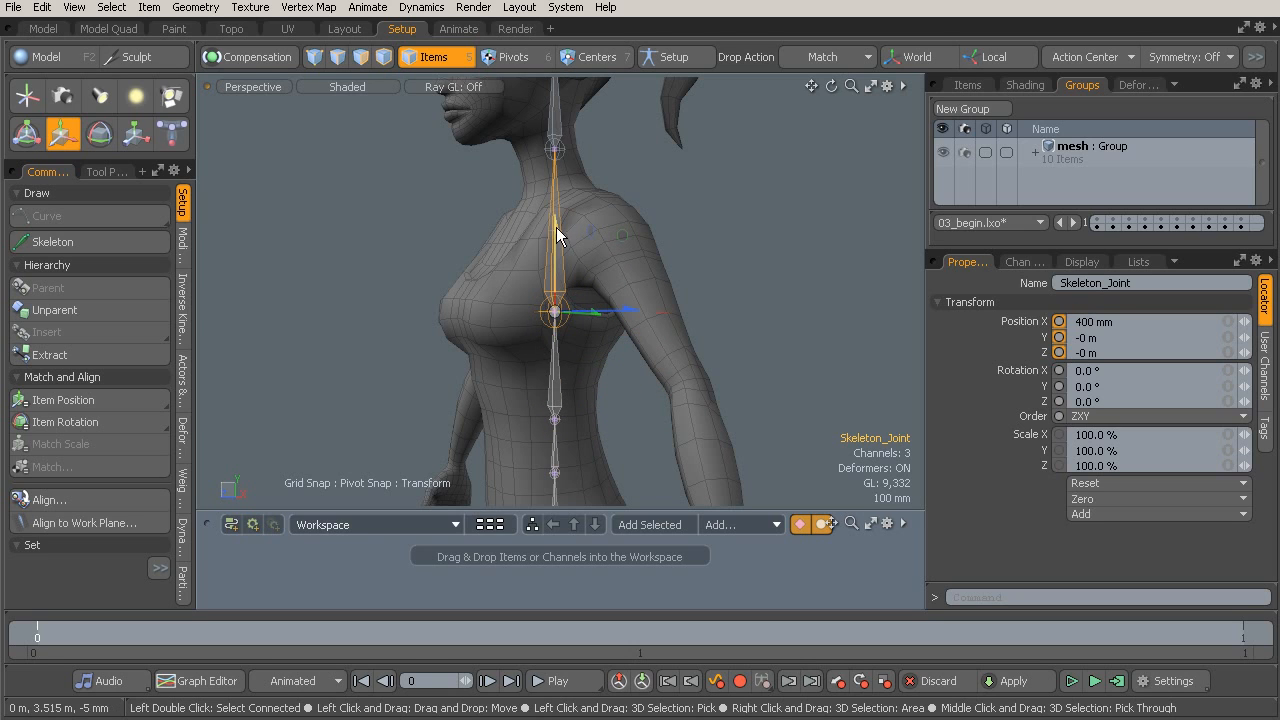
{"action": "key", "text": "ctrl+z"}
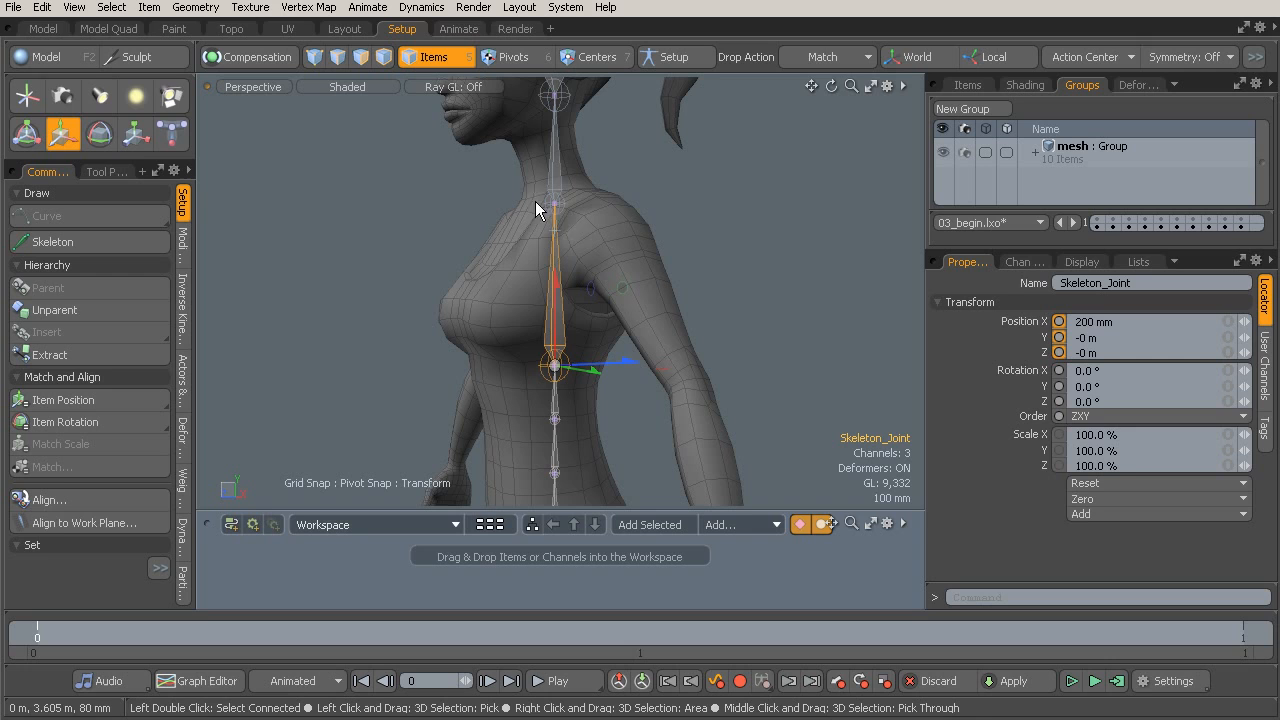
{"action": "left_click_drag", "start_coordinate": [559, 445], "coordinate": [564, 254], "text": "alt"}
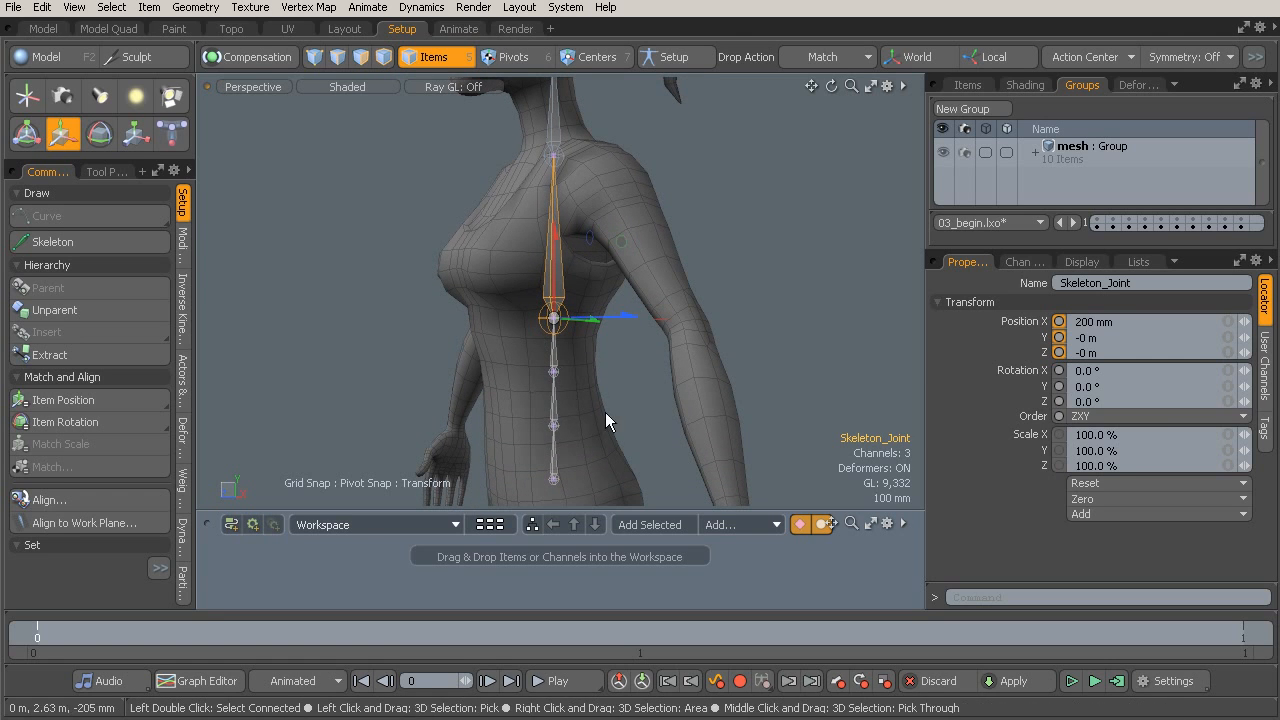
{"action": "left_click_drag", "start_coordinate": [552, 232], "coordinate": [552, 206]}
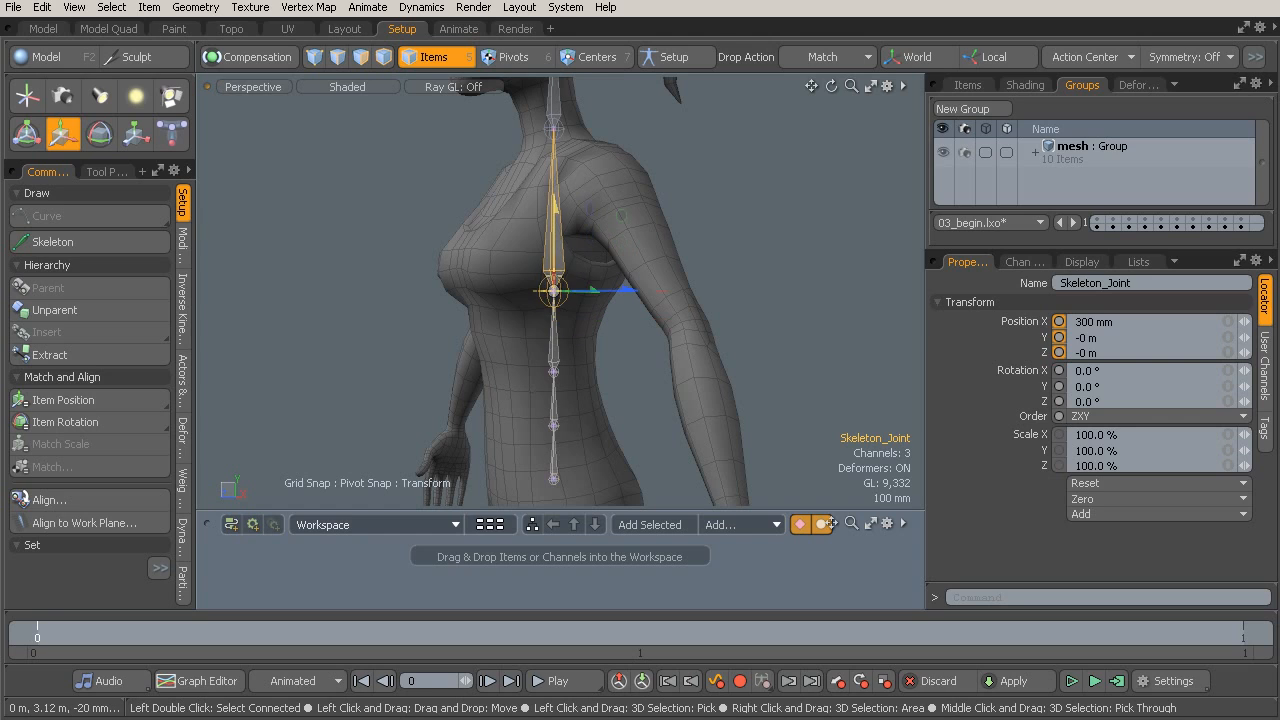
{"action": "left_click_drag", "start_coordinate": [553, 272], "coordinate": [546, 320]}
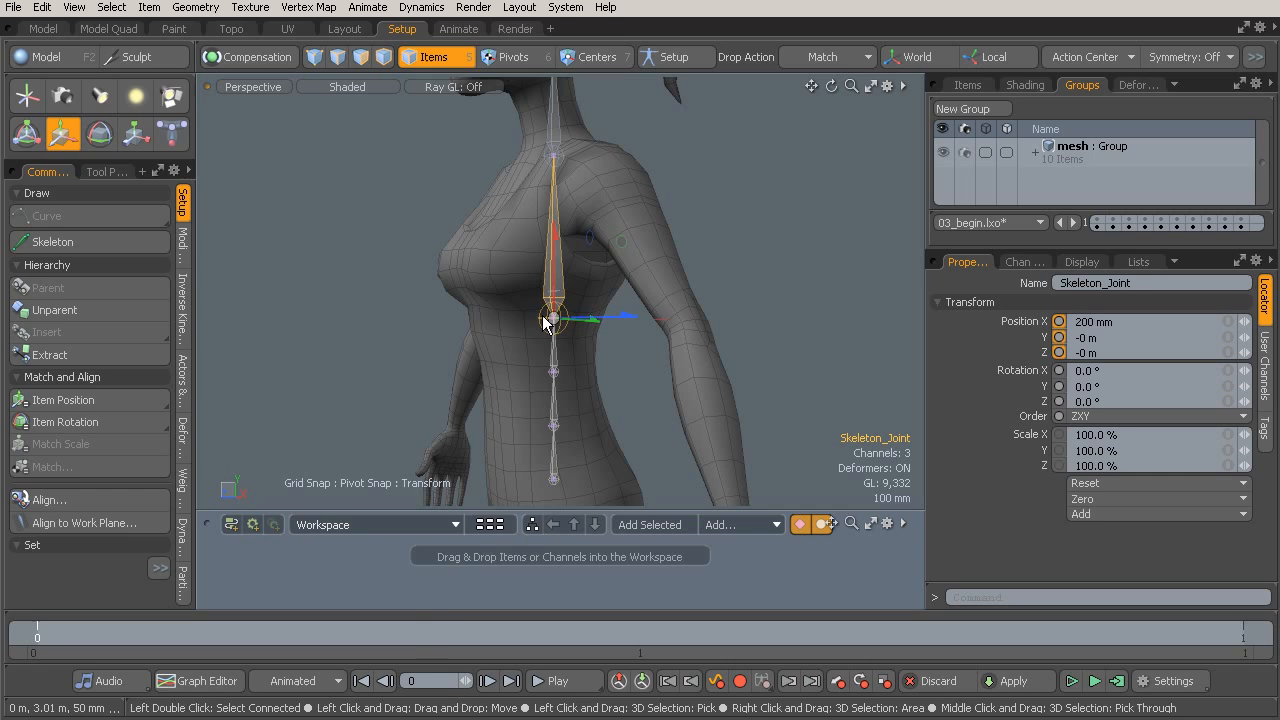
Move only the chest joint's center upward in Centers mode to a Position X of 300 mm.
{"action": "left_click", "coordinate": [607, 58]}
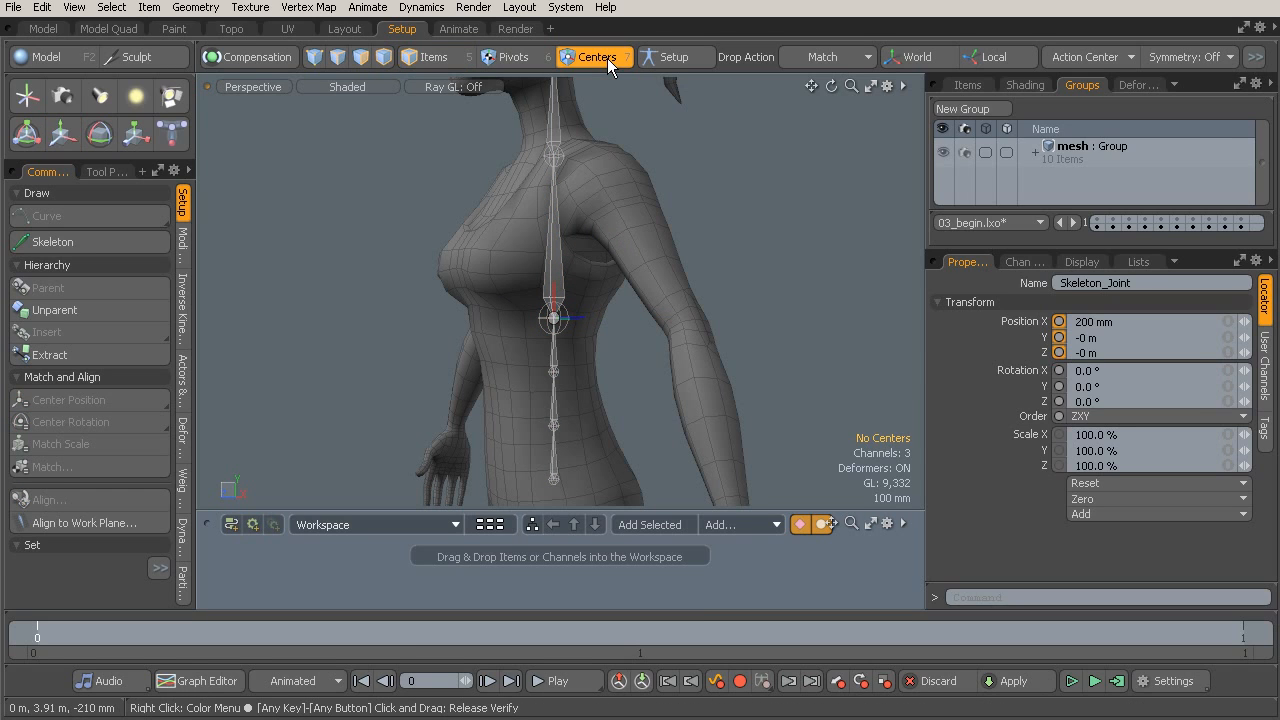
{"action": "left_click", "coordinate": [555, 319]}
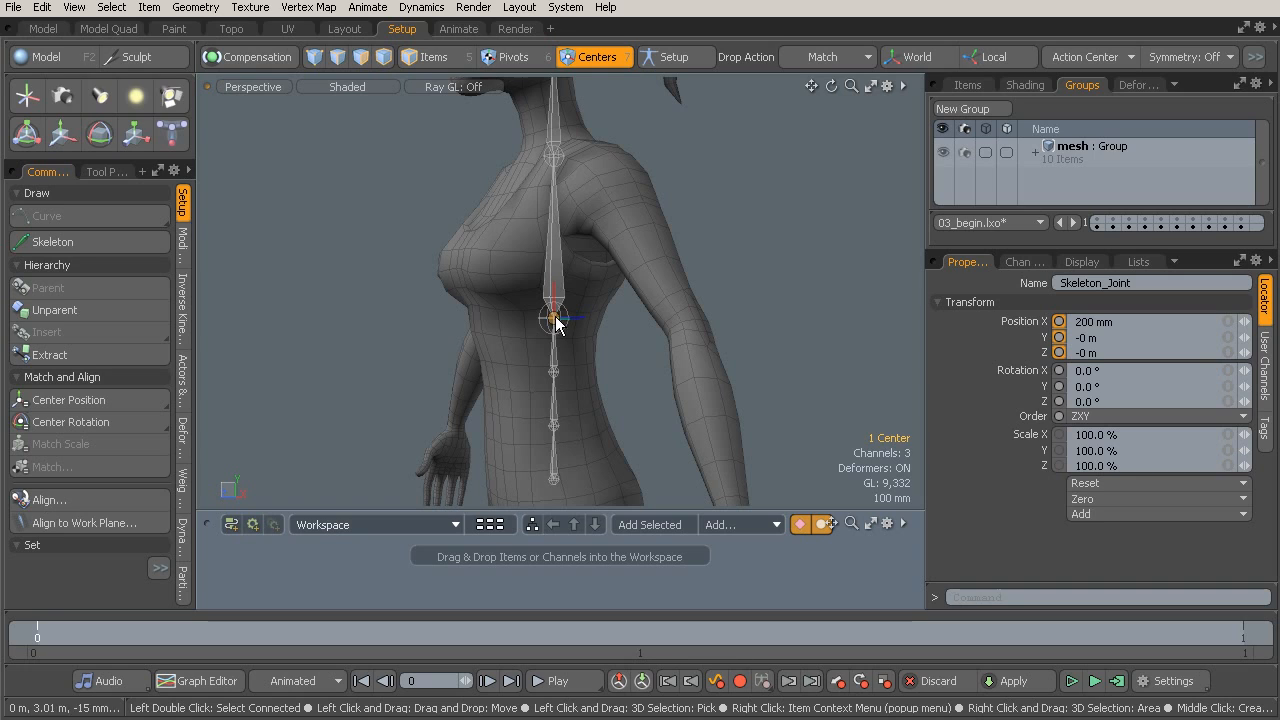
{"action": "key", "text": "w"}
{"action": "left_click_drag", "start_coordinate": [557, 240], "coordinate": [556, 280]}
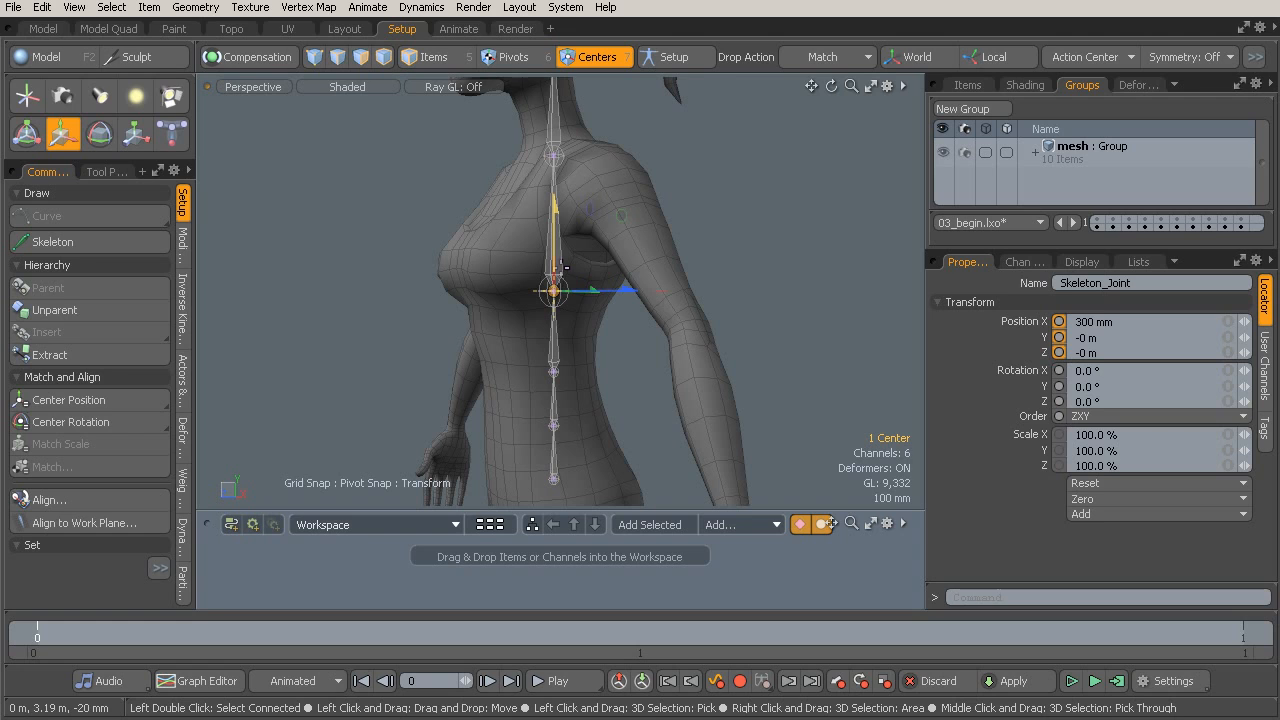
Examine the adjusted spine chain from several angles and toggle Snapping in the snapping options.
{"action": "left_click_drag", "start_coordinate": [560, 300], "coordinate": [545, 302], "text": "alt"}
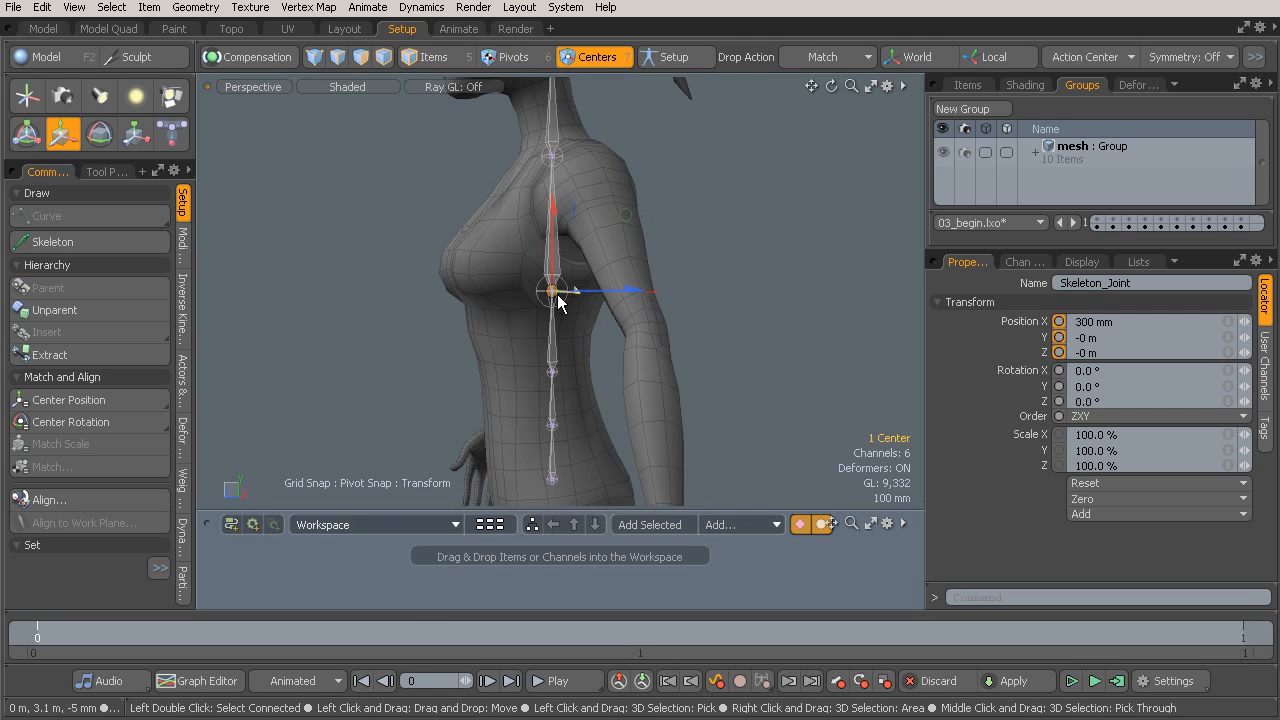
{"action": "left_click_drag", "start_coordinate": [477, 294], "coordinate": [634, 448], "text": "alt"}
{"action": "left_click_drag", "start_coordinate": [529, 320], "coordinate": [570, 244], "text": "alt"}
{"action": "left_click_drag", "start_coordinate": [576, 380], "coordinate": [522, 355], "text": "alt+shift"}
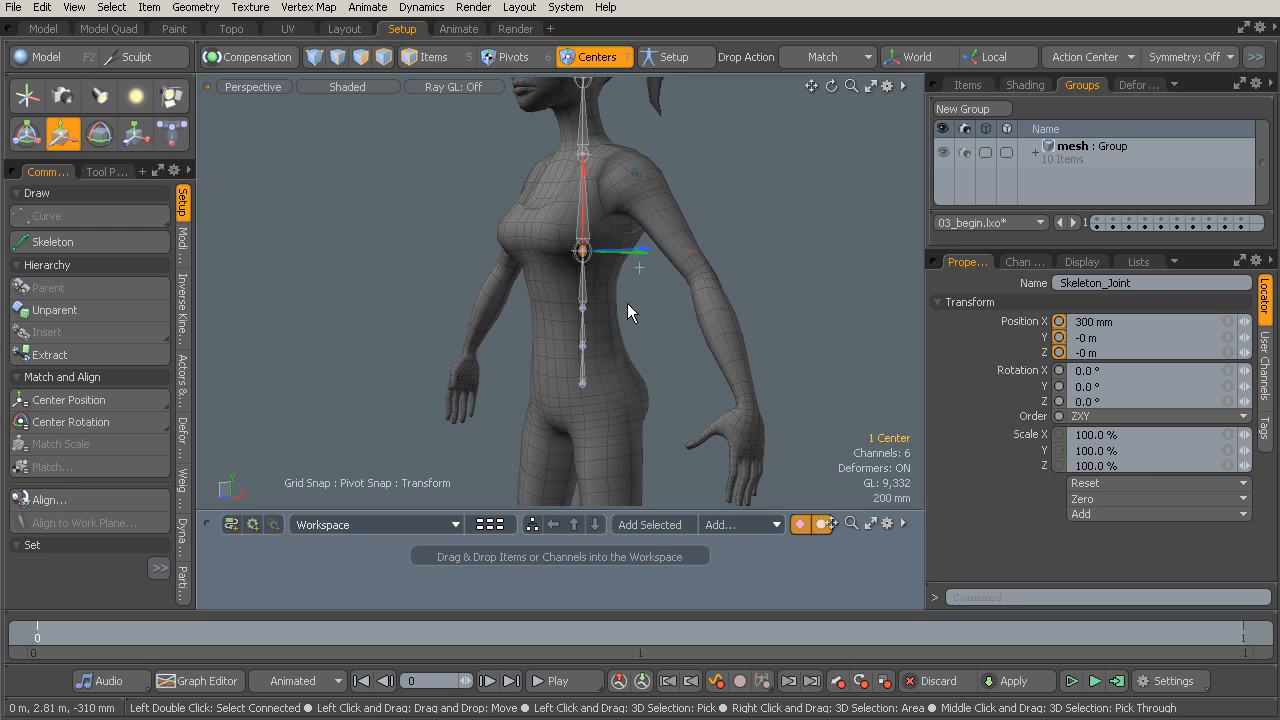
{"action": "left_click_drag", "start_coordinate": [570, 258], "coordinate": [691, 310], "text": "alt"}
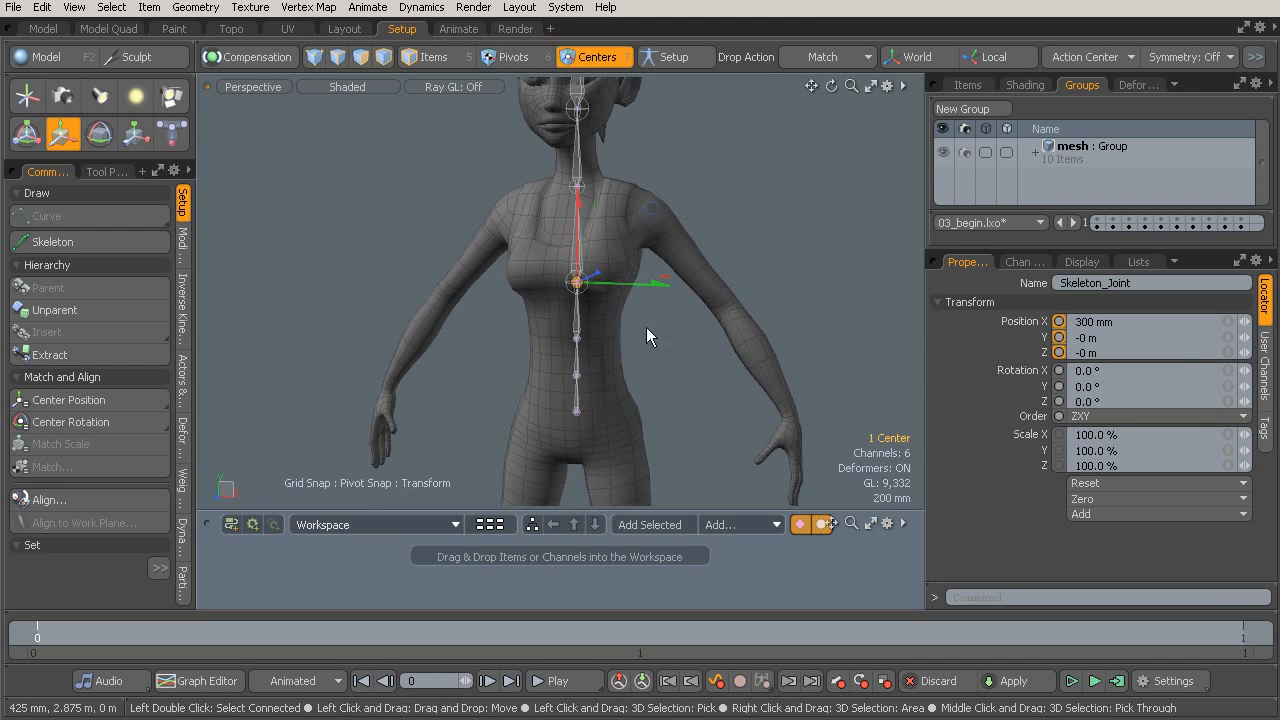
{"action": "key", "text": "shift+x"}
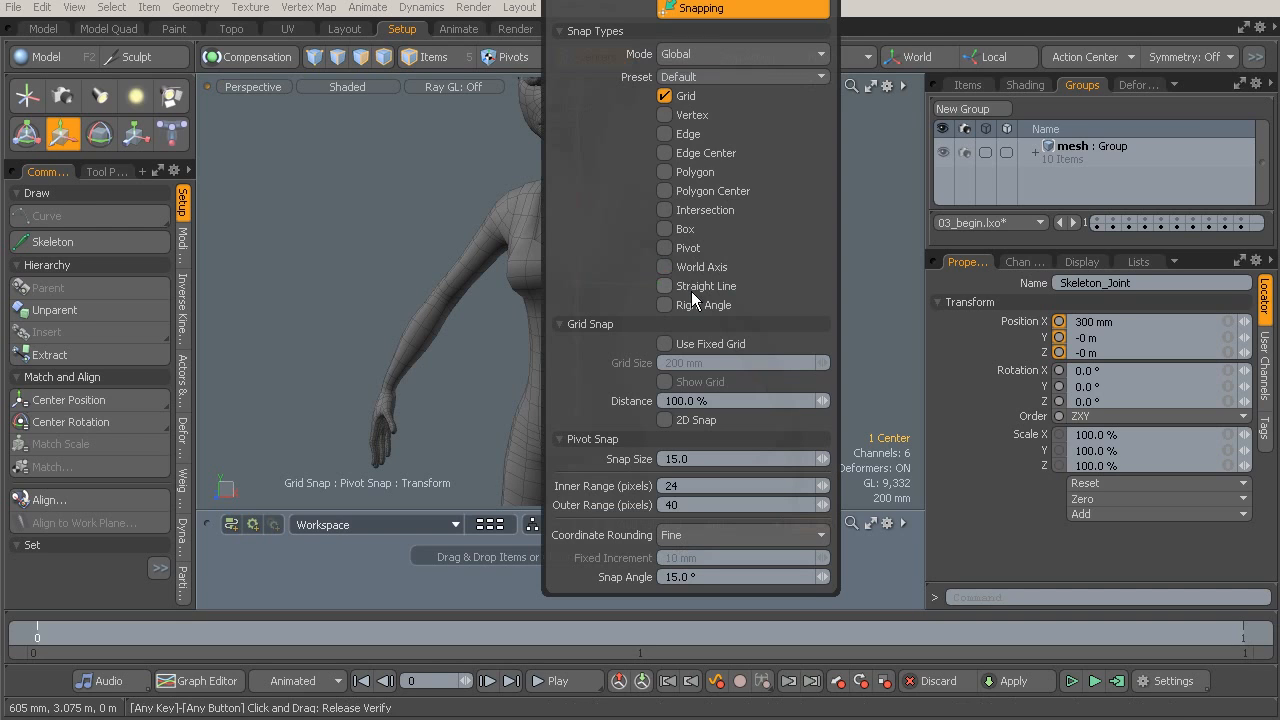
{"action": "left_click", "coordinate": [720, 9]}
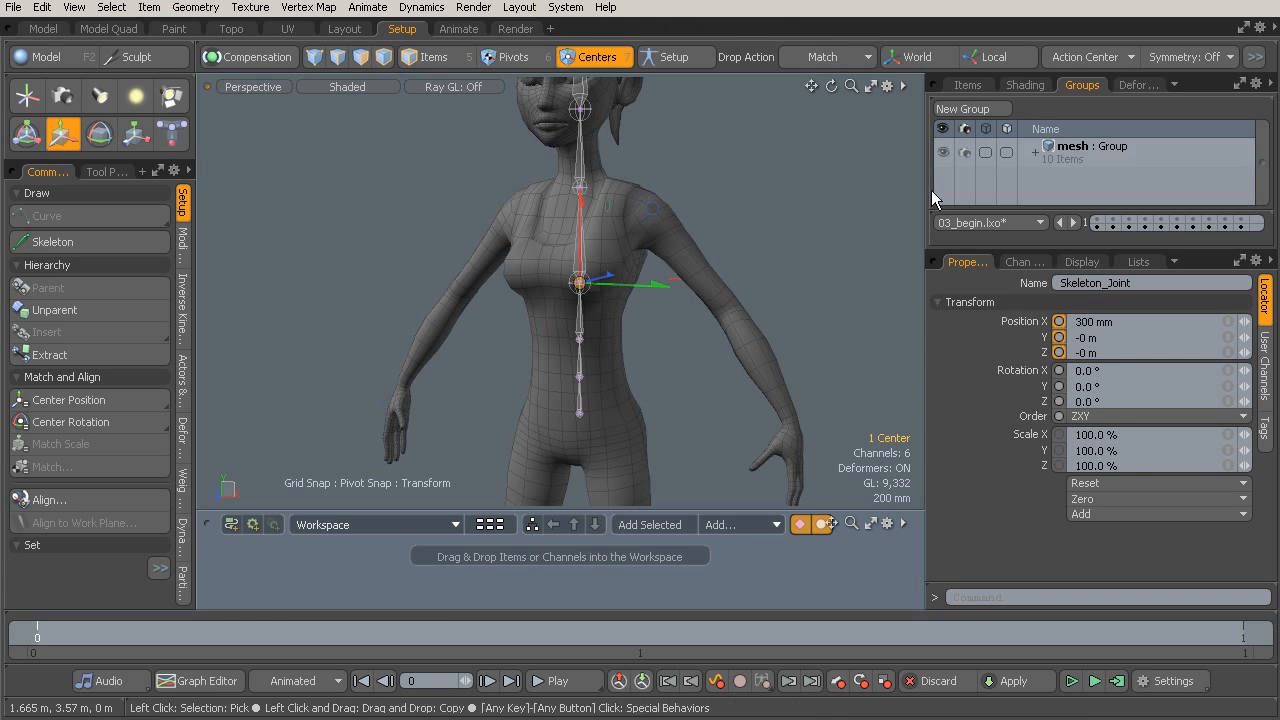
Find the lowest joint of the skeleton hierarchy in the item list and rename it bind_root.
{"action": "left_click", "coordinate": [970, 86]}
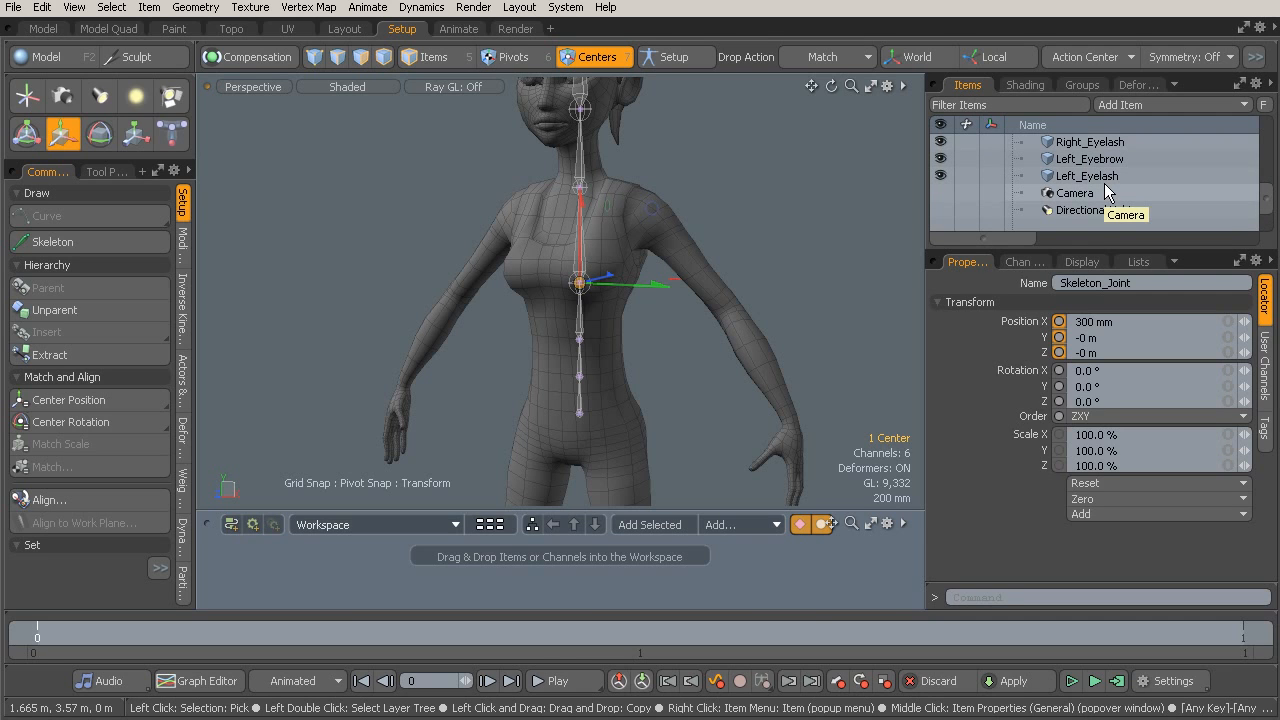
{"action": "scroll", "coordinate": [1104, 183], "scroll_direction": "down", "scroll_amount": 2}
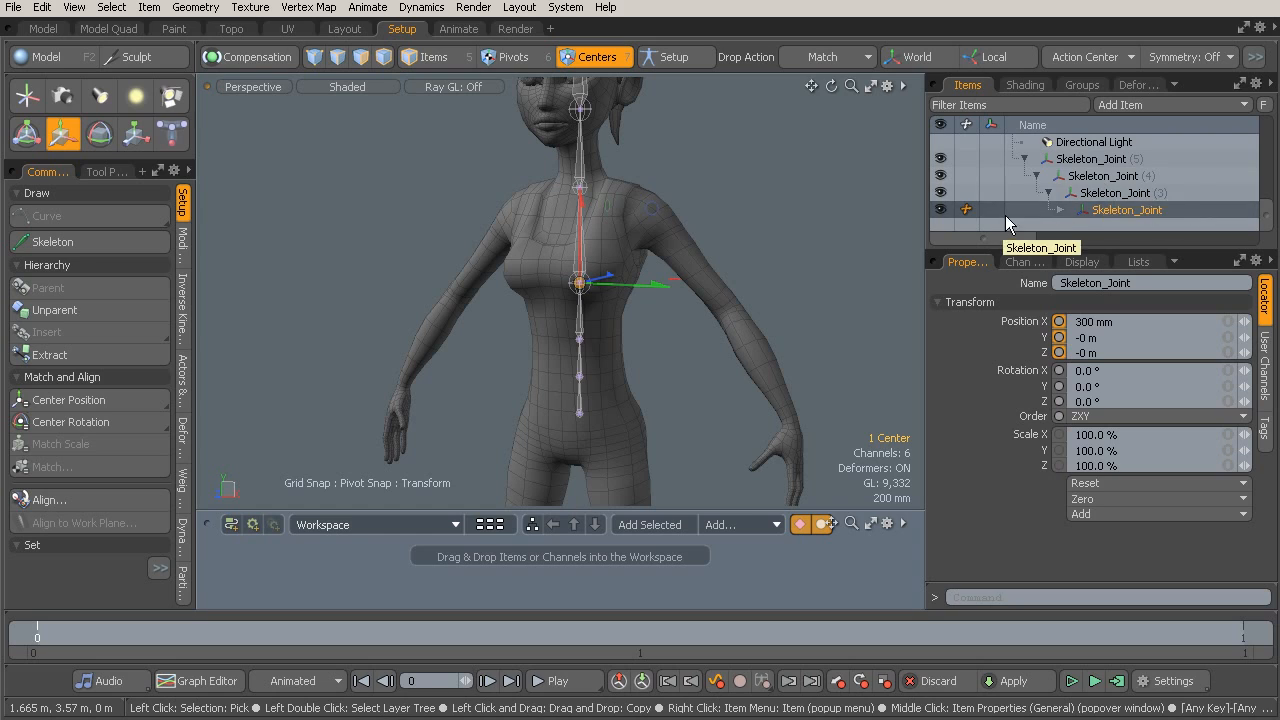
{"action": "mouse_move", "coordinate": [1265, 218]}
{"action": "left_mouse_down"}
{"action": "mouse_move", "coordinate": [1266, 205]}
{"action": "mouse_move", "coordinate": [1265, 218]}
{"action": "left_mouse_up"}
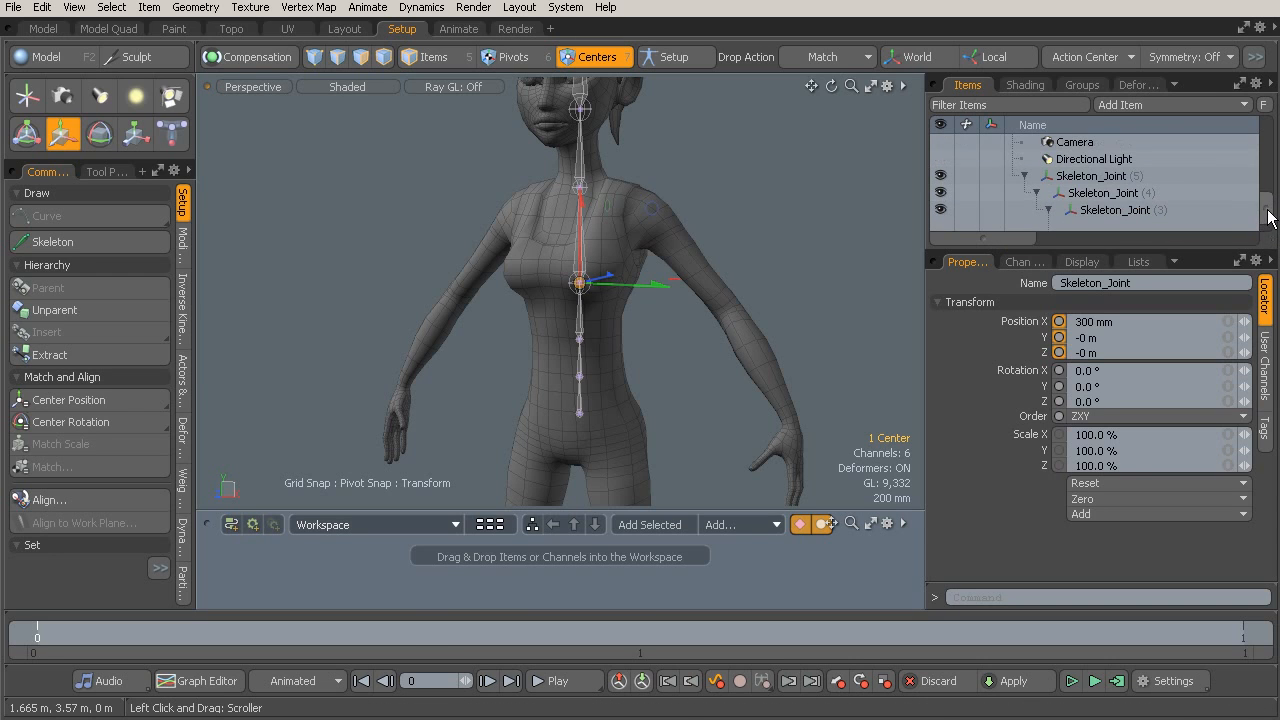
{"action": "left_click", "coordinate": [1113, 180]}
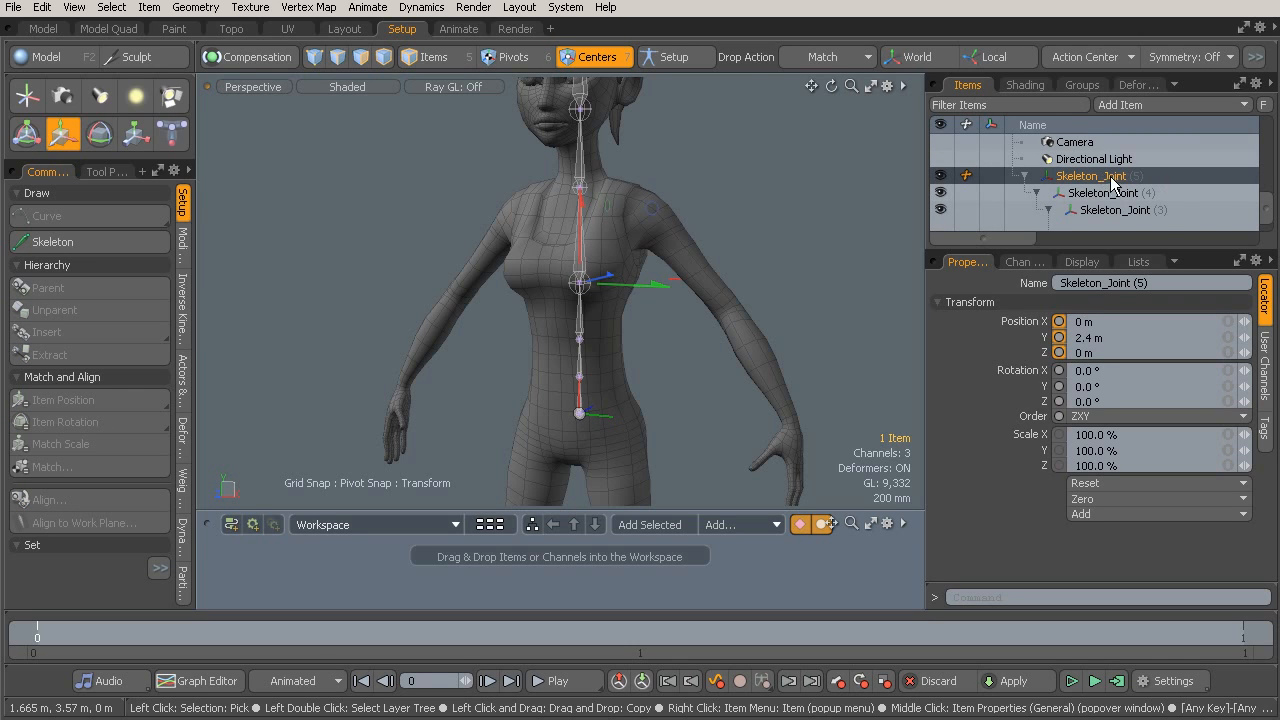
{"action": "left_click_drag", "start_coordinate": [851, 251], "coordinate": [743, 262], "text": "alt"}
{"action": "scroll", "coordinate": [1019, 177], "scroll_direction": "up", "scroll_amount": 1}
{"action": "scroll", "coordinate": [1019, 177], "scroll_direction": "down", "scroll_amount": 1}
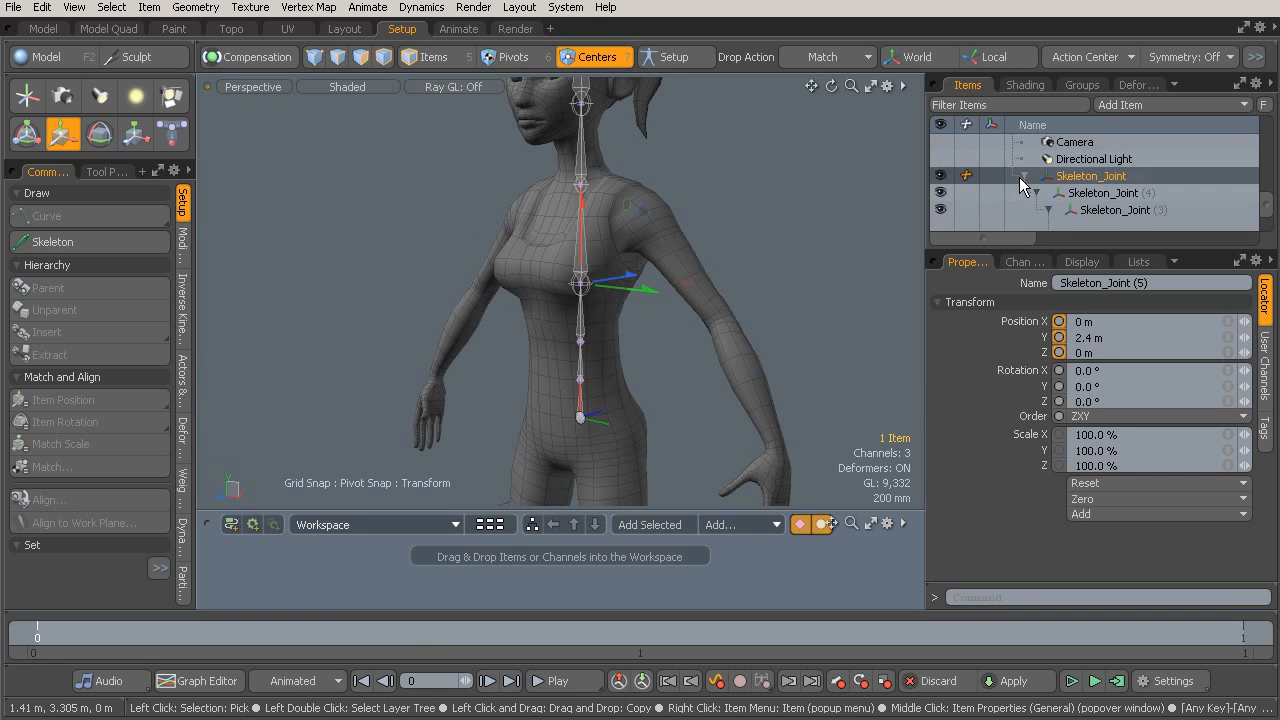
{"action": "left_click", "coordinate": [1105, 197]}
{"action": "left_click", "coordinate": [1112, 177]}
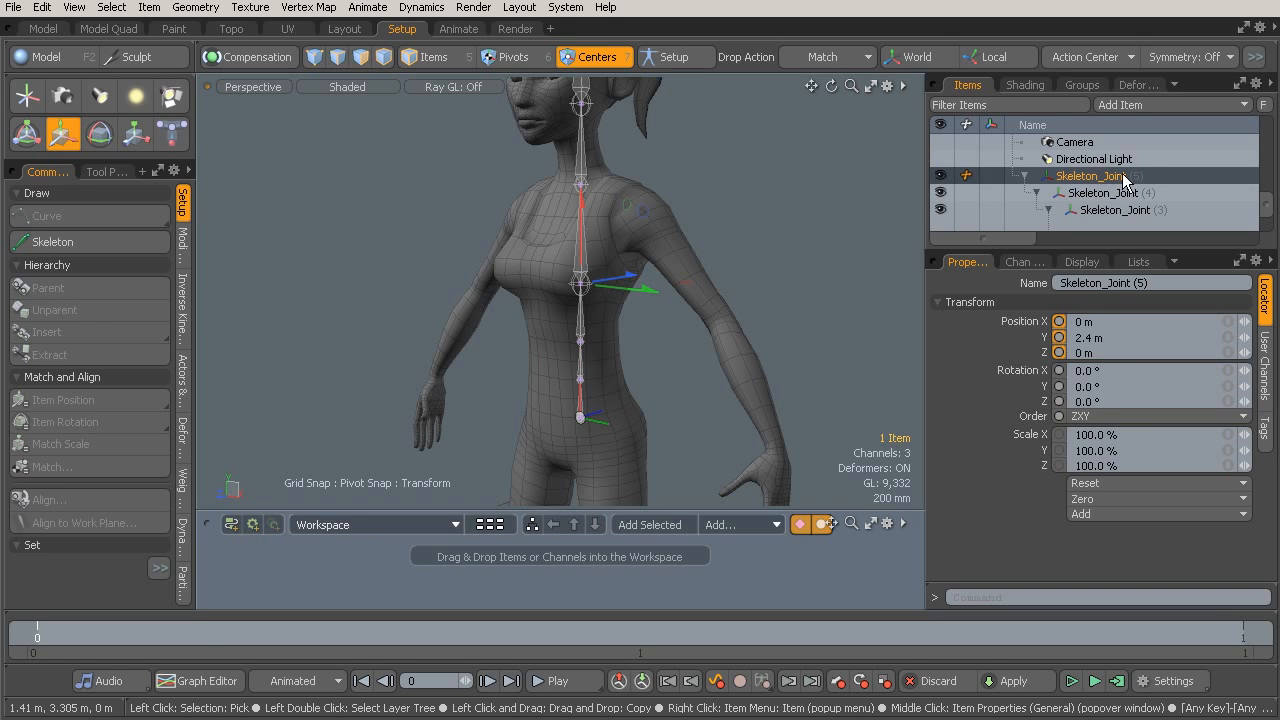
{"action": "double_click", "coordinate": [1122, 177]}
{"action": "left_click", "coordinate": [1108, 177]}
{"action": "left_click", "coordinate": [1101, 177]}
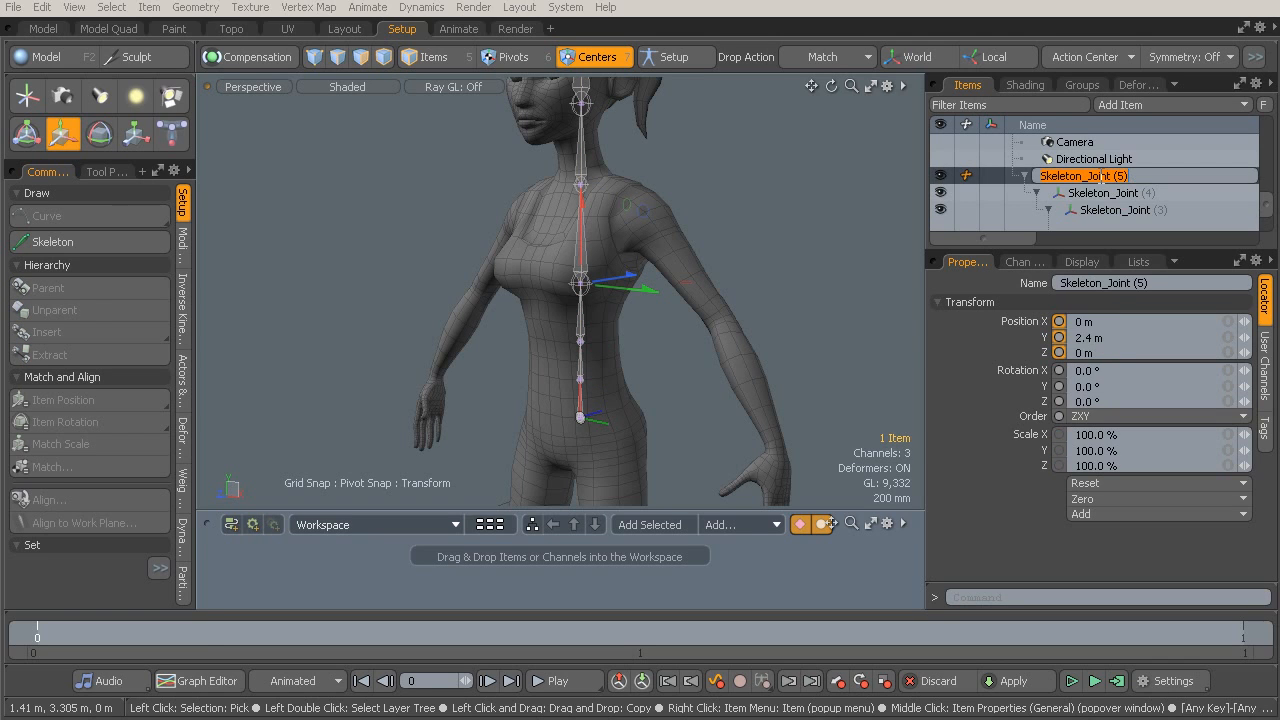
{"action": "type", "text": "bind"}
{"action": "key", "text": "Return"}
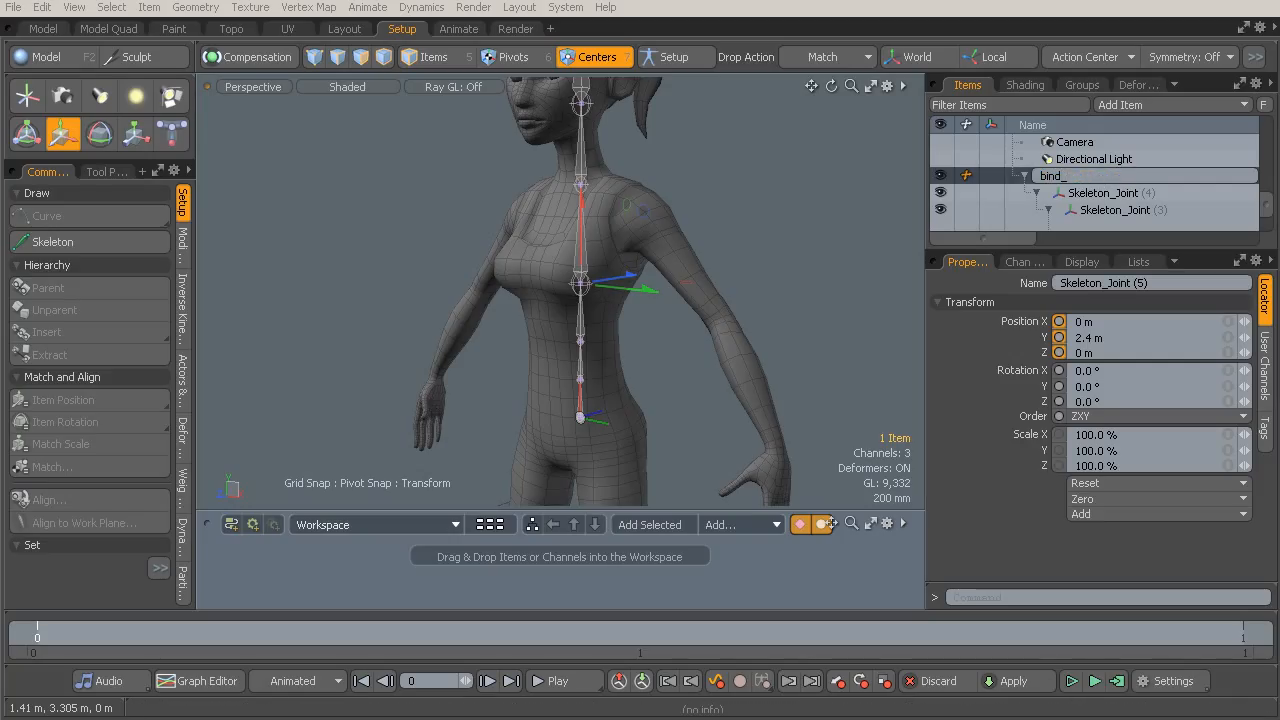
{"action": "type", "text": "d_root"}
{"action": "key", "text": "Return"}
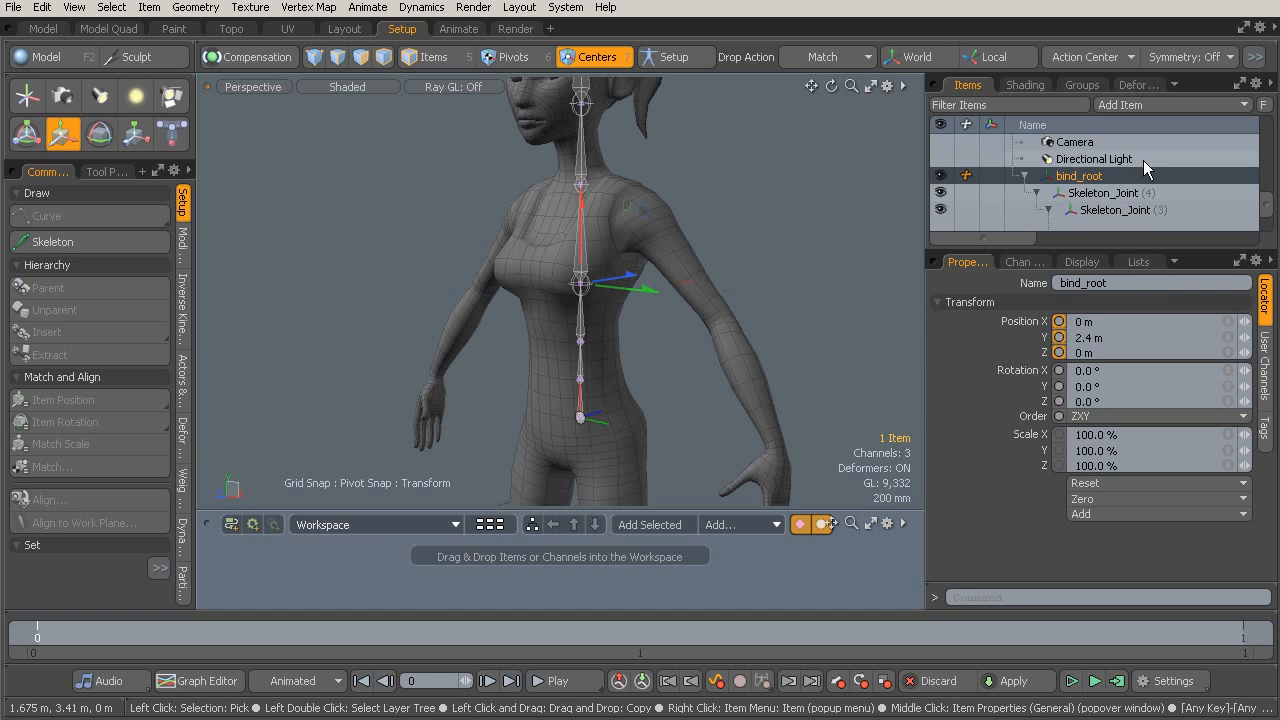
Rename the first two spine joints above bind_root as bind_spine_a and bind_spine_b.
{"action": "left_click", "coordinate": [1115, 194]}
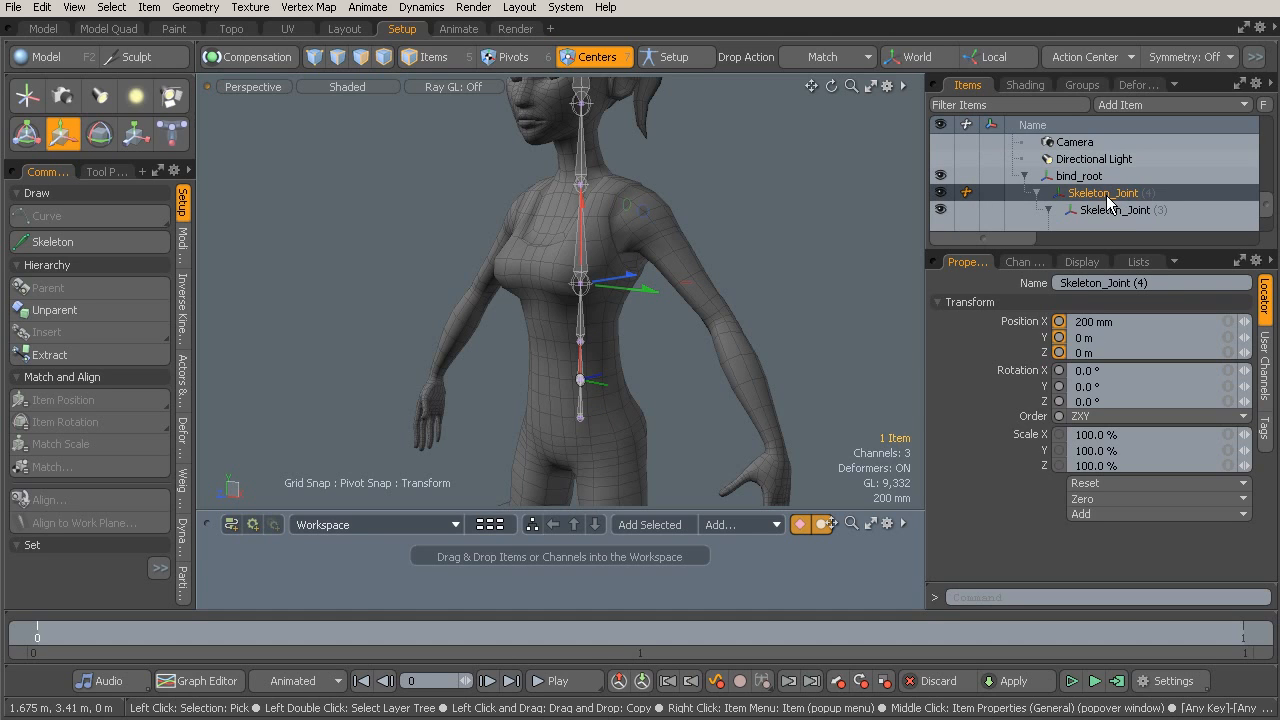
{"action": "double_click", "coordinate": [1107, 200]}
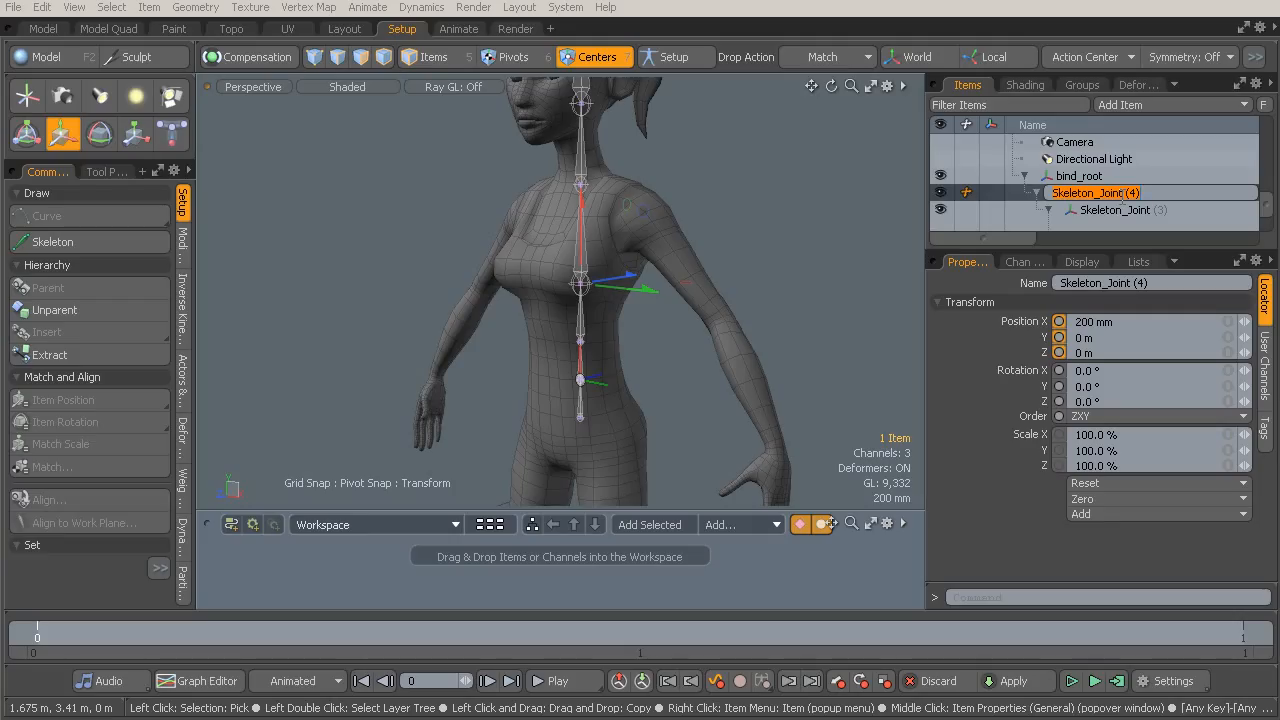
{"action": "type", "text": "bind_spine_a"}
{"action": "key", "text": "Return"}
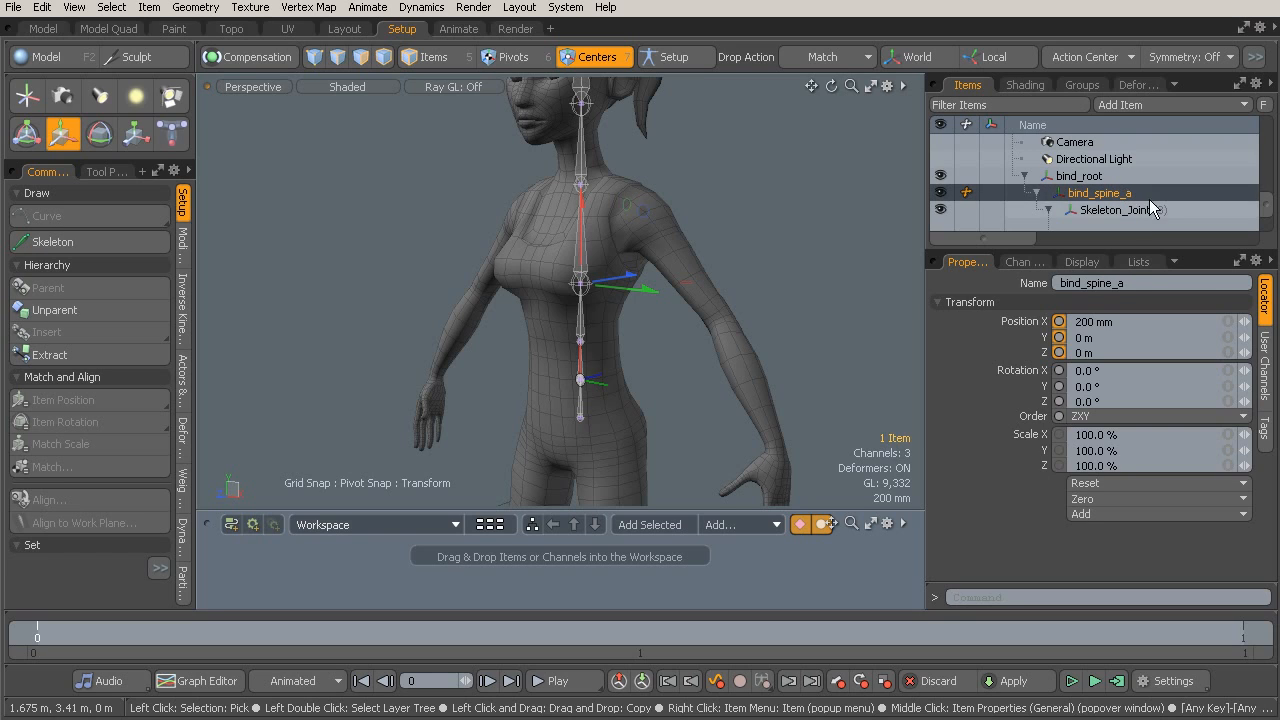
{"action": "left_click", "coordinate": [1116, 213]}
{"action": "left_click", "coordinate": [1127, 212]}
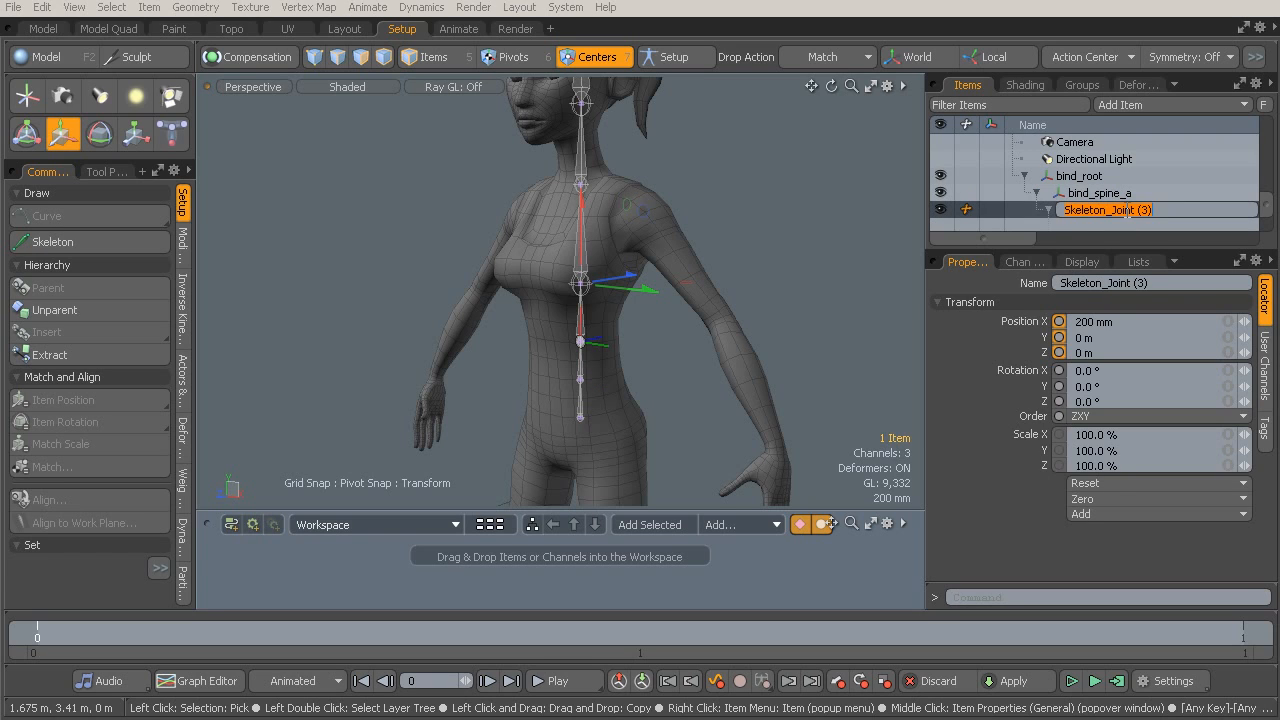
{"action": "type", "text": "bind_spine_b"}
{"action": "key", "text": "Return"}
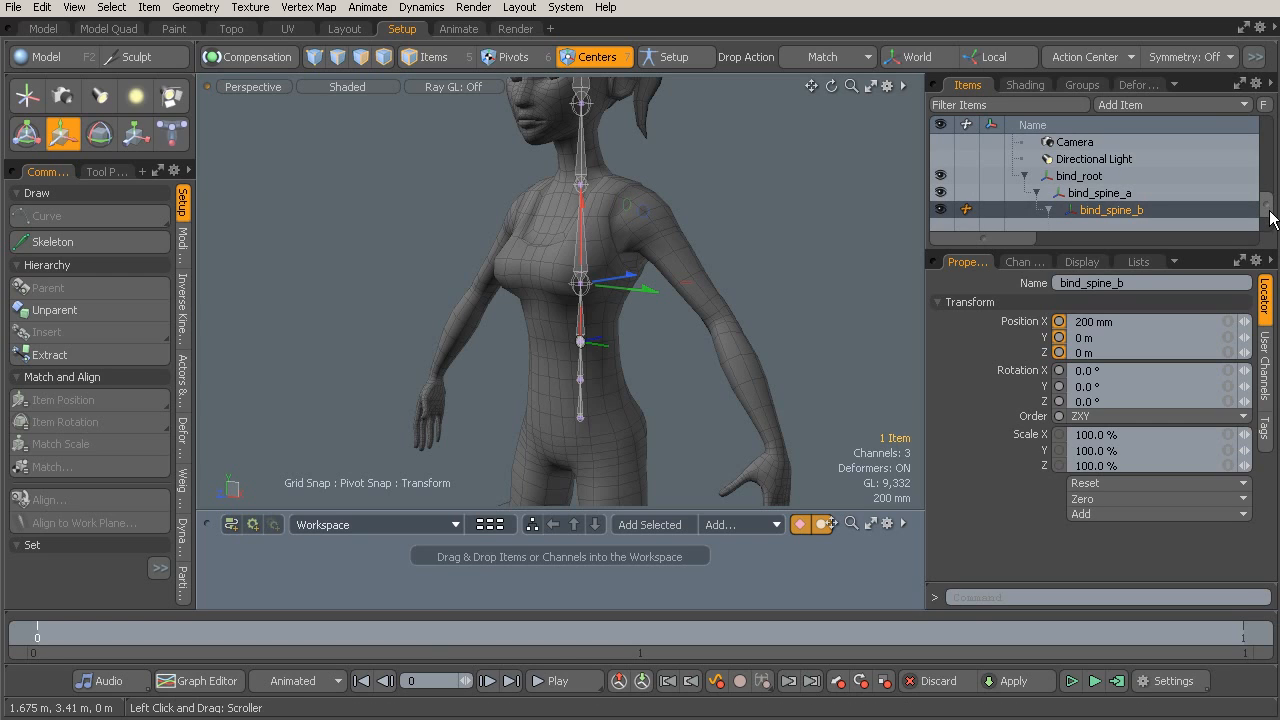
Rename the child joint of bind_spine_b as bind_chest and expand the hierarchy beneath it.
{"action": "left_click_drag", "start_coordinate": [1268, 212], "coordinate": [1268, 227]}
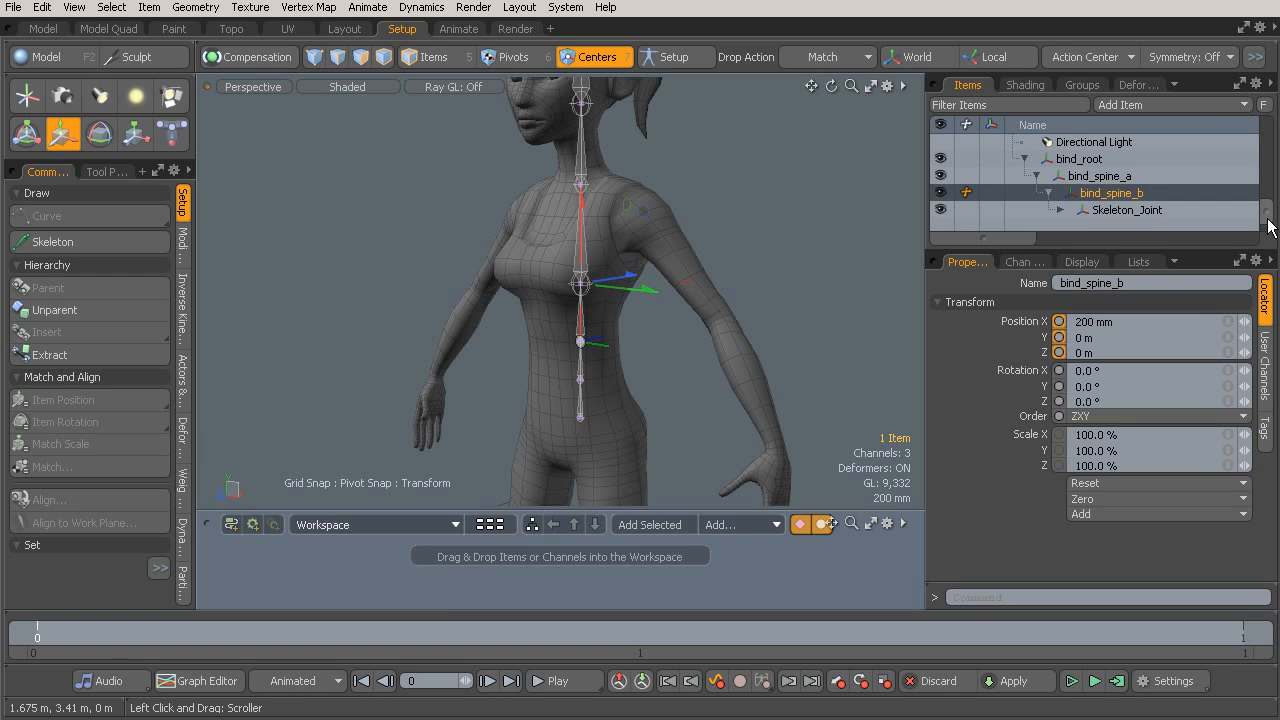
{"action": "left_click", "coordinate": [1158, 212]}
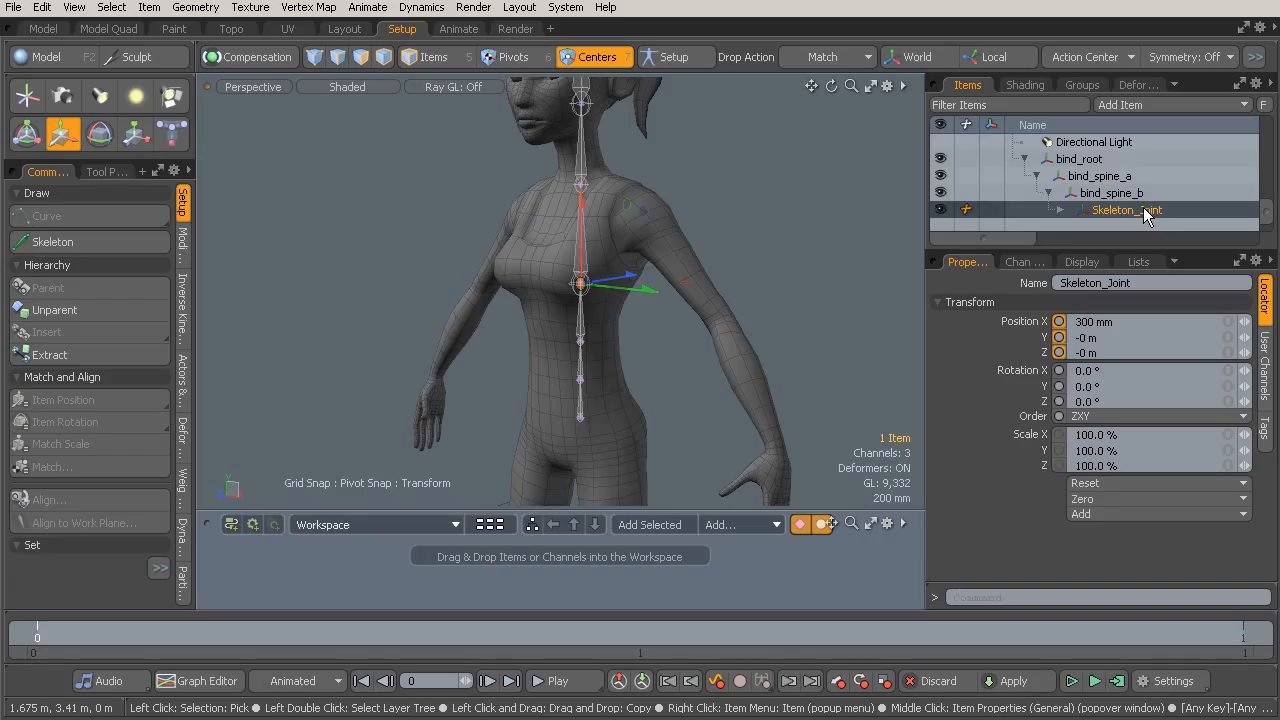
{"action": "double_click", "coordinate": [1145, 212]}
{"action": "type", "text": "bind_chest"}
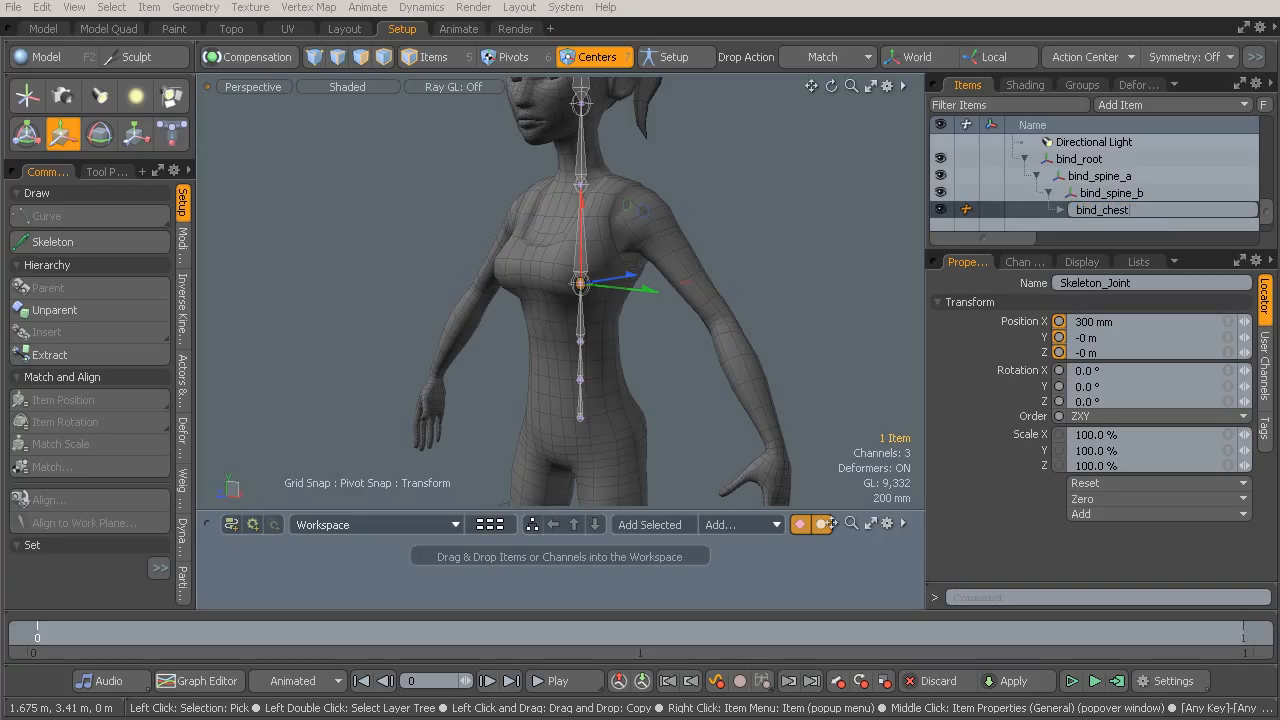
{"action": "key", "text": "Return"}
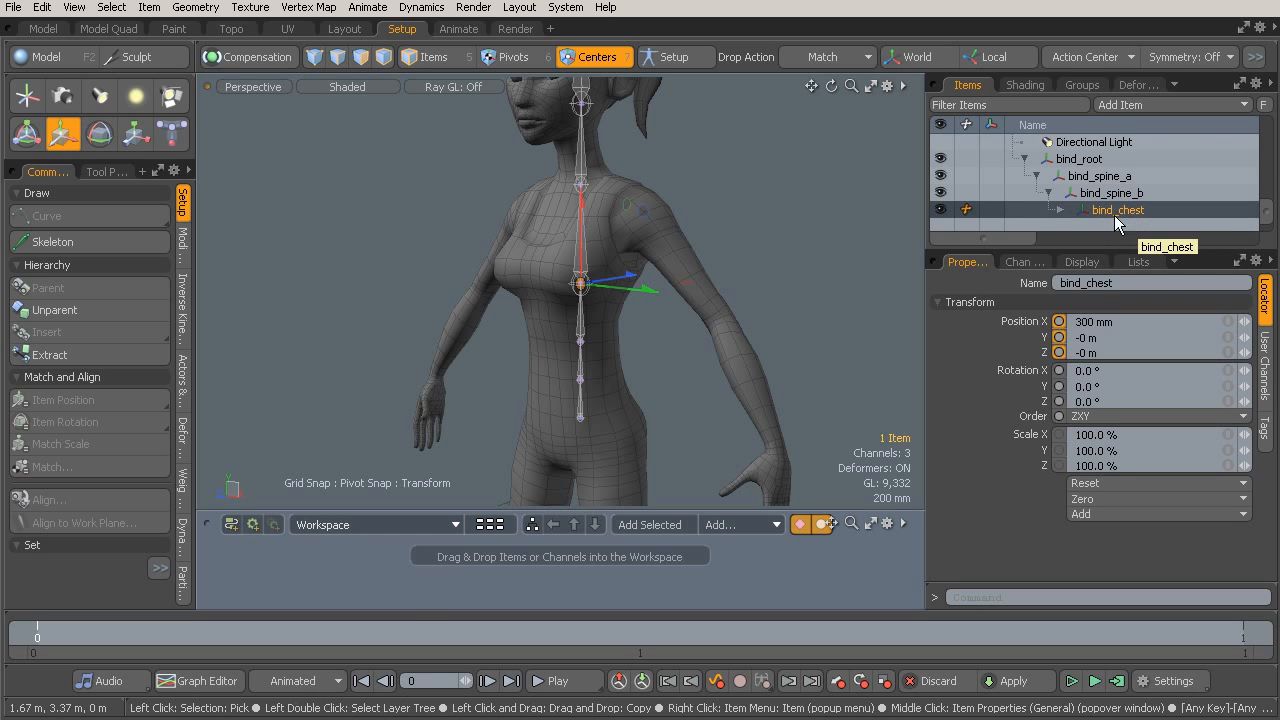
{"action": "left_click", "coordinate": [1060, 210]}
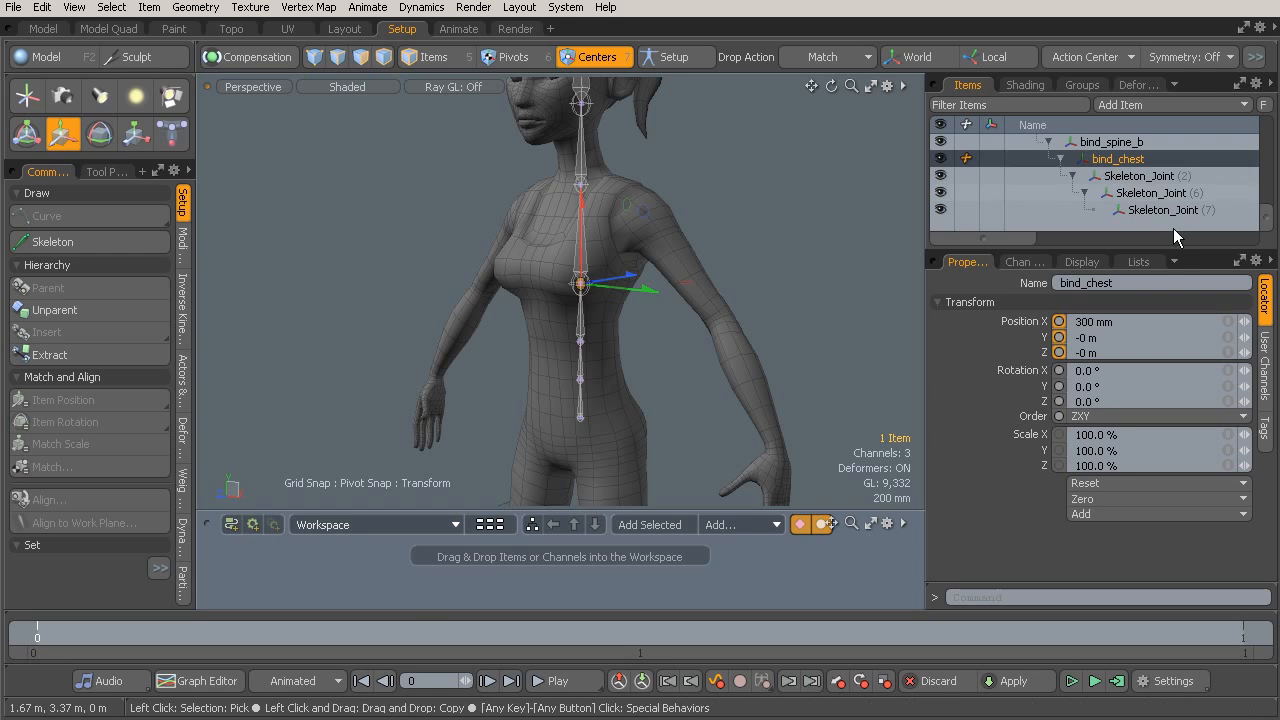
Rename the child joint of bind_chest as bind_neck.
{"action": "left_click", "coordinate": [1147, 177]}
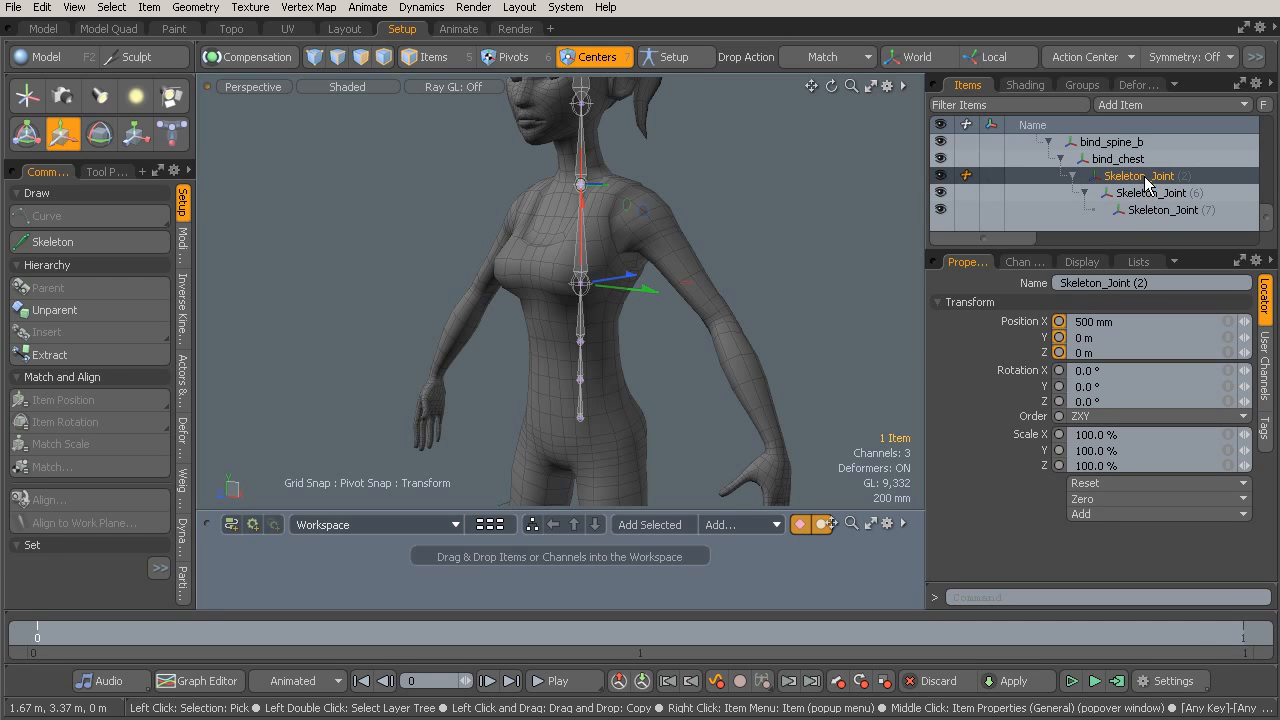
{"action": "double_click", "coordinate": [1146, 178]}
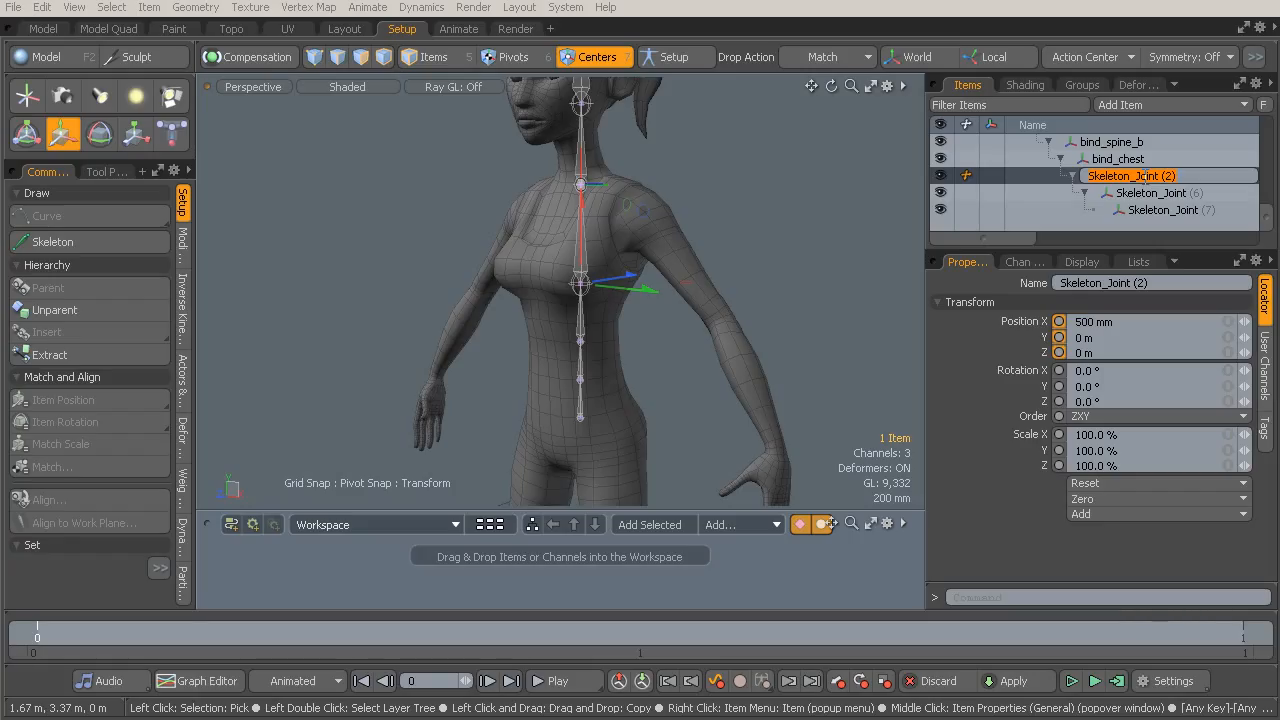
{"action": "type", "text": "bind_neck"}
{"action": "key", "text": "Return"}
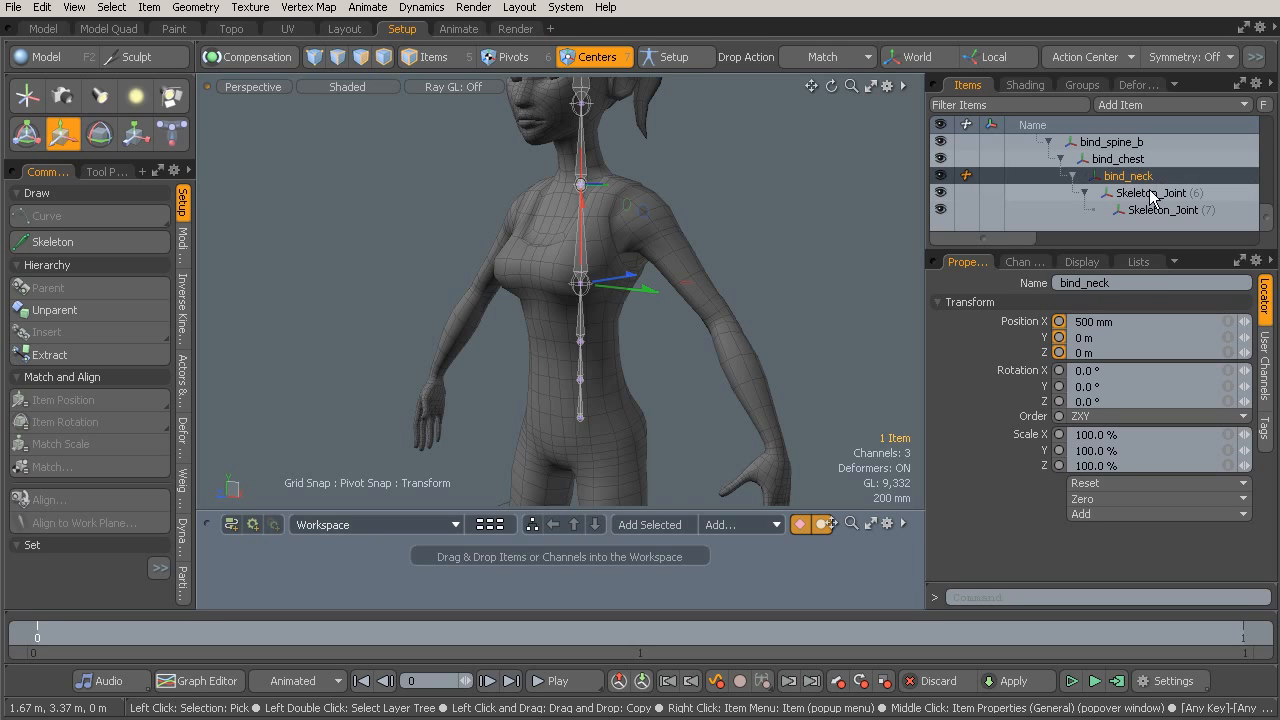
Rename the child joint of bind_neck as bind_head.
{"action": "left_click", "coordinate": [1153, 194]}
{"action": "double_click", "coordinate": [1153, 194]}
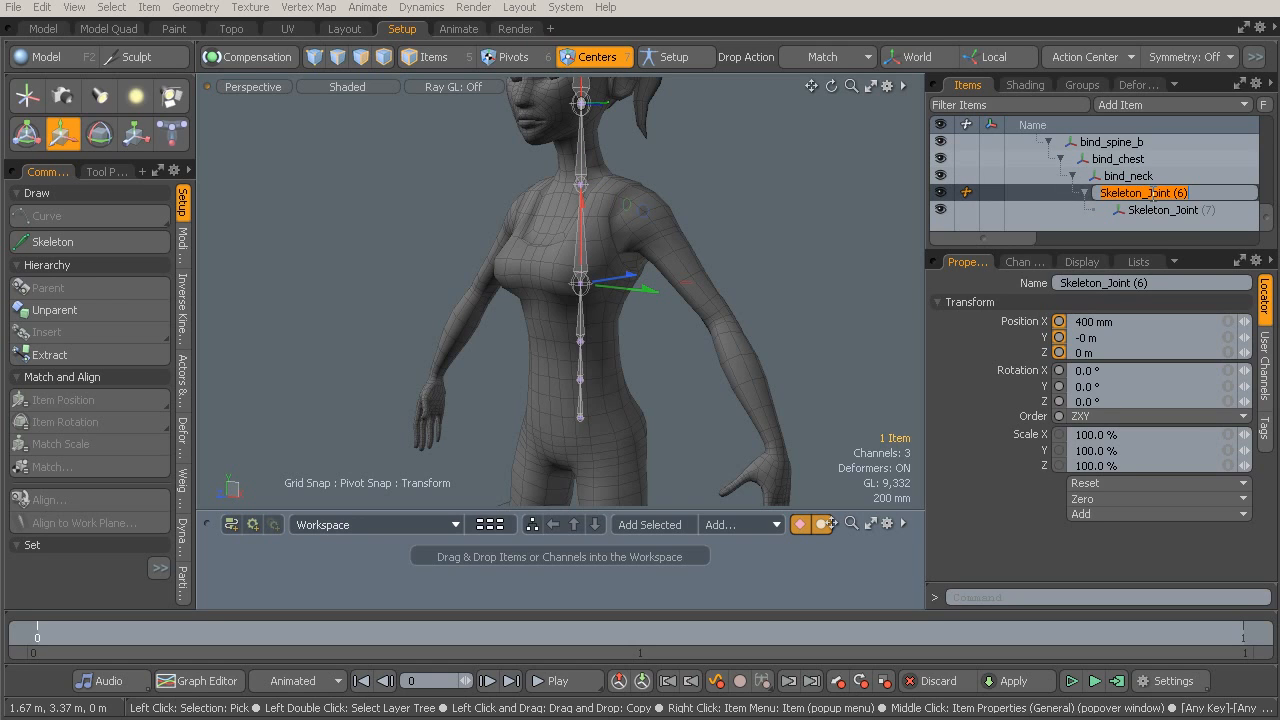
{"action": "type", "text": "bind_"}
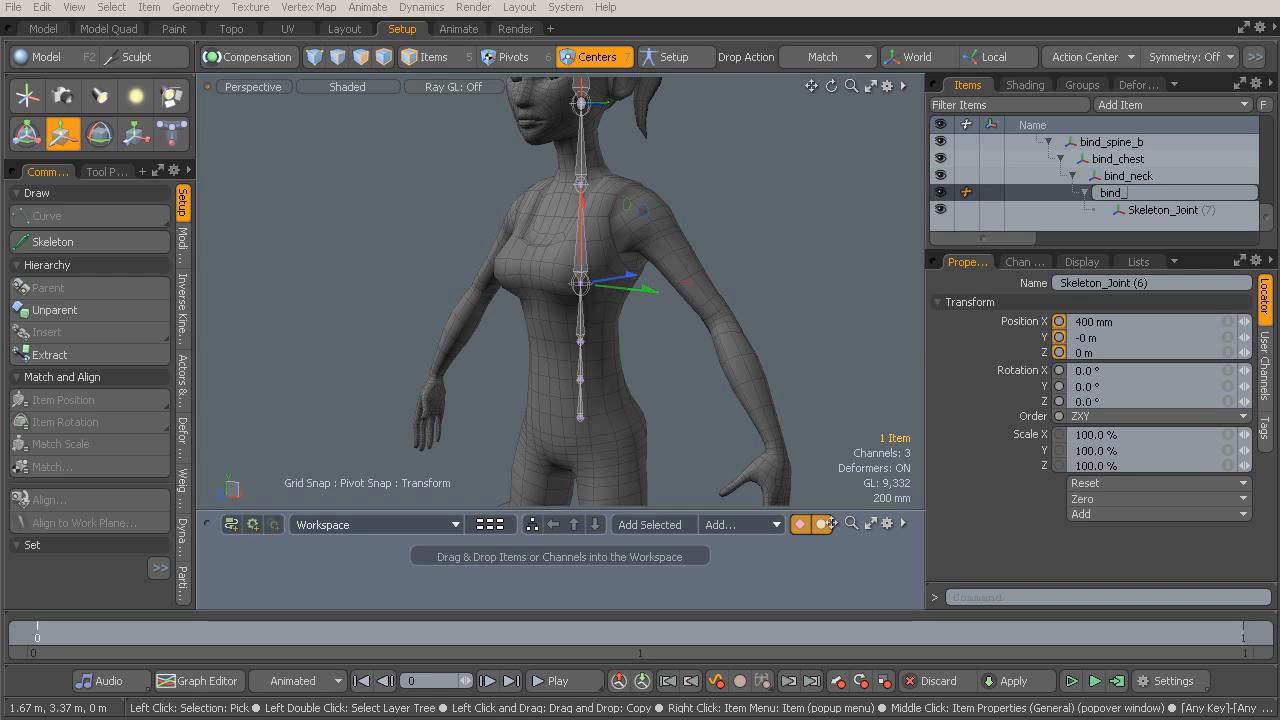
{"action": "type", "text": "head"}
{"action": "key", "text": "Return"}
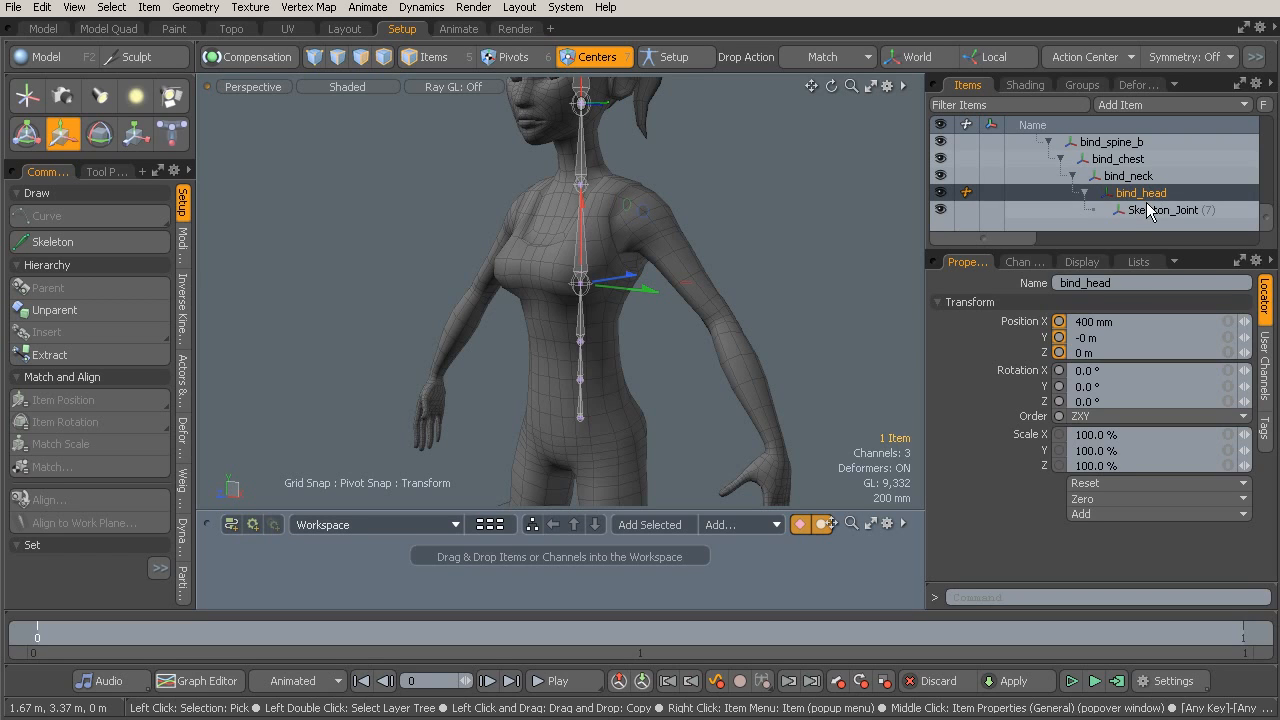
Rename the end joint of the chain, at the crown of the head, as be_head.
{"action": "left_click", "coordinate": [1152, 210]}
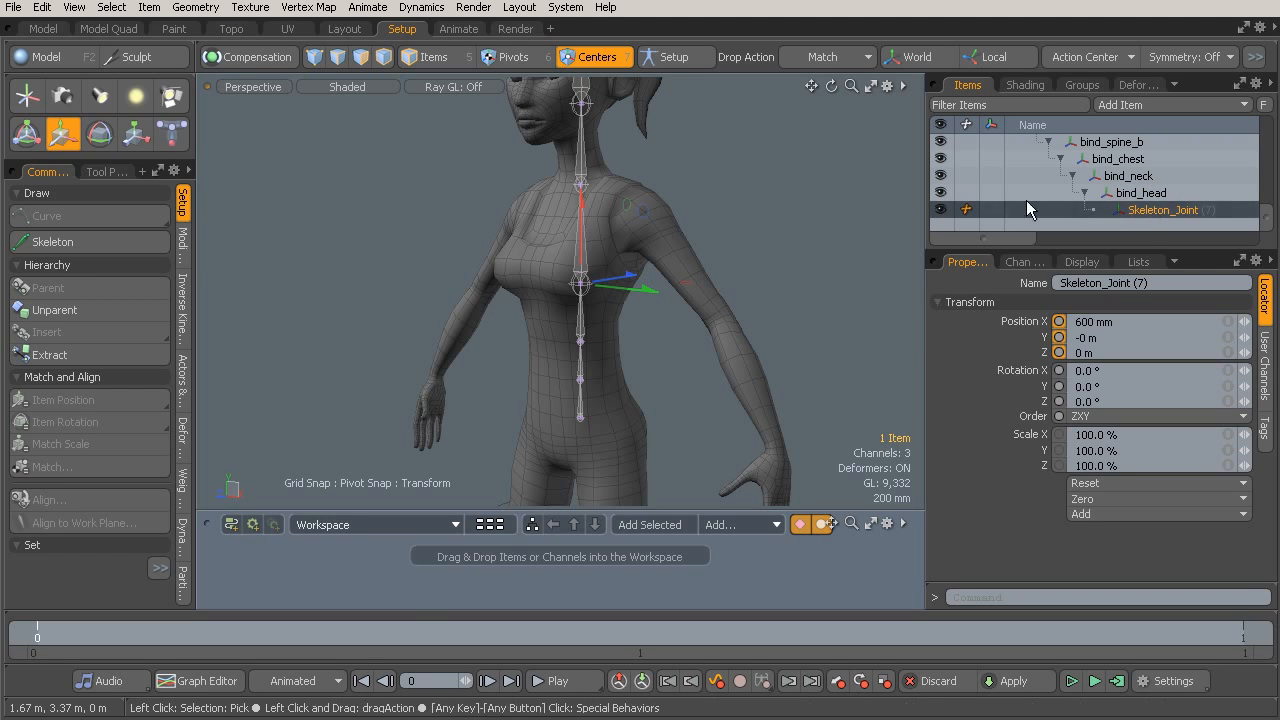
{"action": "left_click_drag", "start_coordinate": [720, 223], "coordinate": [712, 313], "text": "alt"}
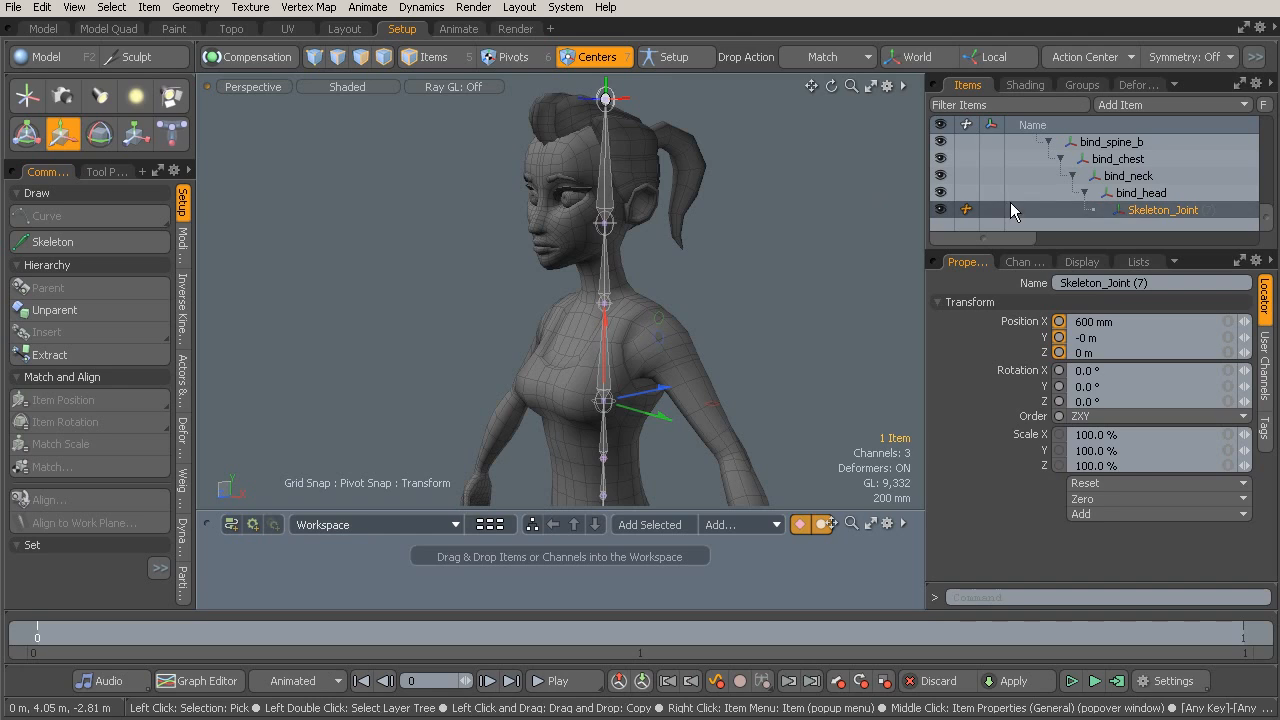
{"action": "double_click", "coordinate": [1164, 212]}
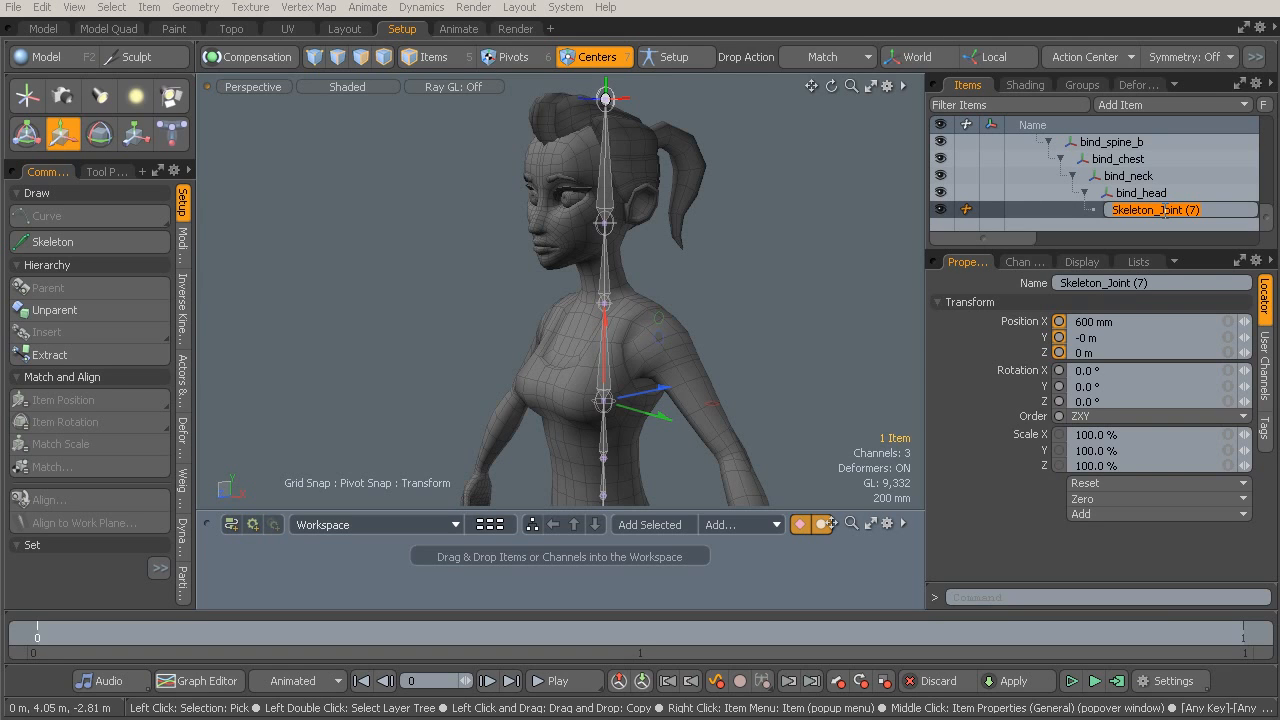
{"action": "type", "text": "be_head"}
{"action": "key", "text": "Return"}
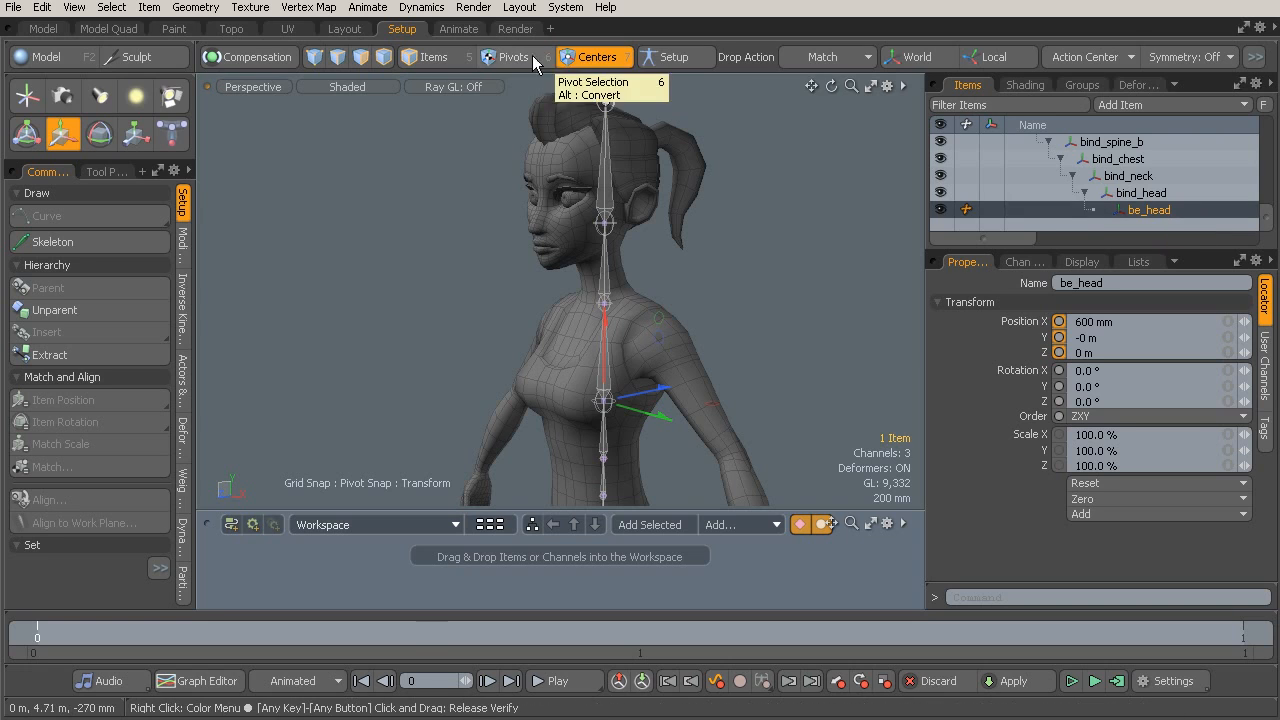
Switch to item selection and set the radius of bind_root's sphere locator shape to 40 mm.
{"action": "left_click", "coordinate": [433, 57]}
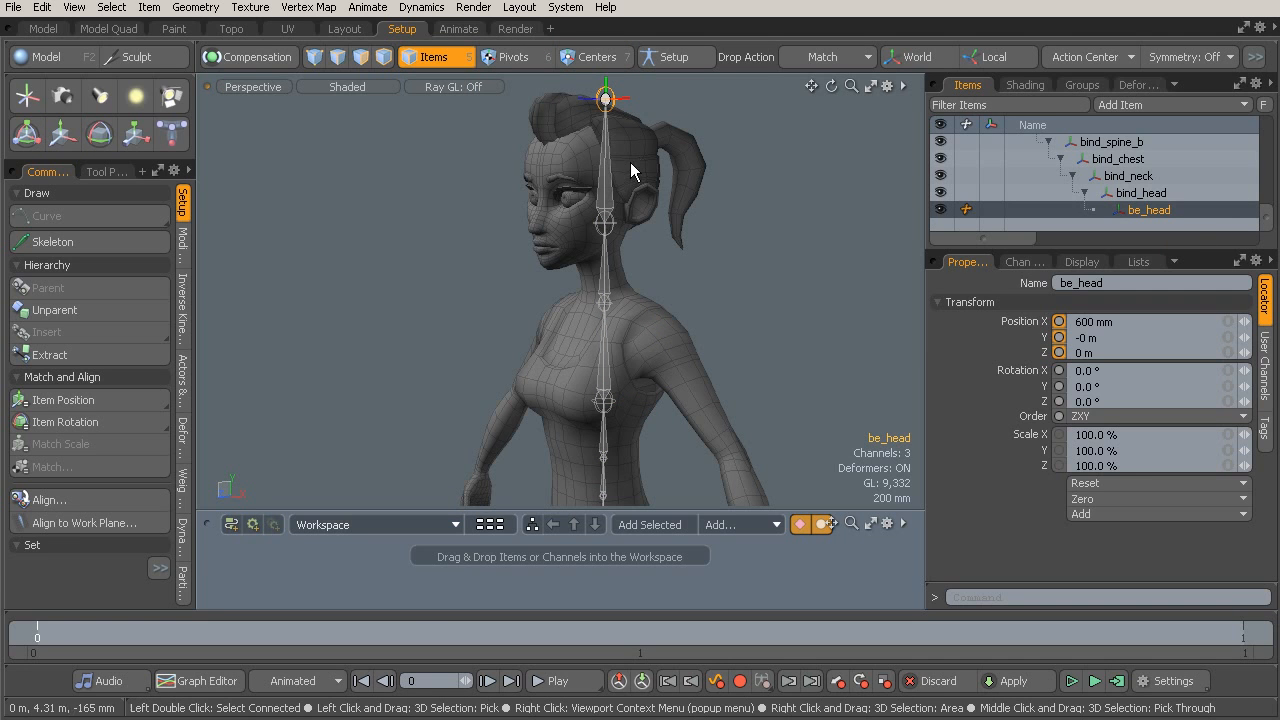
{"action": "left_click_drag", "start_coordinate": [617, 135], "coordinate": [612, 236], "text": "alt"}
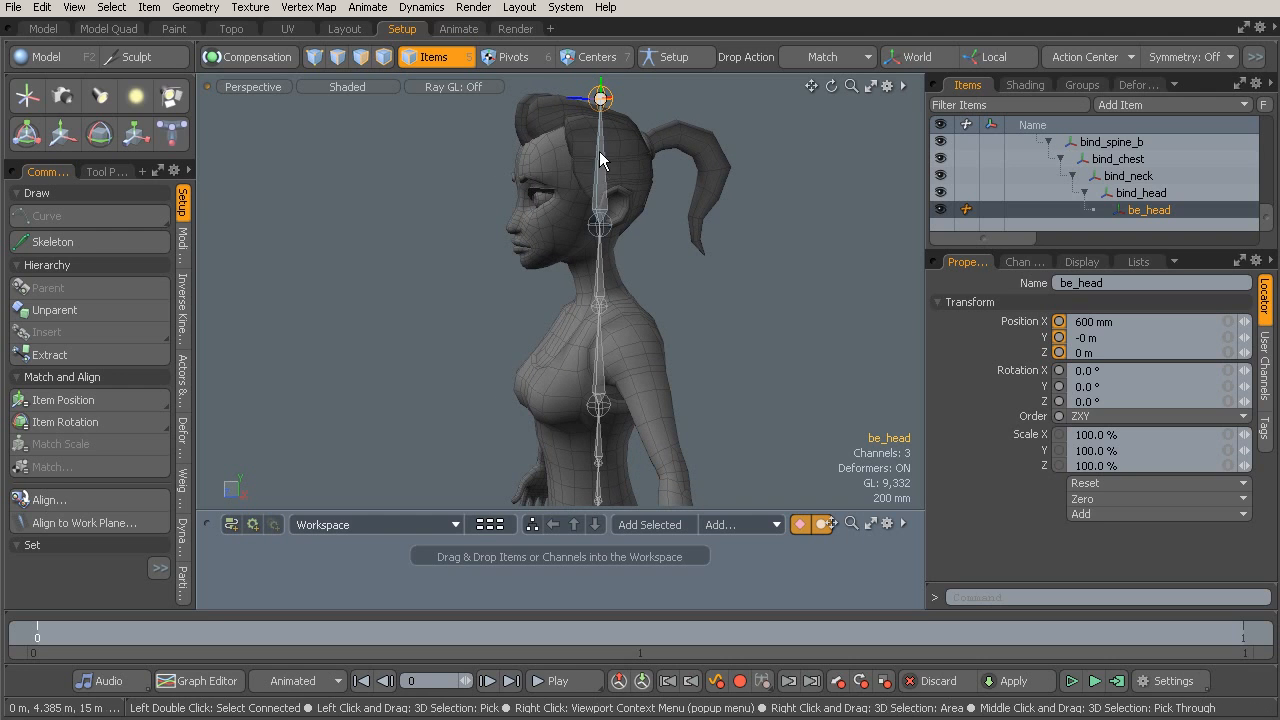
{"action": "left_click_drag", "start_coordinate": [575, 290], "coordinate": [560, 330], "text": "alt"}
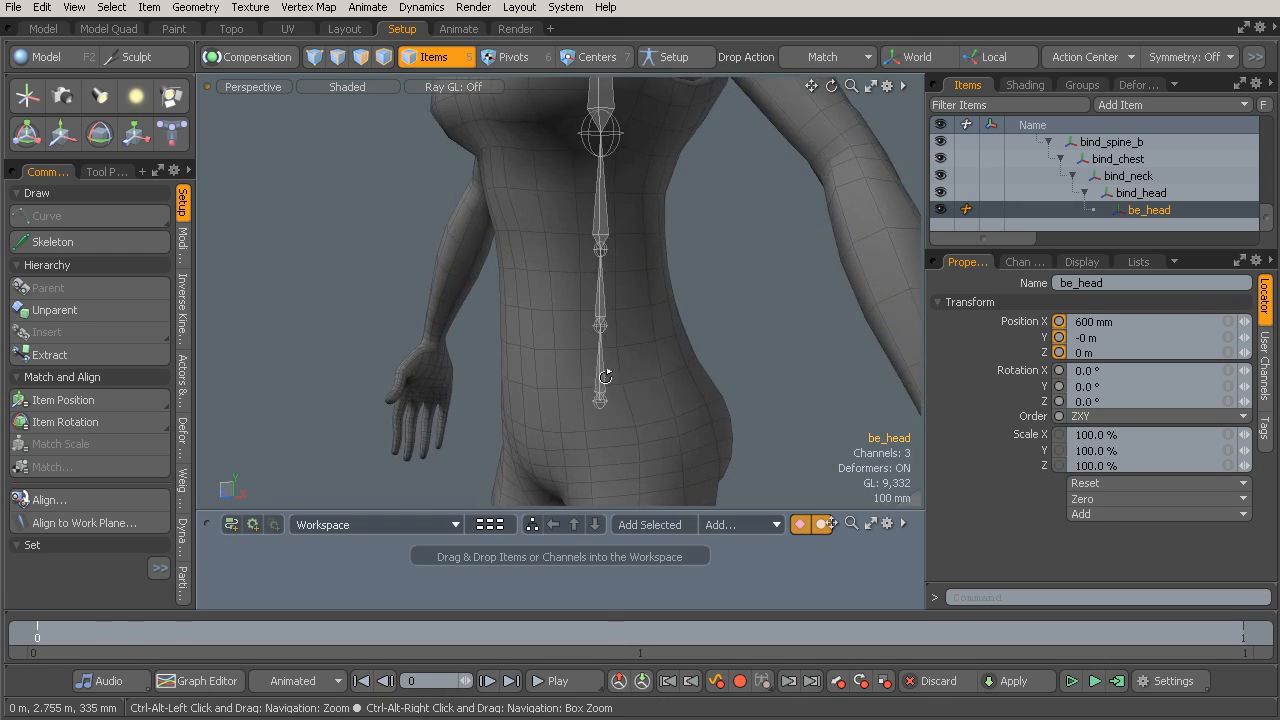
{"action": "left_click", "coordinate": [600, 372]}
{"action": "left_click", "coordinate": [601, 278]}
{"action": "left_click", "coordinate": [600, 371]}
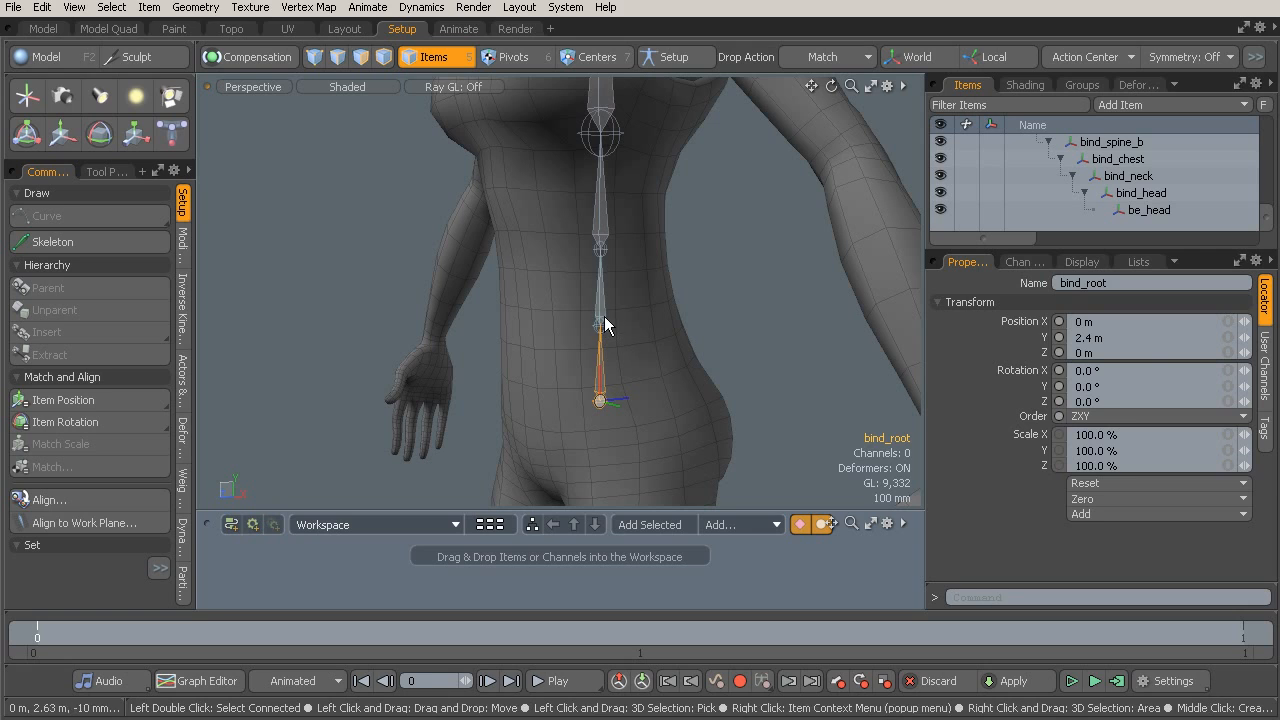
{"action": "left_click", "coordinate": [1089, 266]}
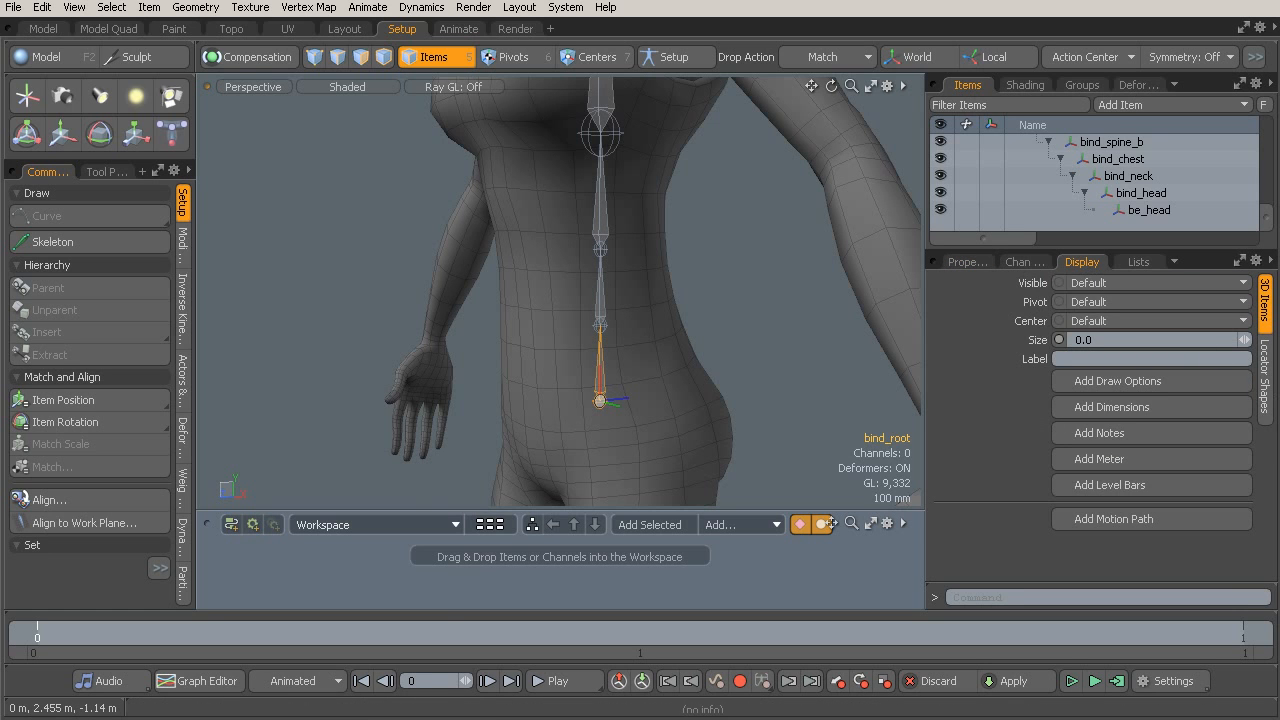
{"action": "left_click", "coordinate": [1265, 378]}
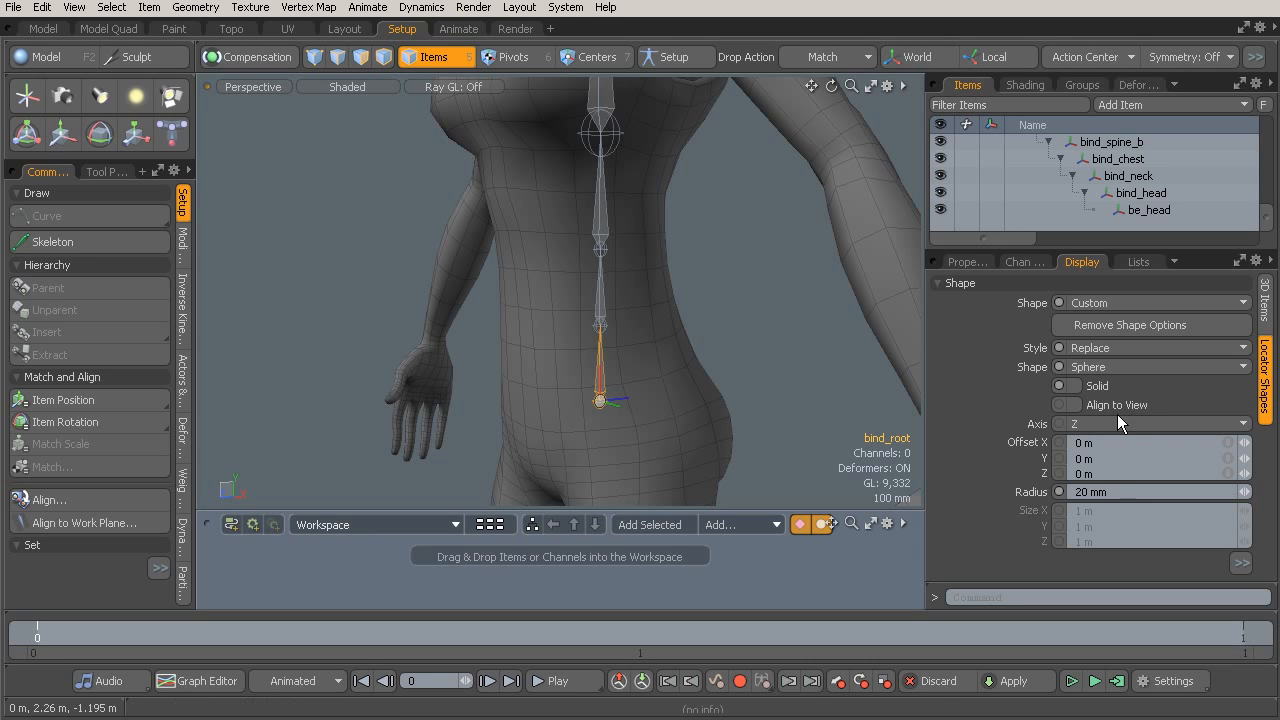
{"action": "mouse_move", "coordinate": [1246, 497]}
{"action": "left_mouse_down"}
{"action": "mouse_move", "coordinate": [1272, 497]}
{"action": "mouse_move", "coordinate": [1252, 497]}
{"action": "left_mouse_up"}
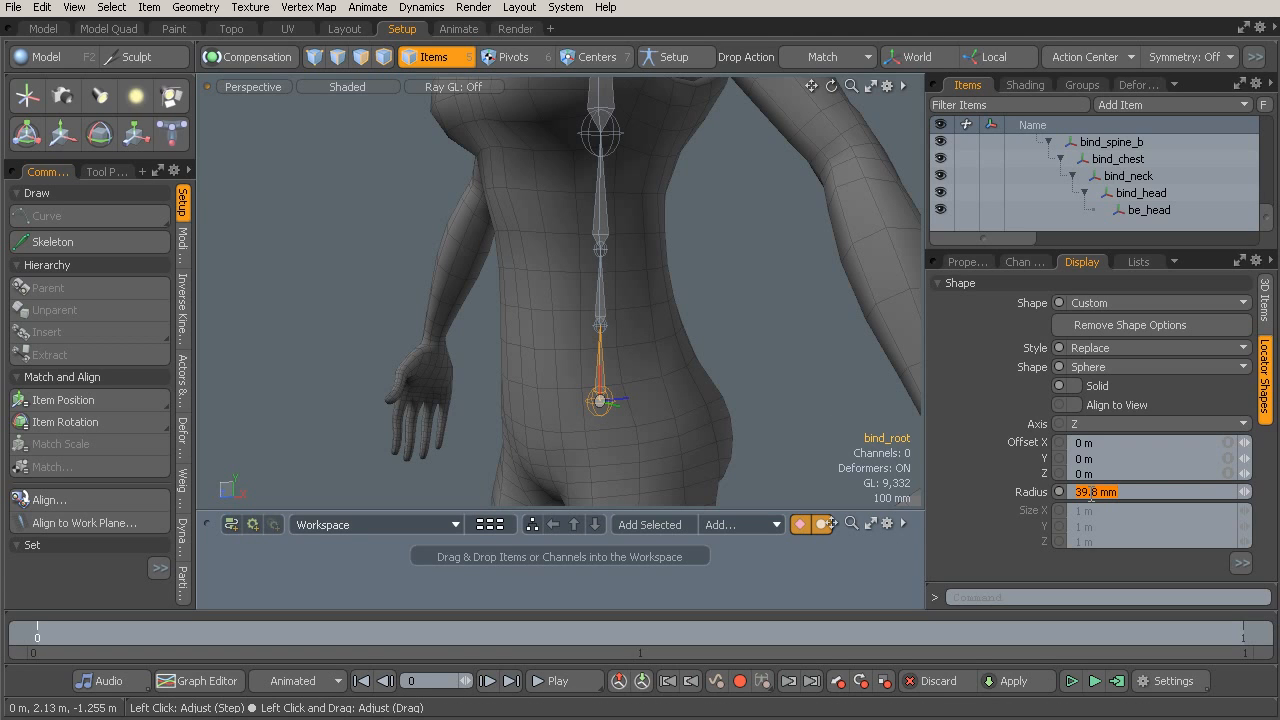
{"action": "type", "text": "40"}
Set the sphere locator radius of the bind_spine_a joint to 40 mm.
{"action": "left_click", "coordinate": [600, 300]}
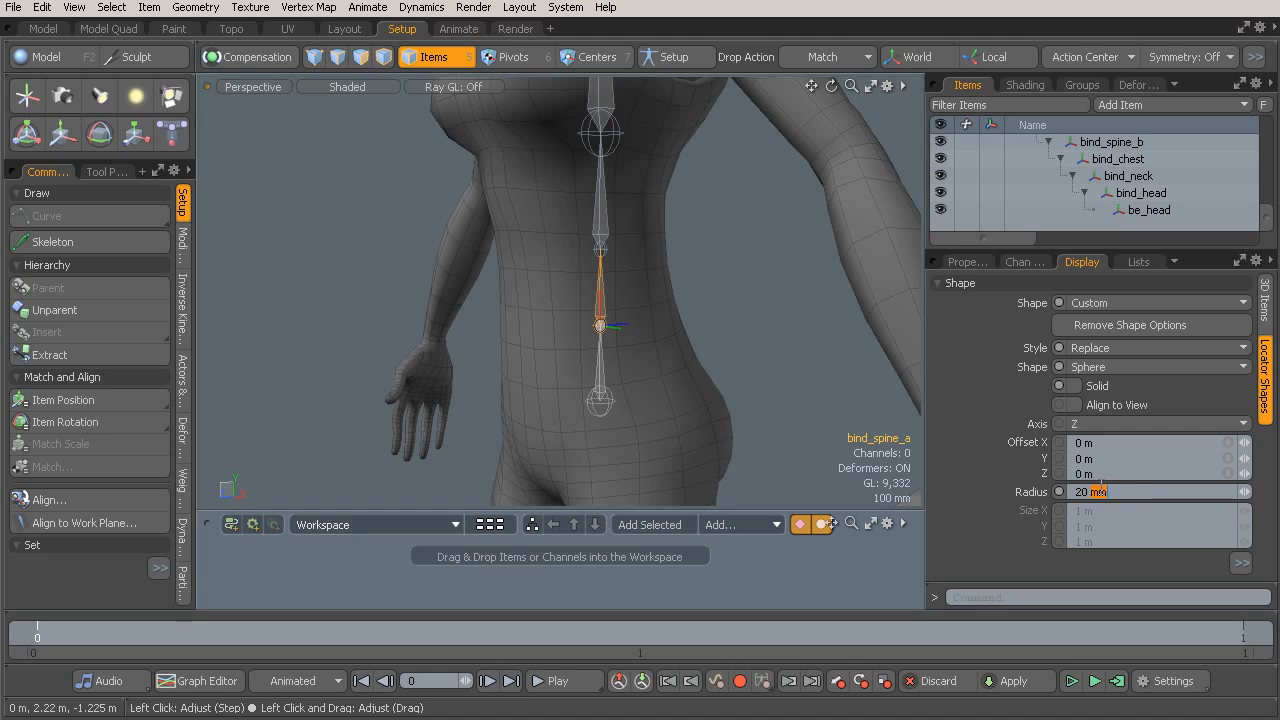
{"action": "left_click_drag", "start_coordinate": [1130, 487], "coordinate": [1041, 487]}
{"action": "type", "text": "40mm"}
{"action": "key", "text": "Return"}
Set the sphere locator radius of the bind_spine_b joint to 40 mm.
{"action": "left_click", "coordinate": [607, 207]}
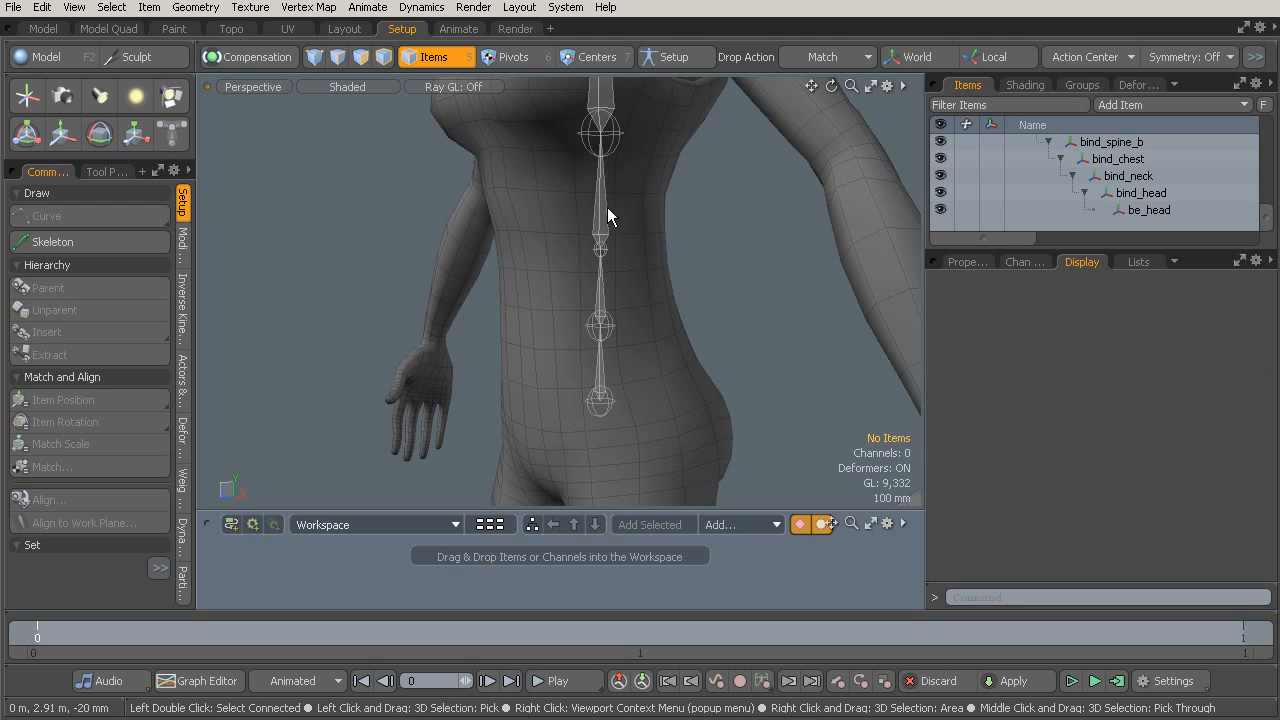
{"action": "left_click", "coordinate": [601, 195]}
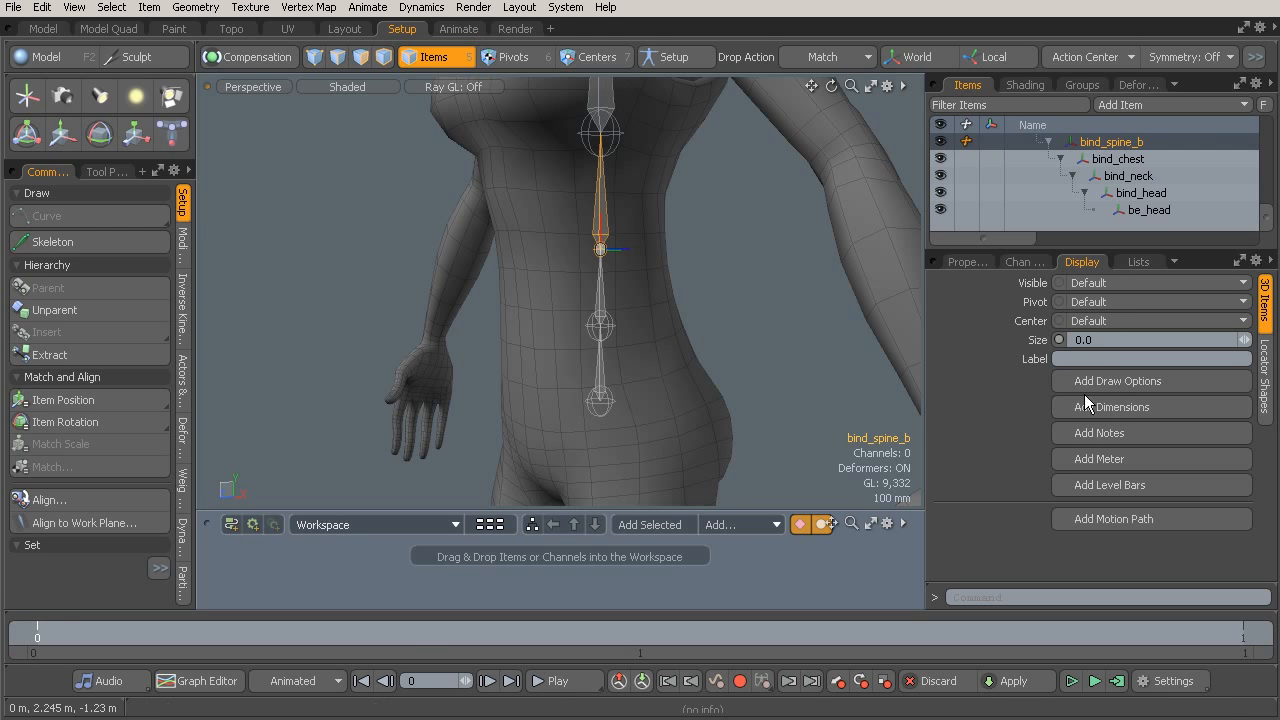
{"action": "left_click", "coordinate": [1265, 376]}
{"action": "double_click", "coordinate": [1093, 493]}
{"action": "double_click", "coordinate": [1093, 492]}
{"action": "double_click", "coordinate": [1115, 490]}
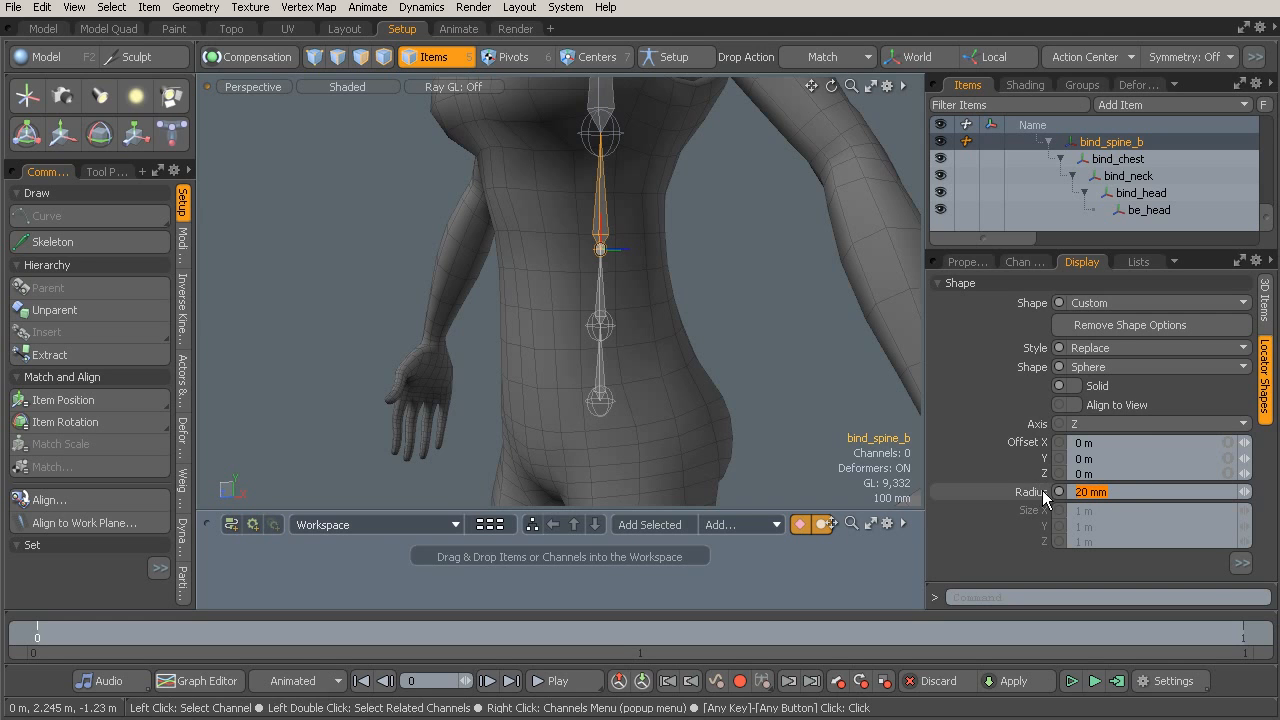
{"action": "key", "text": "Return"}
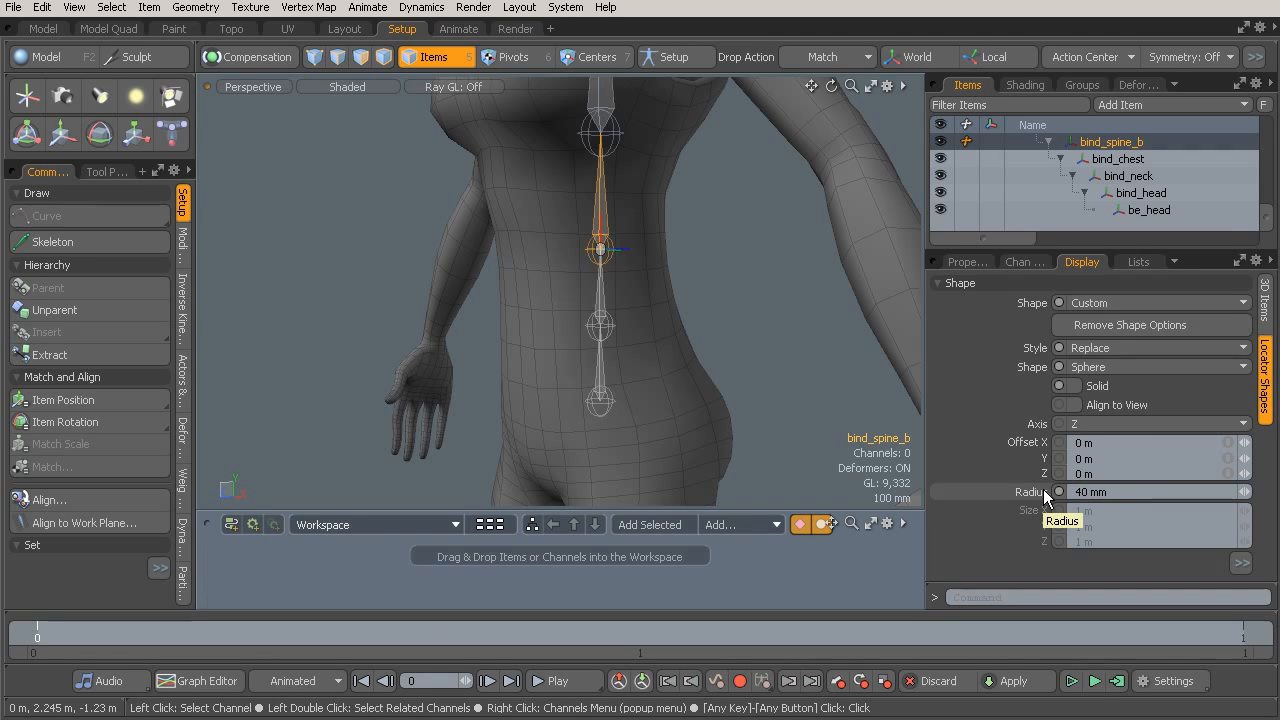
Turn off Auto Size for bind_root's rhombus link and set its width and height to 40 mm.
{"action": "left_click", "coordinate": [598, 369]}
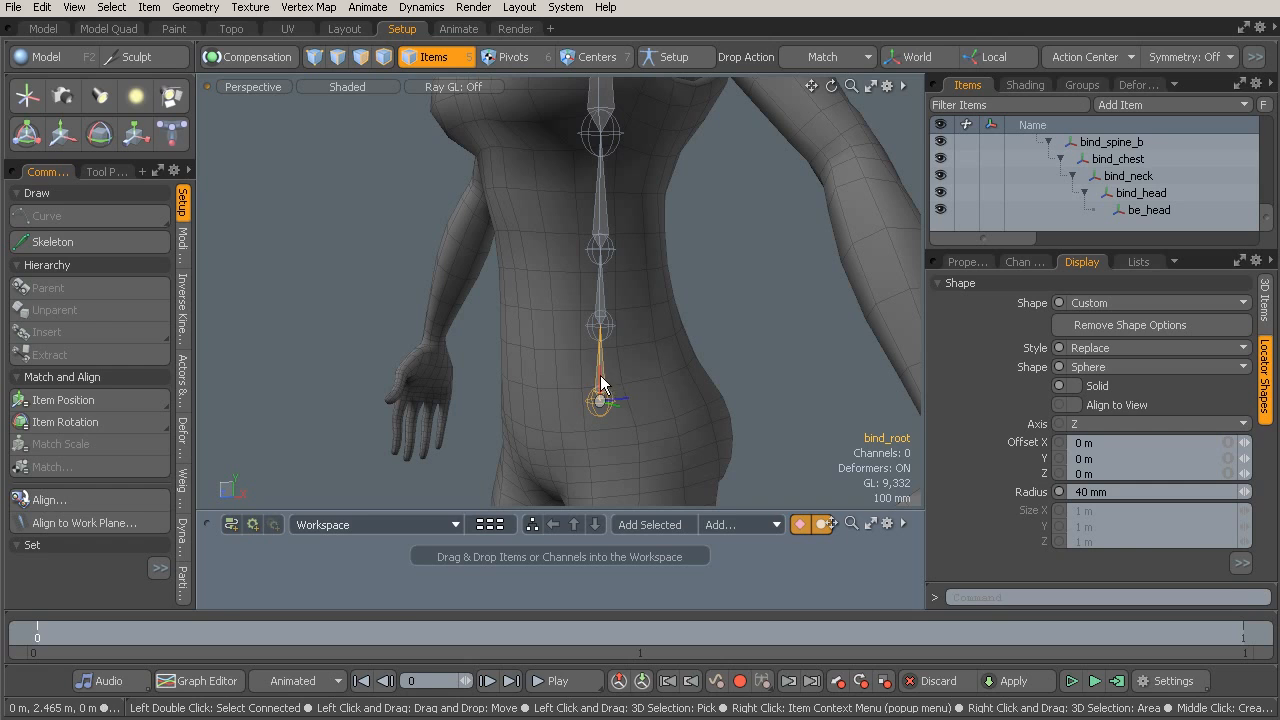
{"action": "left_click", "coordinate": [1241, 564]}
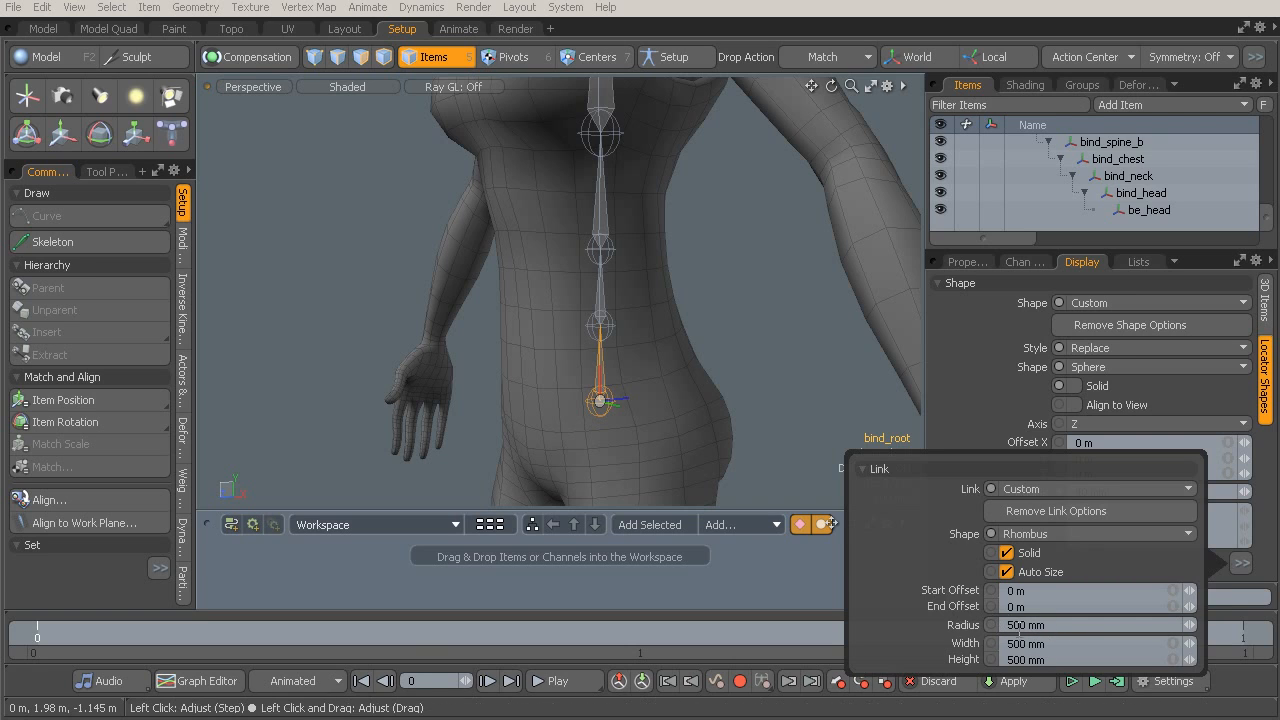
{"action": "left_click_drag", "start_coordinate": [1190, 648], "coordinate": [1189, 649]}
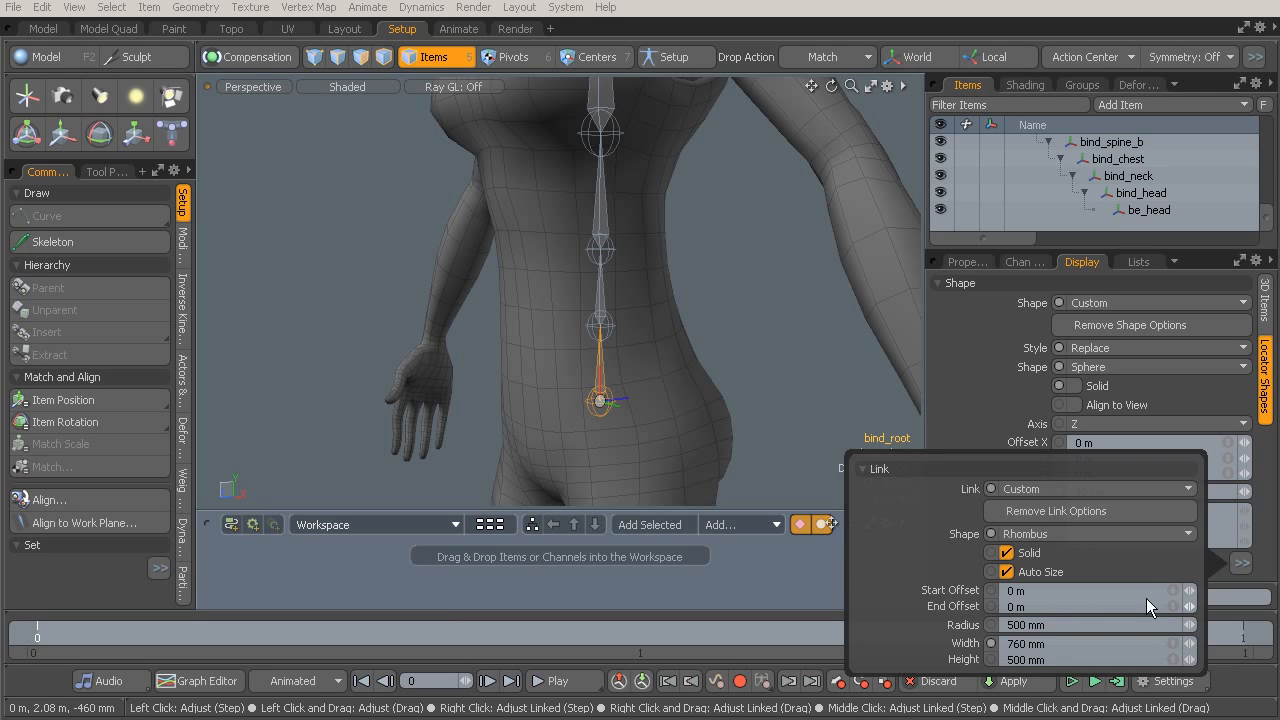
{"action": "left_click", "coordinate": [1006, 572]}
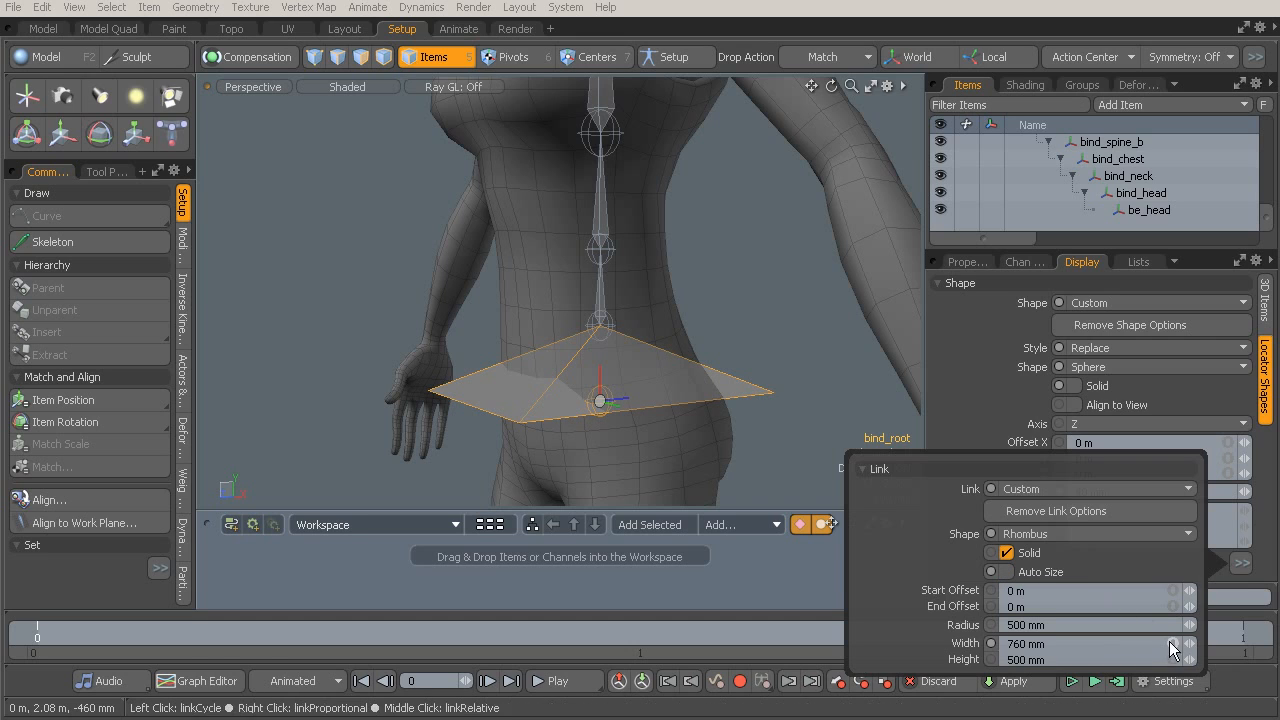
{"action": "left_click_drag", "start_coordinate": [1165, 646], "coordinate": [1068, 646]}
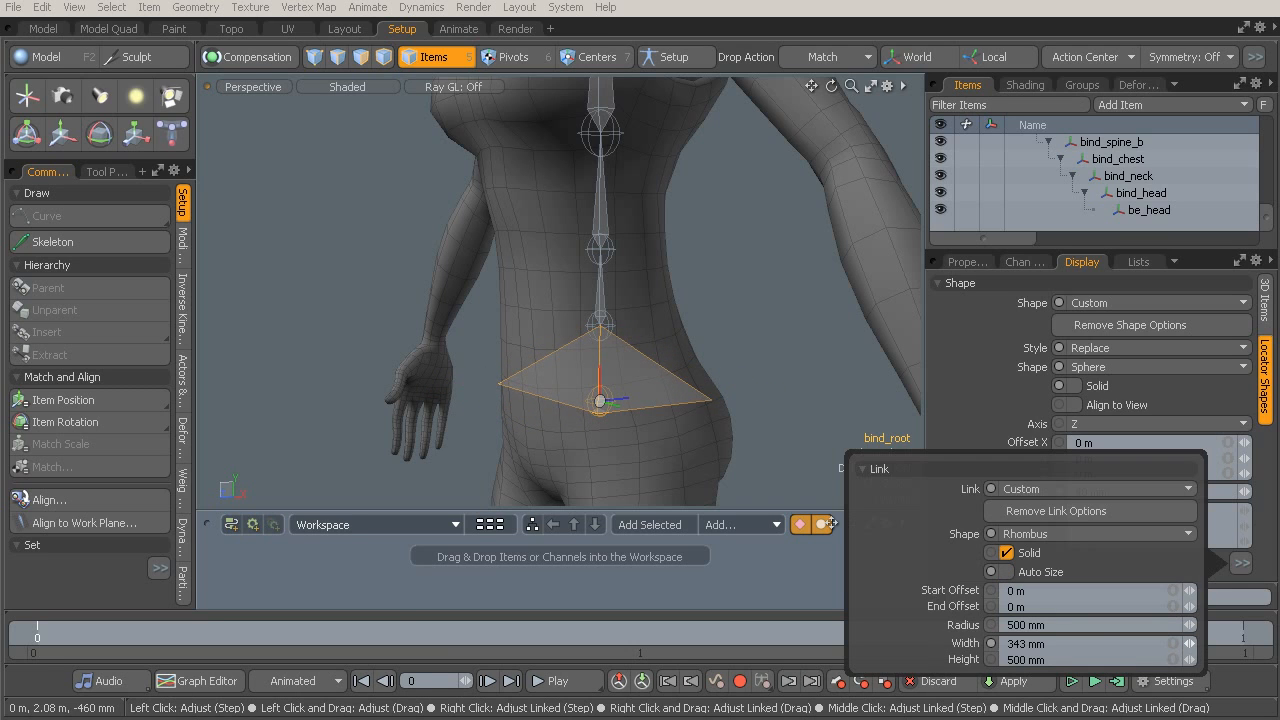
{"action": "left_click", "coordinate": [1173, 658]}
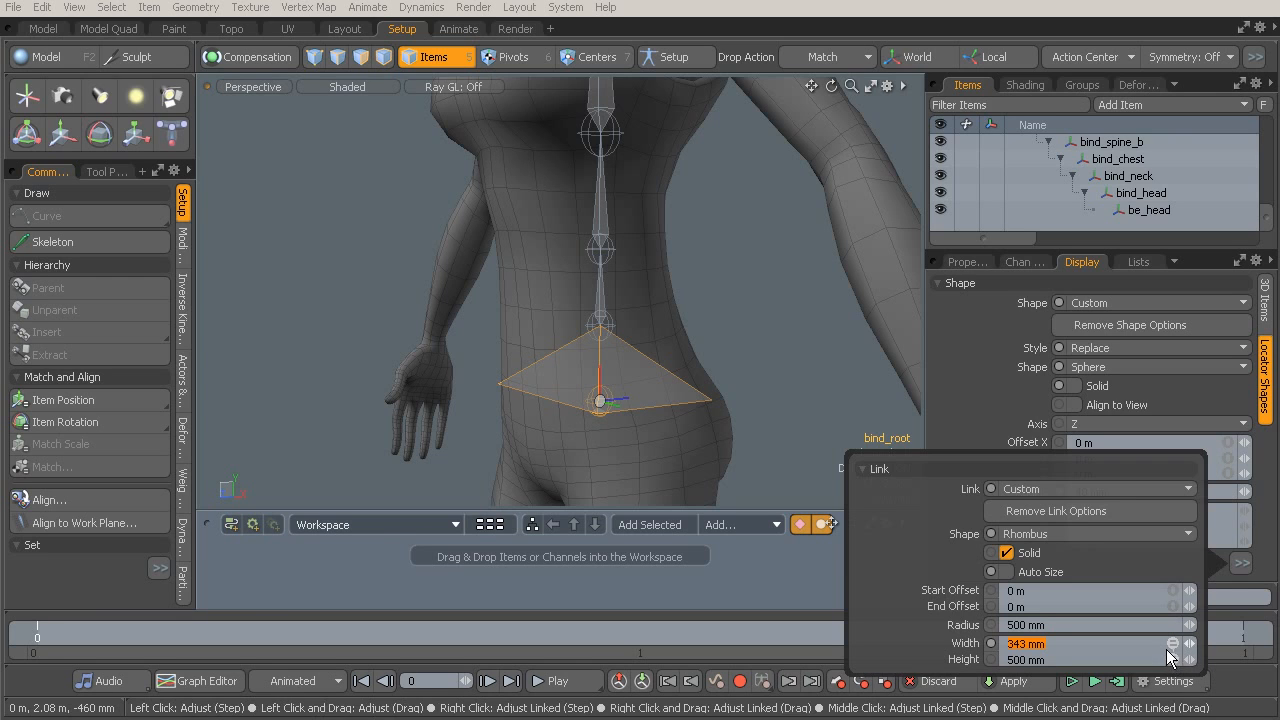
{"action": "left_click_drag", "start_coordinate": [1192, 645], "coordinate": [1125, 645]}
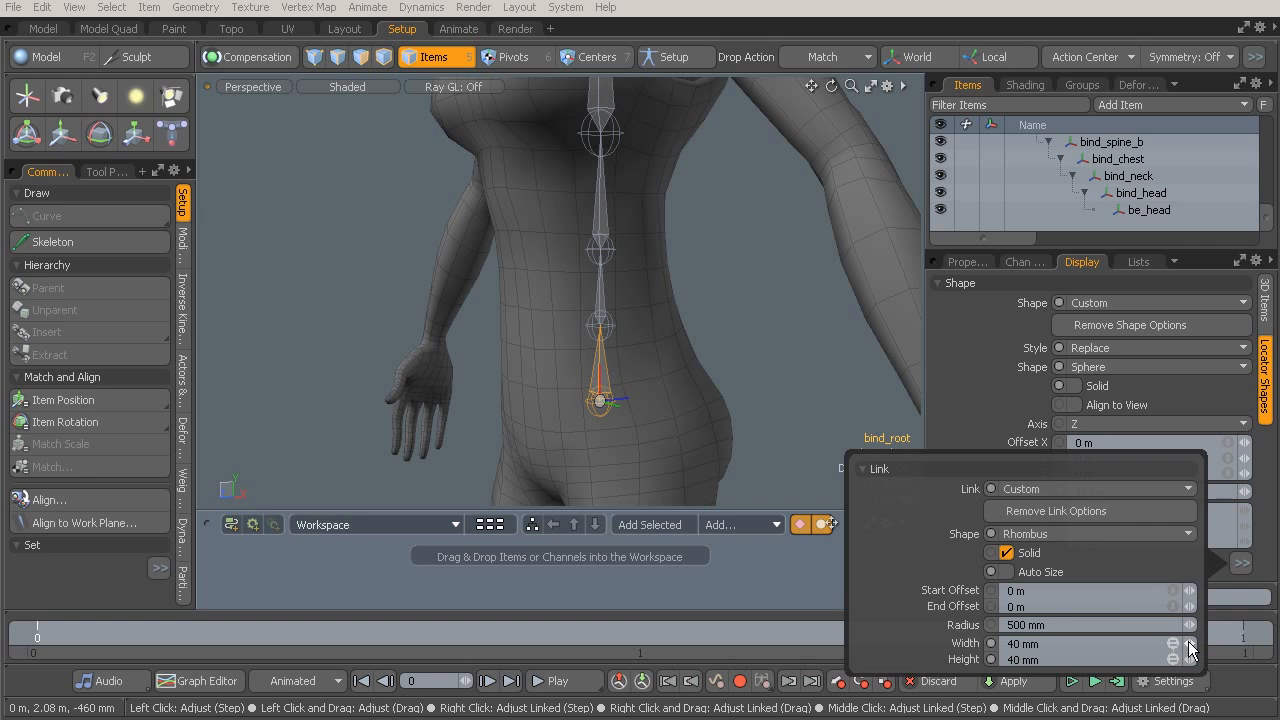
Turn off Auto Size for bind_spine_a's rhombus link and set its width and height to 40 mm.
{"action": "left_click", "coordinate": [599, 289]}
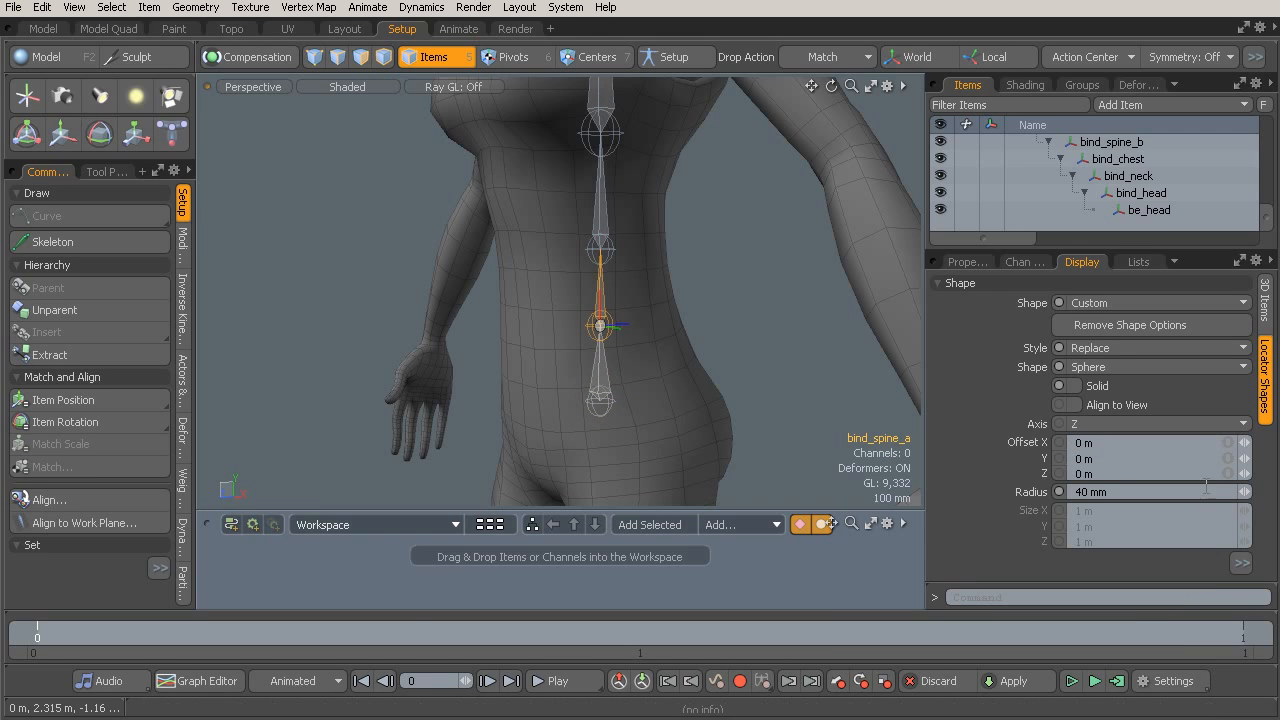
{"action": "left_click", "coordinate": [1241, 563]}
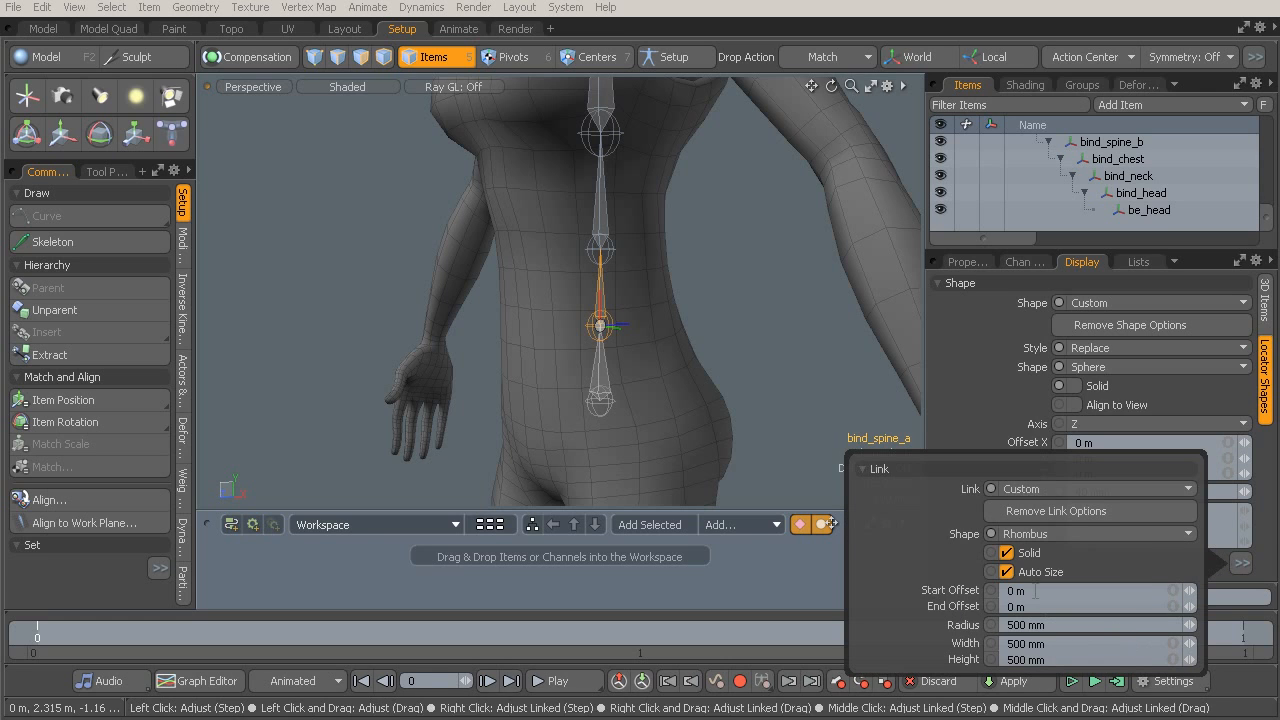
{"action": "left_click", "coordinate": [1006, 572]}
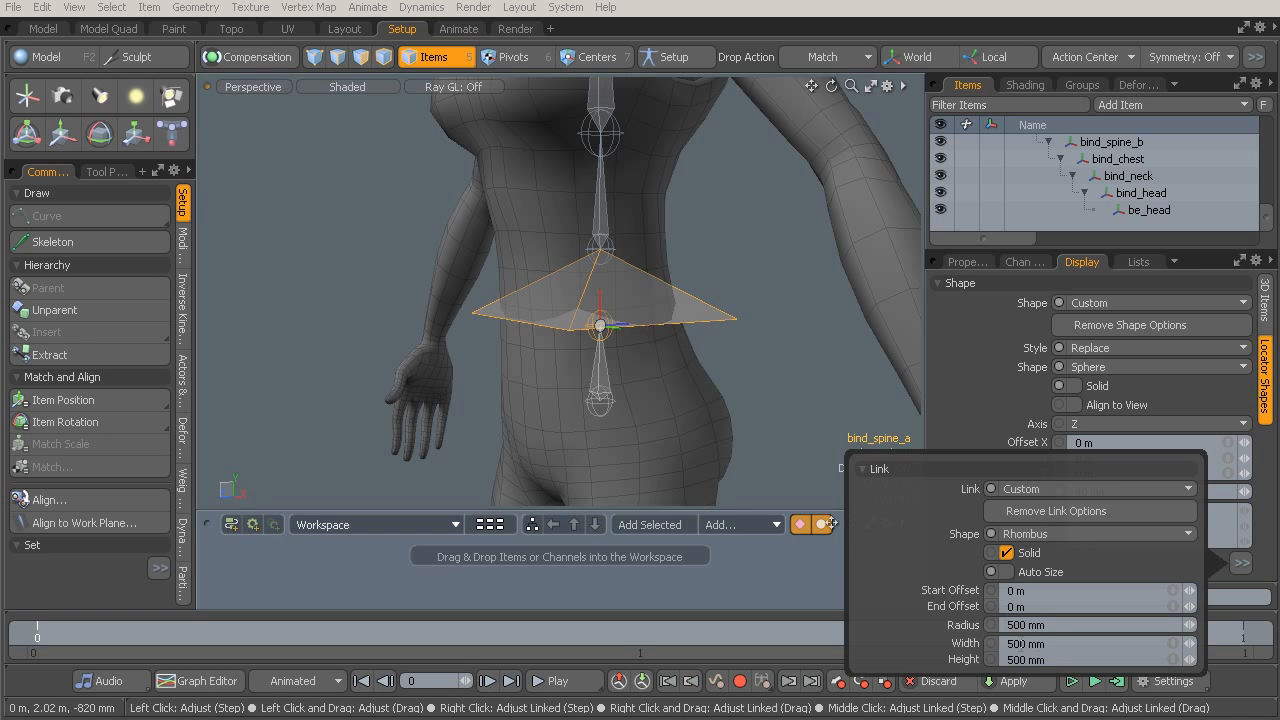
{"action": "left_click", "coordinate": [1173, 645]}
{"action": "left_click_drag", "start_coordinate": [1190, 644], "coordinate": [779, 644]}
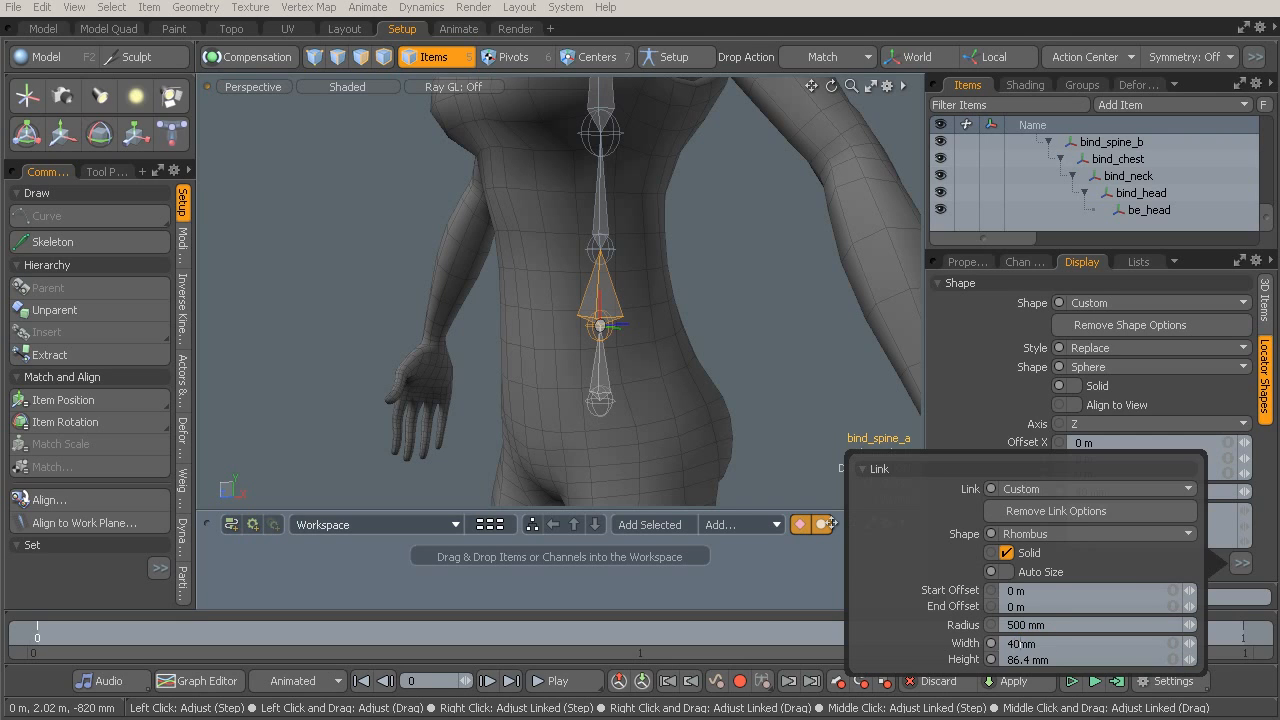
{"action": "left_click", "coordinate": [1011, 659]}
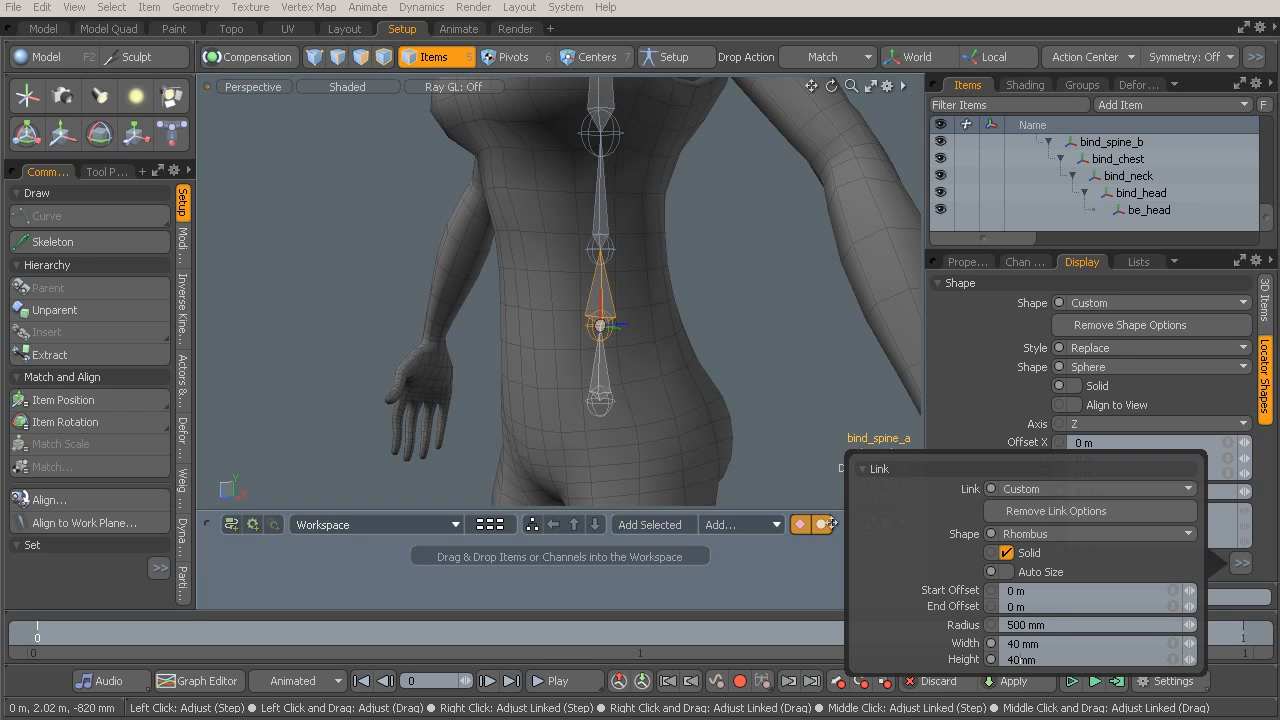
Turn off Auto Size for bind_spine_b's rhombus link, set its width and height to 40 mm, and deselect the joint.
{"action": "left_click", "coordinate": [600, 195]}
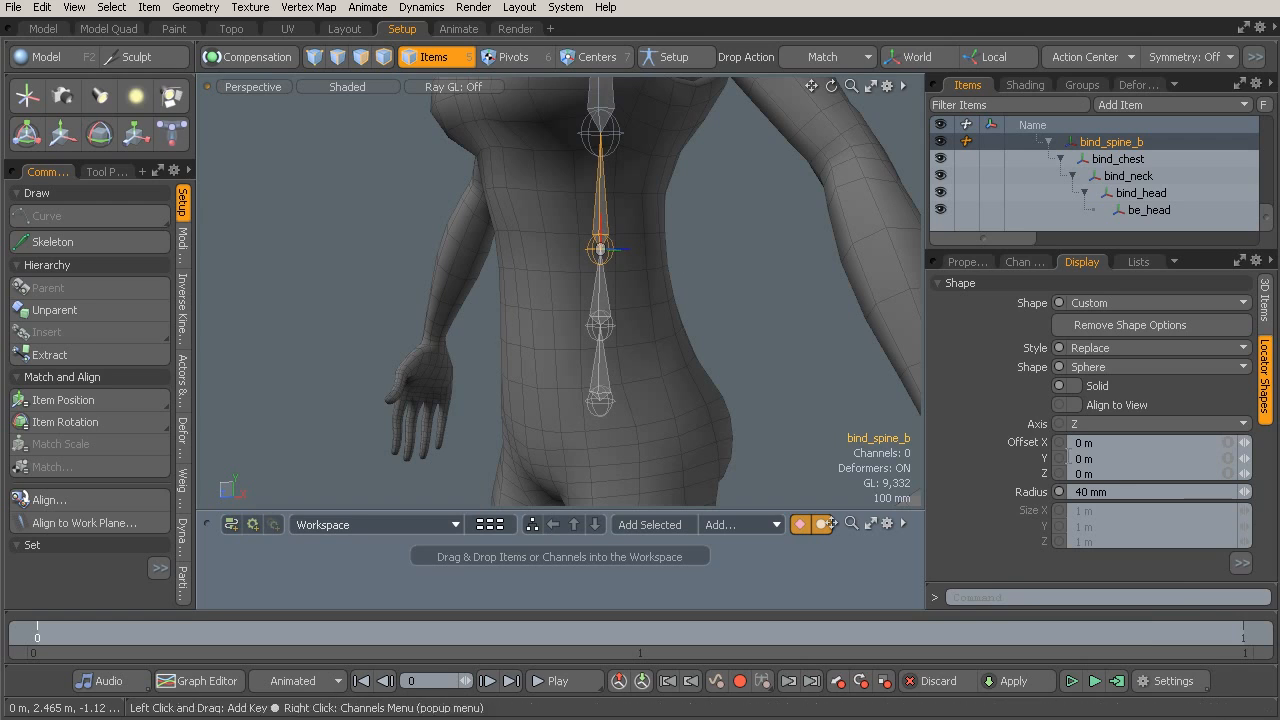
{"action": "left_click", "coordinate": [1241, 563]}
{"action": "left_click", "coordinate": [1005, 572]}
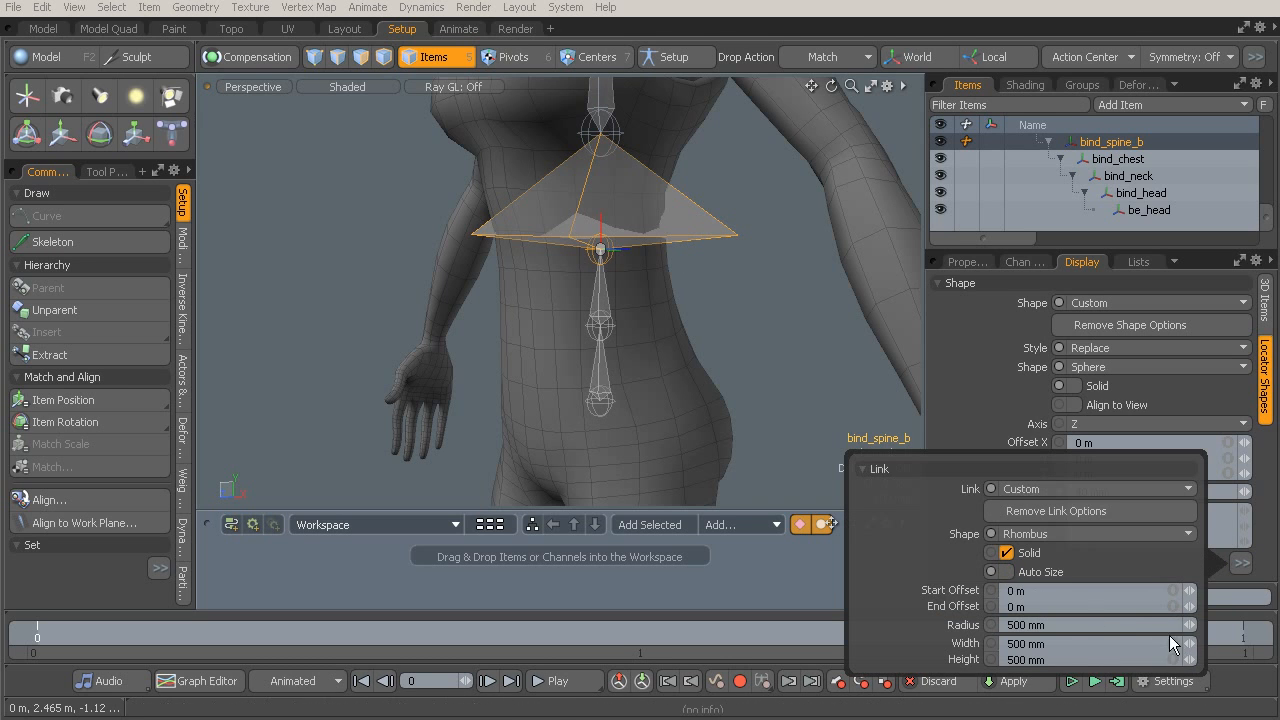
{"action": "left_click", "coordinate": [1105, 650]}
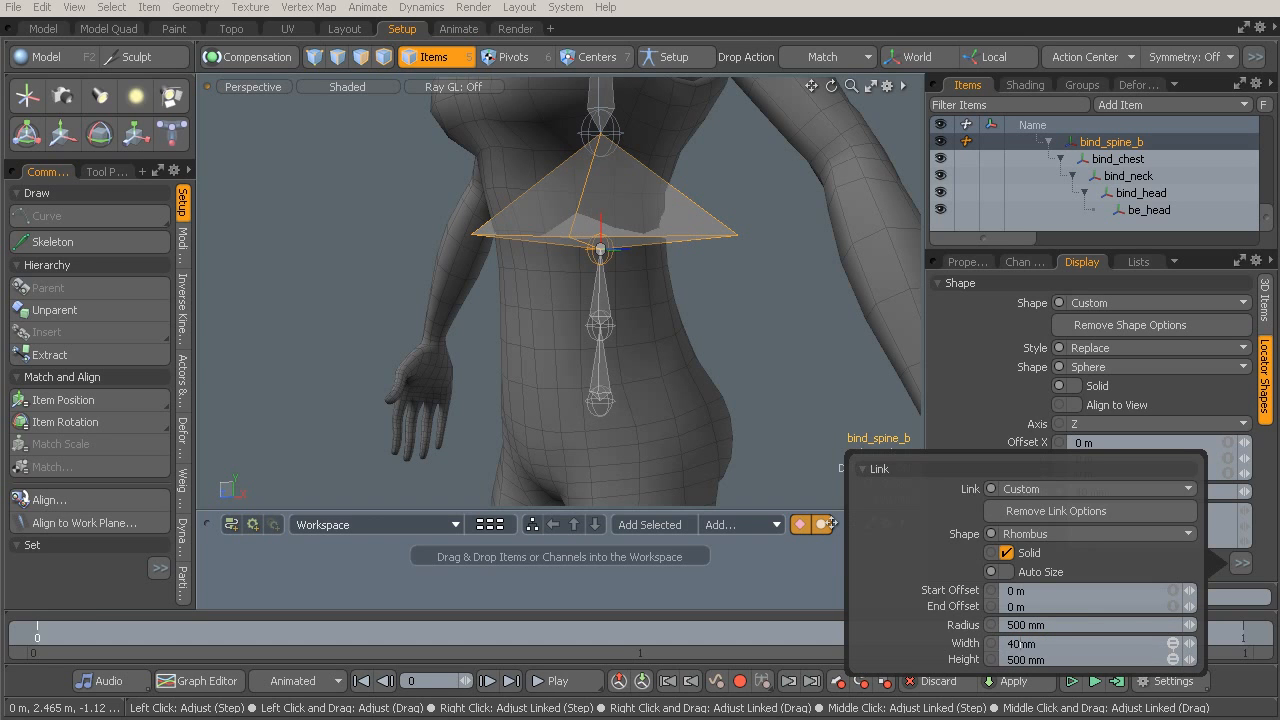
{"action": "key", "text": "Return"}
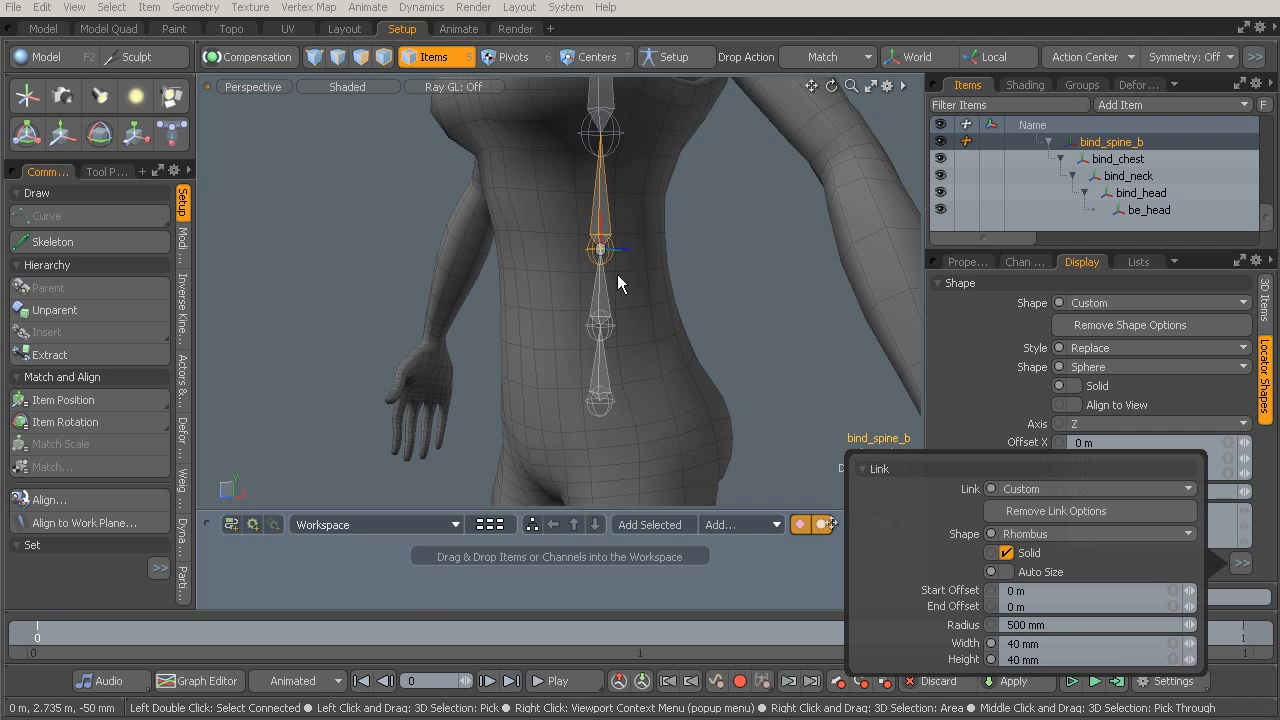
{"action": "left_click", "coordinate": [789, 289]}
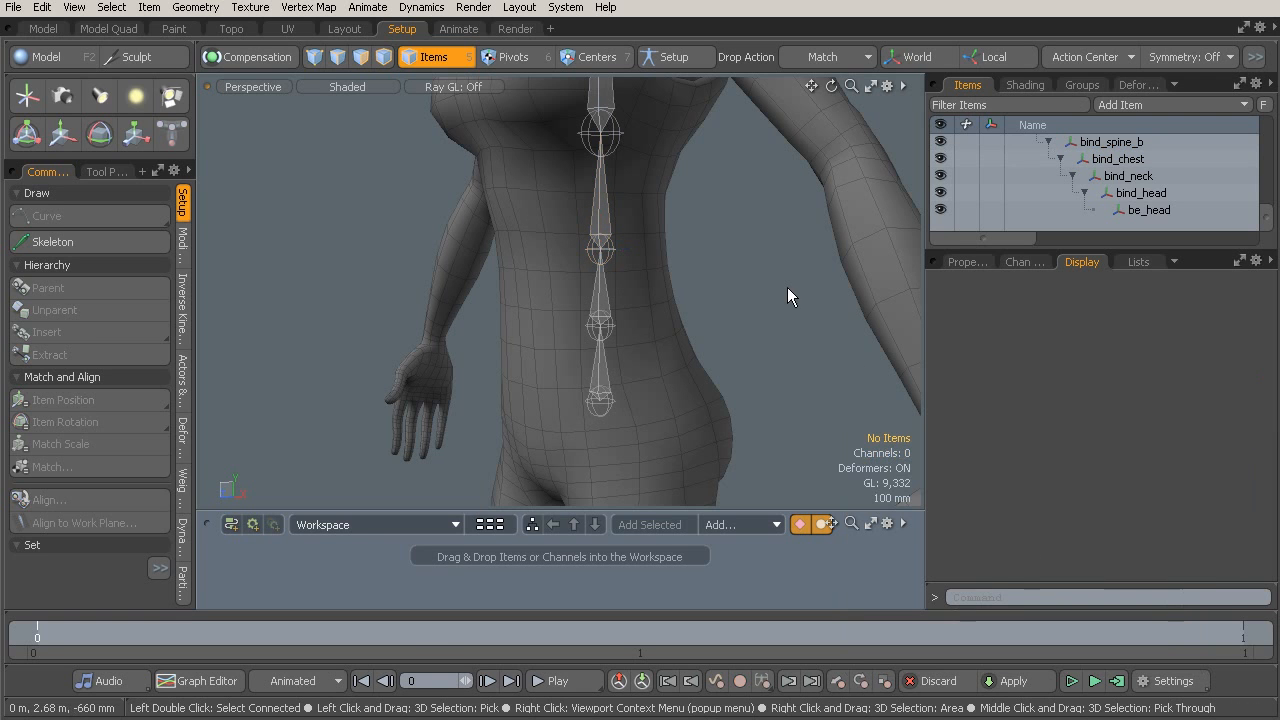
In the Right view, start a new skeleton chain with a hip joint slightly behind and below the bind_root joint.
{"action": "left_click_drag", "start_coordinate": [781, 288], "coordinate": [657, 264], "text": "alt"}
{"action": "left_click_drag", "start_coordinate": [640, 190], "coordinate": [636, 304], "text": "alt+shift"}
{"action": "left_click_drag", "start_coordinate": [603, 180], "coordinate": [626, 214], "text": "alt"}
{"action": "left_click_drag", "start_coordinate": [703, 277], "coordinate": [607, 328], "text": "alt"}
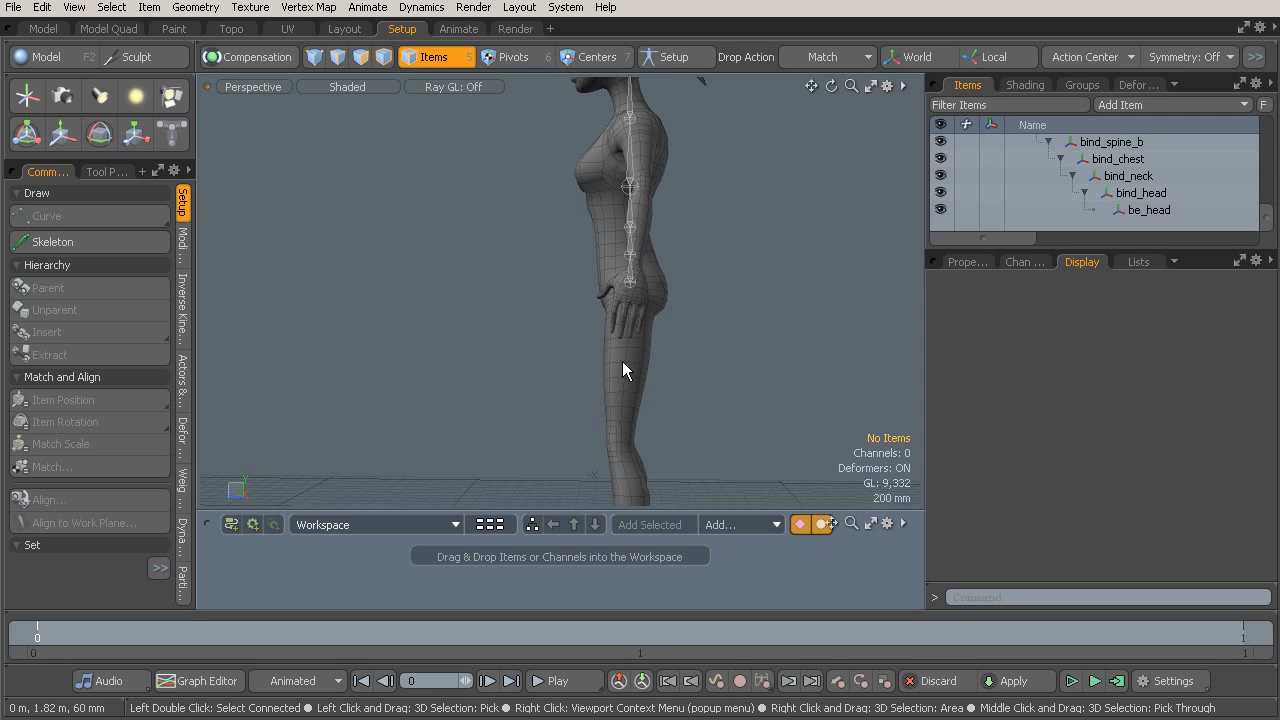
{"action": "left_click_drag", "start_coordinate": [566, 430], "coordinate": [586, 325], "text": "alt+shift"}
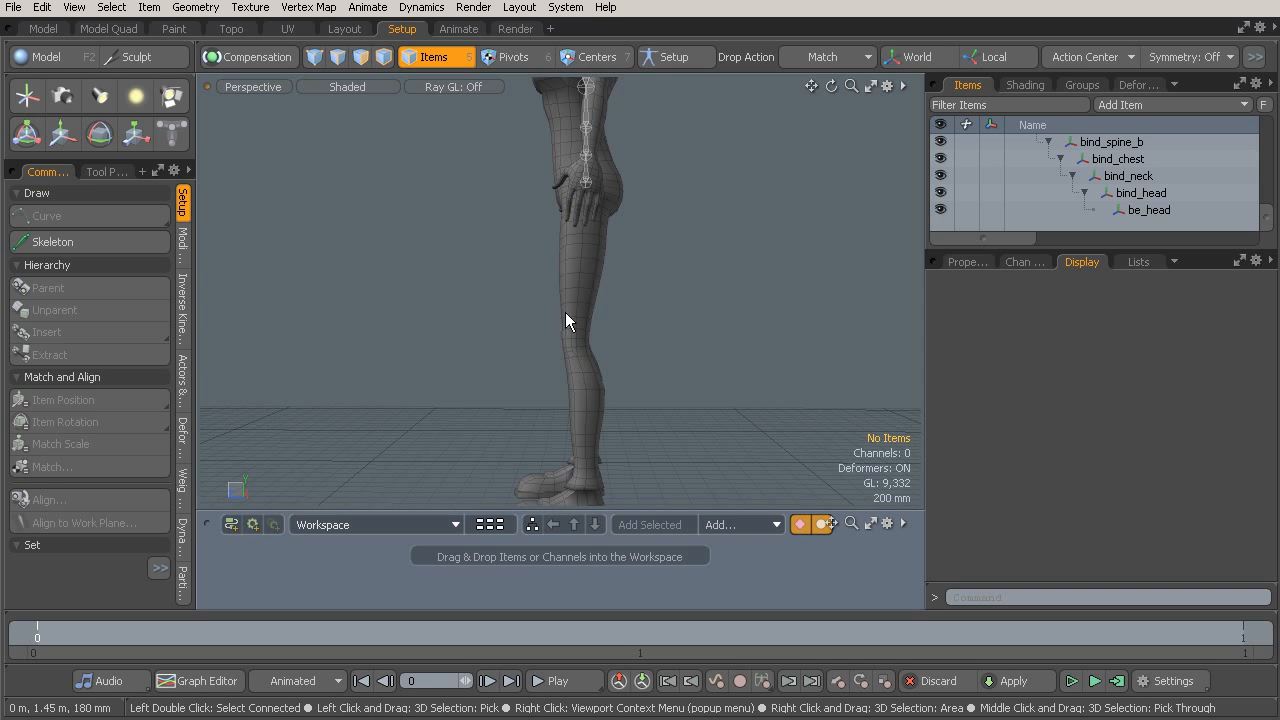
{"action": "mouse_move", "coordinate": [543, 347]}
{"action": "left_mouse_down", "text": "alt"}
{"action": "mouse_move", "coordinate": [646, 346]}
{"action": "mouse_move", "coordinate": [543, 345]}
{"action": "left_mouse_up", "text": "alt"}
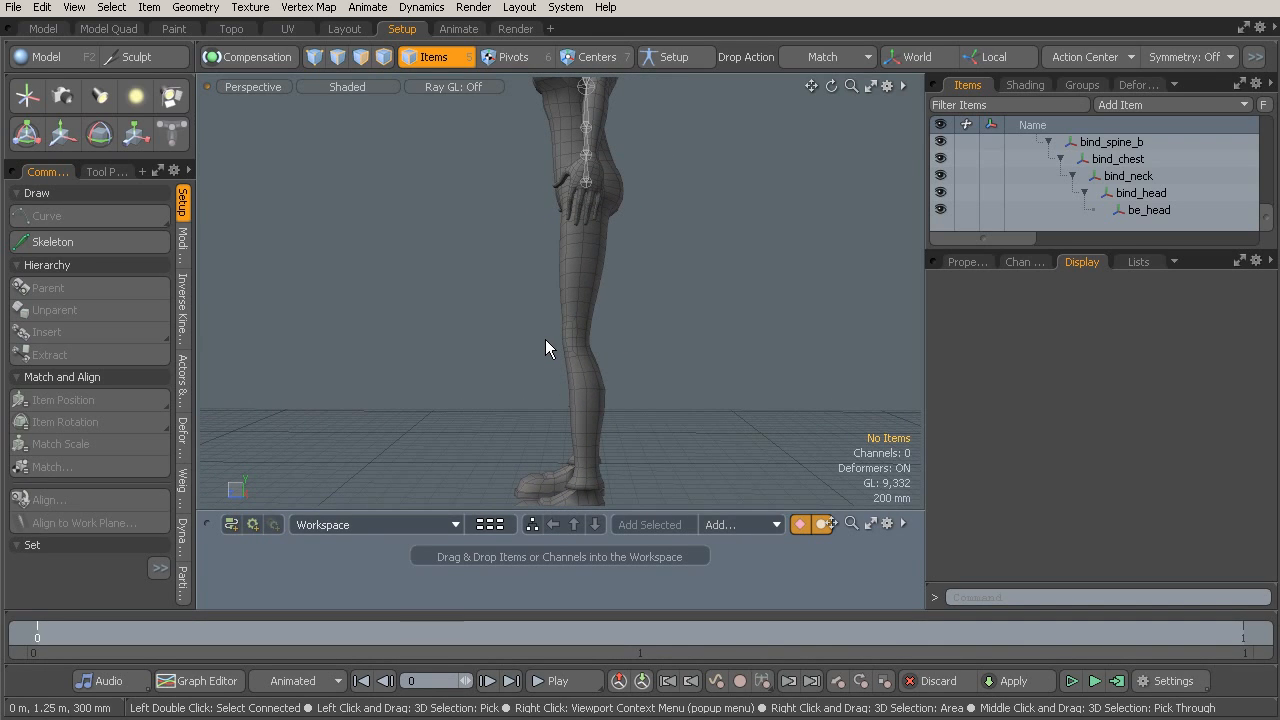
{"action": "key", "text": "KP_3"}
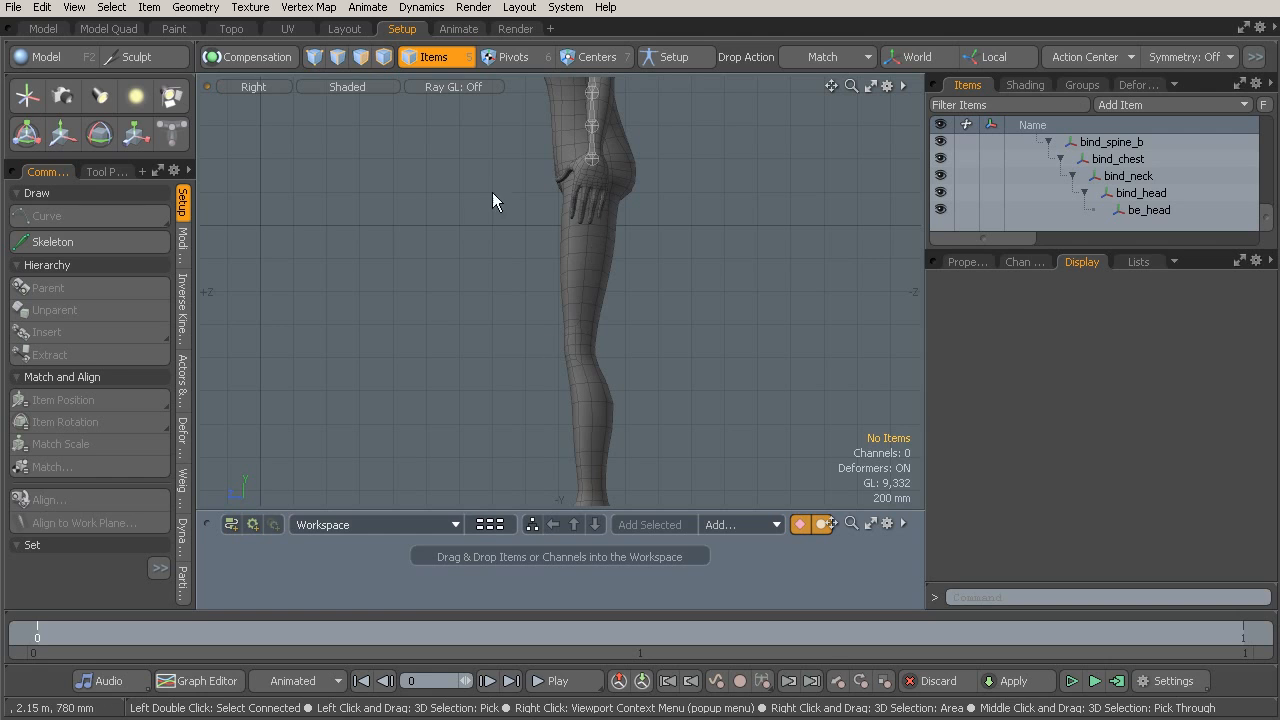
{"action": "mouse_move", "coordinate": [460, 252]}
{"action": "left_mouse_down", "text": "ctrl+alt"}
{"action": "mouse_move", "coordinate": [485, 228]}
{"action": "mouse_move", "coordinate": [451, 244]}
{"action": "left_mouse_up", "text": "ctrl+alt"}
{"action": "left_click", "coordinate": [71, 244]}
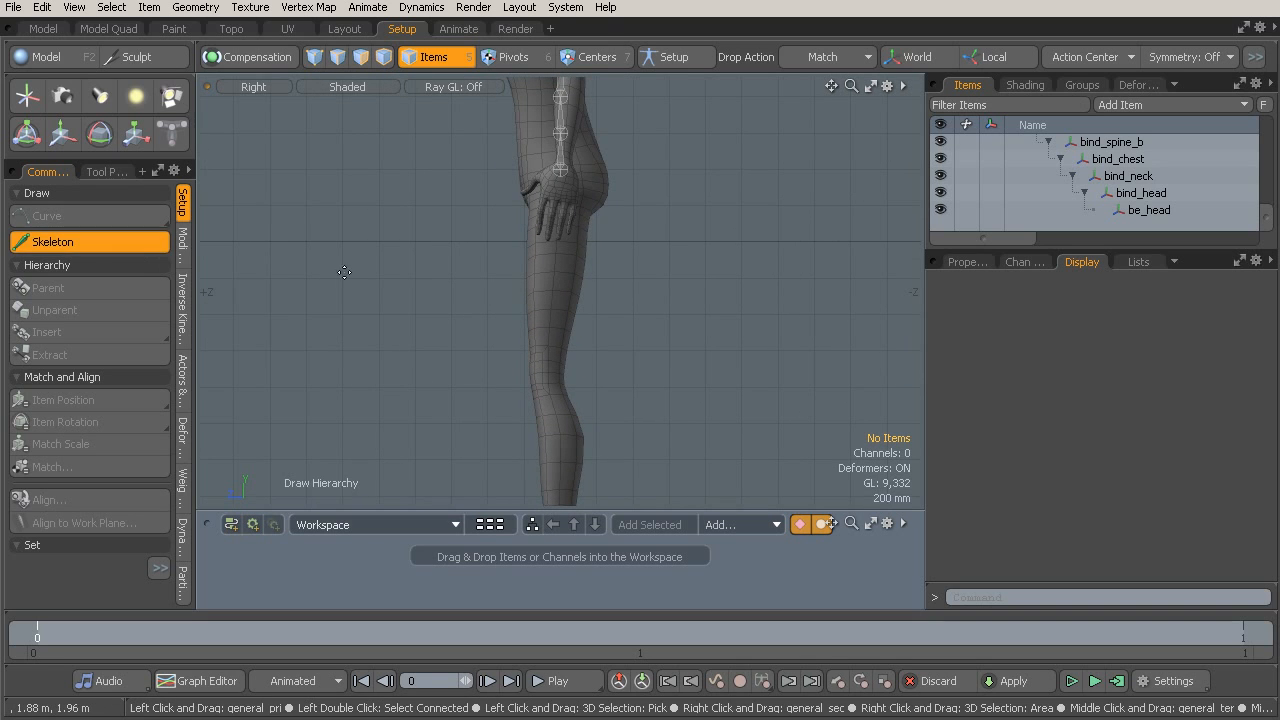
{"action": "left_click_drag", "start_coordinate": [531, 209], "coordinate": [581, 266], "text": "ctrl+alt"}
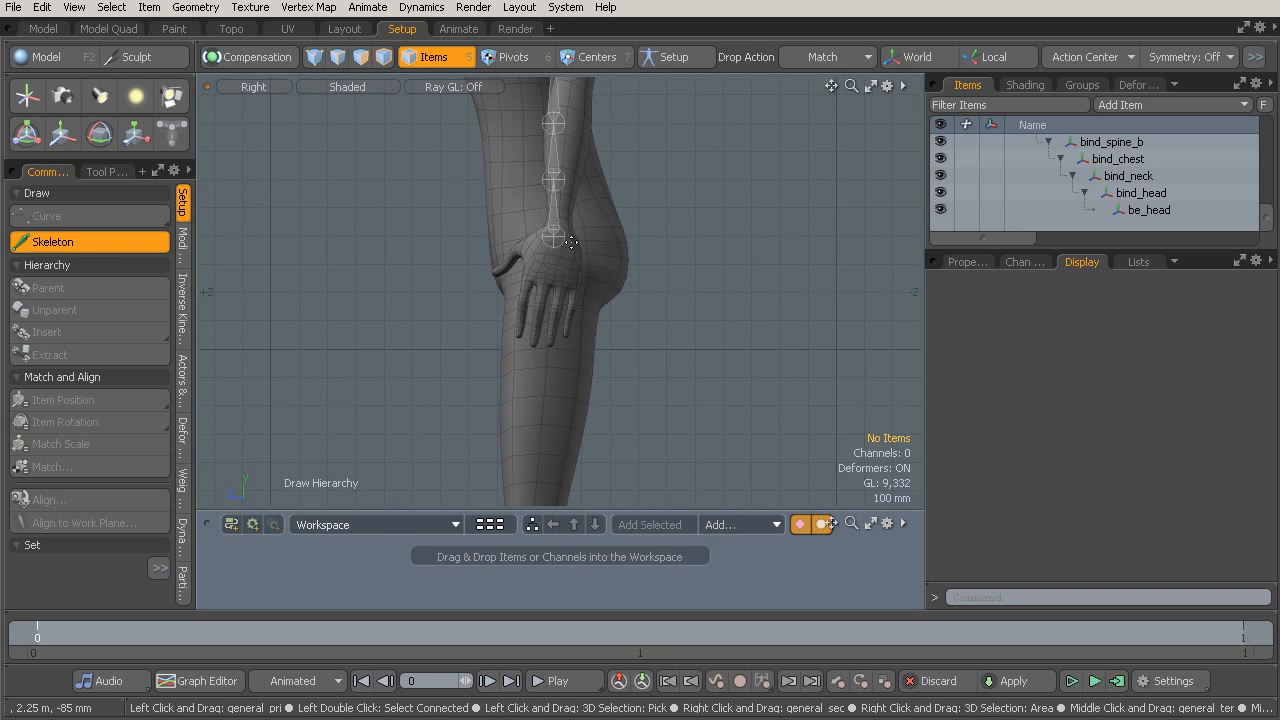
{"action": "left_click", "coordinate": [573, 243]}
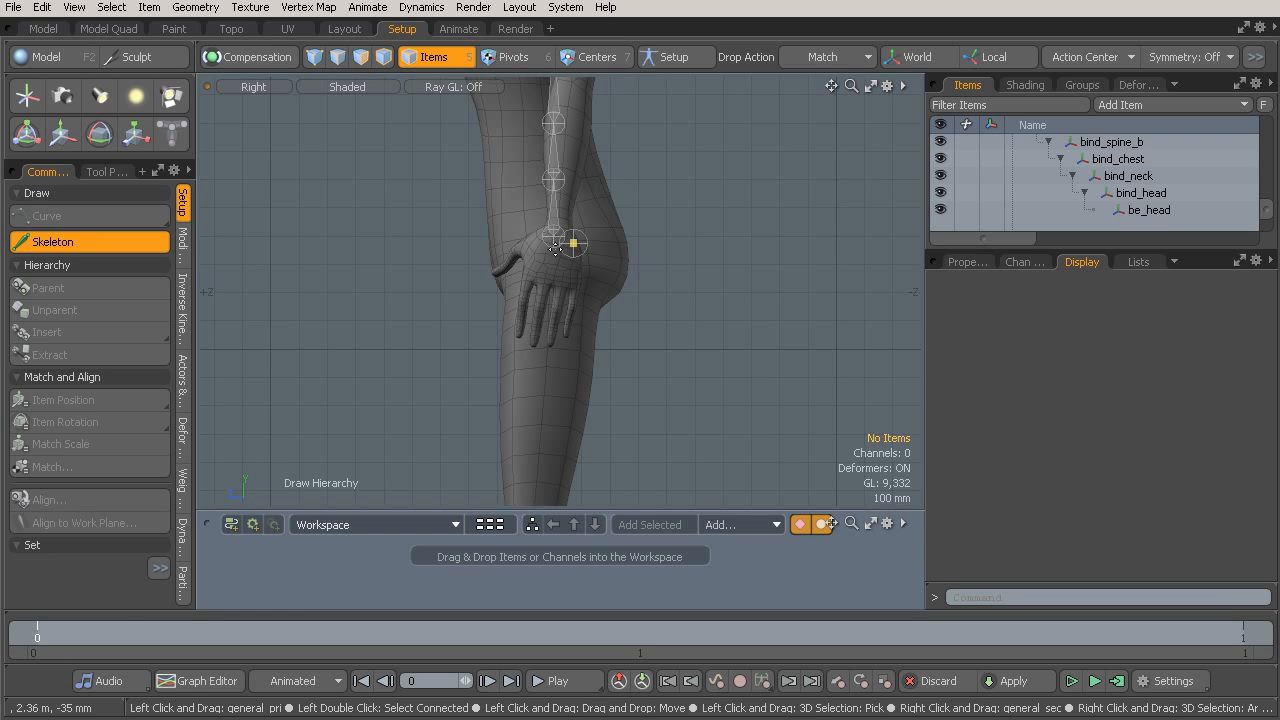
{"action": "left_click_drag", "start_coordinate": [530, 380], "coordinate": [512, 169], "text": "alt+shift"}
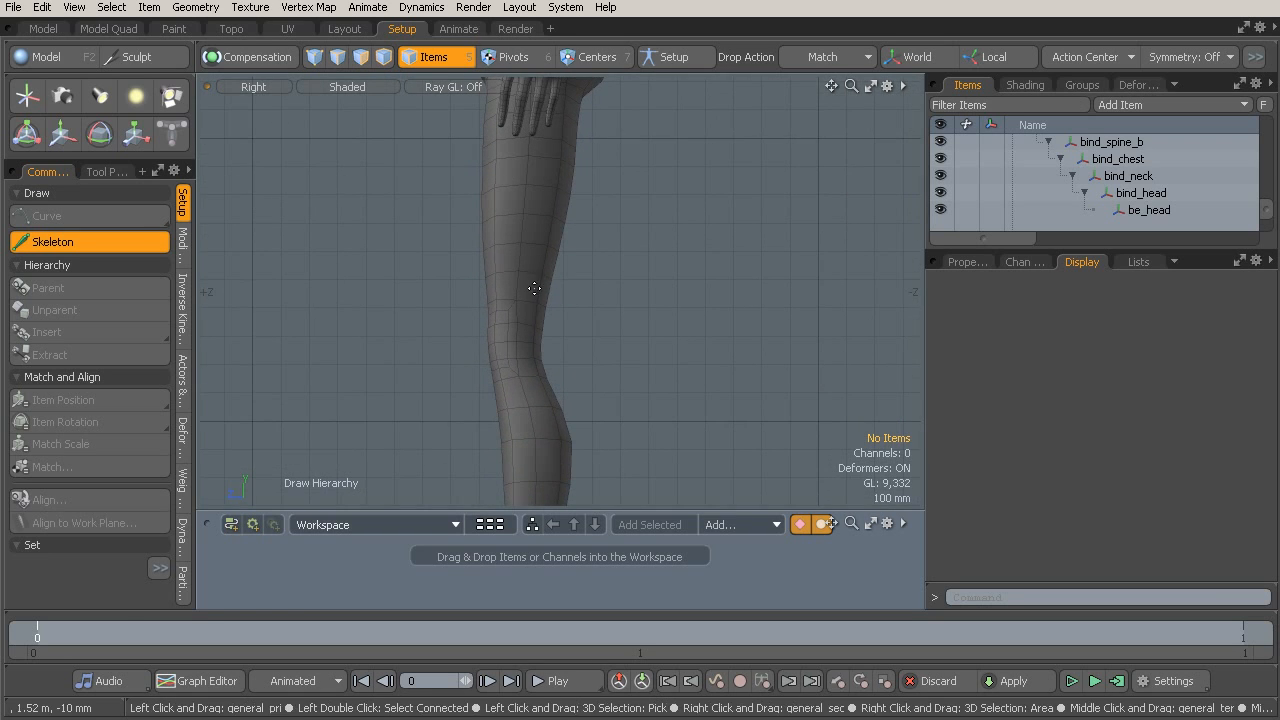
{"action": "left_click_drag", "start_coordinate": [539, 283], "coordinate": [503, 270], "text": "alt+shift"}
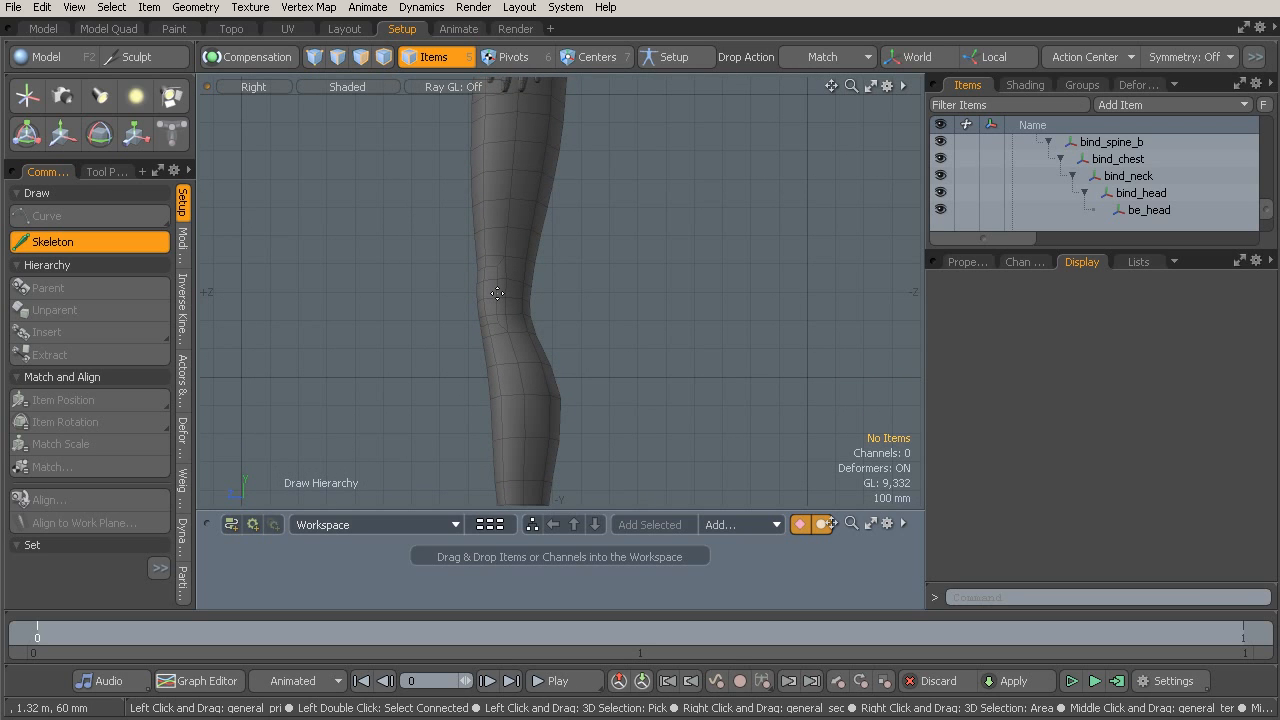
{"action": "left_click", "coordinate": [497, 293]}
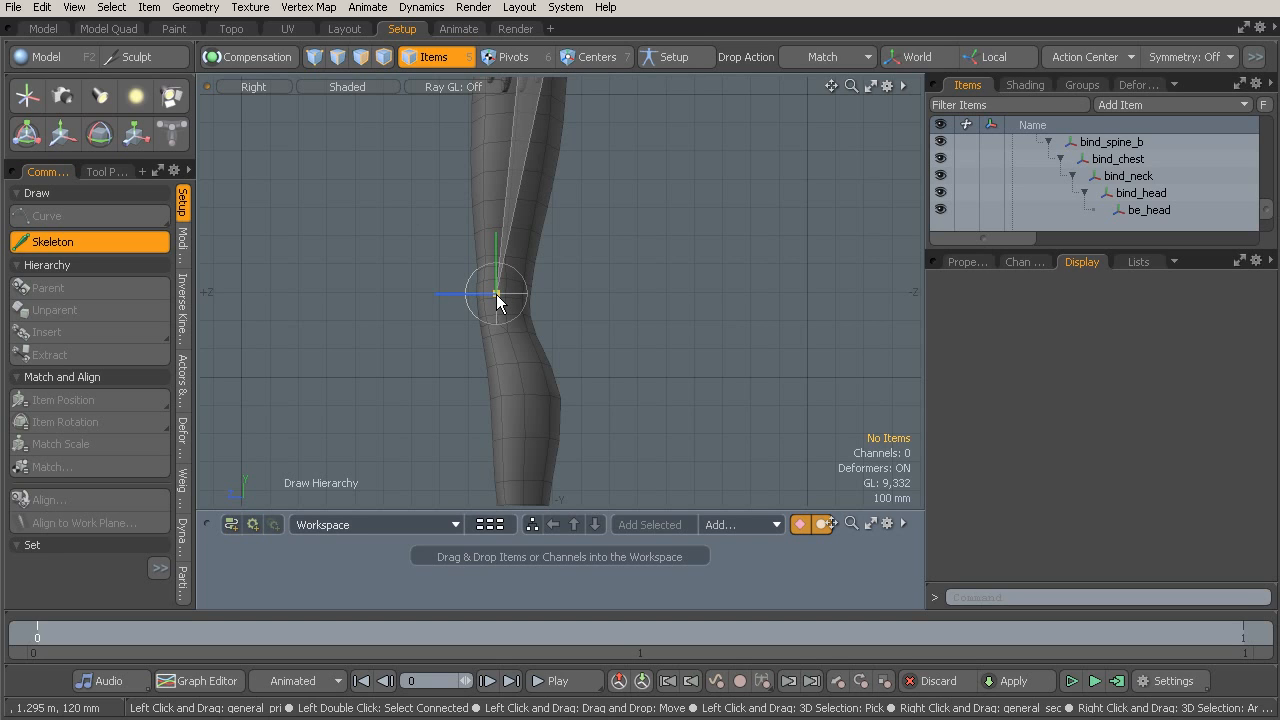
{"action": "left_click_drag", "start_coordinate": [497, 293], "coordinate": [545, 276]}
{"action": "left_click_drag", "start_coordinate": [549, 245], "coordinate": [540, 322], "text": "alt+shift"}
{"action": "left_click_drag", "start_coordinate": [487, 395], "coordinate": [537, 308]}
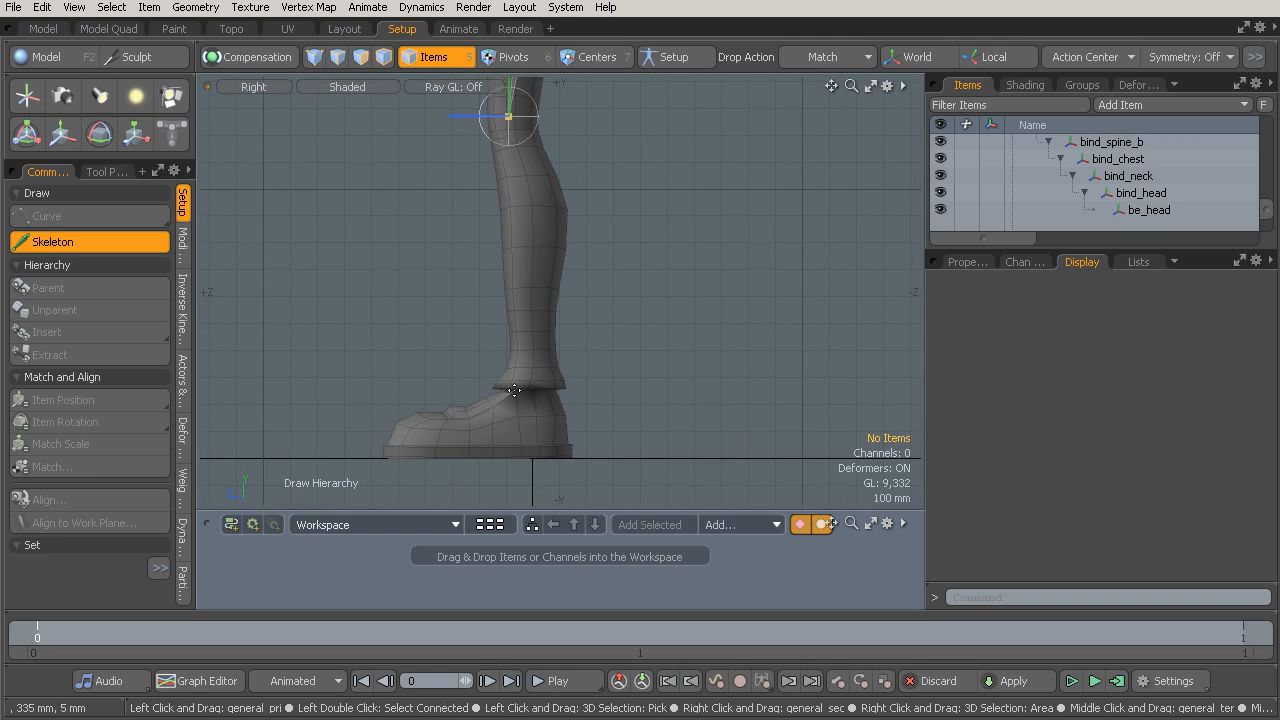
{"action": "left_click", "coordinate": [534, 388]}
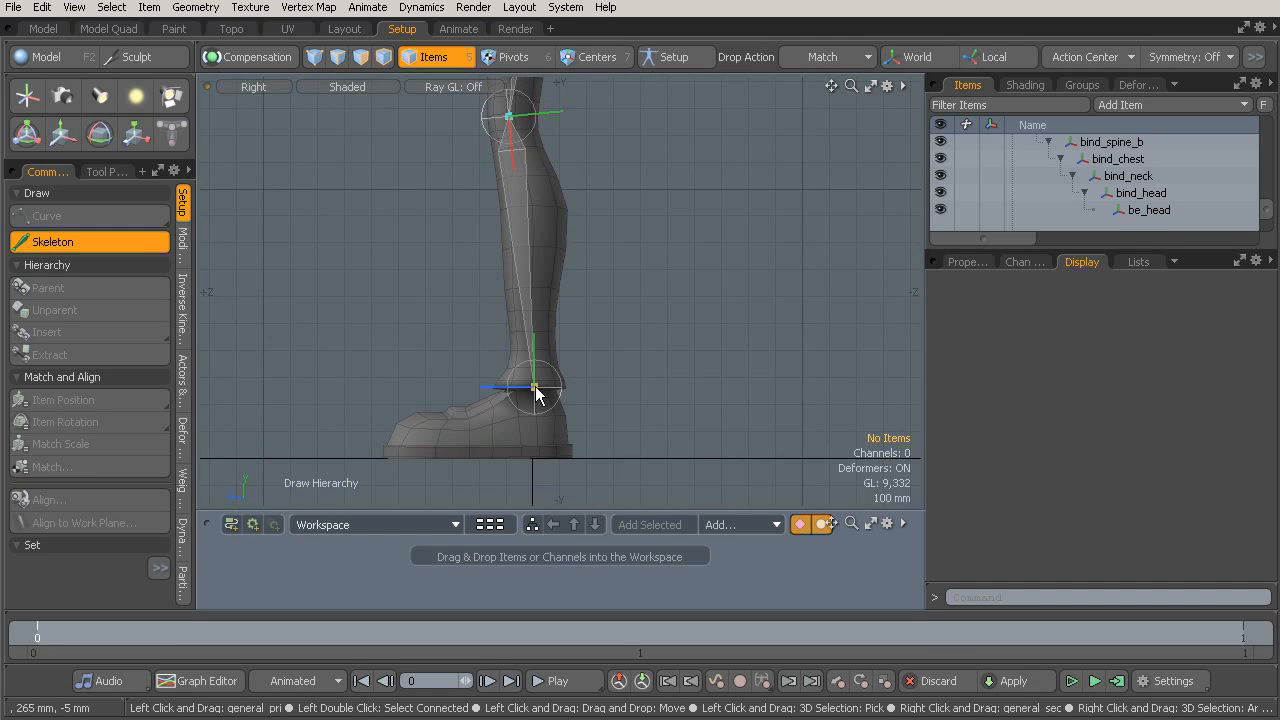
{"action": "mouse_move", "coordinate": [534, 390]}
{"action": "left_mouse_down"}
{"action": "mouse_move", "coordinate": [497, 366]}
{"action": "mouse_move", "coordinate": [533, 389]}
{"action": "left_mouse_up"}
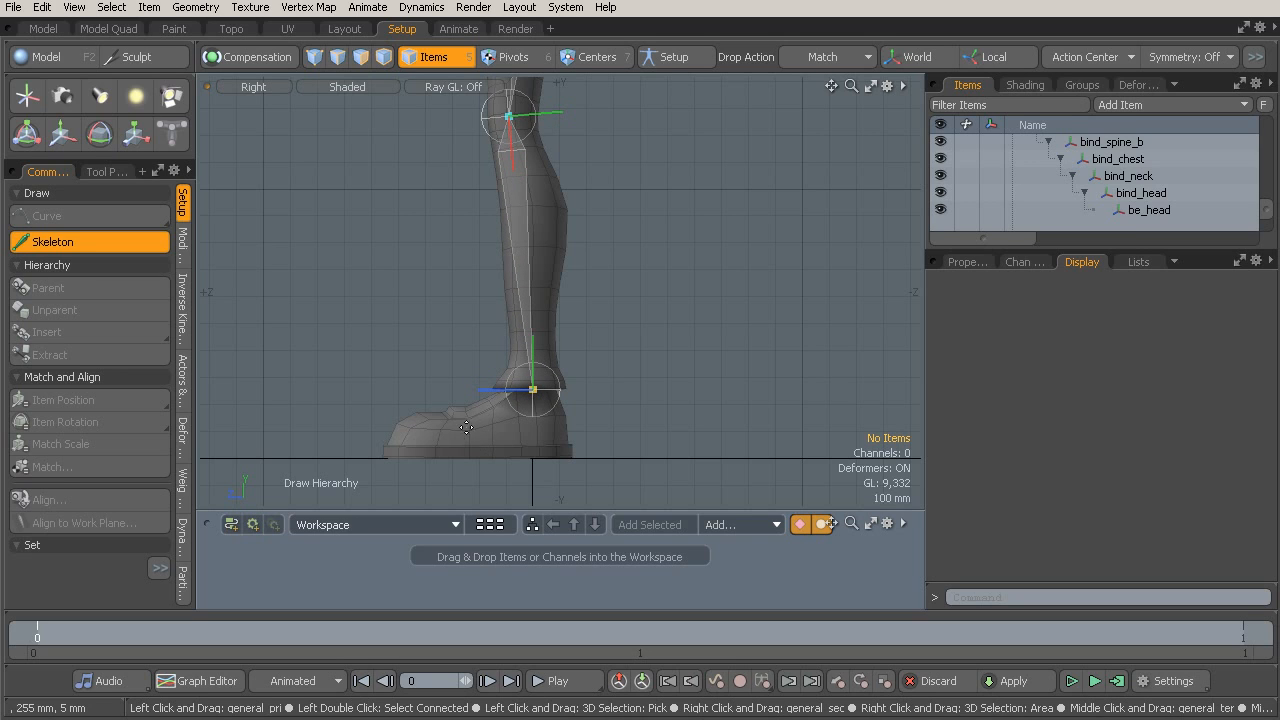
{"action": "left_click", "coordinate": [449, 388]}
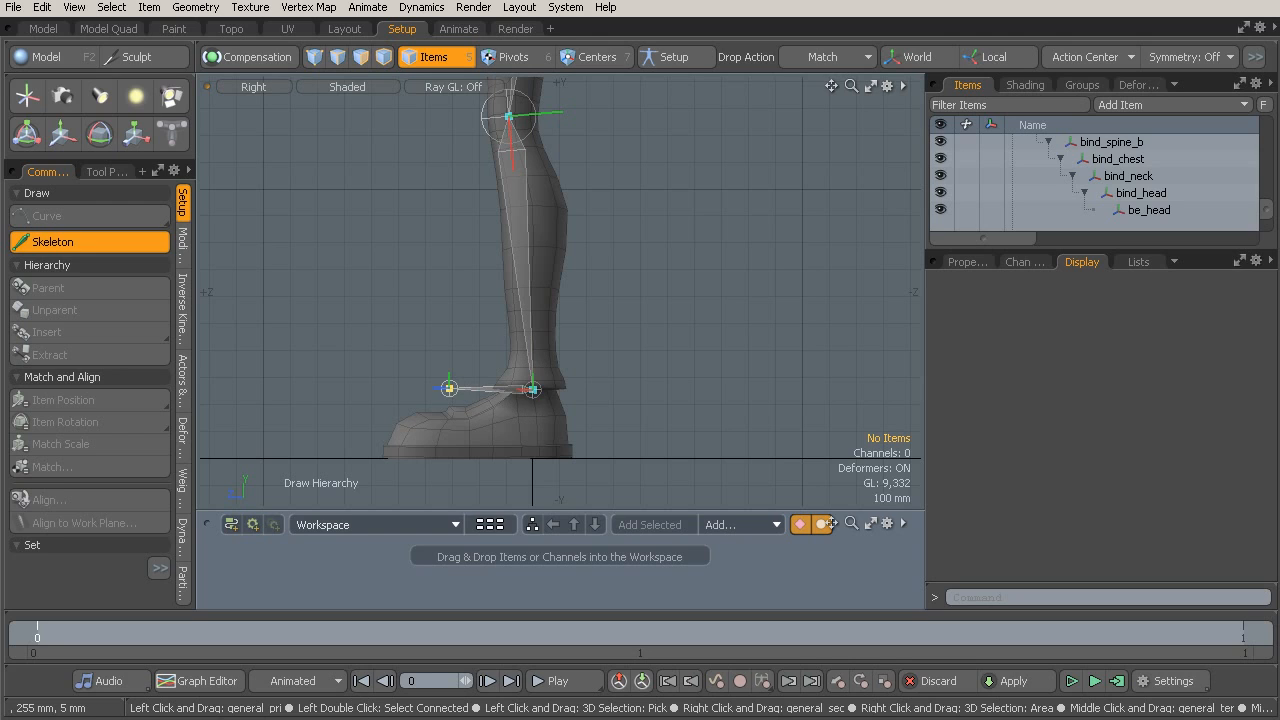
{"action": "left_click_drag", "start_coordinate": [449, 388], "coordinate": [476, 424]}
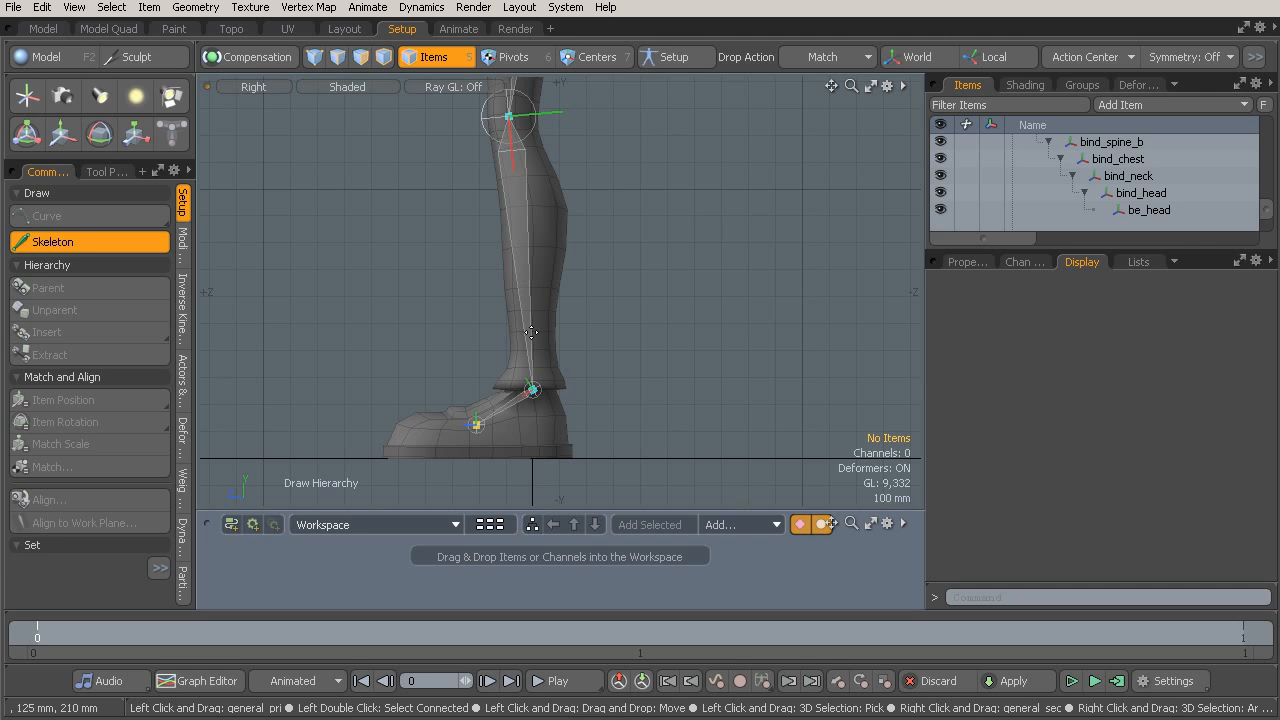
{"action": "left_click_drag", "start_coordinate": [531, 332], "coordinate": [525, 202], "text": "alt+shift"}
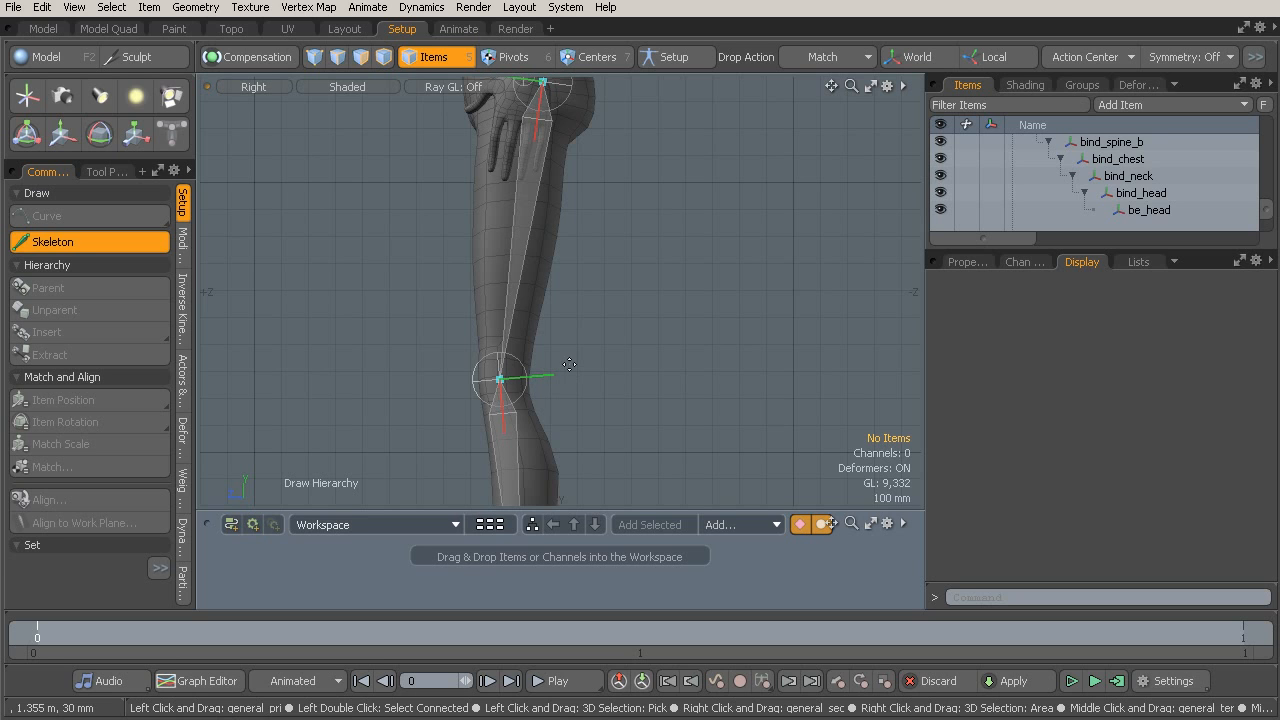
{"action": "left_click_drag", "start_coordinate": [569, 364], "coordinate": [550, 452], "text": "alt+shift"}
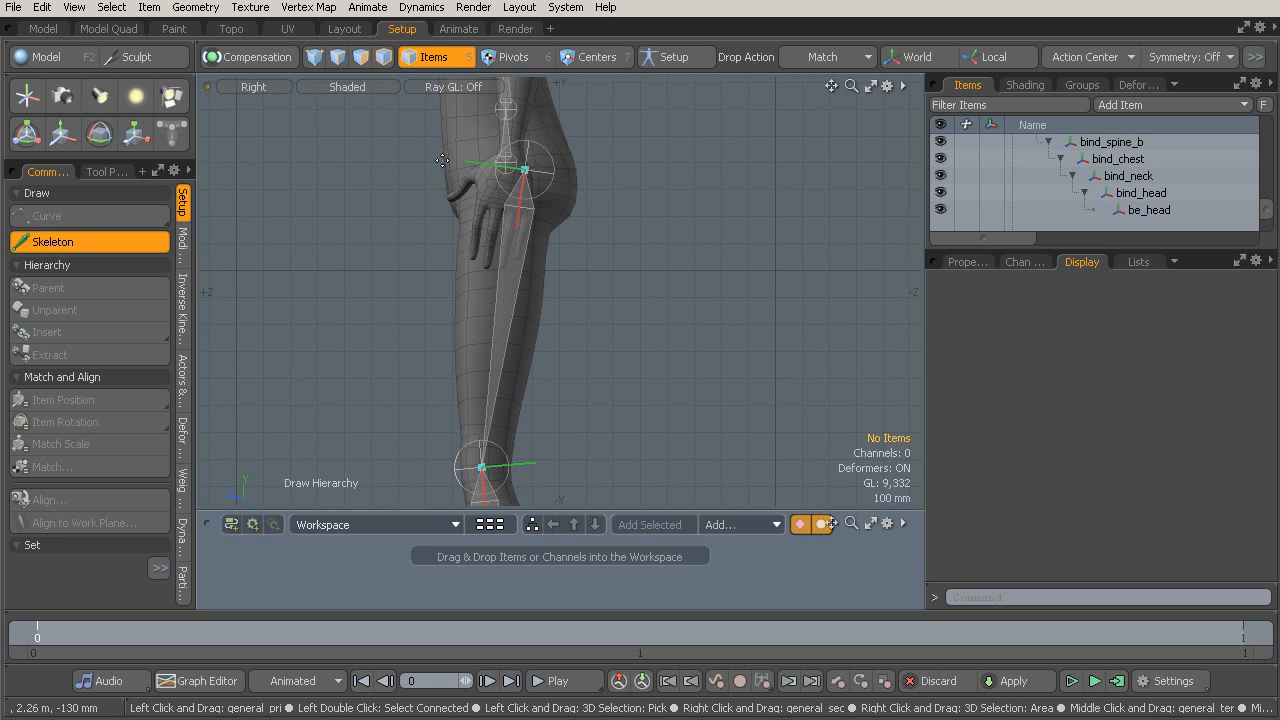
{"action": "left_click_drag", "start_coordinate": [541, 406], "coordinate": [515, 276], "text": "alt+shift"}
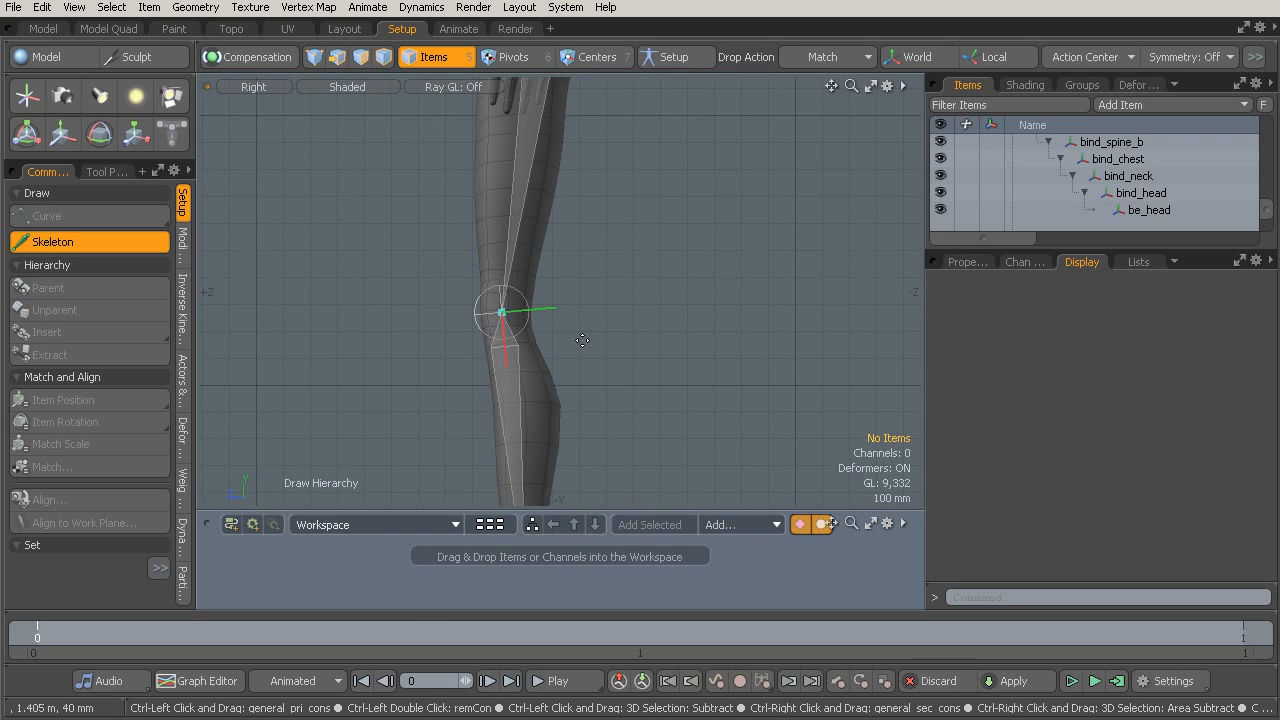
{"action": "key", "text": "ctrl+z"}
{"action": "key", "text": "ctrl+z"}
{"action": "key", "text": "ctrl+z"}
{"action": "key", "text": "ctrl+z"}
Add a knee joint to the leg chain and position it at the centre of the character's knee.
{"action": "left_click_drag", "start_coordinate": [579, 332], "coordinate": [533, 294], "text": "ctrl+alt"}
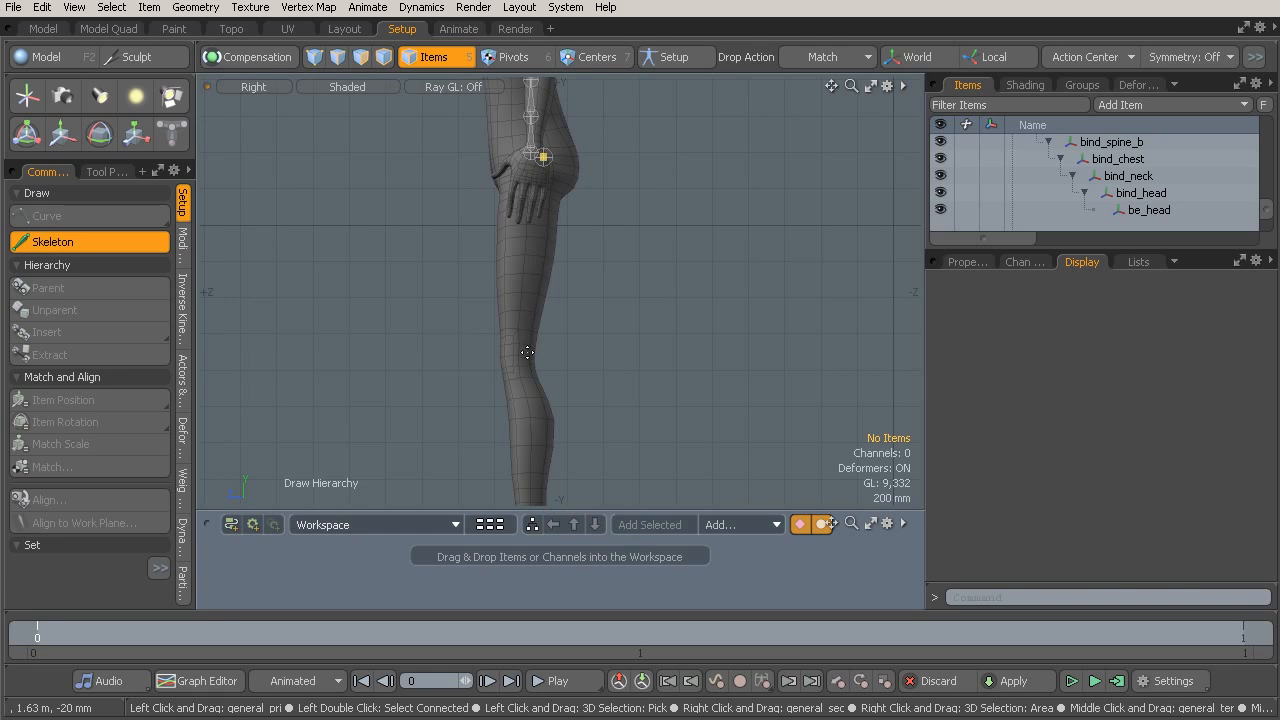
{"action": "left_click", "coordinate": [476, 308]}
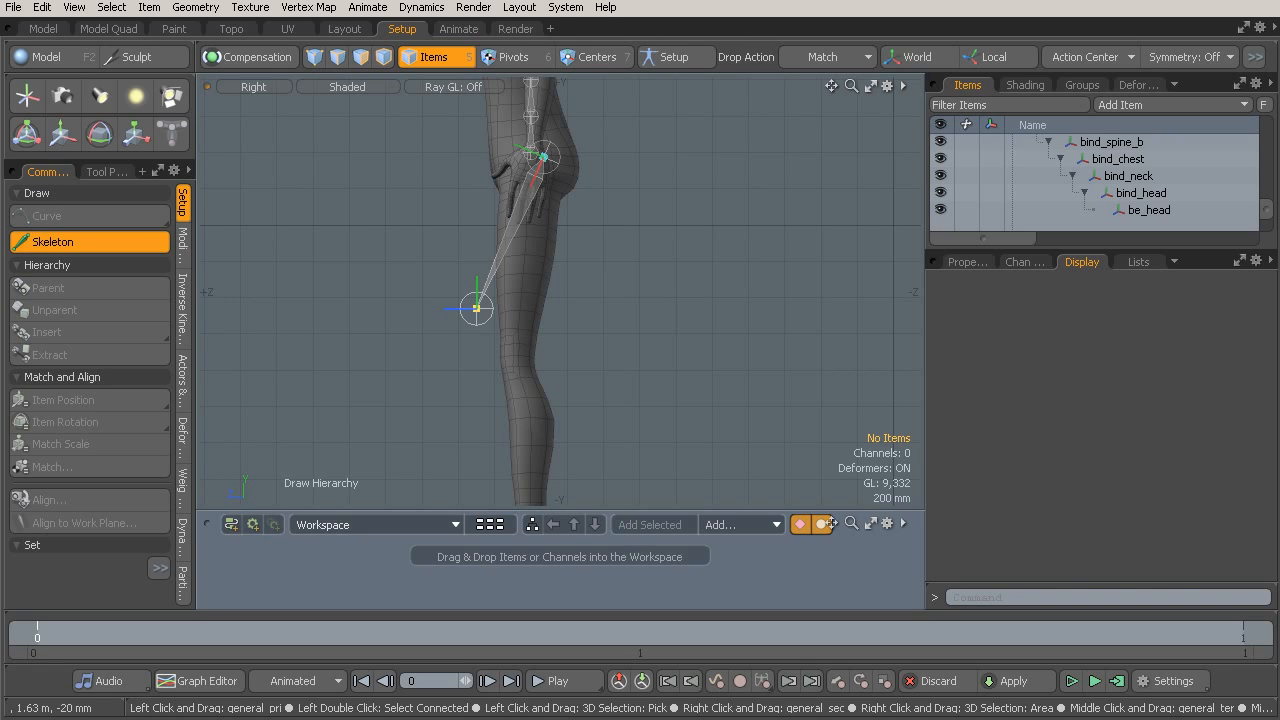
{"action": "left_click_drag", "start_coordinate": [477, 308], "coordinate": [515, 366]}
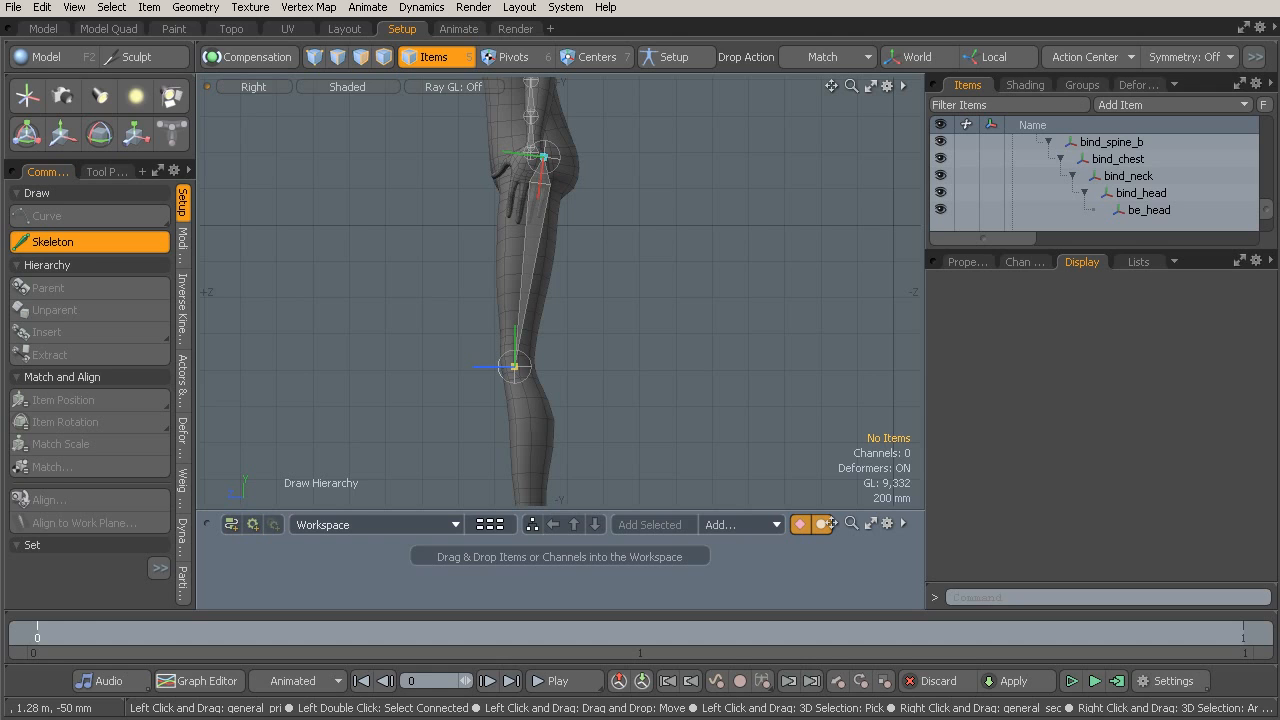
{"action": "left_click_drag", "start_coordinate": [515, 366], "coordinate": [515, 368]}
Add an ankle joint below the knee and position it at the top of the shoe.
{"action": "left_click_drag", "start_coordinate": [513, 362], "coordinate": [505, 340], "text": "alt+shift"}
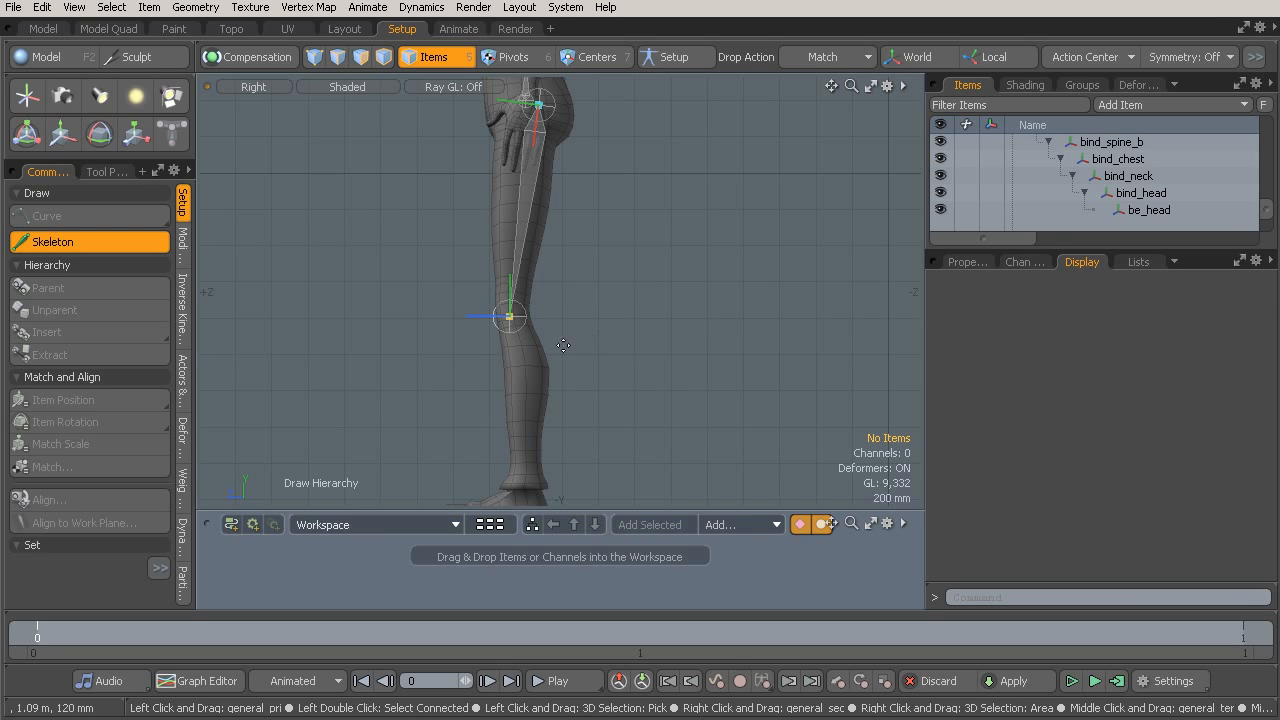
{"action": "left_click", "coordinate": [366, 309]}
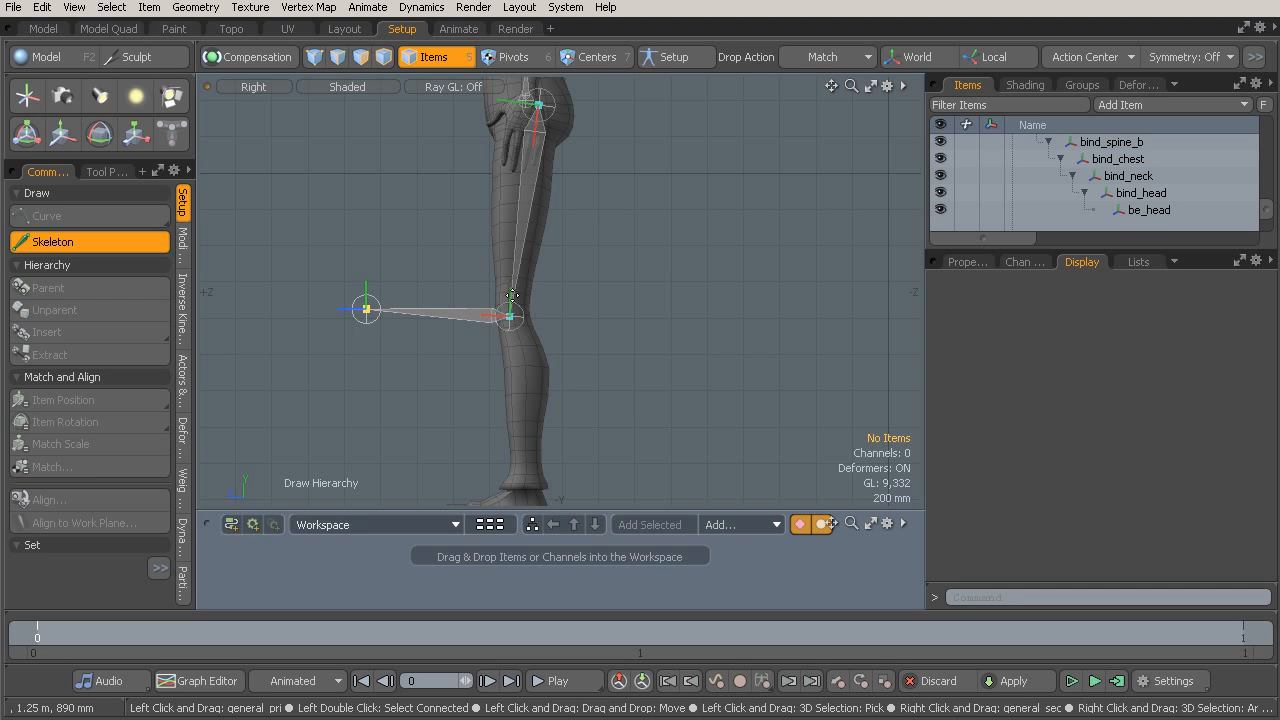
{"action": "left_click_drag", "start_coordinate": [511, 280], "coordinate": [493, 217], "text": "alt+shift"}
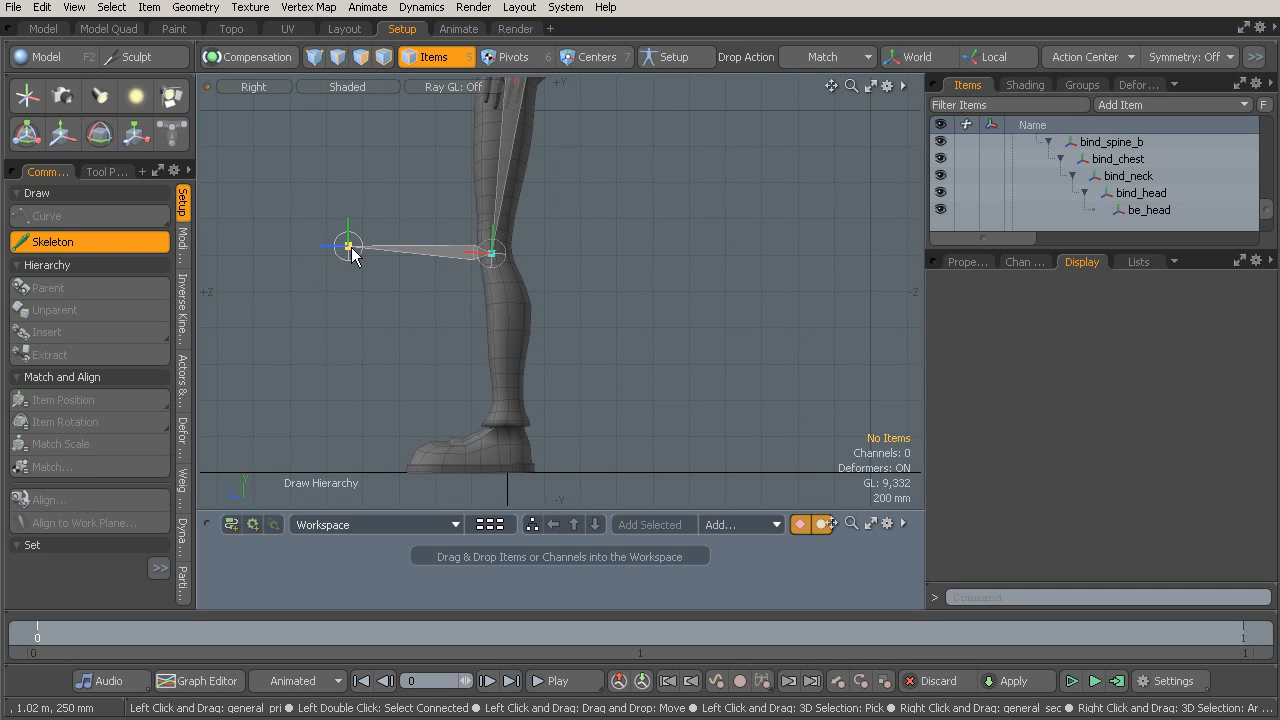
{"action": "left_click_drag", "start_coordinate": [351, 253], "coordinate": [508, 425]}
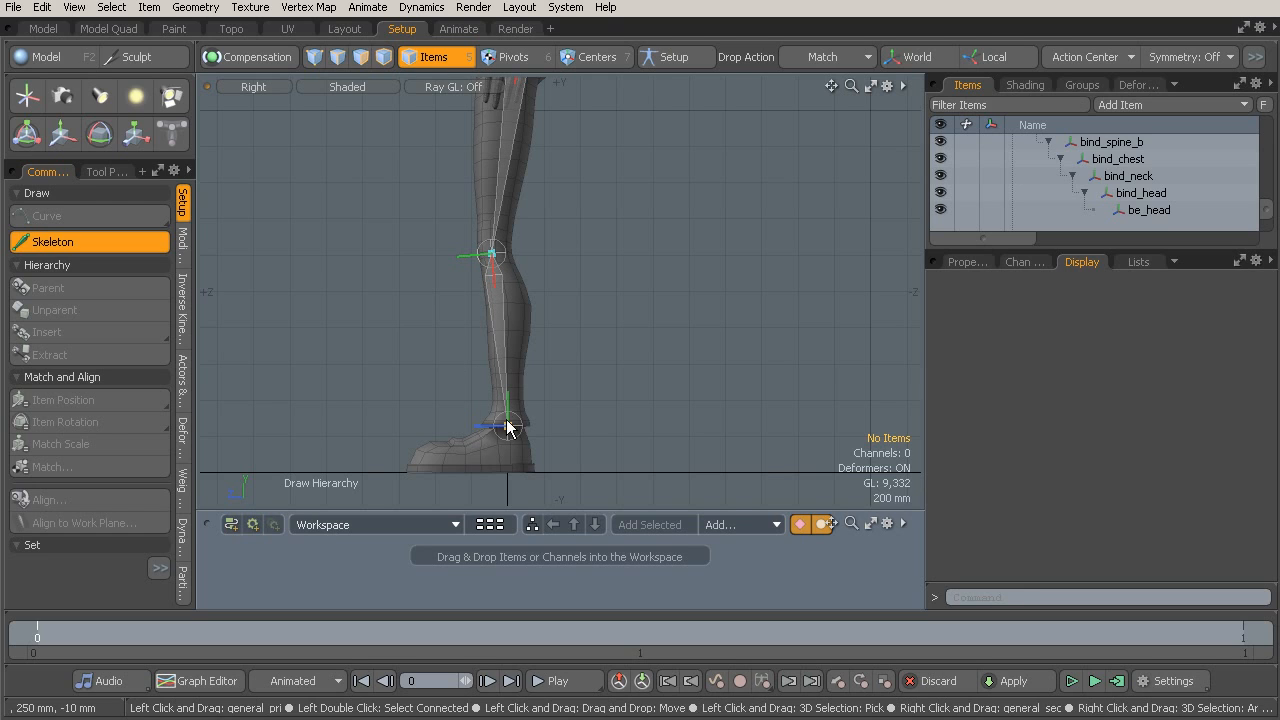
Add a ball joint after the ankle and position it low in the middle of the shoe.
{"action": "left_click_drag", "start_coordinate": [494, 240], "coordinate": [521, 376], "text": "alt+shift"}
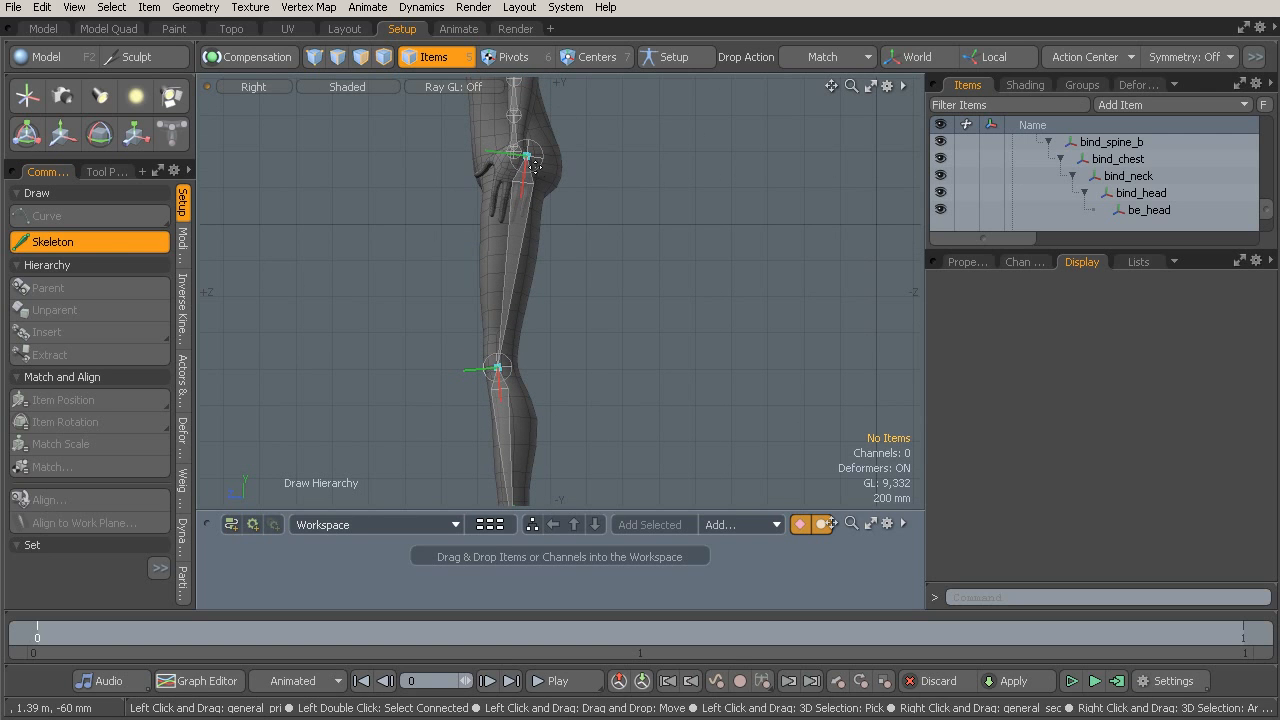
{"action": "left_click_drag", "start_coordinate": [429, 490], "coordinate": [566, 312], "text": "alt+shift"}
{"action": "left_click_drag", "start_coordinate": [563, 382], "coordinate": [569, 327], "text": "alt+shift"}
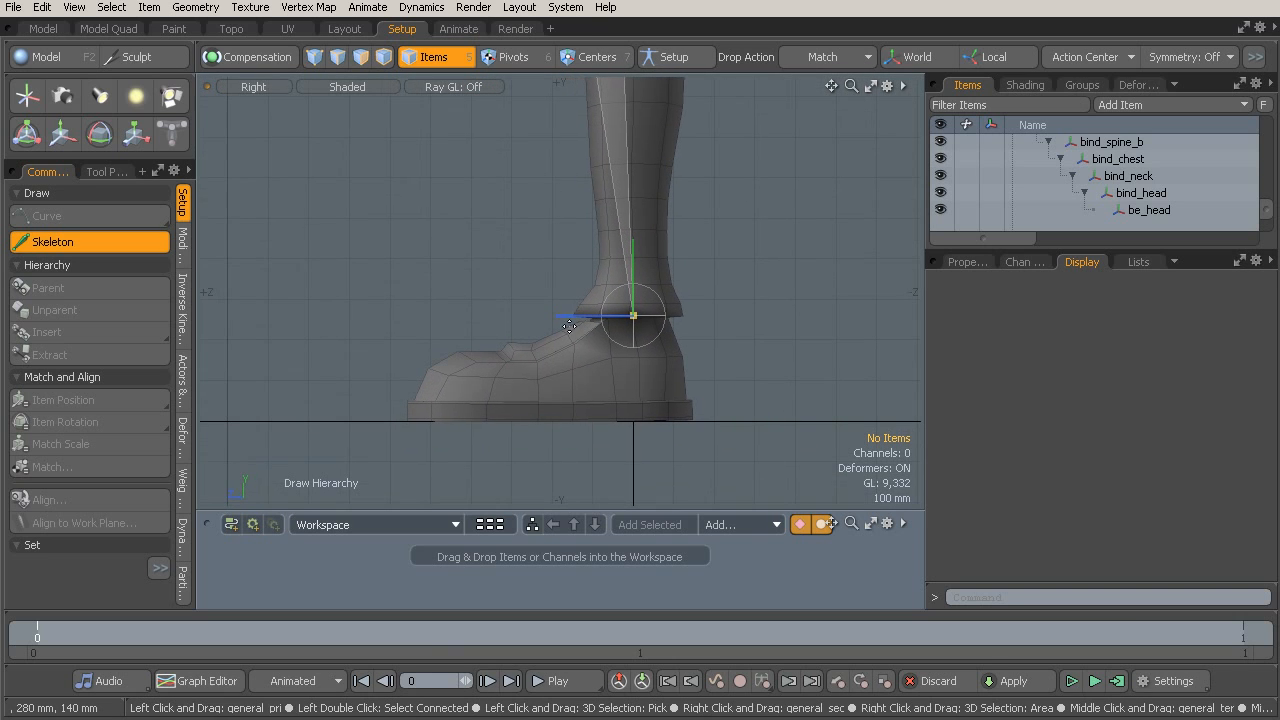
{"action": "left_click", "coordinate": [494, 322]}
{"action": "left_click_drag", "start_coordinate": [500, 326], "coordinate": [548, 380]}
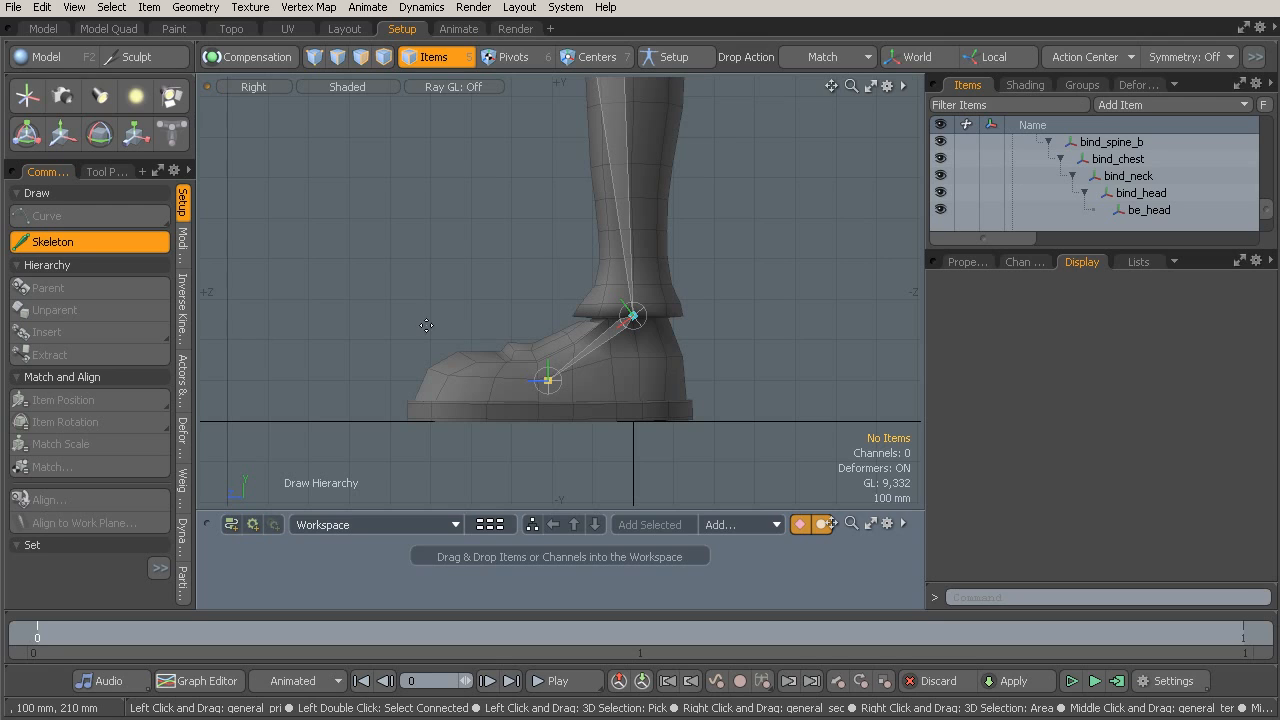
Add a toe end joint and position it at the front tip of the shoe, just above the sole.
{"action": "left_click", "coordinate": [400, 288]}
{"action": "left_click_drag", "start_coordinate": [400, 288], "coordinate": [422, 403]}
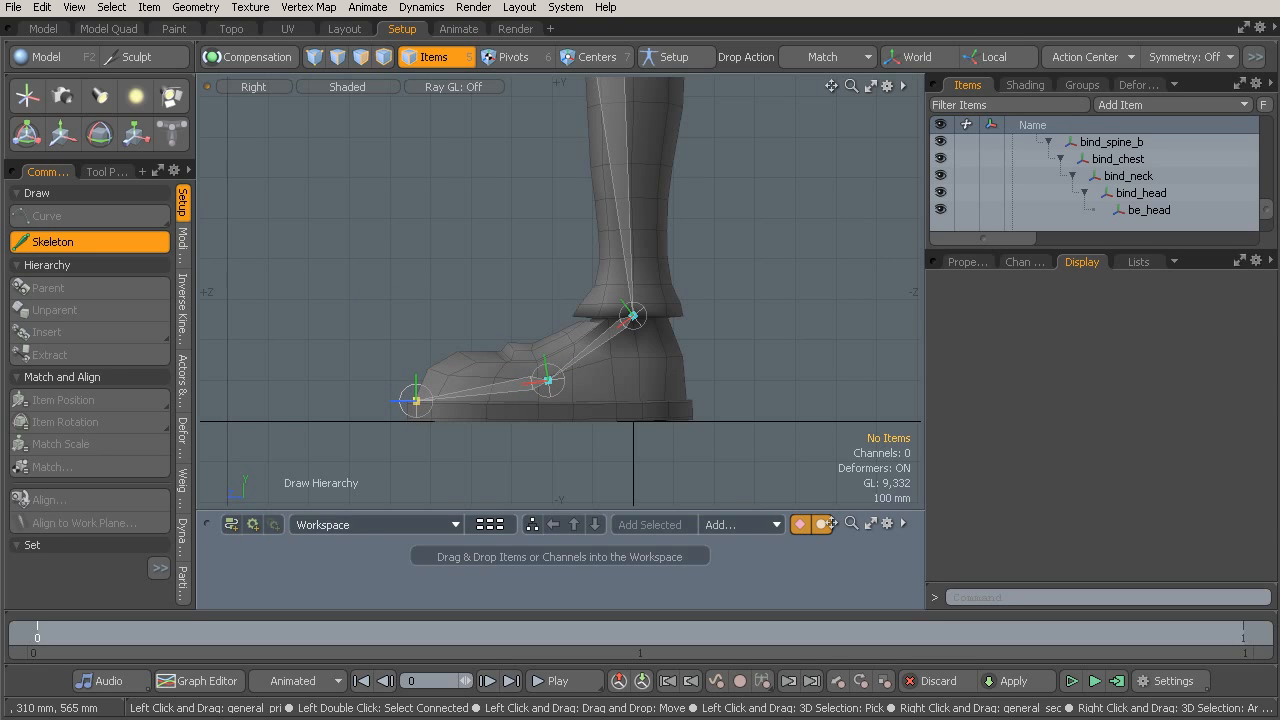
{"action": "left_click_drag", "start_coordinate": [418, 397], "coordinate": [418, 393]}
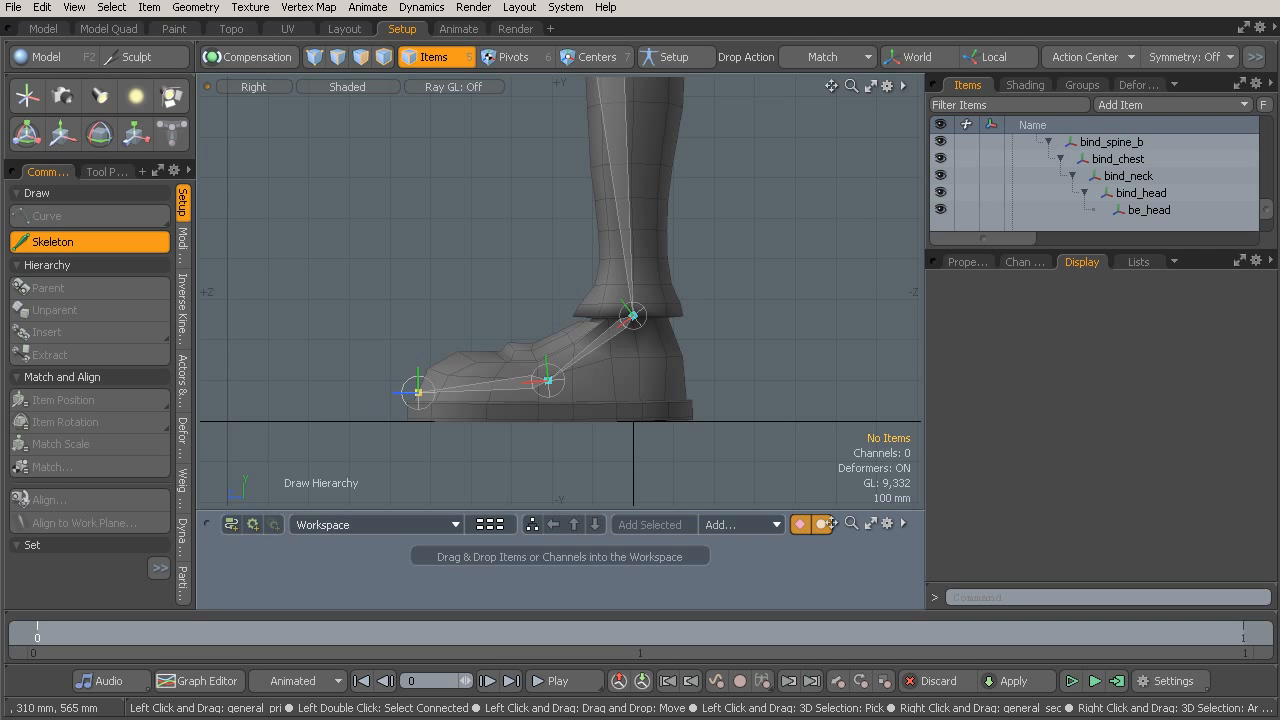
Review the leg chain and its Draw Hierarchy settings, and finish drawing the skeleton.
{"action": "left_click_drag", "start_coordinate": [605, 348], "coordinate": [515, 348], "text": "ctrl+alt"}
{"action": "left_click_drag", "start_coordinate": [545, 287], "coordinate": [617, 456], "text": "alt+shift"}
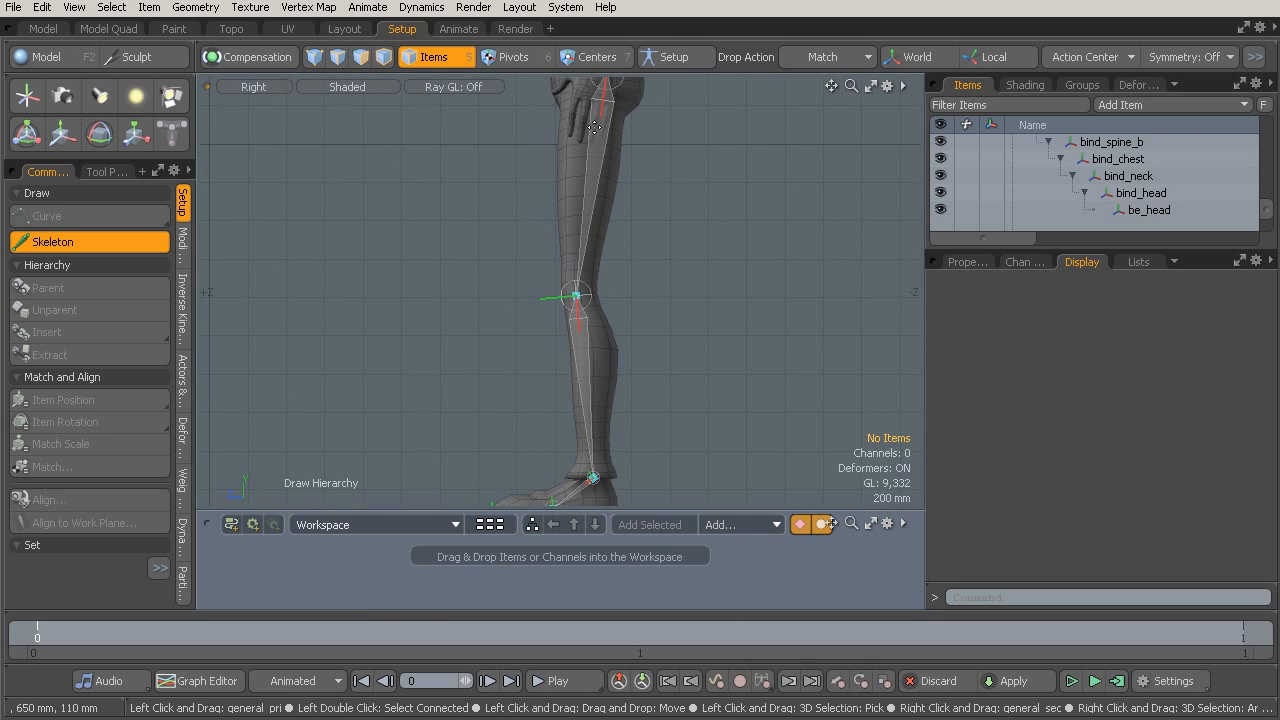
{"action": "left_click_drag", "start_coordinate": [540, 434], "coordinate": [524, 404], "text": "alt+shift"}
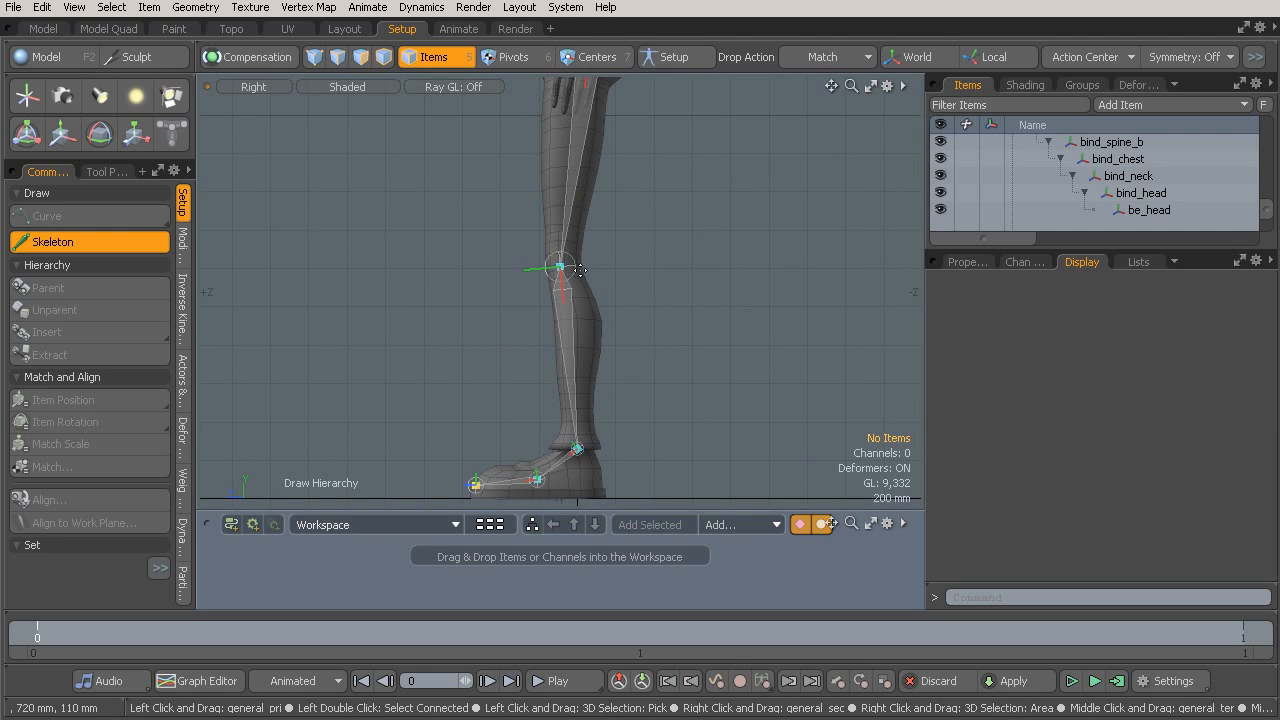
{"action": "left_click", "coordinate": [102, 171]}
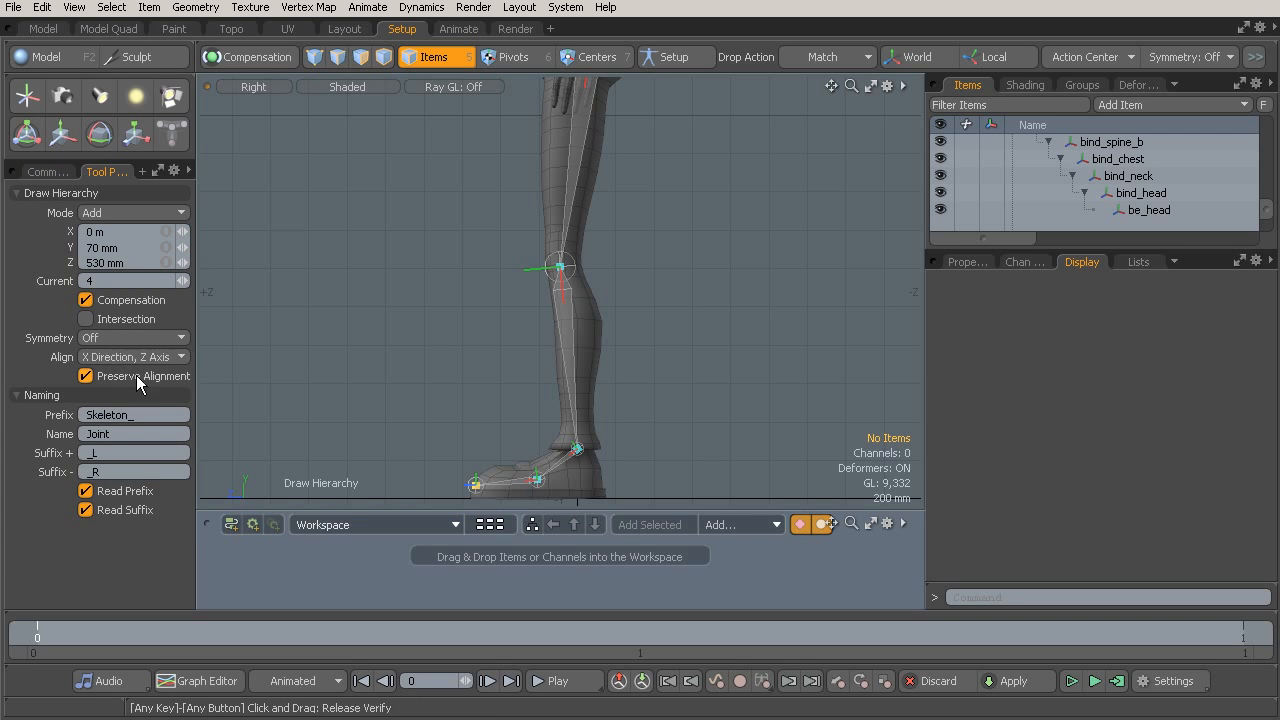
{"action": "left_click", "coordinate": [46, 173]}
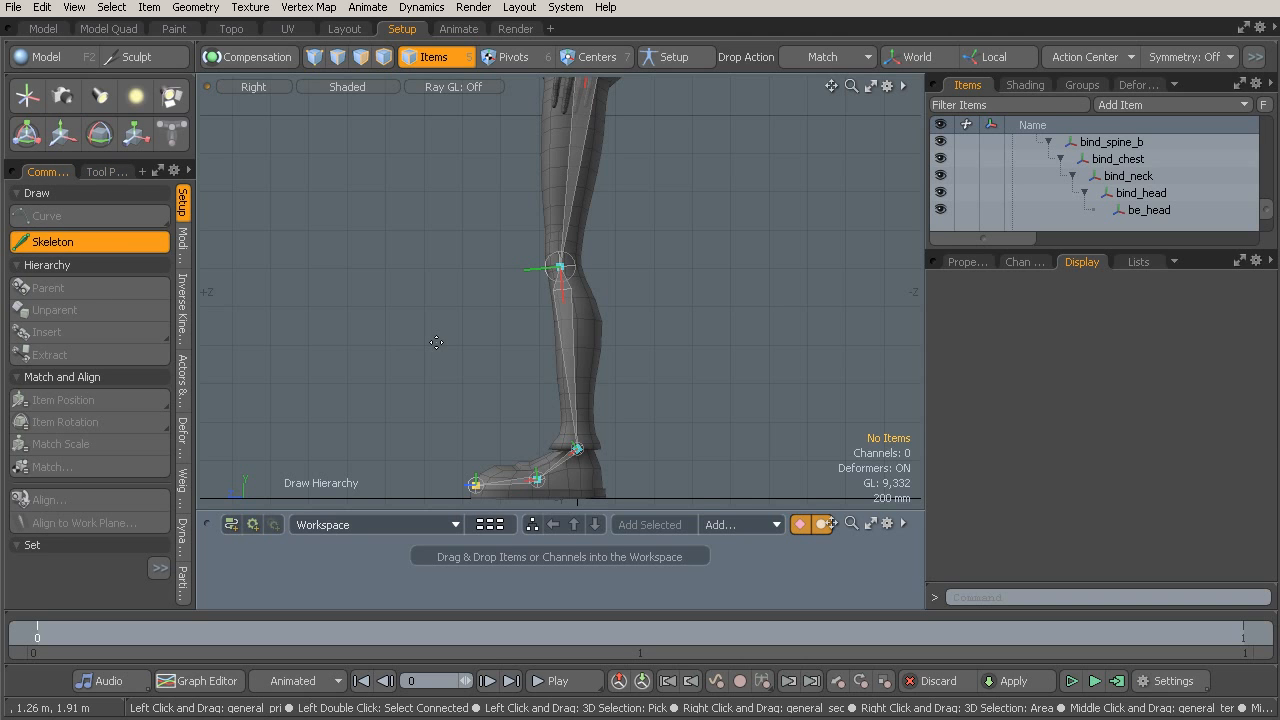
{"action": "left_click_drag", "start_coordinate": [440, 311], "coordinate": [416, 269], "text": "alt+shift"}
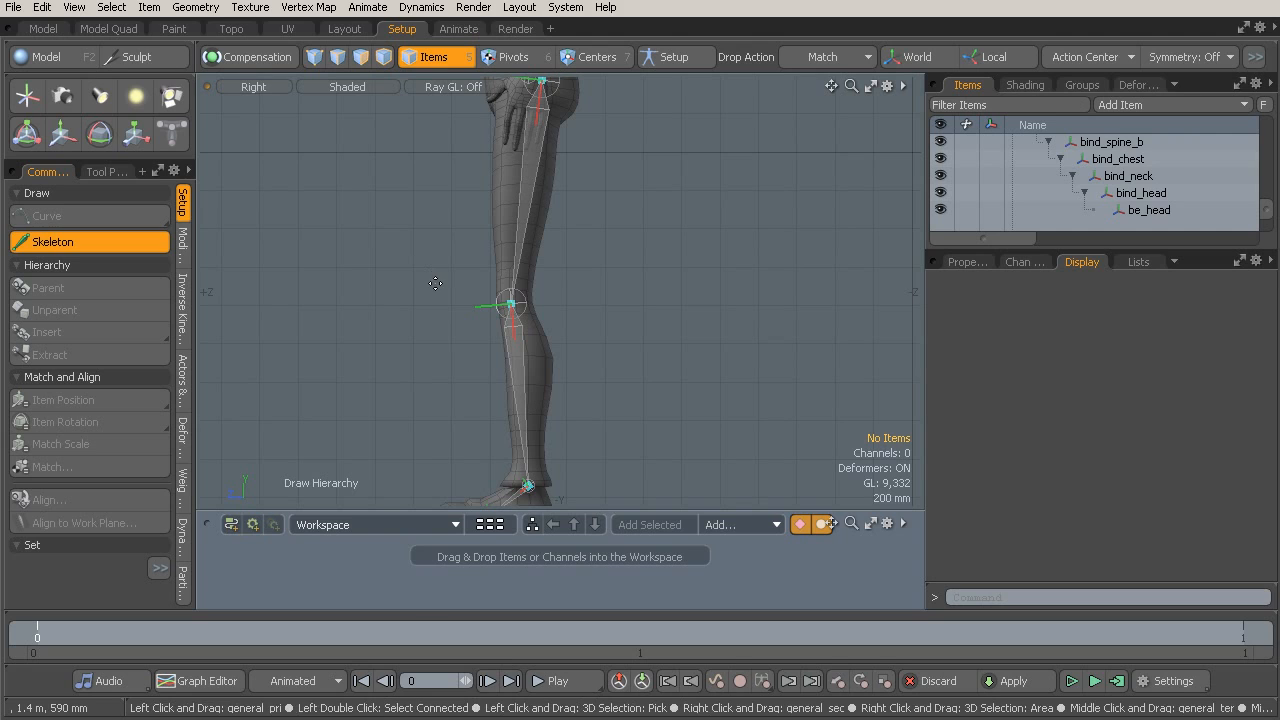
{"action": "key", "text": "space"}
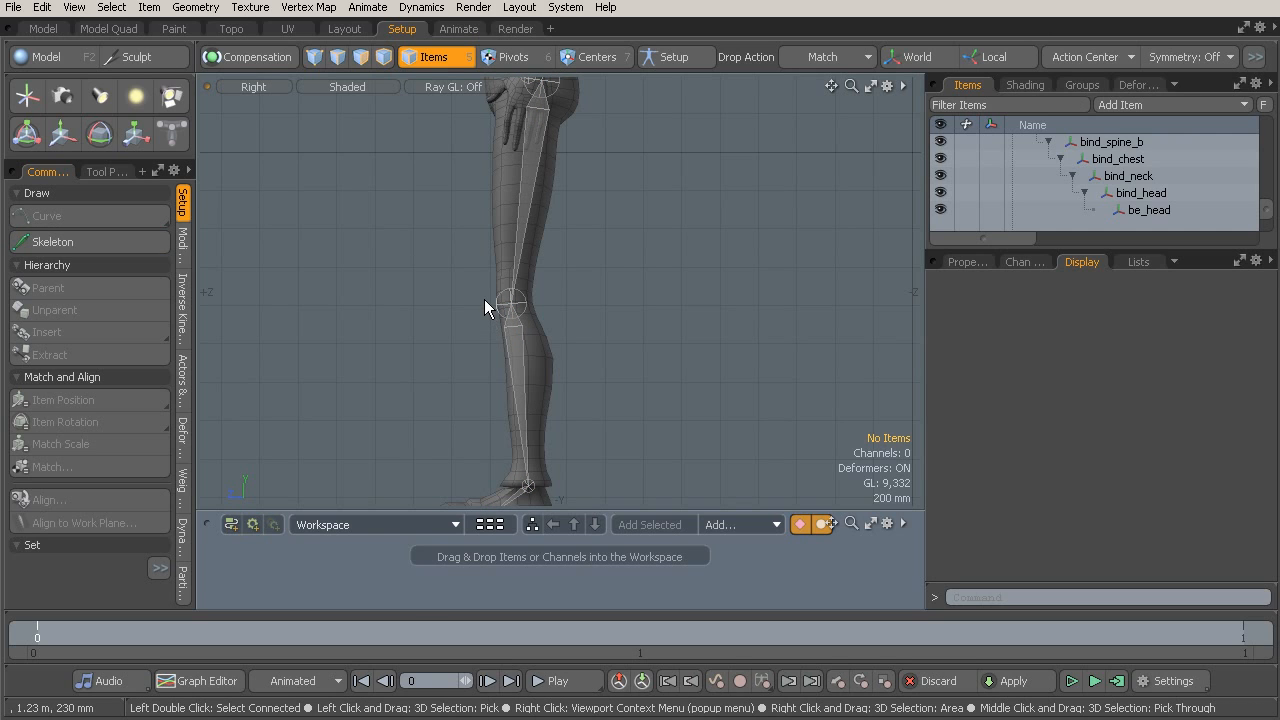
Examine the leg chain's top joint in perspective view, comparing its position with the spine's root joint.
{"action": "key", "text": "KP_Decimal"}
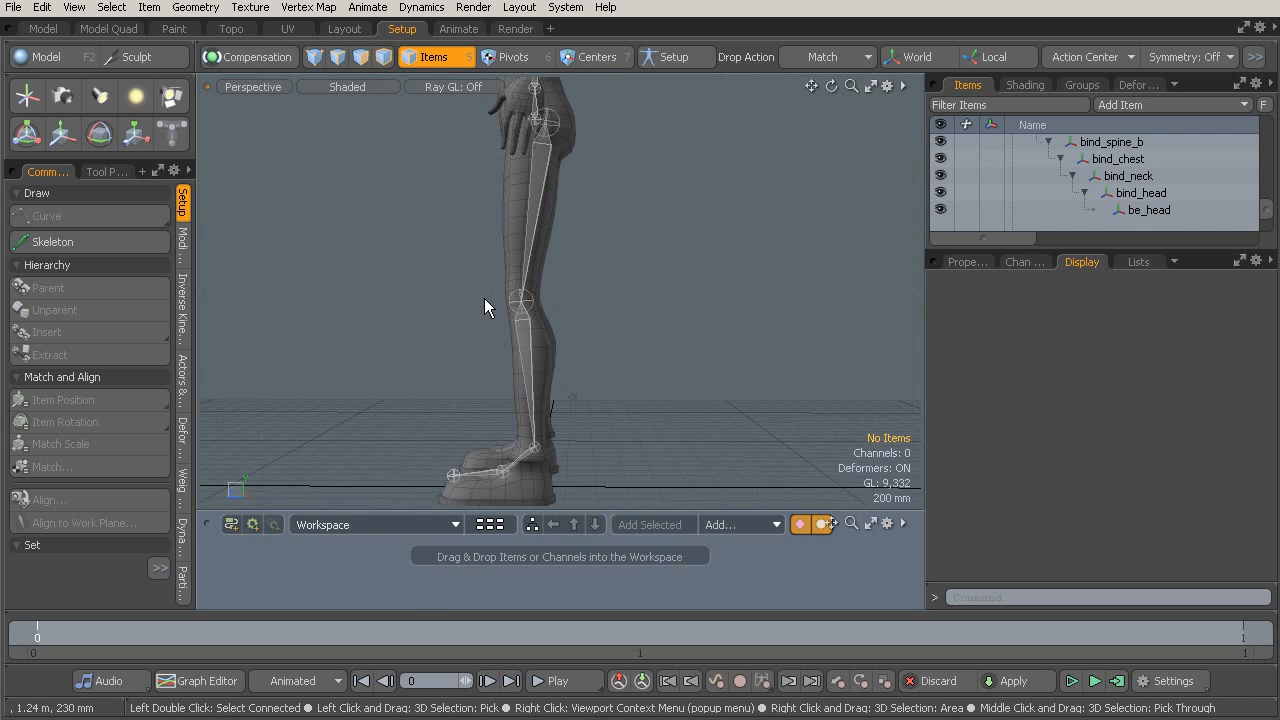
{"action": "left_click_drag", "start_coordinate": [470, 293], "coordinate": [636, 318], "text": "alt"}
{"action": "left_click", "coordinate": [591, 242]}
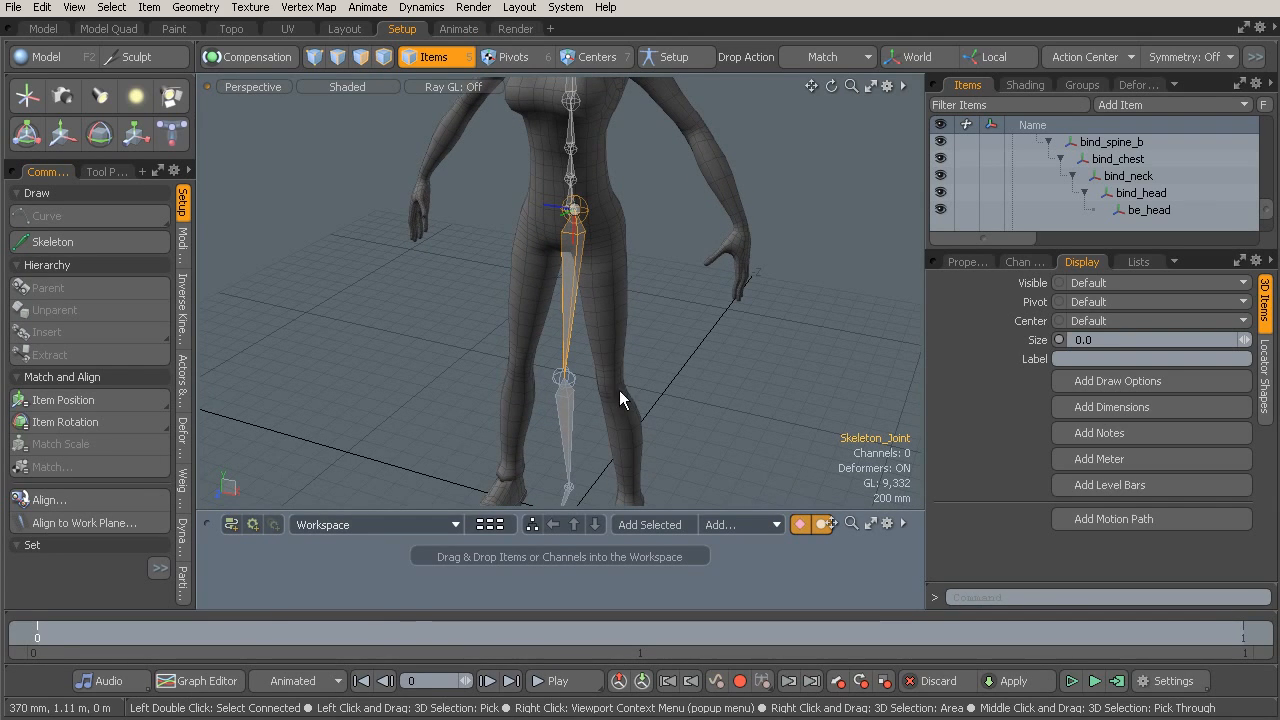
{"action": "left_click_drag", "start_coordinate": [621, 350], "coordinate": [634, 263], "text": "alt"}
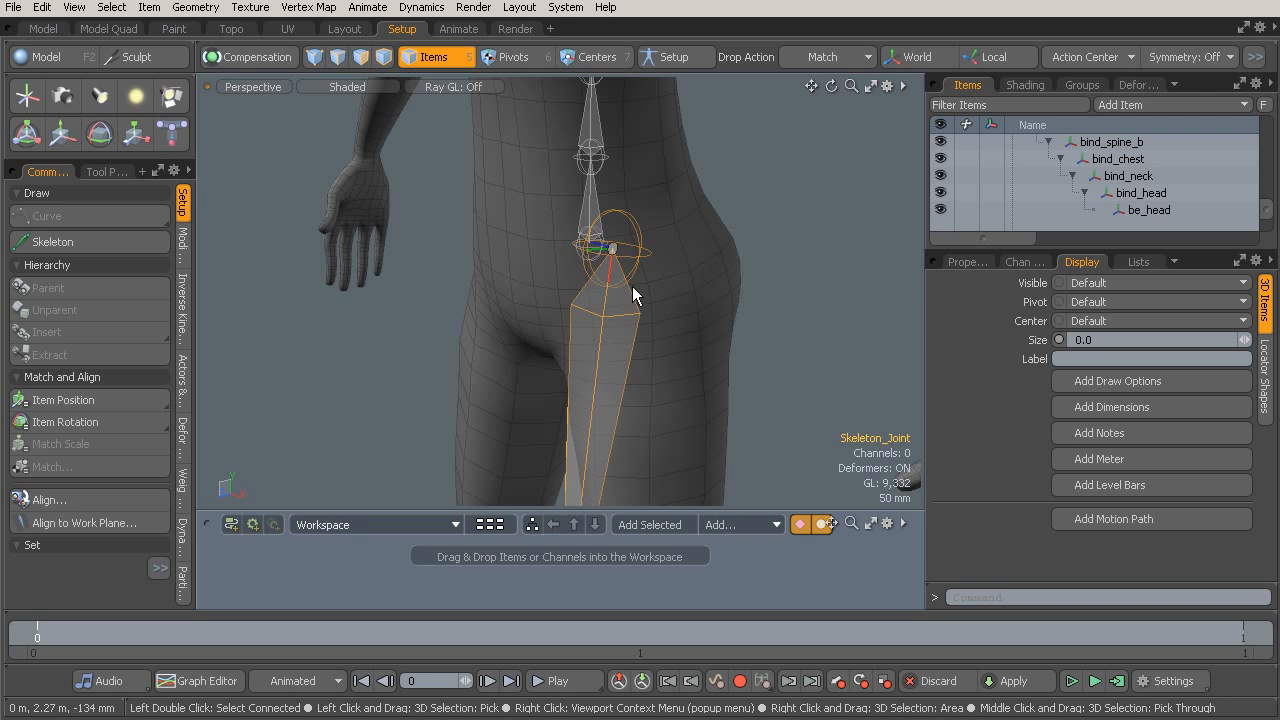
{"action": "left_click_drag", "start_coordinate": [629, 277], "coordinate": [552, 298], "text": "alt"}
{"action": "left_click_drag", "start_coordinate": [592, 350], "coordinate": [587, 241], "text": "alt+shift"}
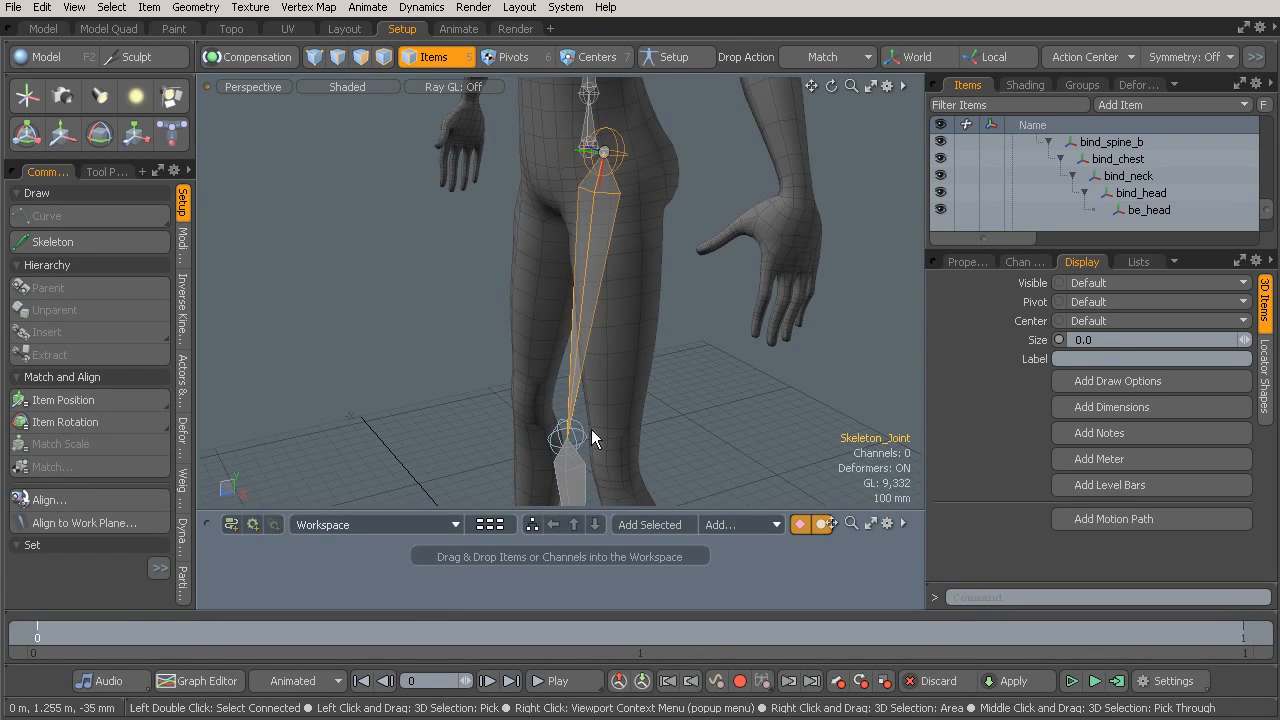
{"action": "left_click_drag", "start_coordinate": [578, 402], "coordinate": [632, 467], "text": "alt"}
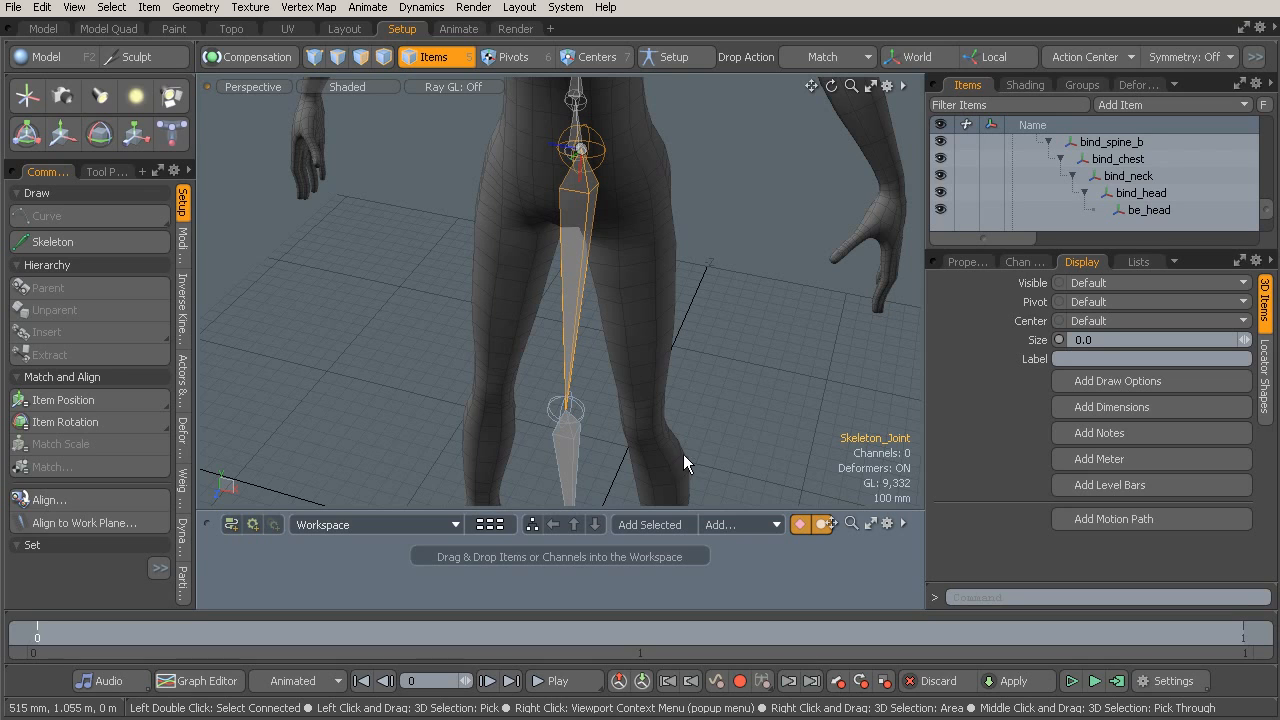
{"action": "left_click_drag", "start_coordinate": [662, 455], "coordinate": [622, 284], "text": "alt"}
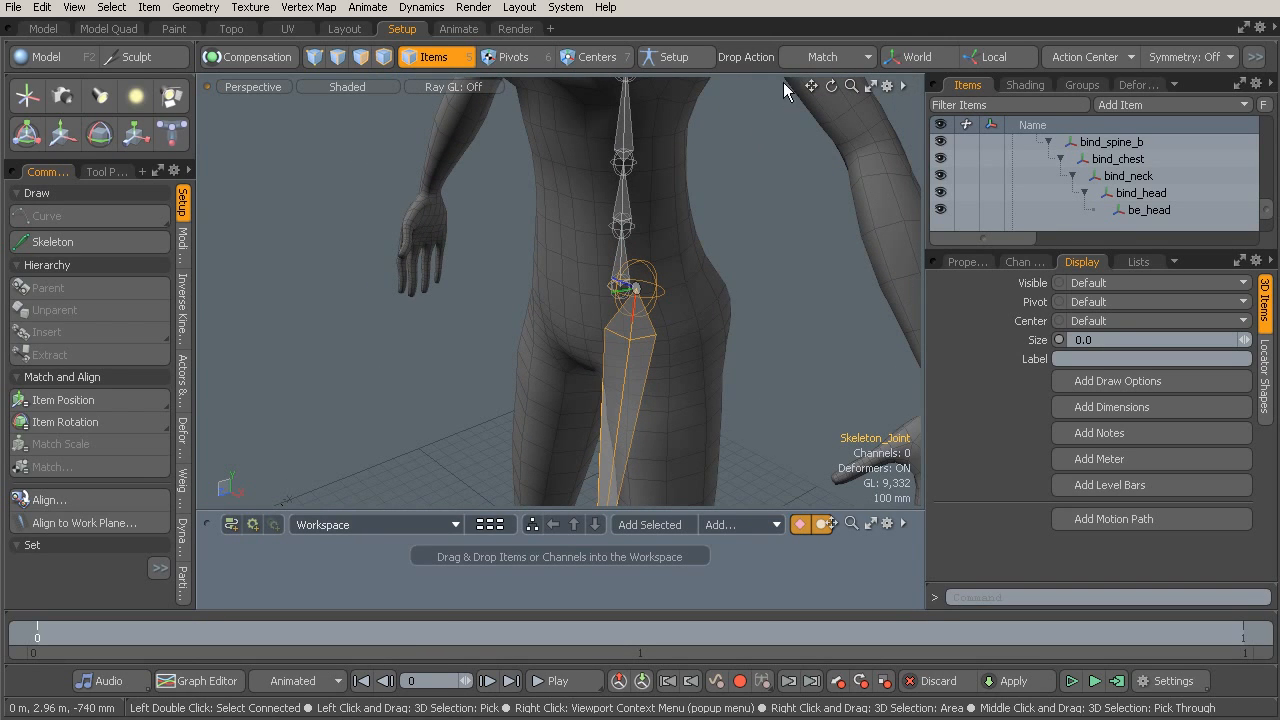
Set the drop action to Match Position and match the leg chain's top joint to the spine's root joint.
{"action": "left_click", "coordinate": [819, 59]}
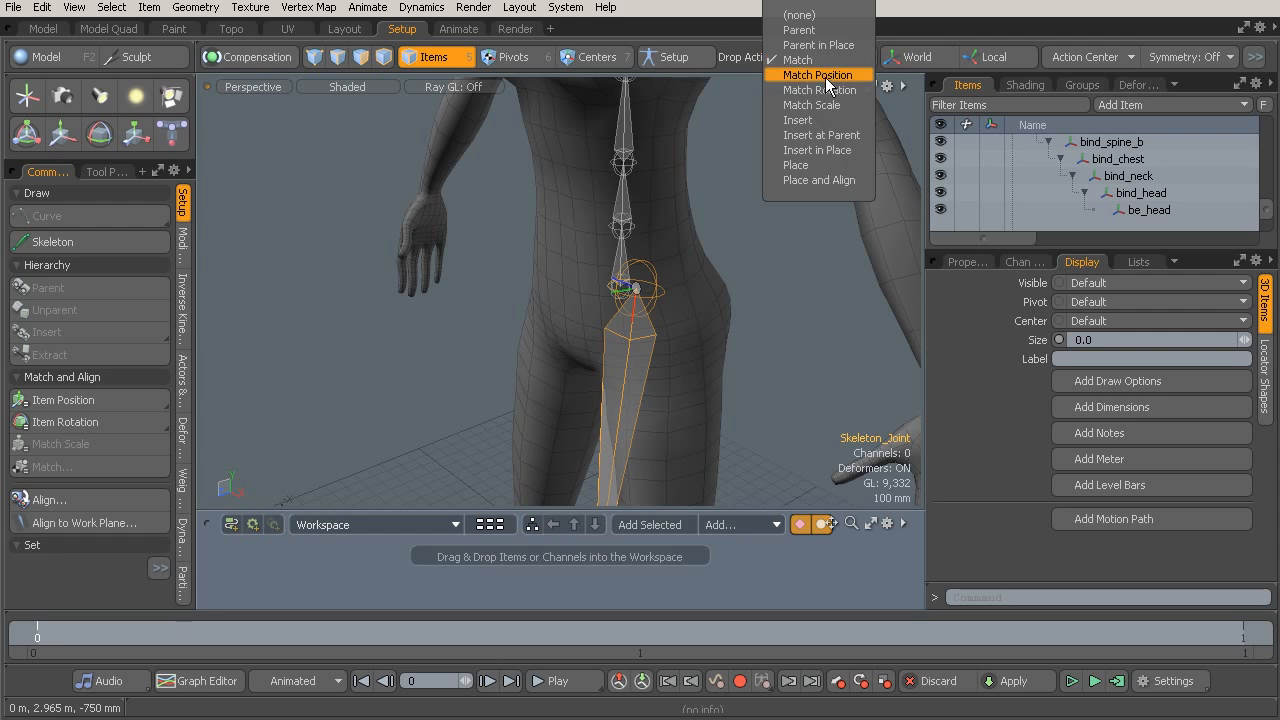
{"action": "left_click", "coordinate": [817, 76]}
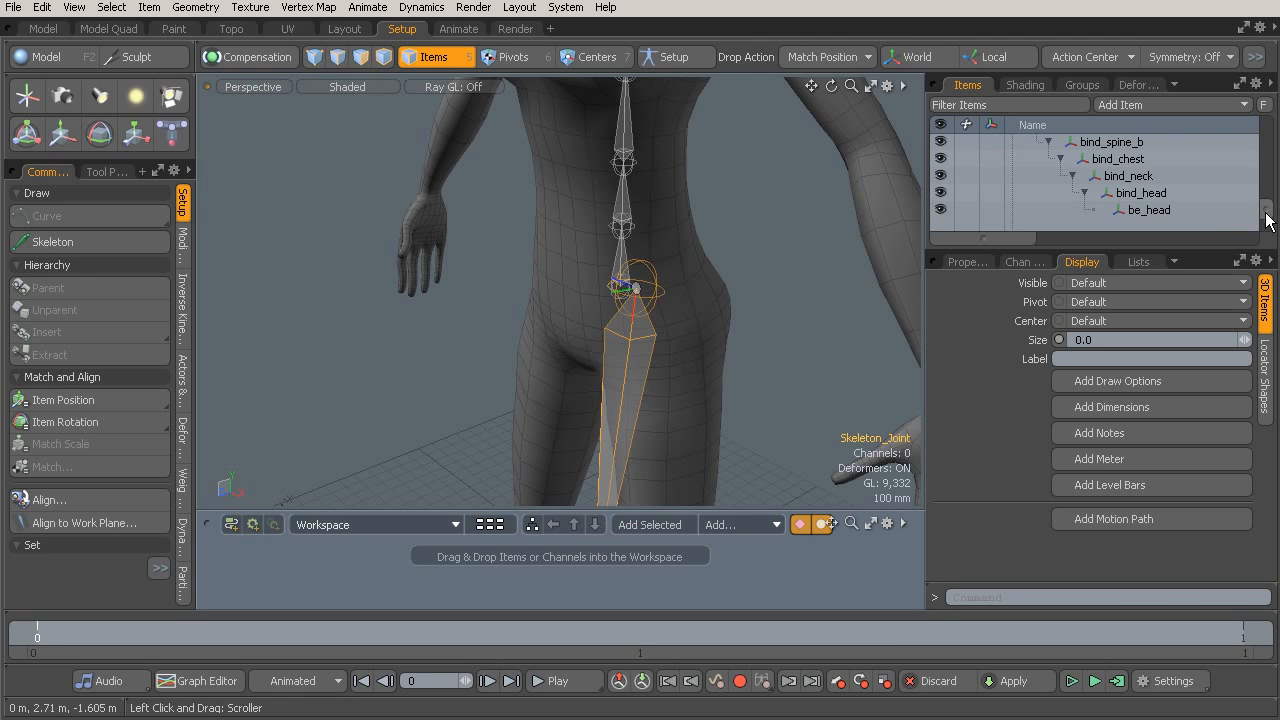
{"action": "scroll", "coordinate": [1123, 190], "scroll_direction": "down", "scroll_amount": 1}
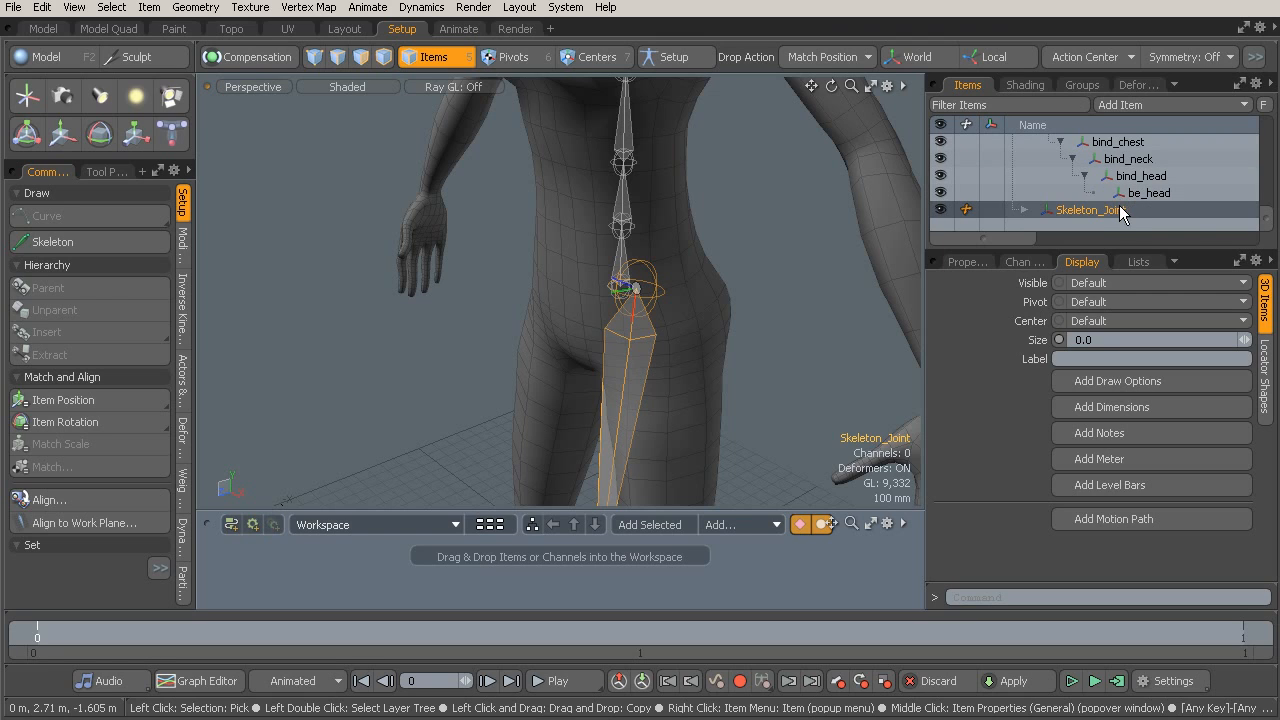
{"action": "left_click_drag", "start_coordinate": [1117, 217], "coordinate": [775, 173]}
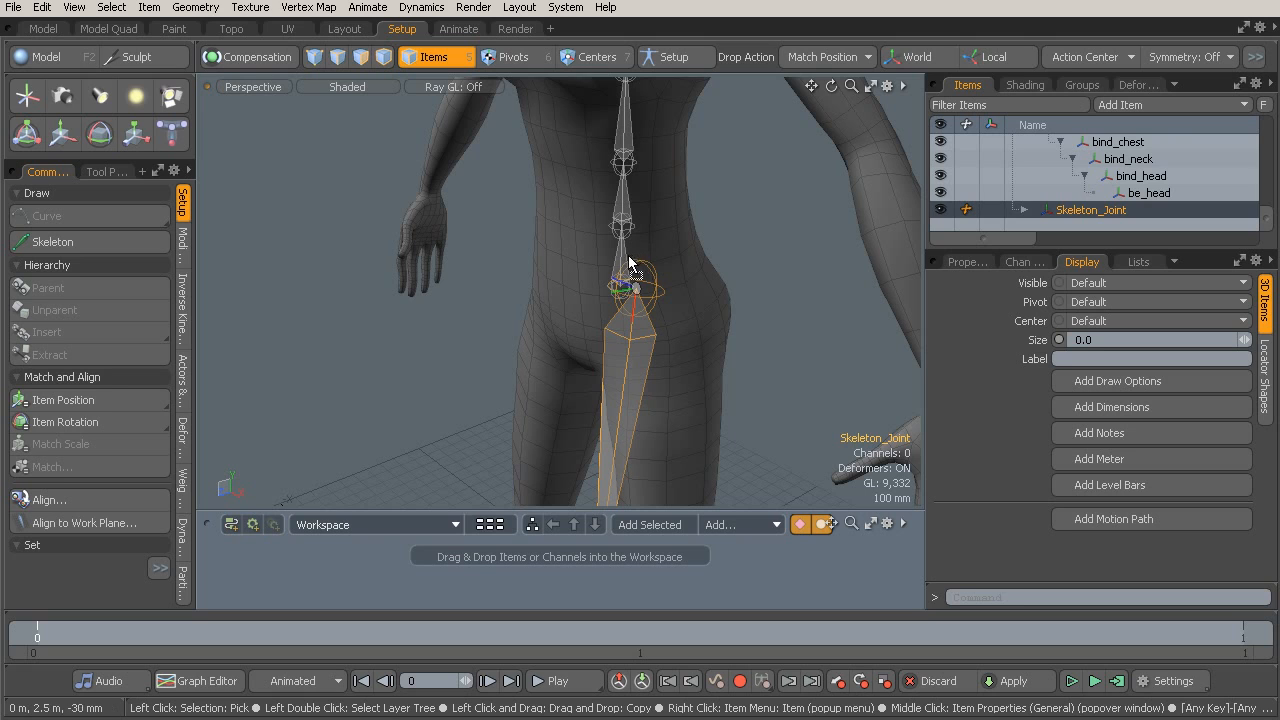
{"action": "left_click_drag", "start_coordinate": [632, 305], "coordinate": [664, 294], "text": "alt"}
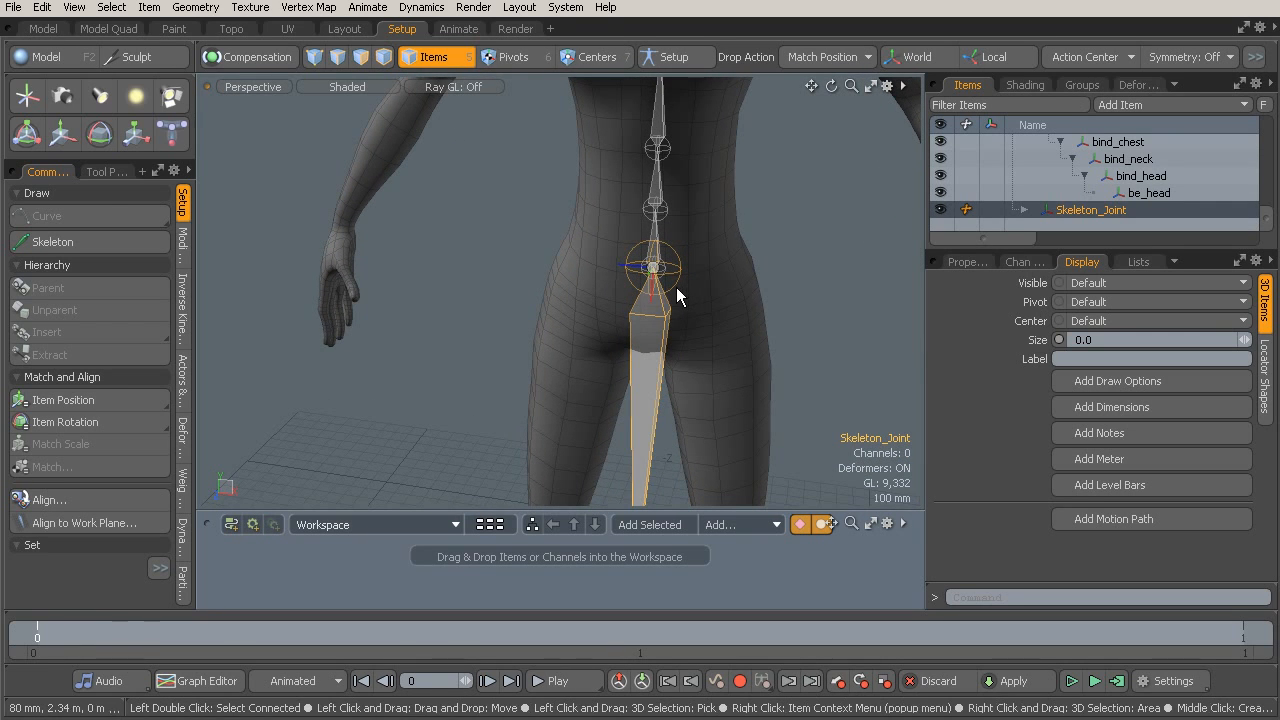
Move the leg chain's top joint sideways into the left hip and rotate it so the chain follows the leg.
{"action": "key", "text": "y"}
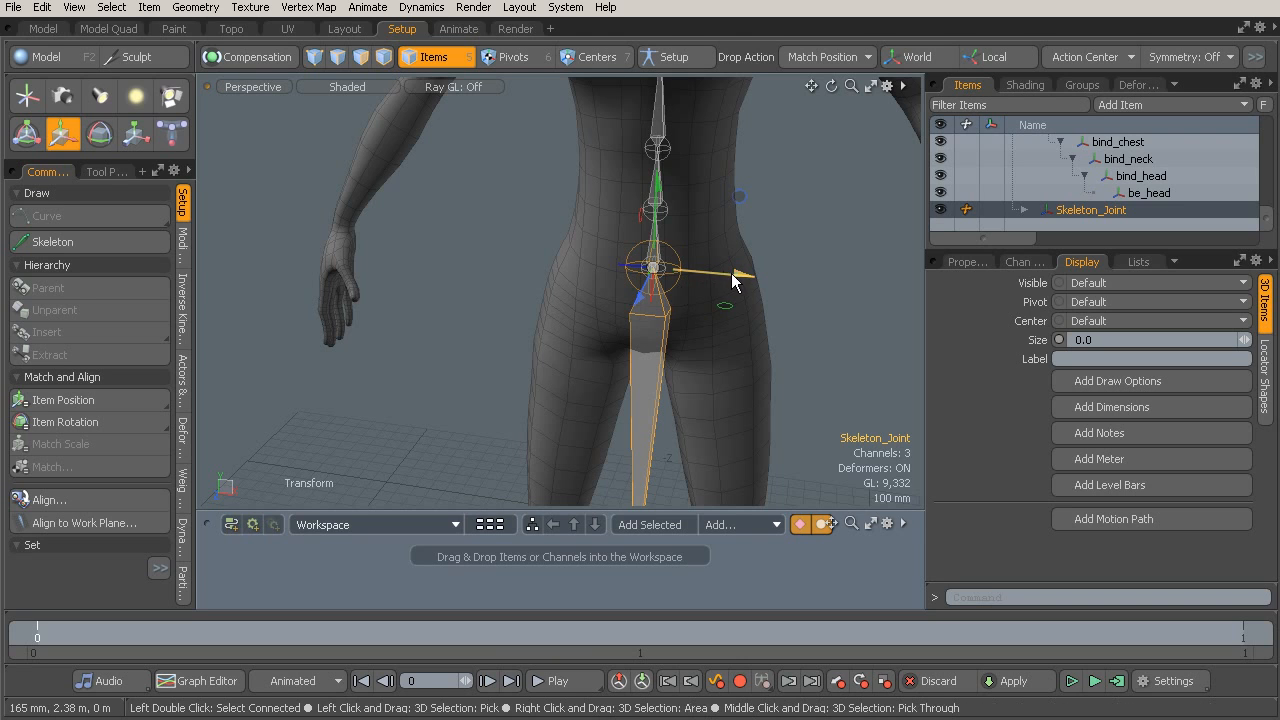
{"action": "left_click_drag", "start_coordinate": [742, 274], "coordinate": [655, 258]}
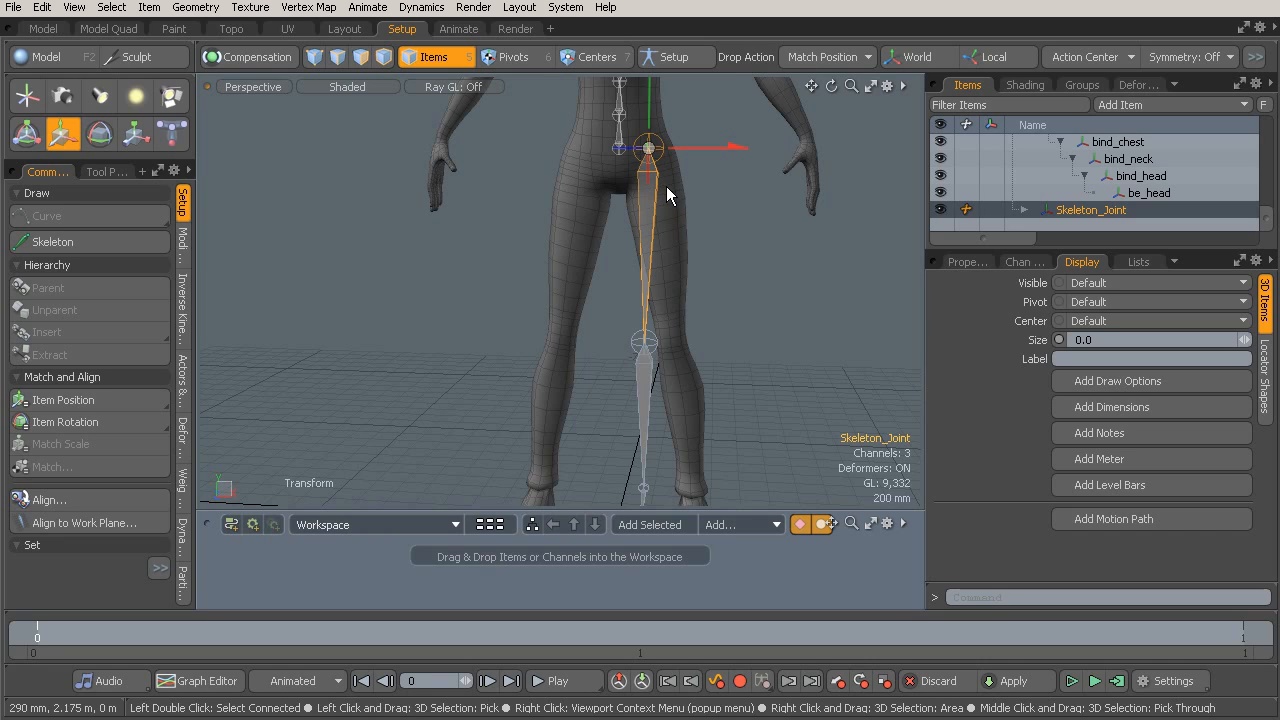
{"action": "key", "text": "e"}
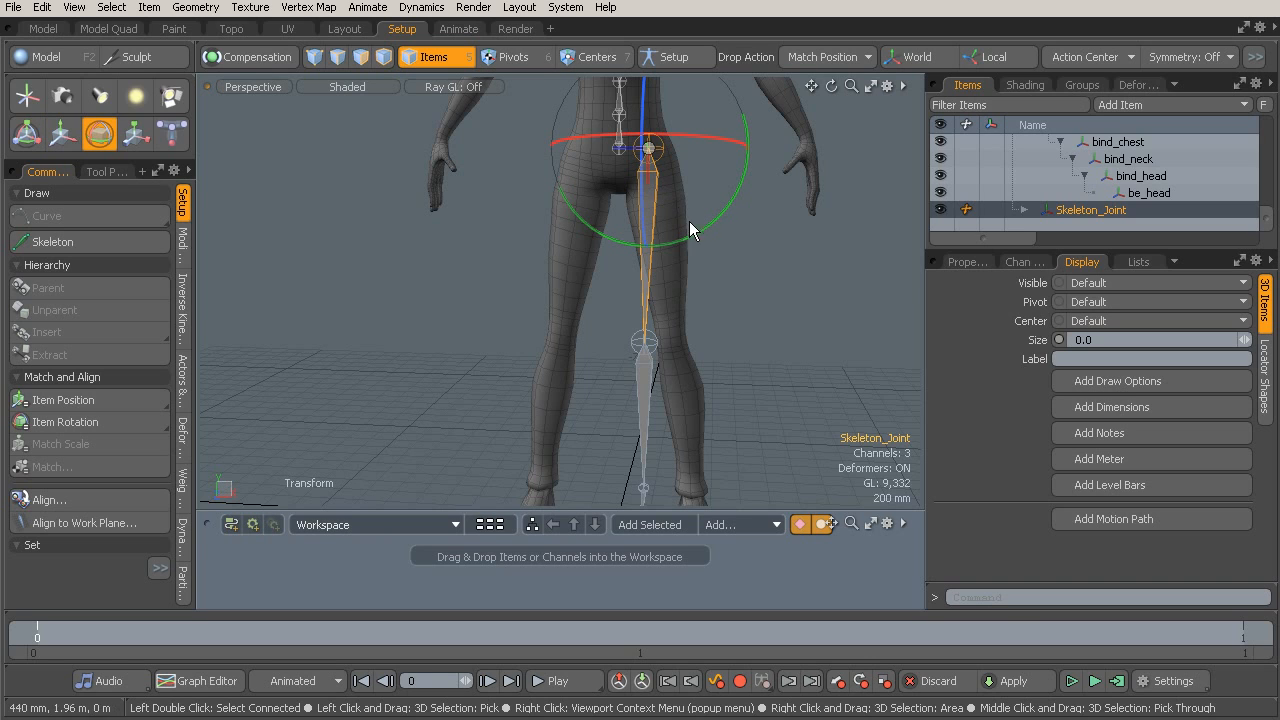
{"action": "left_click_drag", "start_coordinate": [699, 227], "coordinate": [718, 240]}
{"action": "key", "text": "alt"}
{"action": "left_click_drag", "start_coordinate": [681, 308], "coordinate": [660, 155], "text": "alt+shift"}
{"action": "left_click_drag", "start_coordinate": [647, 254], "coordinate": [752, 350], "text": "ctrl+alt"}
{"action": "left_click_drag", "start_coordinate": [752, 350], "coordinate": [704, 270], "text": "alt+shift"}
Rotate the ankle joint with the World action centre to align the foot joints with the shoe.
{"action": "left_click", "coordinate": [676, 289]}
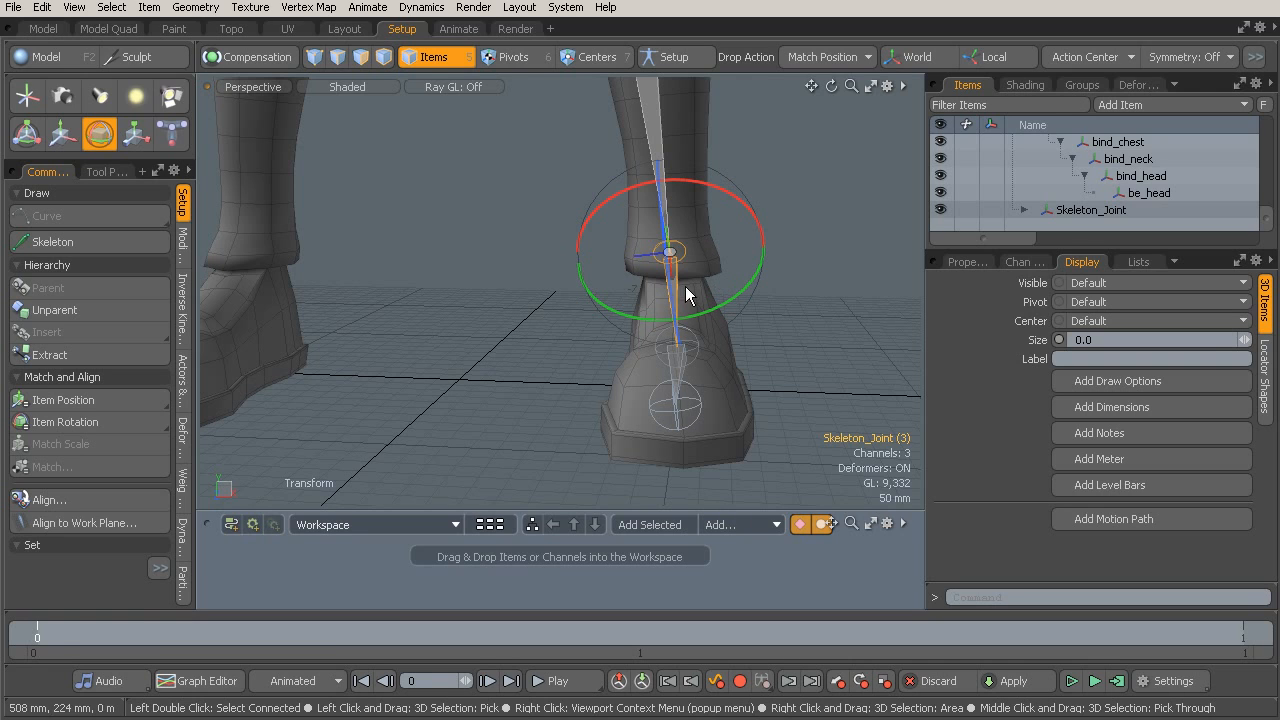
{"action": "left_click", "coordinate": [918, 59]}
{"action": "left_click_drag", "start_coordinate": [752, 213], "coordinate": [551, 303]}
Switch to moving with the Local action centre and examine the axes of the knee and ankle joints from several angles.
{"action": "left_click_drag", "start_coordinate": [680, 243], "coordinate": [622, 409], "text": "ctrl+alt"}
{"action": "left_click_drag", "start_coordinate": [636, 266], "coordinate": [520, 246], "text": "alt"}
{"action": "left_click", "coordinate": [575, 232]}
{"action": "left_click_drag", "start_coordinate": [607, 185], "coordinate": [641, 298], "text": "alt+shift"}
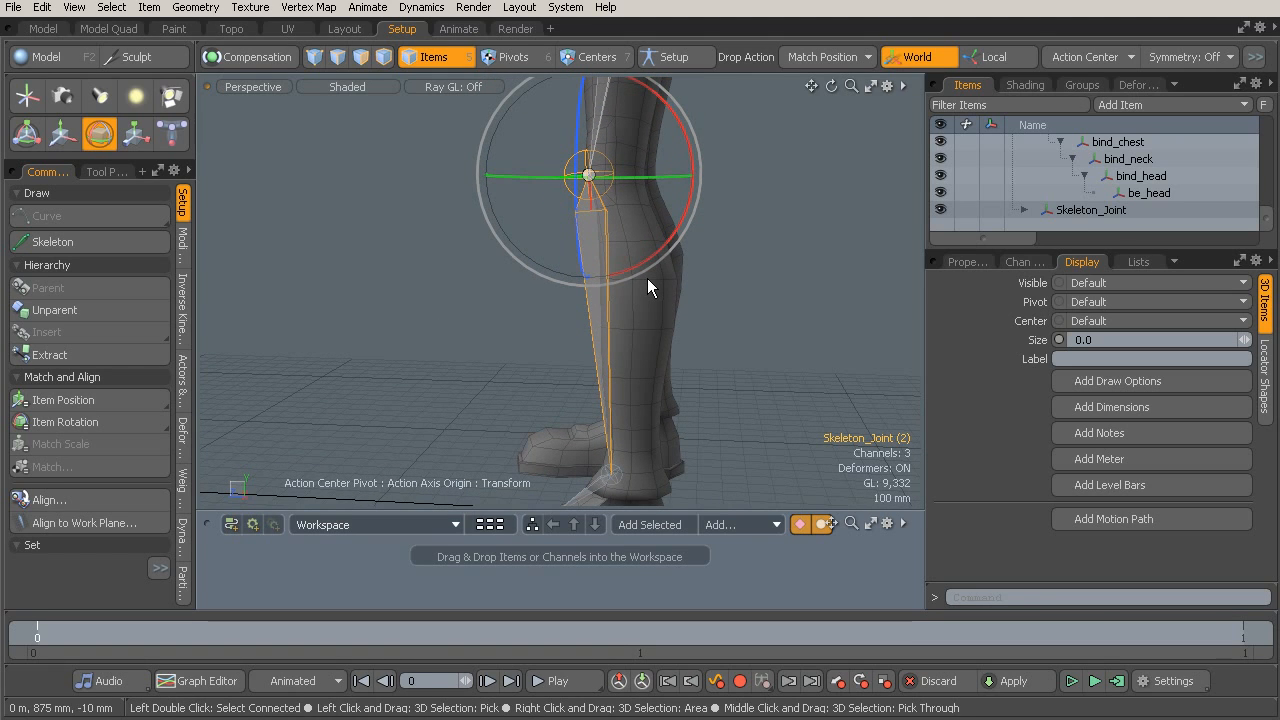
{"action": "key", "text": "w"}
{"action": "left_click_drag", "start_coordinate": [634, 223], "coordinate": [560, 250], "text": "alt"}
{"action": "left_click", "coordinate": [982, 56]}
{"action": "left_click_drag", "start_coordinate": [760, 215], "coordinate": [700, 216], "text": "alt"}
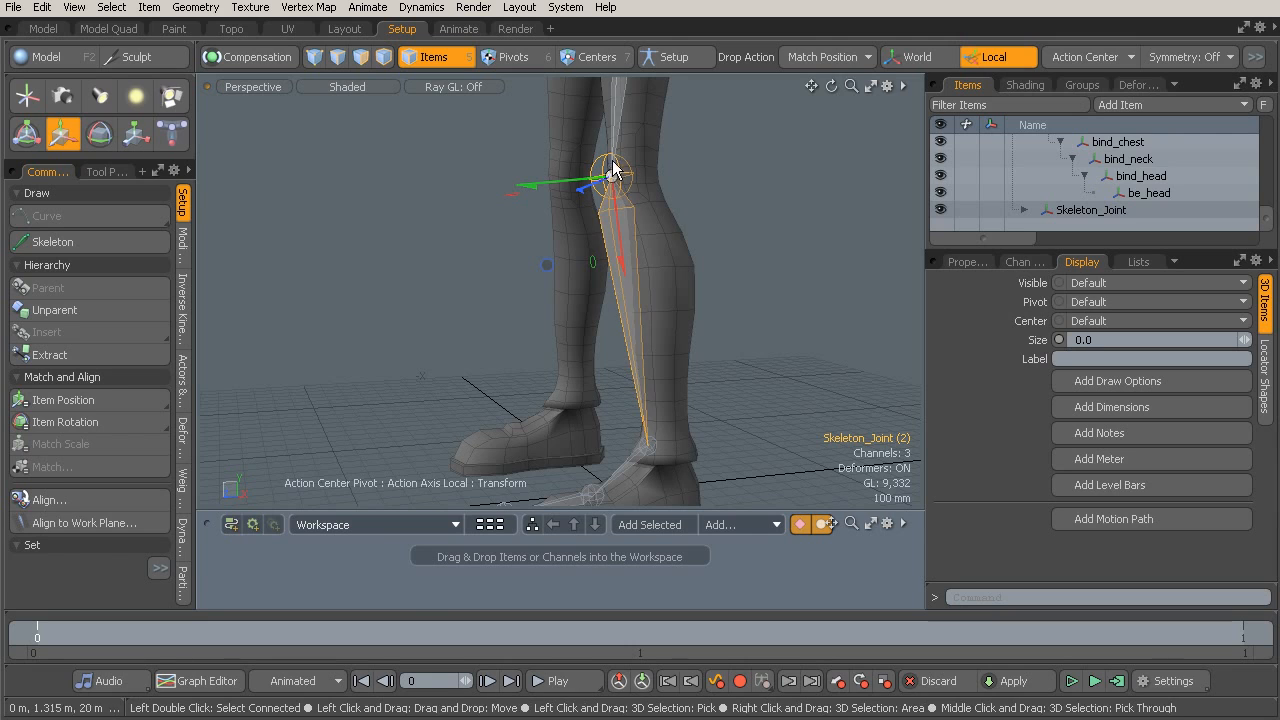
{"action": "left_click_drag", "start_coordinate": [659, 290], "coordinate": [592, 292], "text": "alt"}
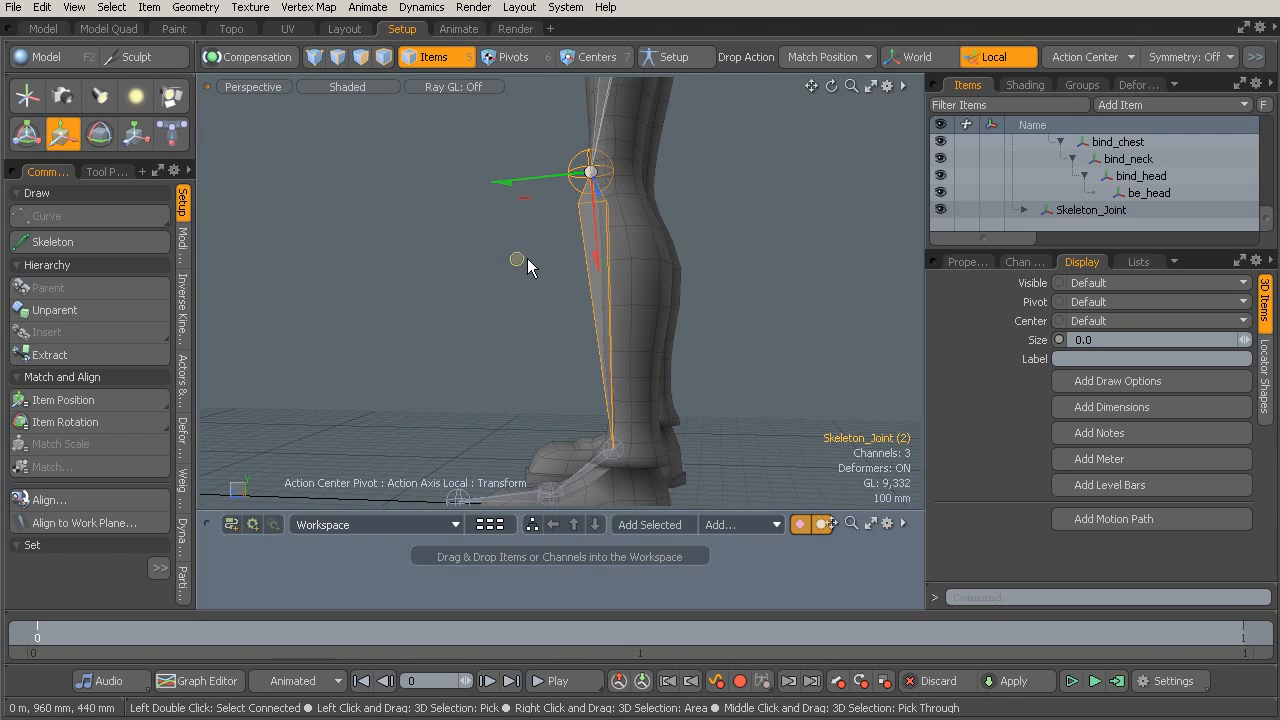
{"action": "left_click_drag", "start_coordinate": [630, 310], "coordinate": [635, 195], "text": "alt"}
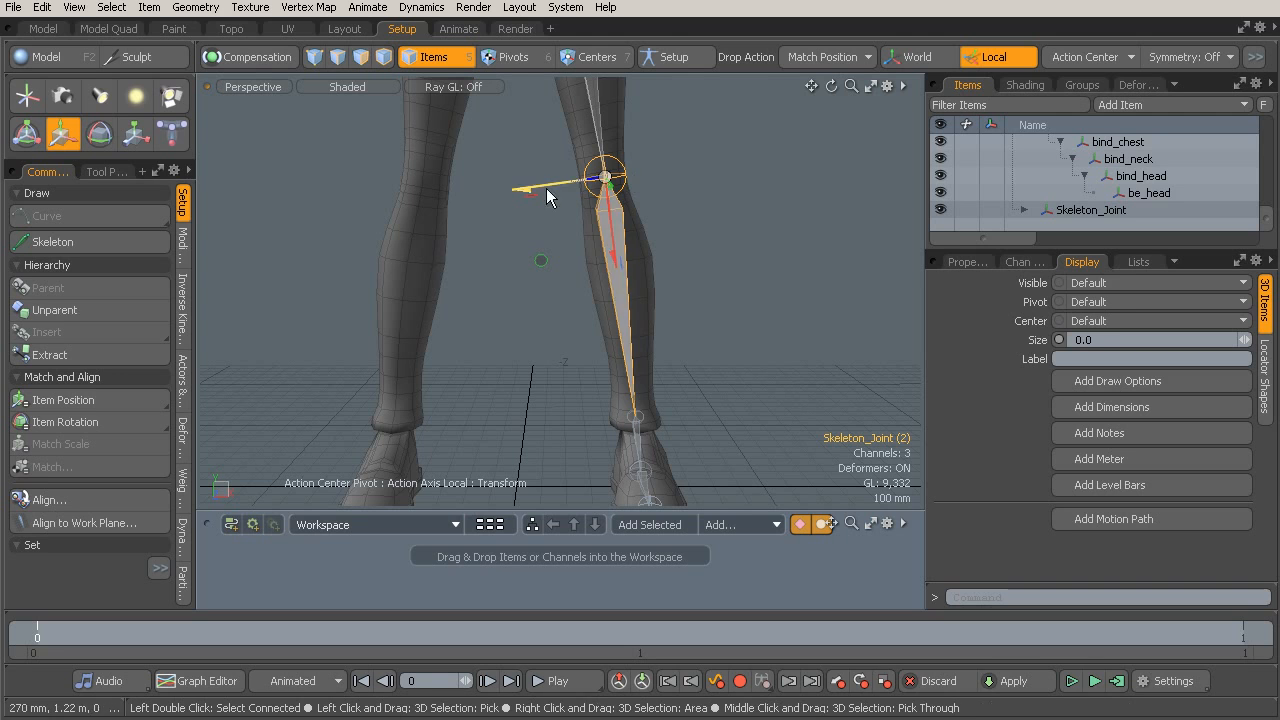
{"action": "left_click_drag", "start_coordinate": [674, 220], "coordinate": [532, 262], "text": "alt"}
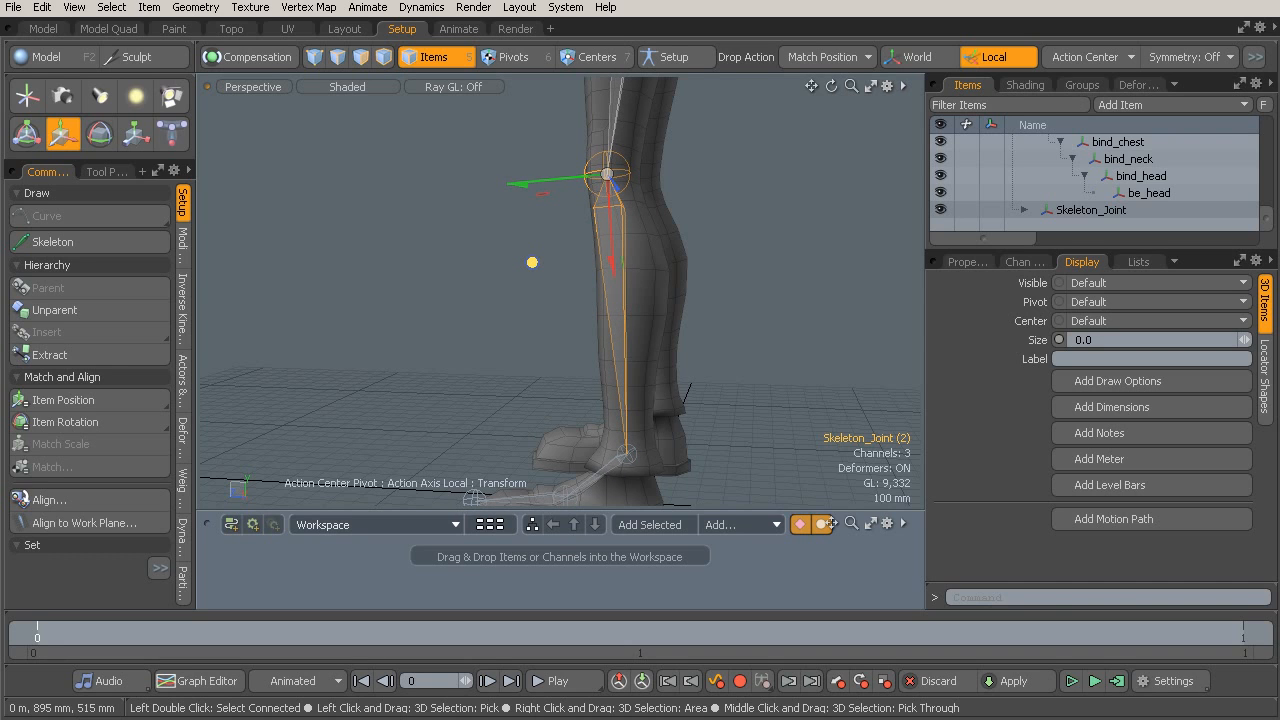
{"action": "left_click_drag", "start_coordinate": [594, 341], "coordinate": [579, 226], "text": "alt+shift"}
{"action": "left_click", "coordinate": [595, 350]}
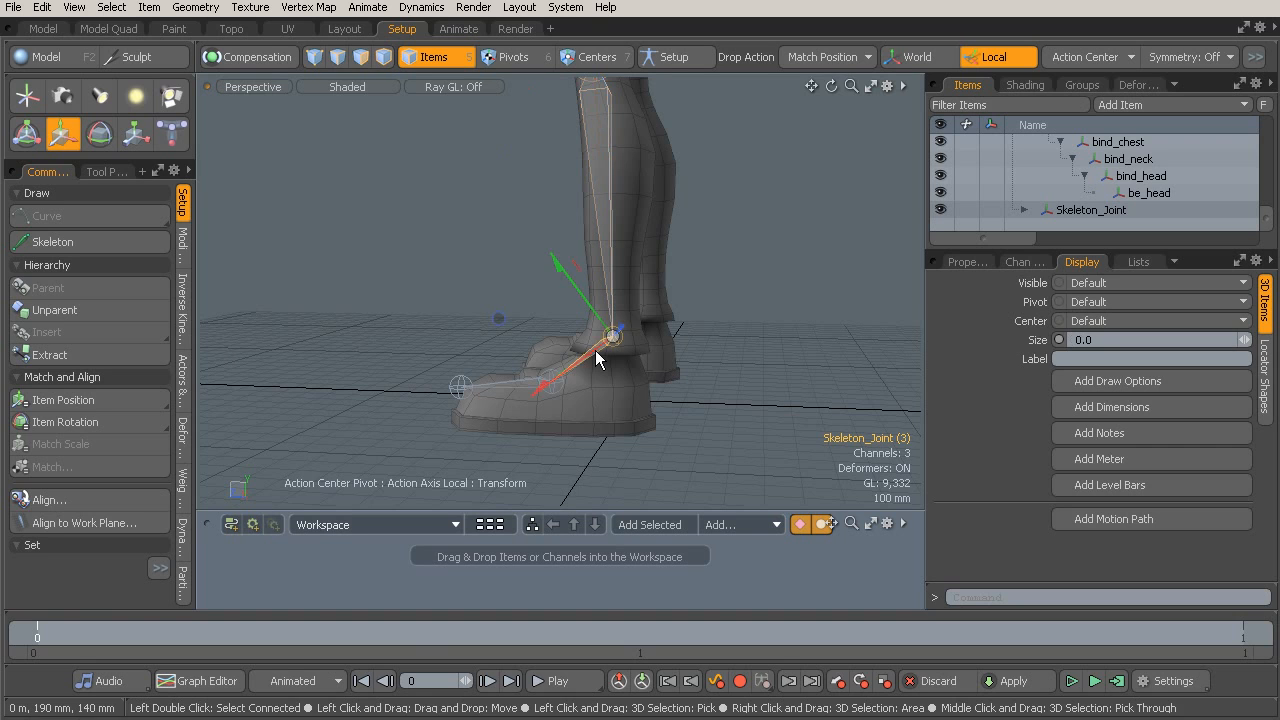
{"action": "left_click_drag", "start_coordinate": [577, 320], "coordinate": [654, 432], "text": "alt"}
{"action": "left_click_drag", "start_coordinate": [672, 306], "coordinate": [669, 340], "text": "alt+shift"}
{"action": "left_click_drag", "start_coordinate": [612, 262], "coordinate": [639, 264], "text": "alt"}
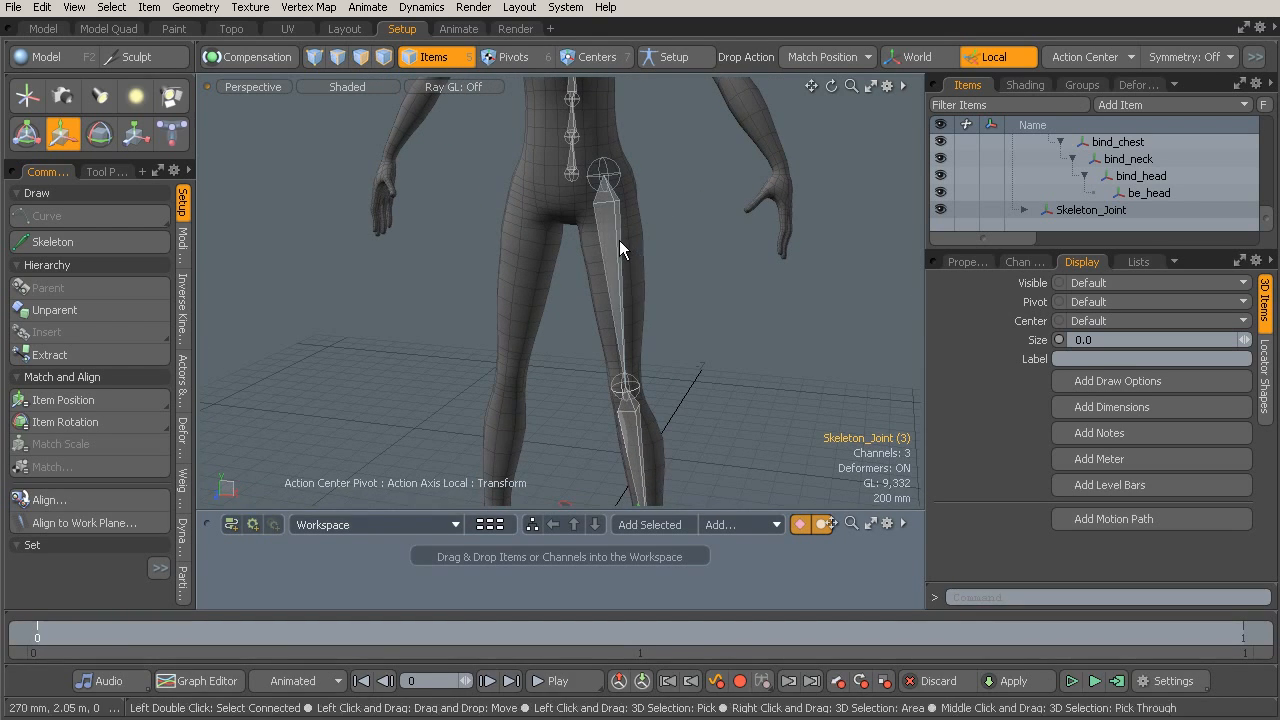
Rename the leg chain's top joint as bind_l_thigh.
{"action": "left_click", "coordinate": [1097, 210]}
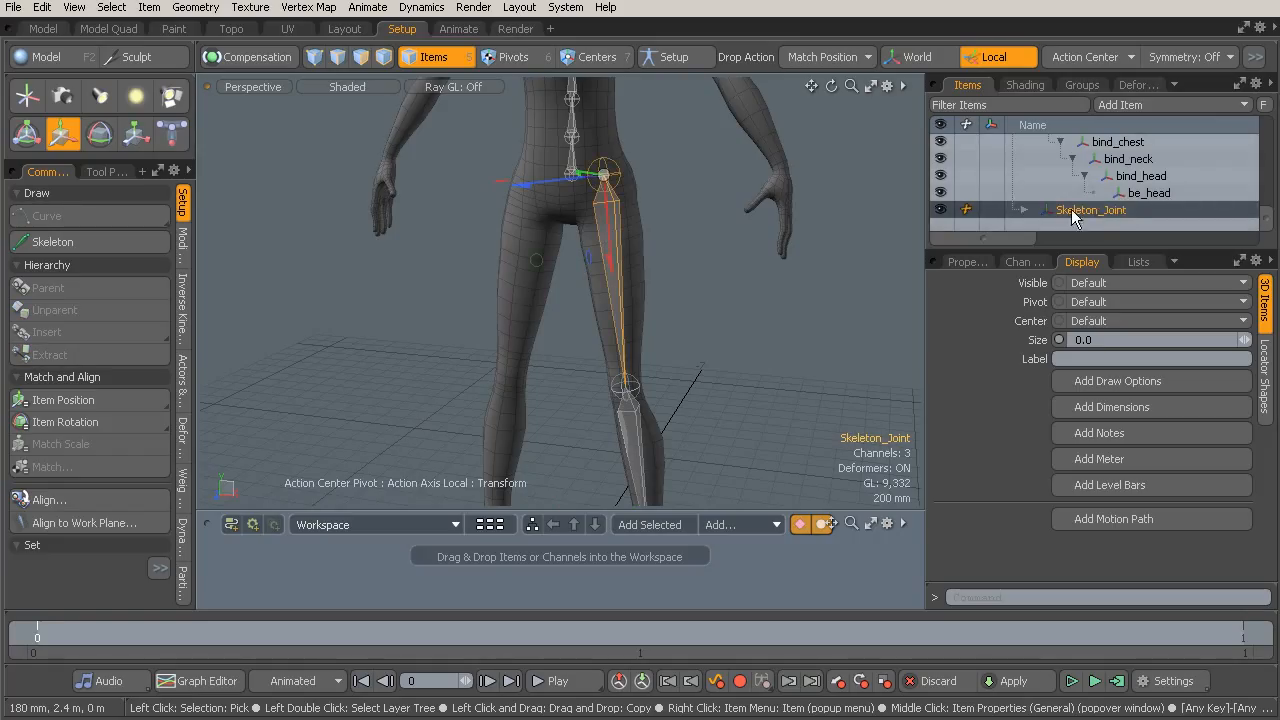
{"action": "double_click", "coordinate": [1091, 209]}
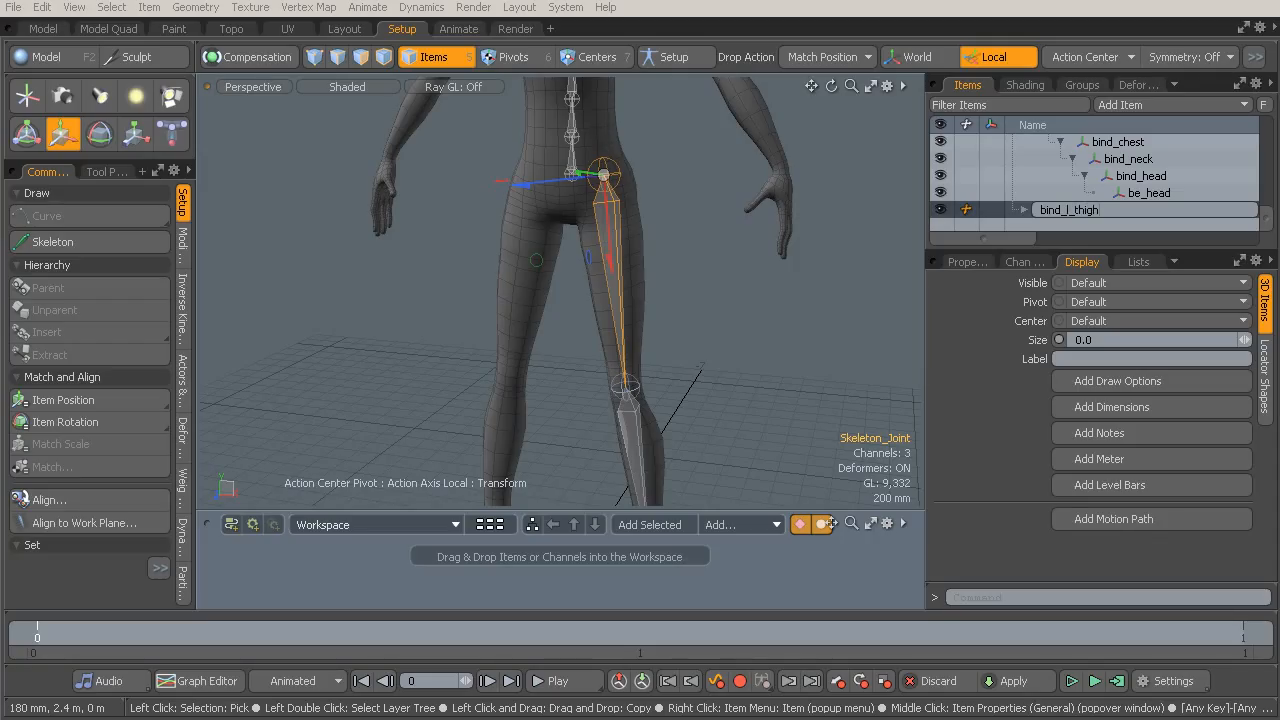
{"action": "key", "text": "Return"}
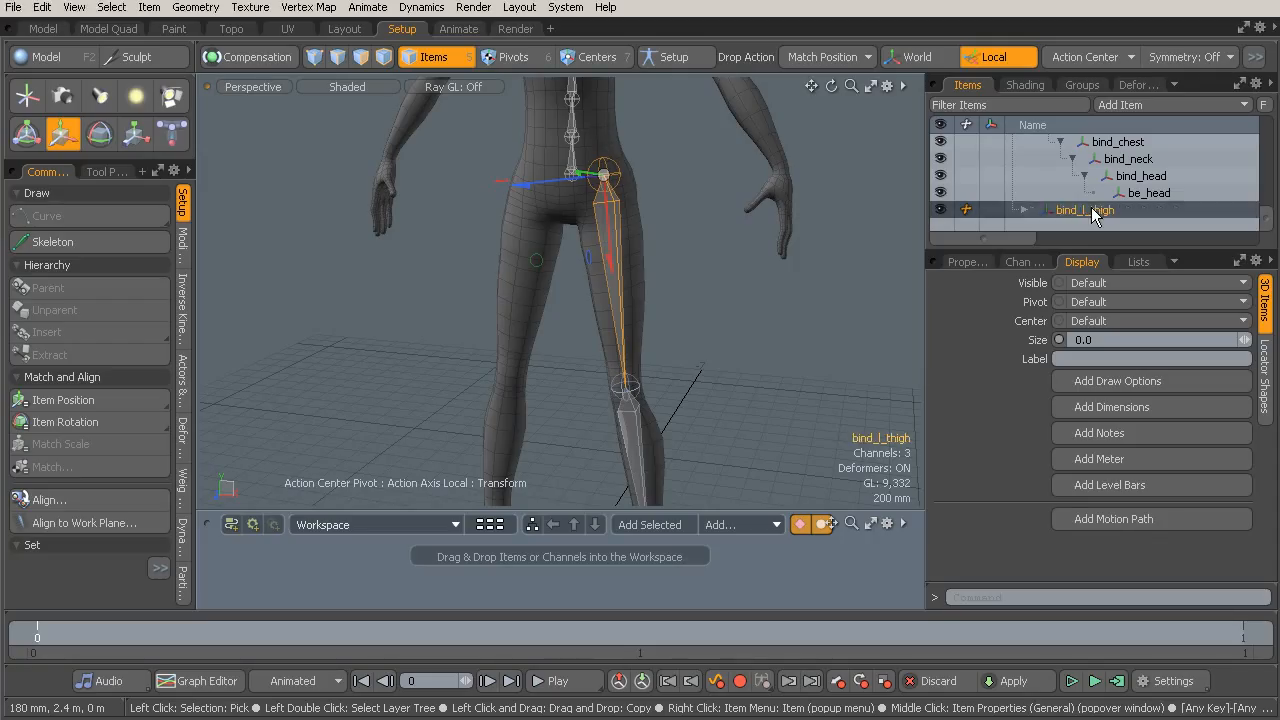
Expand the thigh joint's hierarchy and rename its child knee joint as bind_l_shin.
{"action": "left_click", "coordinate": [1023, 211]}
{"action": "left_click", "coordinate": [1112, 210]}
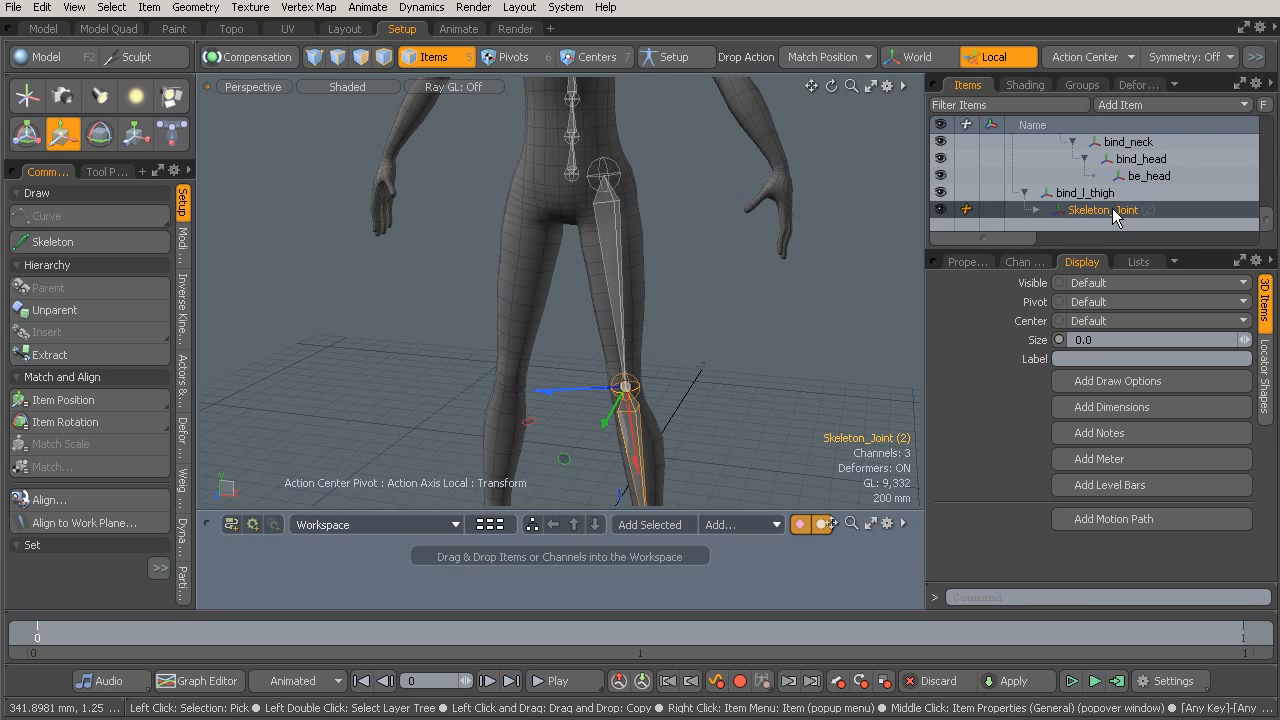
{"action": "left_click", "coordinate": [1112, 209]}
{"action": "type", "text": "bind_l_shin"}
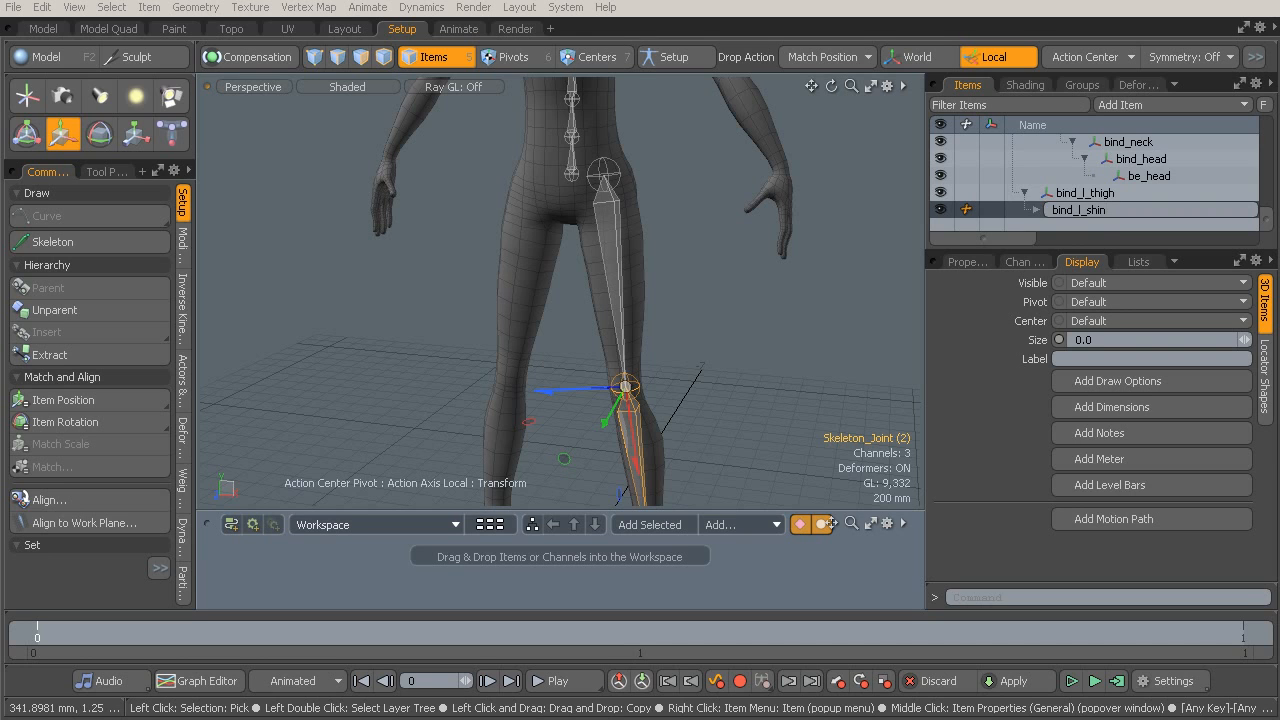
{"action": "key", "text": "Return"}
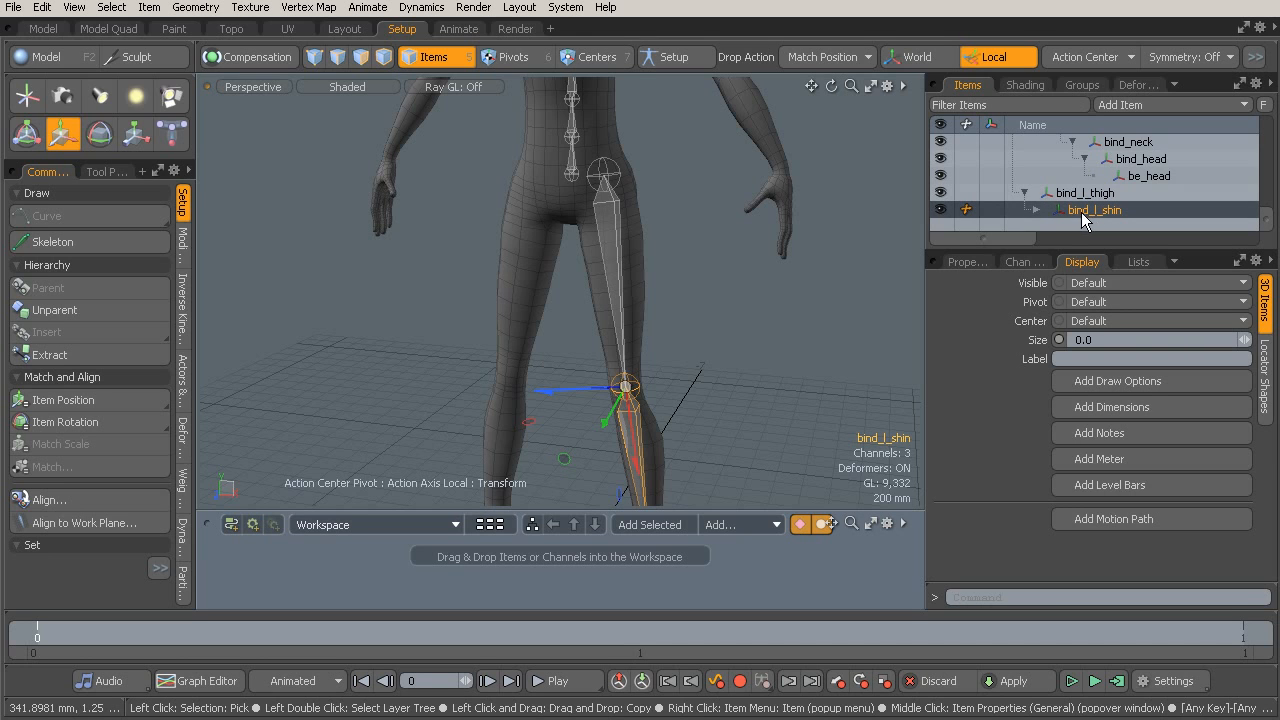
{"action": "left_click_drag", "start_coordinate": [774, 323], "coordinate": [729, 263], "text": "alt"}
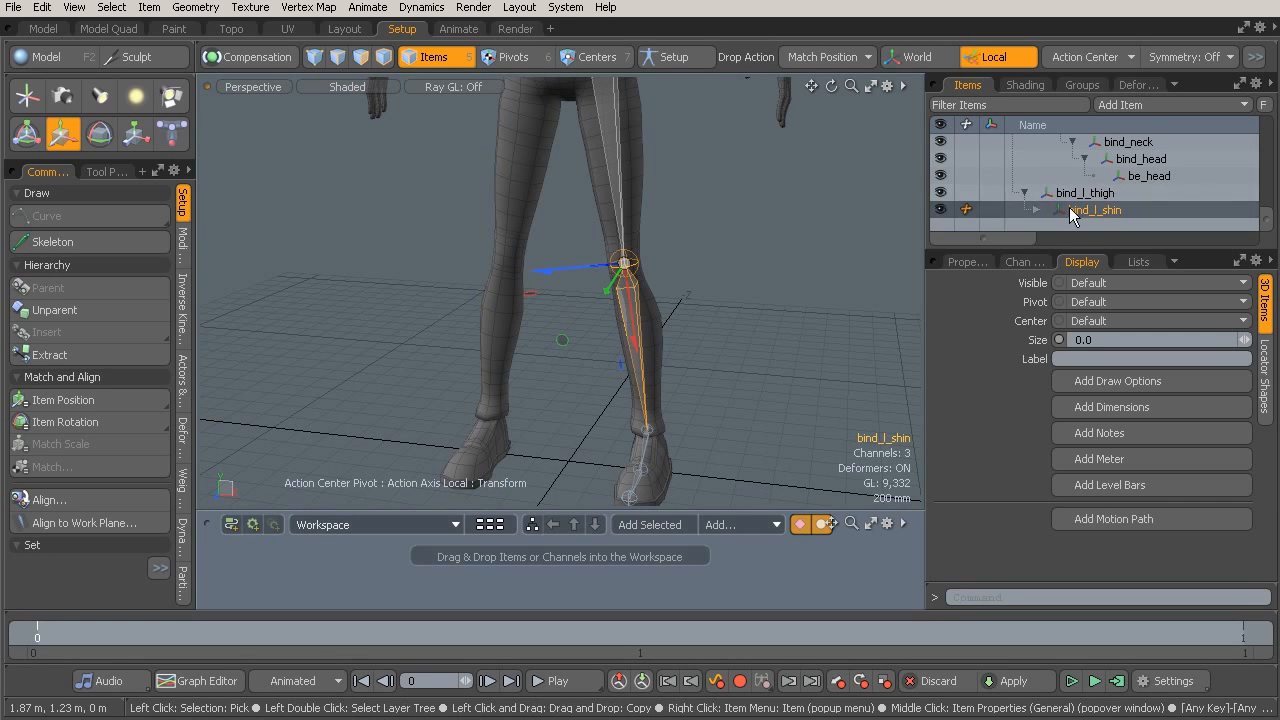
Select each joint of the left leg chain in turn, from bind_l_thigh to be_l_toe, and check its name and axes.
{"action": "left_click_drag", "start_coordinate": [860, 262], "coordinate": [766, 271], "text": "alt"}
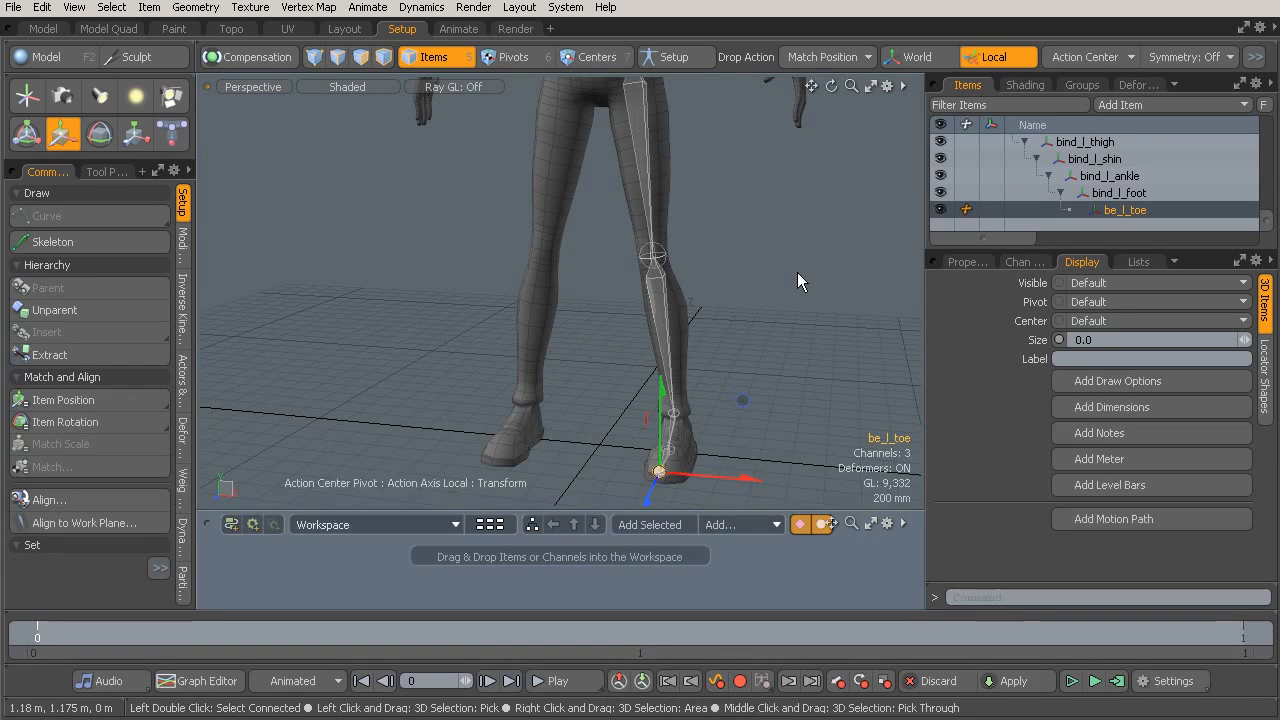
{"action": "left_click", "coordinate": [1106, 141]}
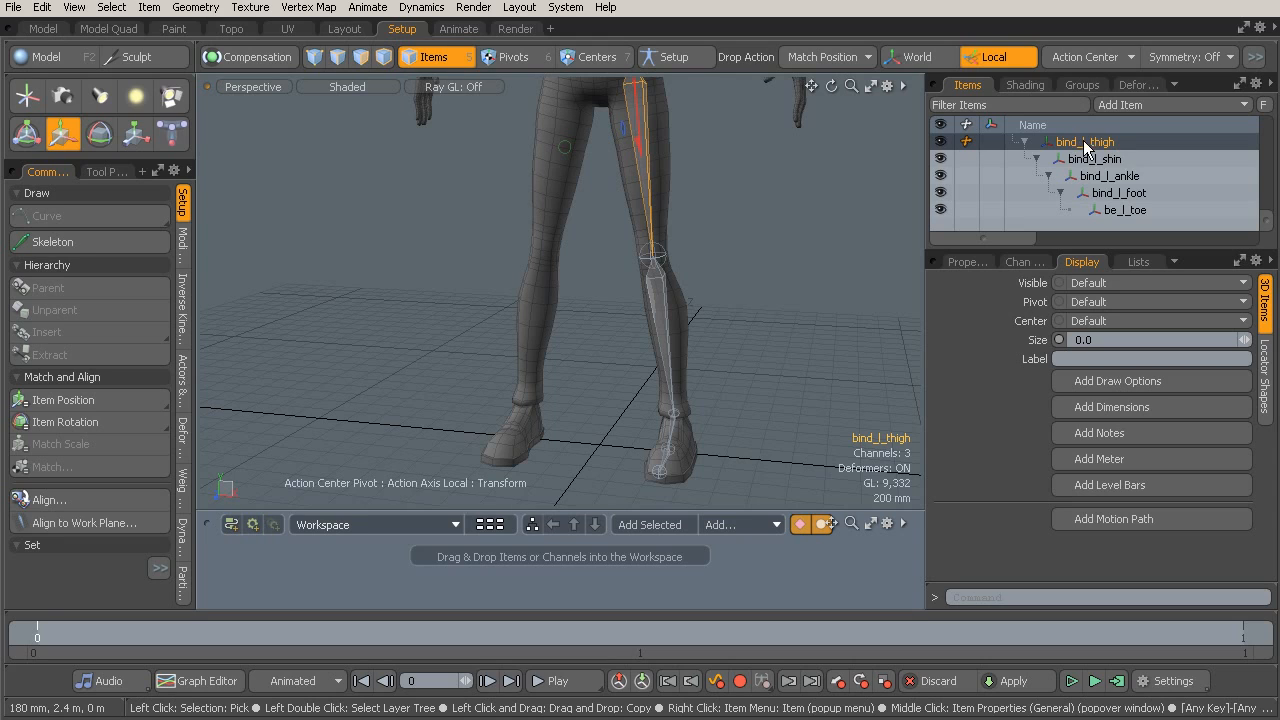
{"action": "left_click", "coordinate": [1100, 158]}
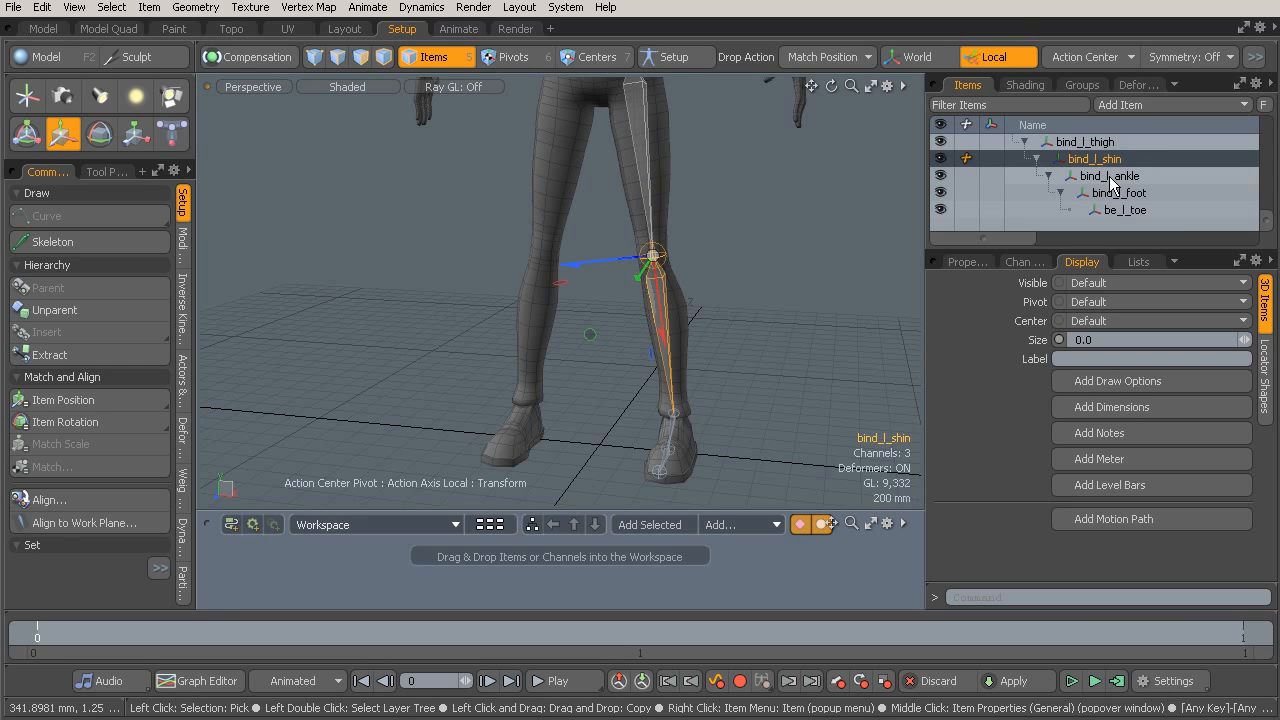
{"action": "left_click", "coordinate": [1112, 176]}
{"action": "left_click", "coordinate": [1130, 194]}
{"action": "left_click", "coordinate": [1122, 211]}
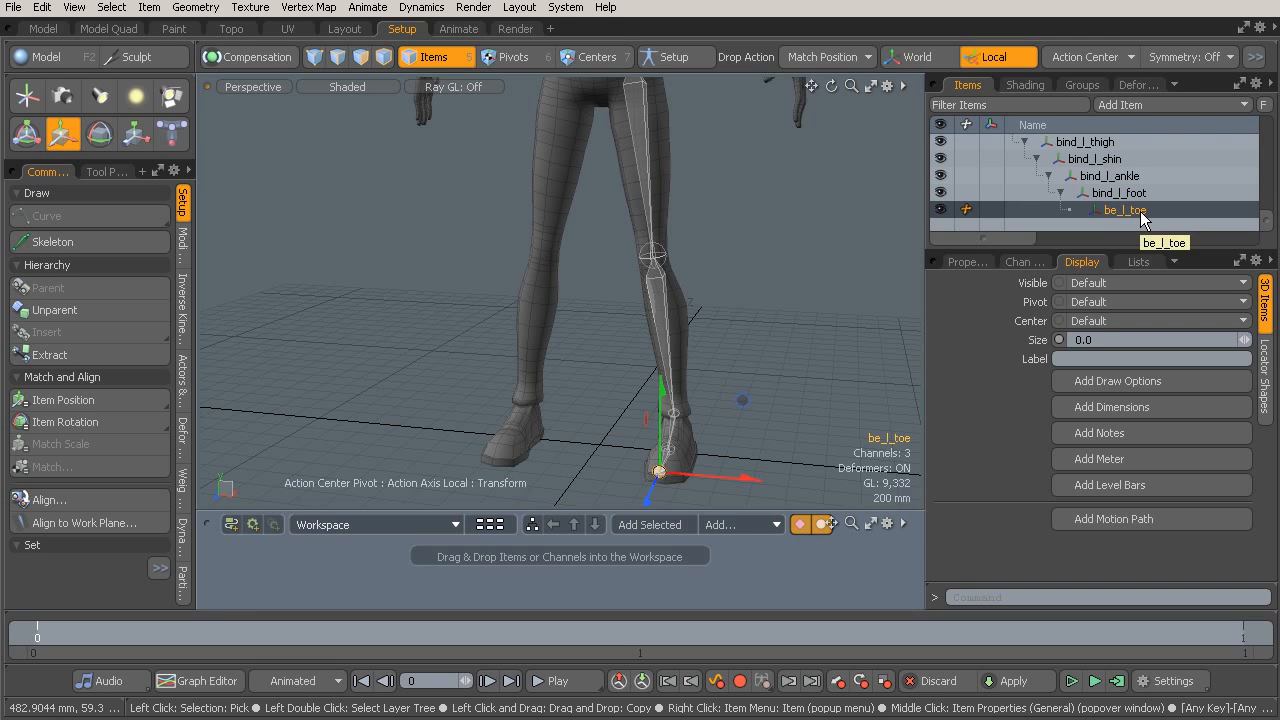
{"action": "left_click_drag", "start_coordinate": [739, 270], "coordinate": [597, 240], "text": "alt"}
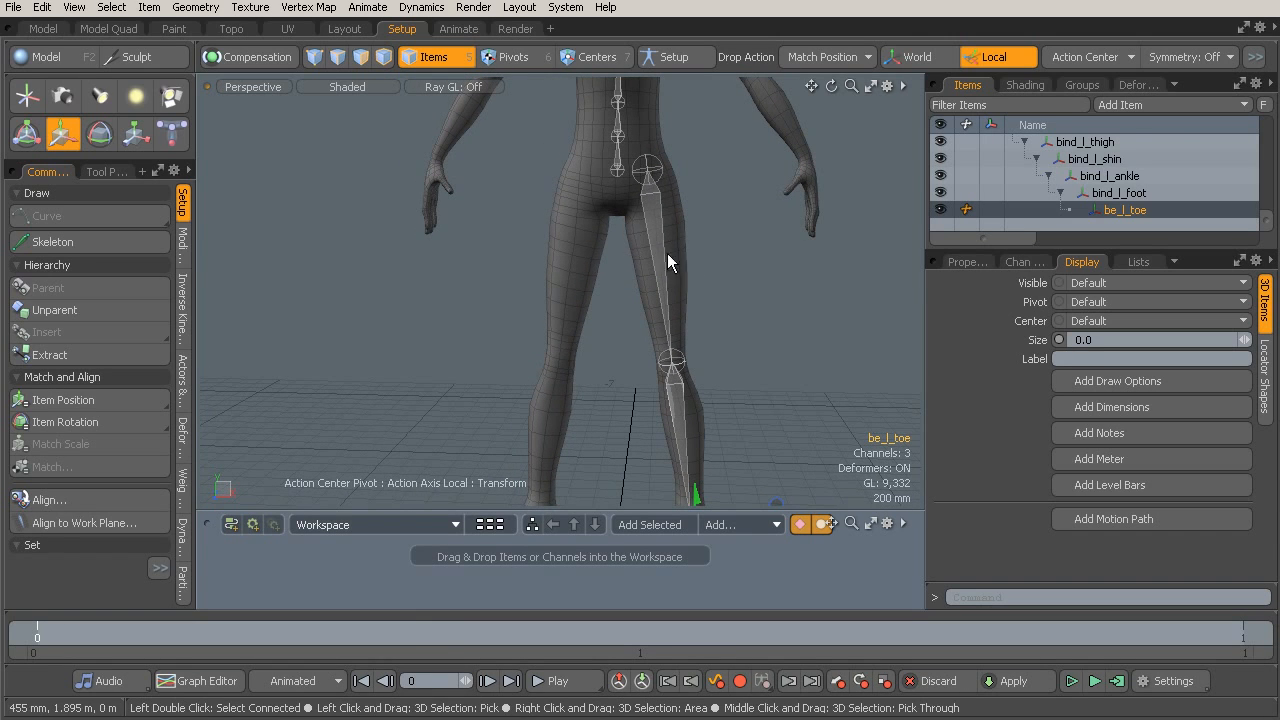
Mirror the whole bind_l_thigh joint hierarchy across X to create the right leg chain.
{"action": "left_click", "coordinate": [1077, 145]}
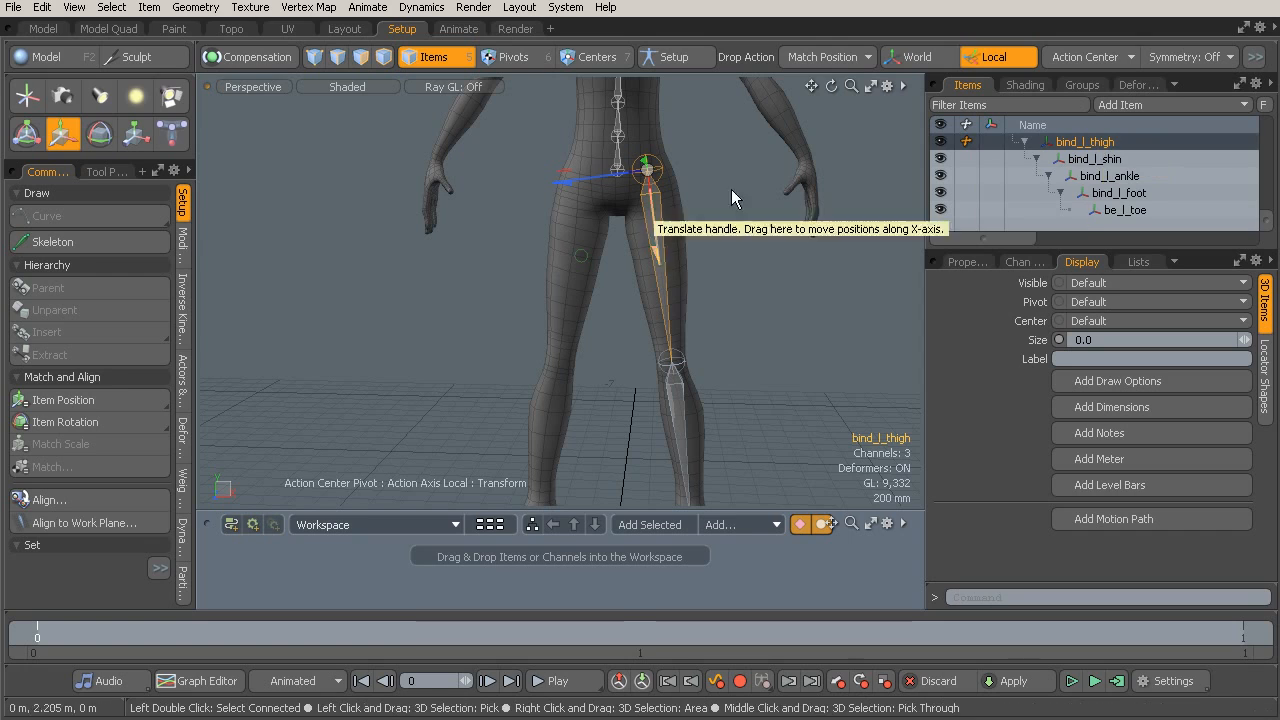
{"action": "left_click", "coordinate": [157, 567]}
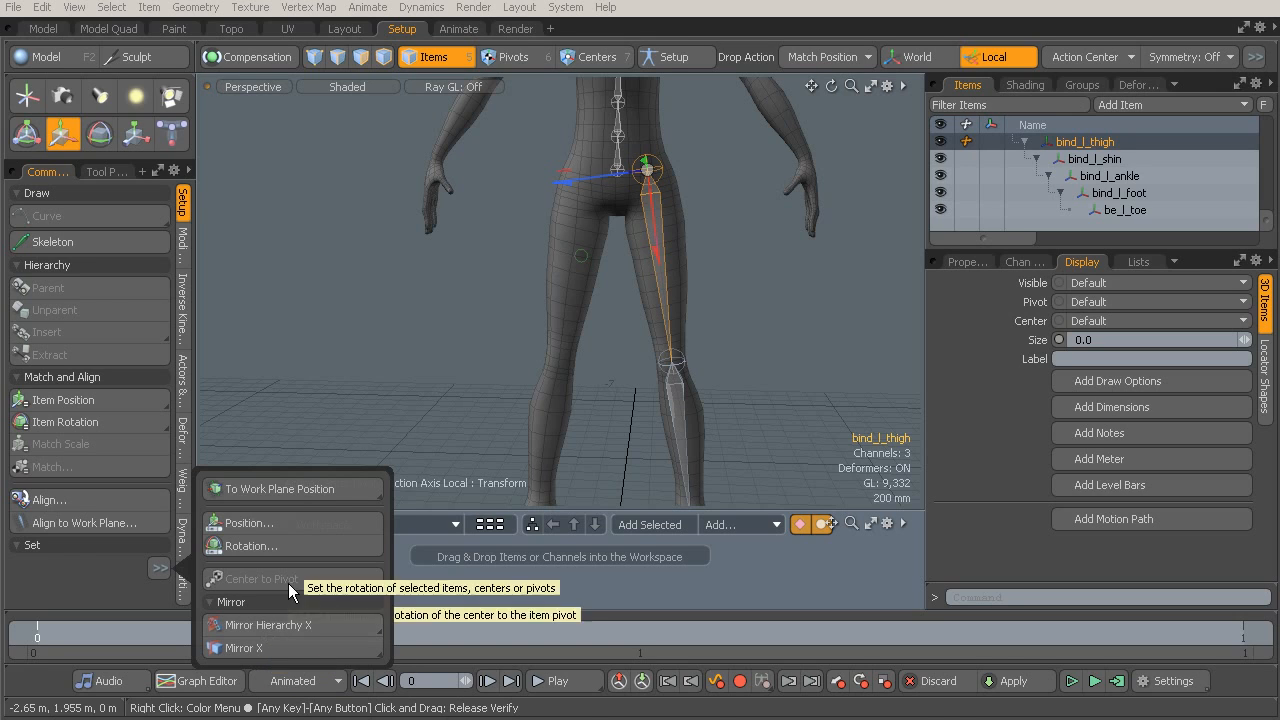
{"action": "left_click_drag", "start_coordinate": [357, 382], "coordinate": [287, 467], "text": "alt"}
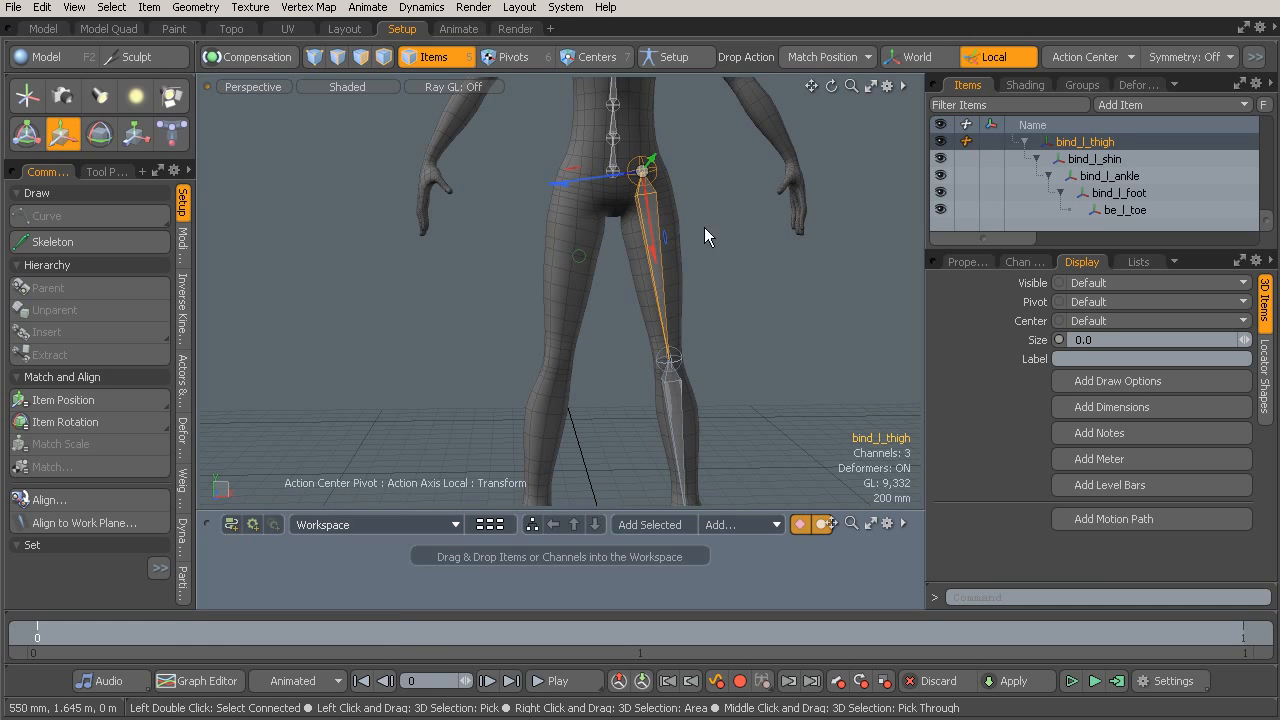
{"action": "left_click_drag", "start_coordinate": [234, 494], "coordinate": [451, 314], "text": "alt"}
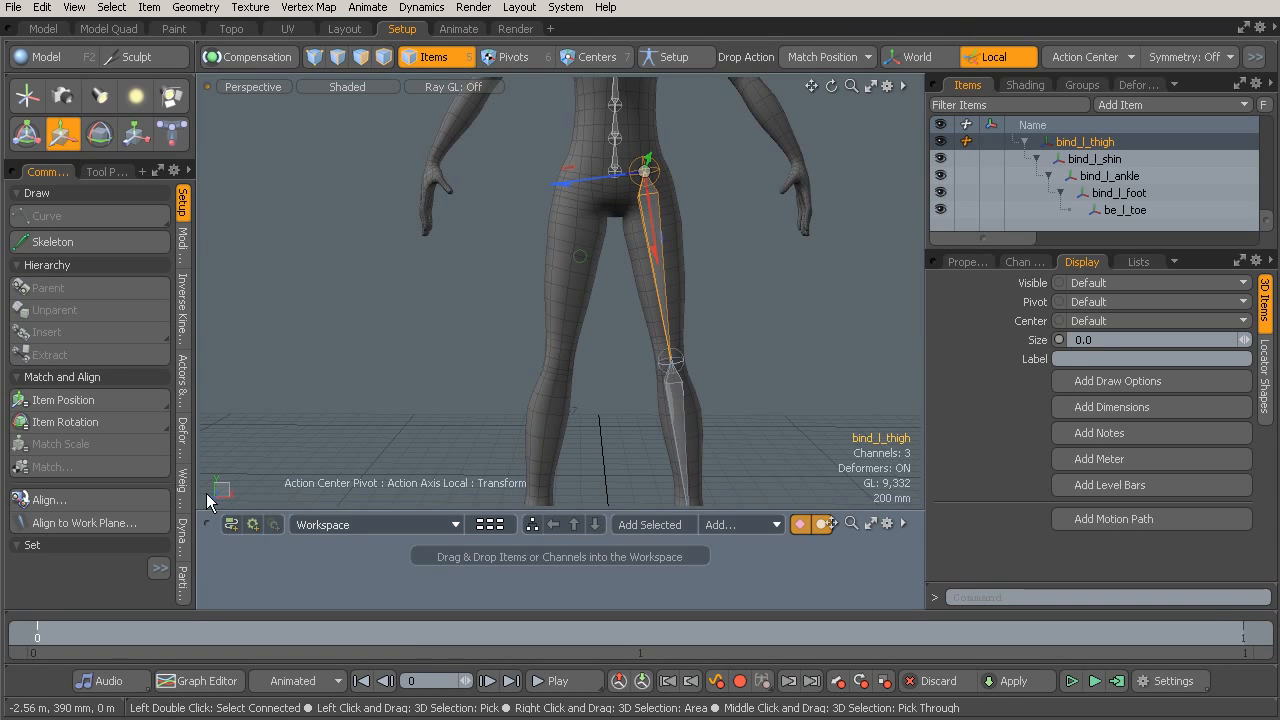
{"action": "left_click", "coordinate": [159, 568]}
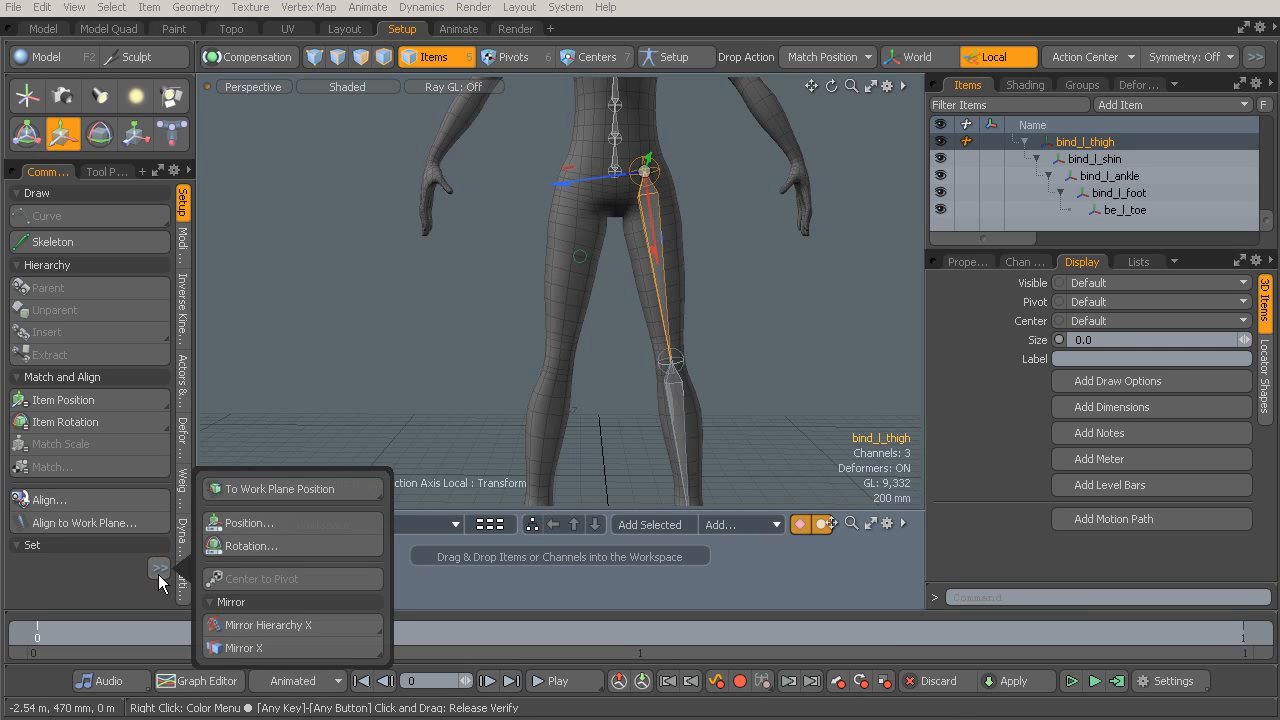
{"action": "left_click", "coordinate": [259, 628]}
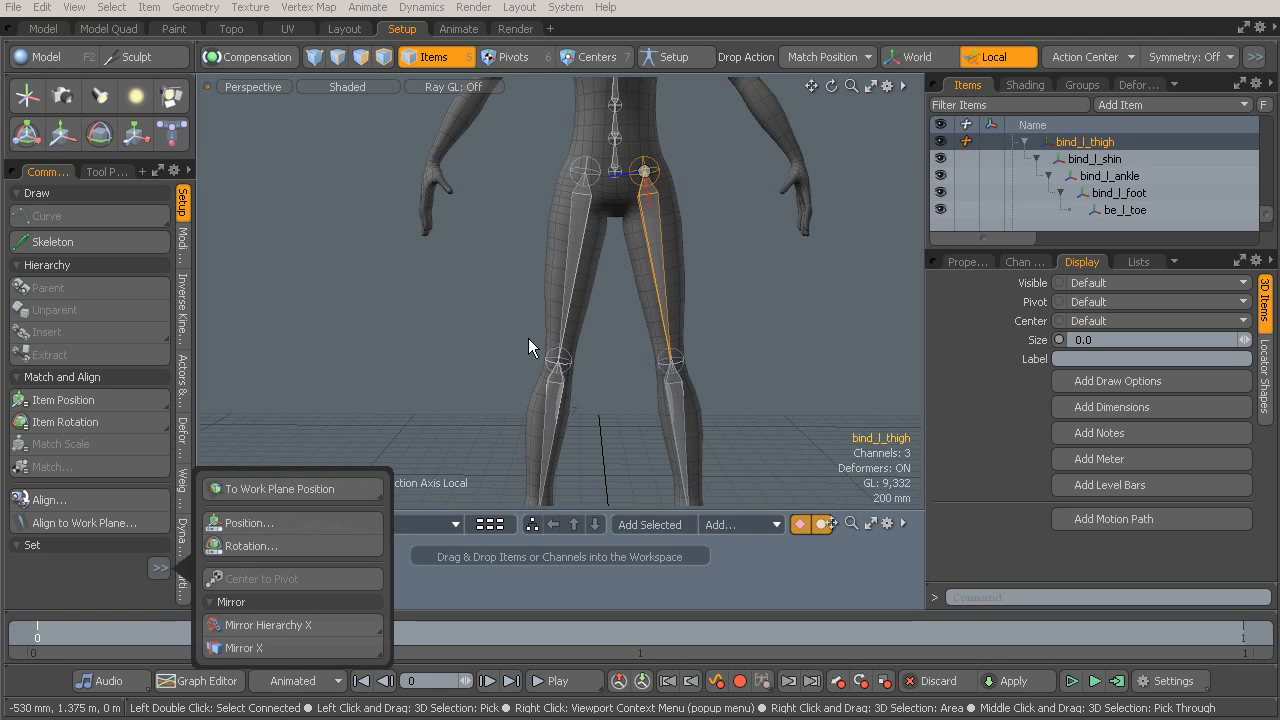
{"action": "left_click", "coordinate": [303, 621]}
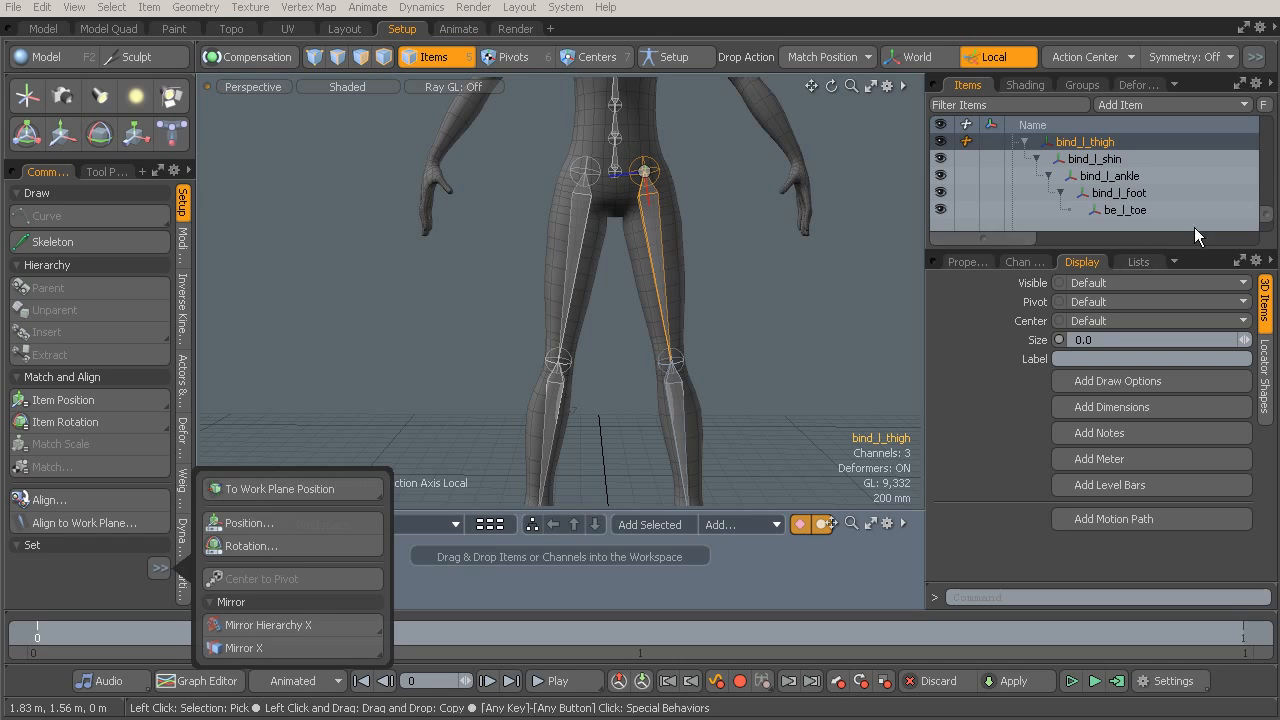
Rename the mirrored leg chain's top joint as bind_r_thigh.
{"action": "scroll", "coordinate": [1267, 218], "scroll_direction": "up", "scroll_amount": 1}
{"action": "mouse_move", "coordinate": [1265, 211]}
{"action": "left_mouse_down"}
{"action": "mouse_move", "coordinate": [1272, 178]}
{"action": "mouse_move", "coordinate": [1268, 223]}
{"action": "left_mouse_up"}
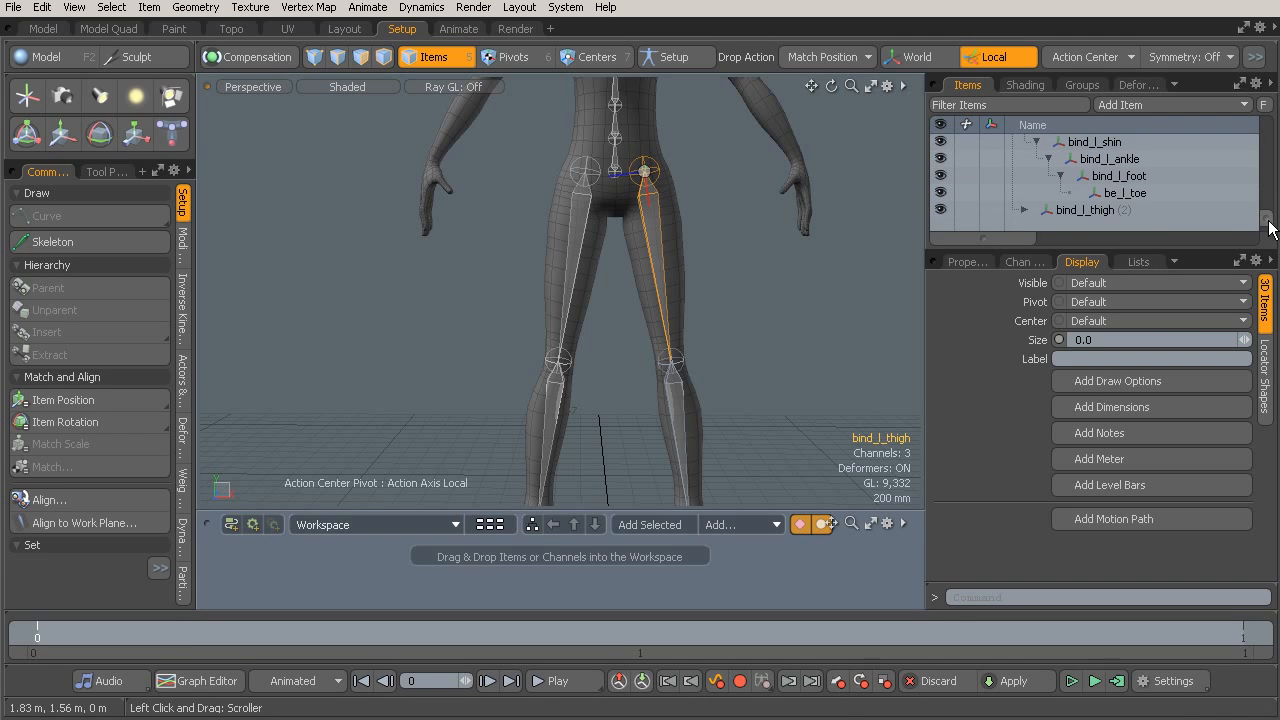
{"action": "left_click", "coordinate": [576, 226]}
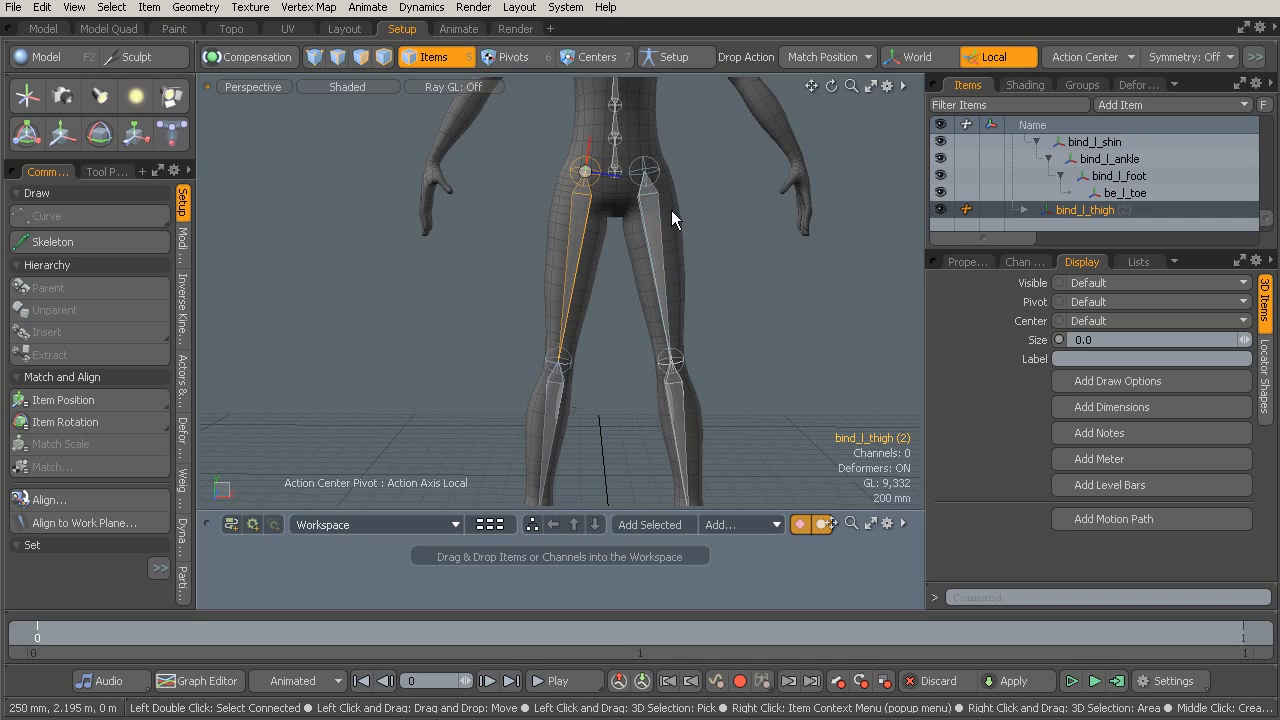
{"action": "double_click", "coordinate": [1108, 210]}
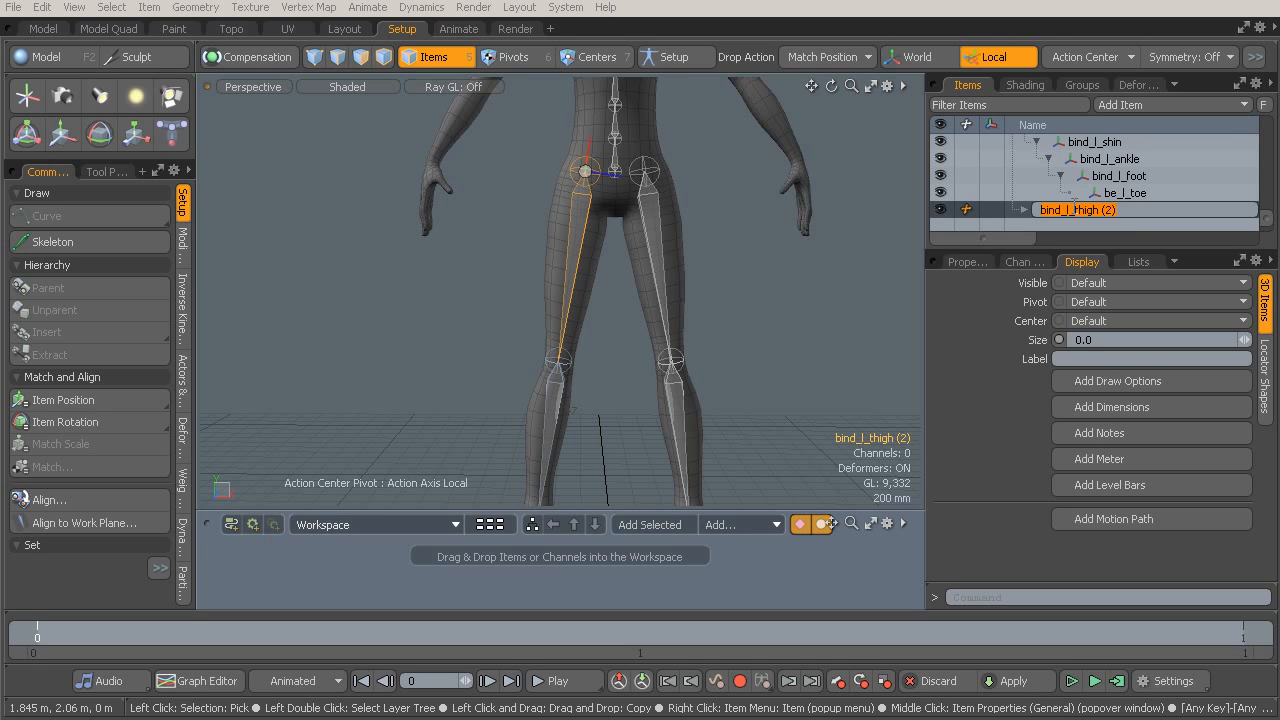
{"action": "key", "text": "Left"}
{"action": "key", "text": "Left"}
{"action": "key", "text": "Left"}
{"action": "key", "text": "Left"}
{"action": "key", "text": "Left"}
{"action": "key", "text": "Left"}
{"action": "key", "text": "Left"}
{"action": "key", "text": "Left"}
{"action": "key", "text": "Left"}
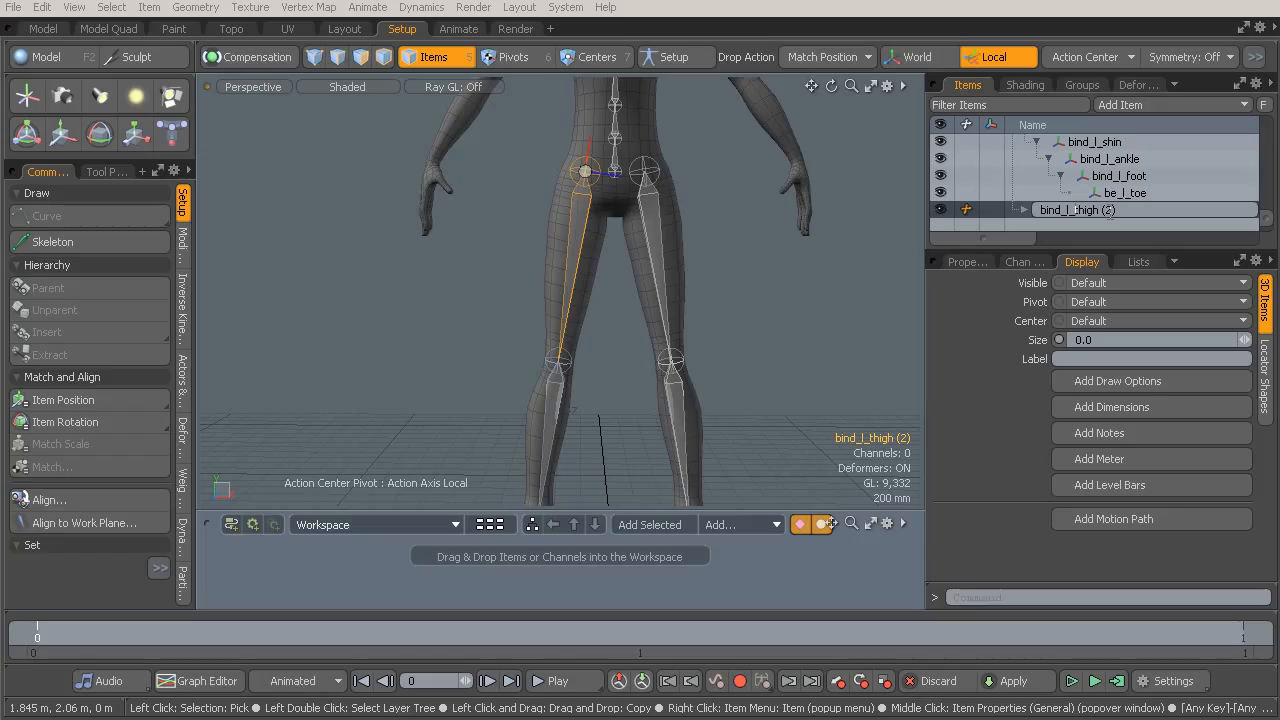
{"action": "key", "text": "BackSpace"}
{"action": "type", "text": "r"}
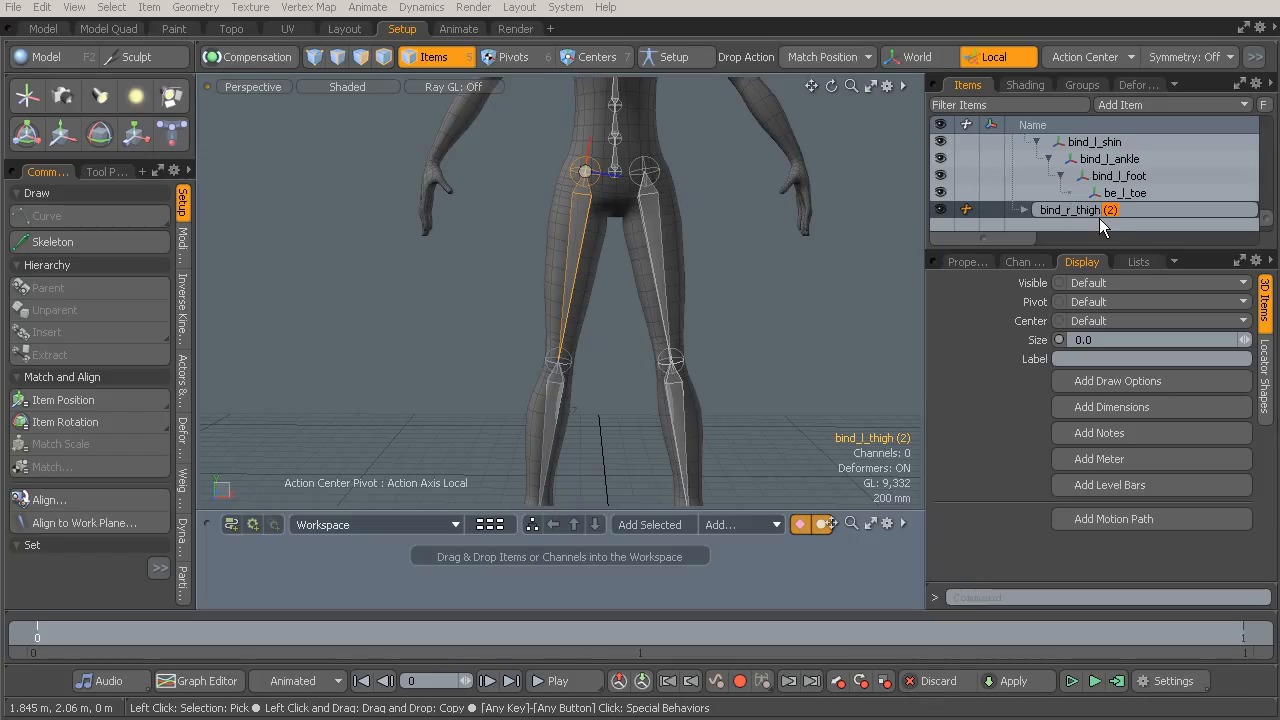
{"action": "key", "text": "Return"}
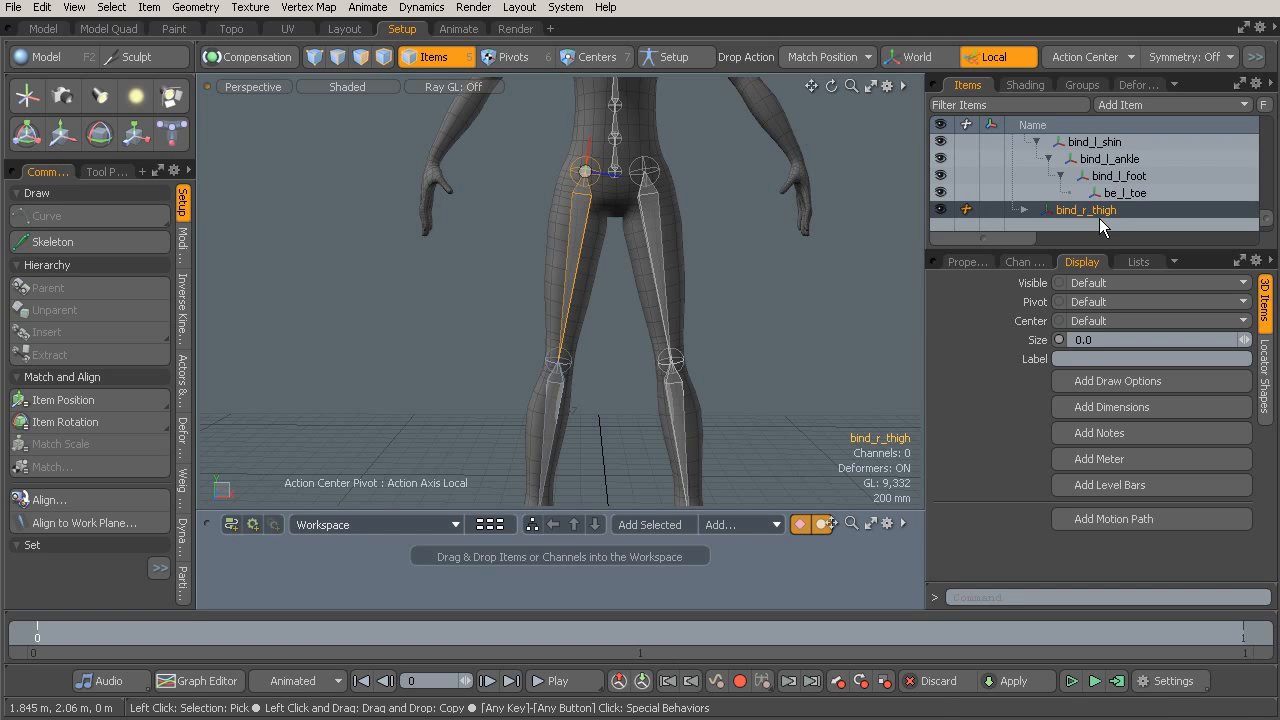
Expand the right thigh joint's hierarchy and rename its child knee joint as bind_r_shin.
{"action": "left_click", "coordinate": [1025, 209]}
{"action": "left_click", "coordinate": [1107, 209]}
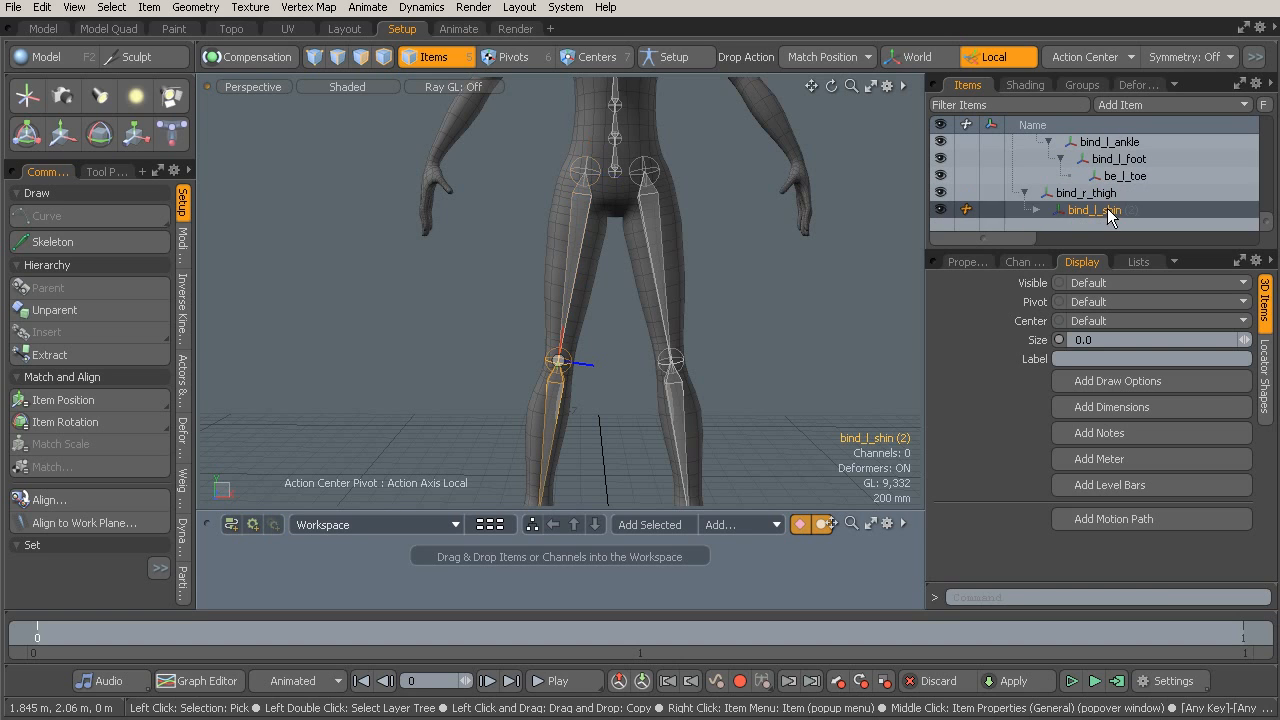
{"action": "double_click", "coordinate": [1100, 210]}
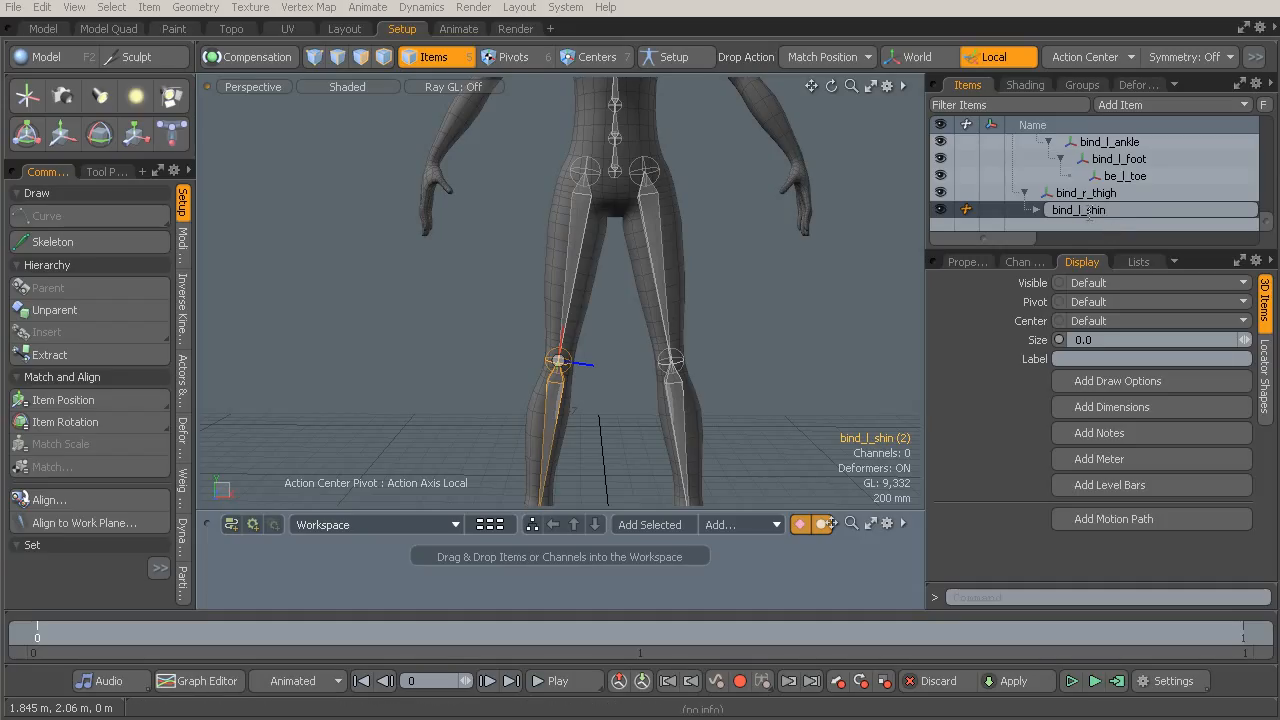
{"action": "key", "text": "BackSpace"}
{"action": "type", "text": "r"}
{"action": "key", "text": "Return"}
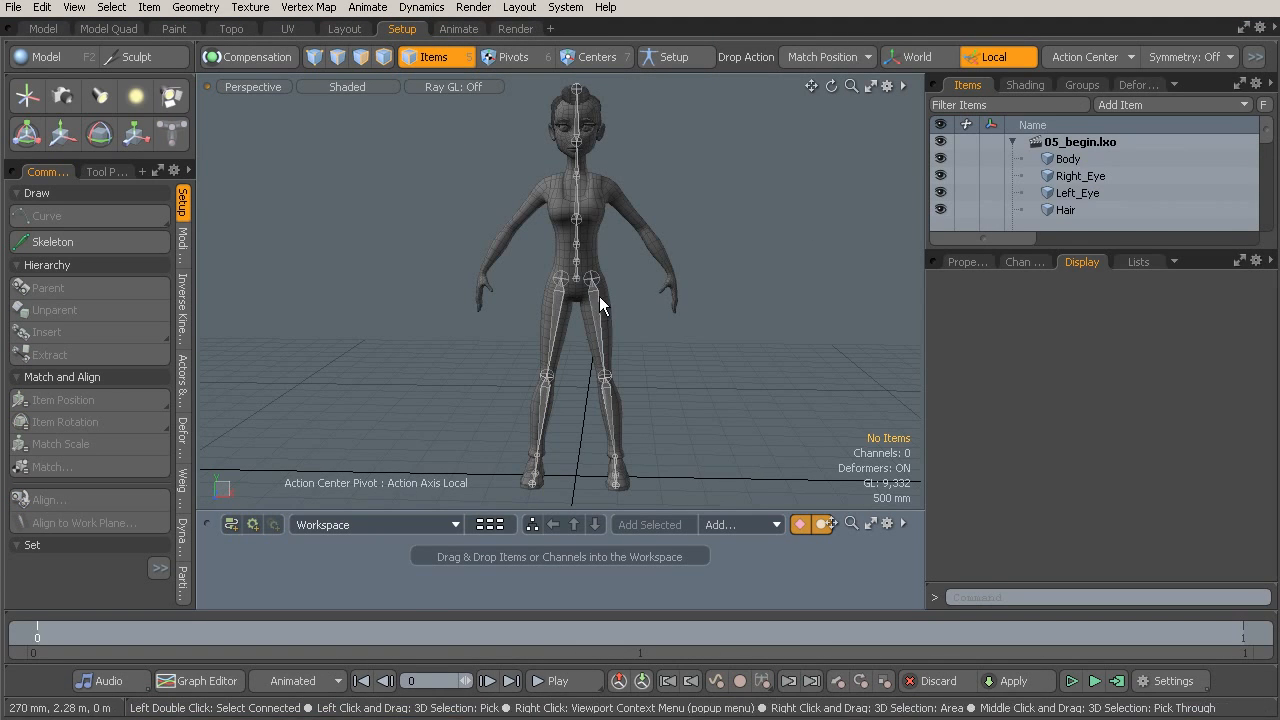
Duplicate the bind_root joint at the base of the spine and locate the copy in the item list.
{"action": "left_click_drag", "start_coordinate": [540, 305], "coordinate": [606, 309], "text": "ctrl+alt"}
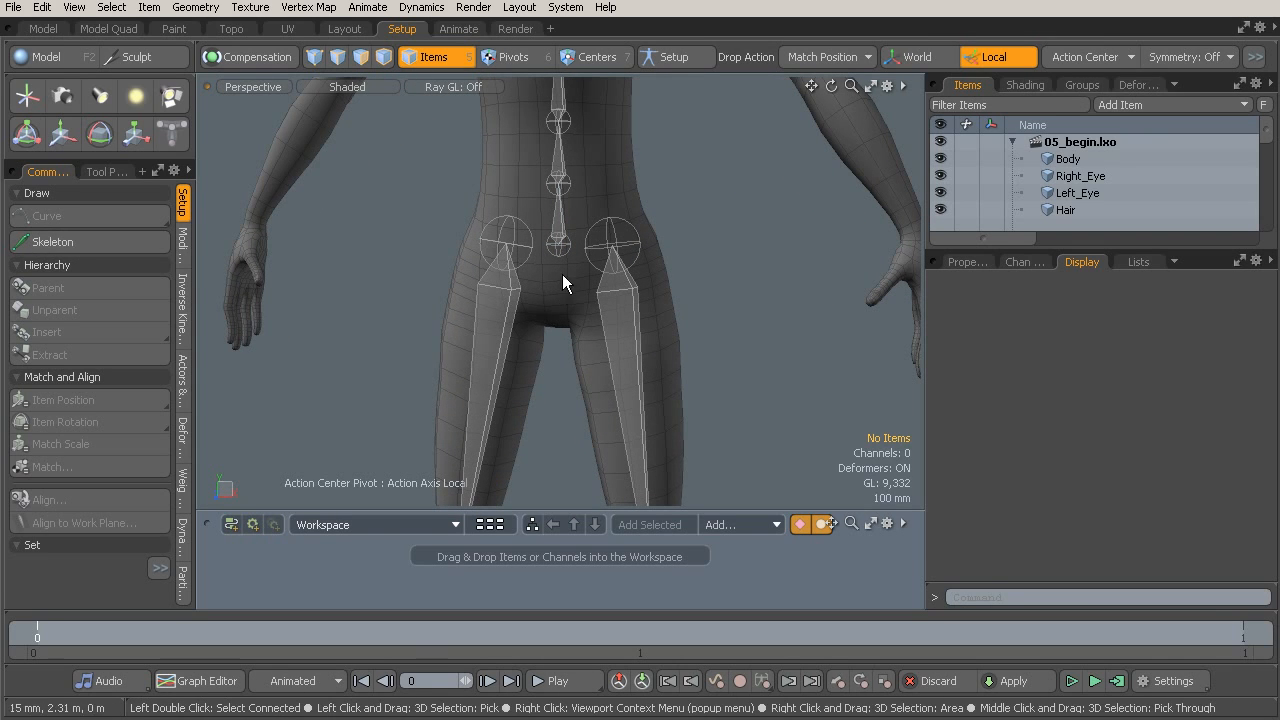
{"action": "left_click", "coordinate": [557, 228]}
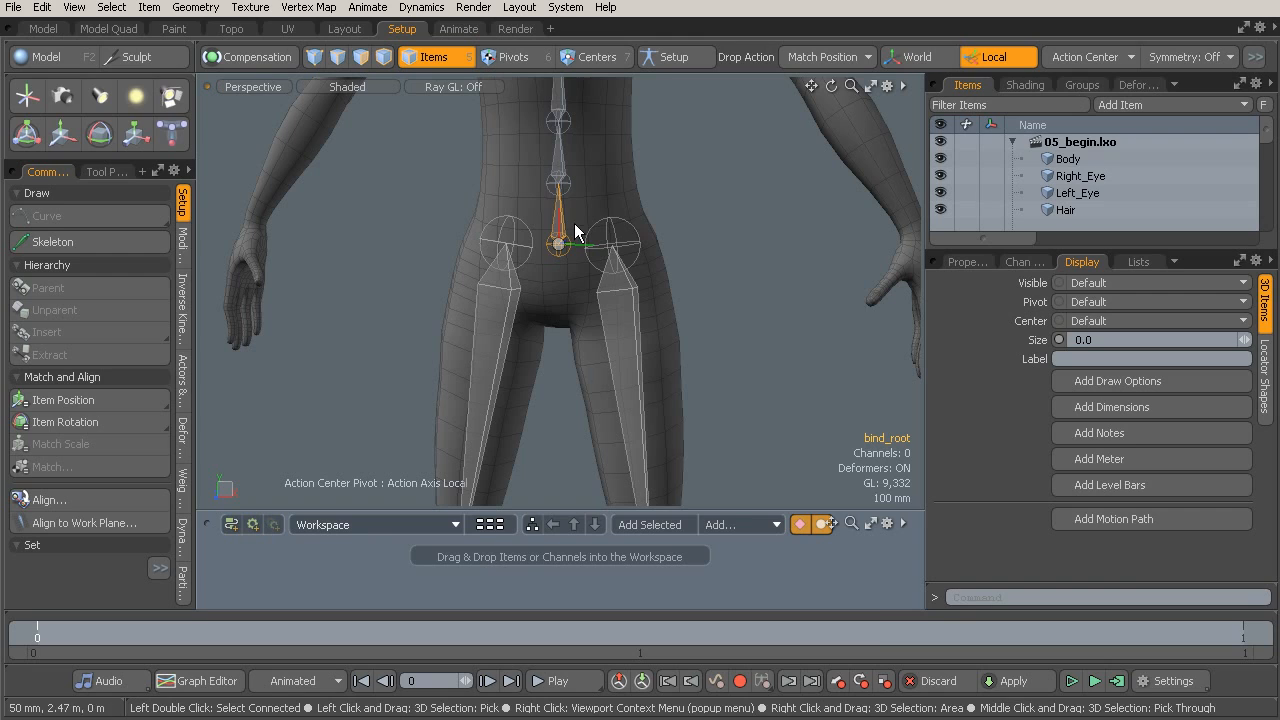
{"action": "right_click", "coordinate": [557, 220]}
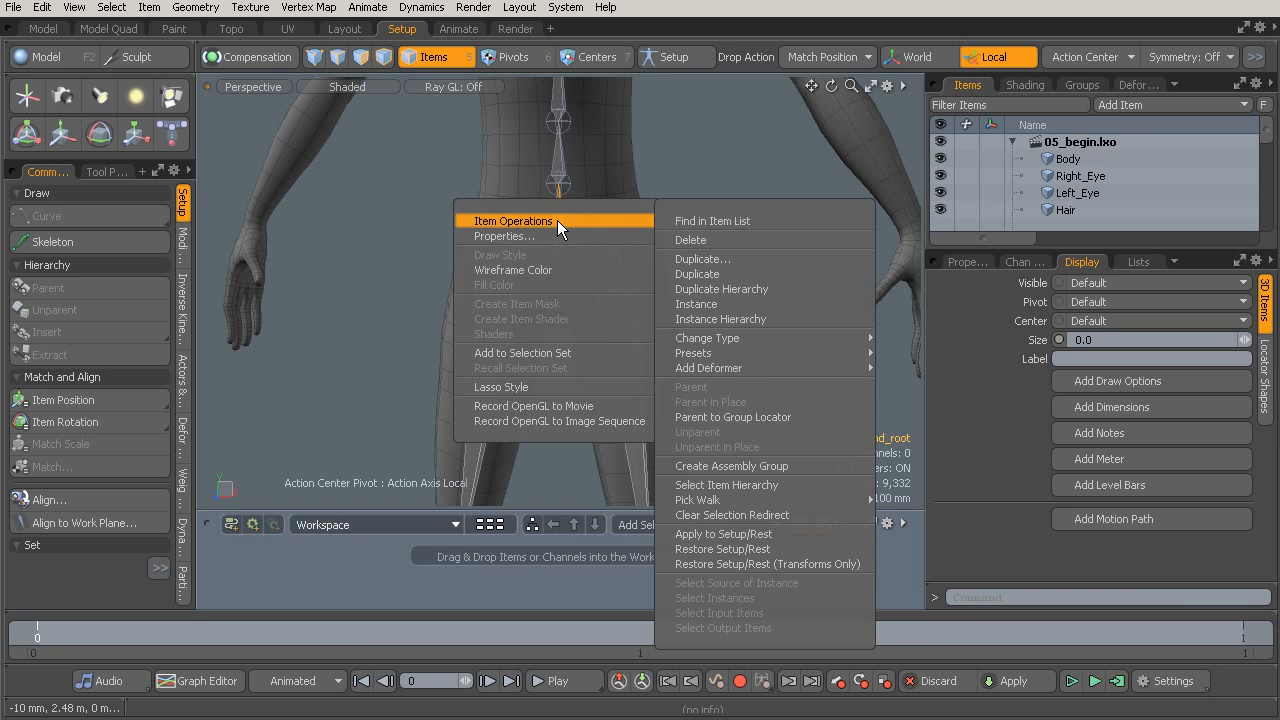
{"action": "left_click", "coordinate": [735, 273]}
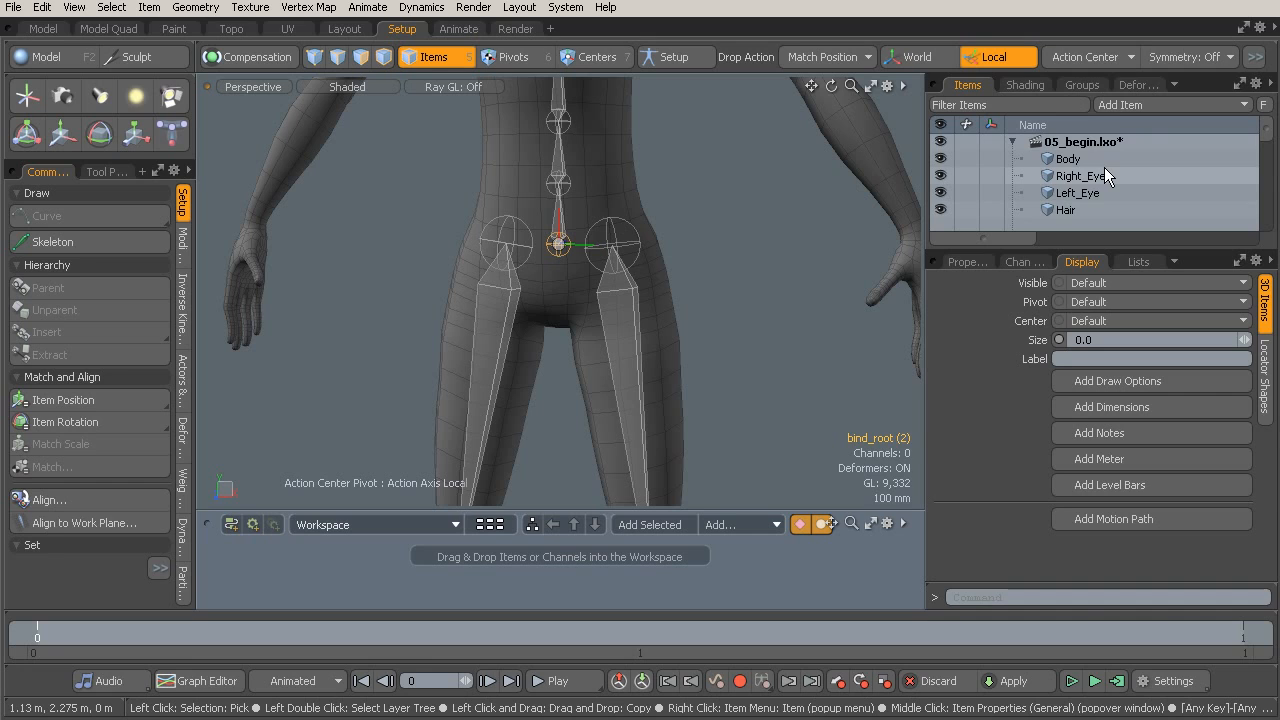
{"action": "scroll", "coordinate": [1103, 168], "scroll_direction": "down", "scroll_amount": 3}
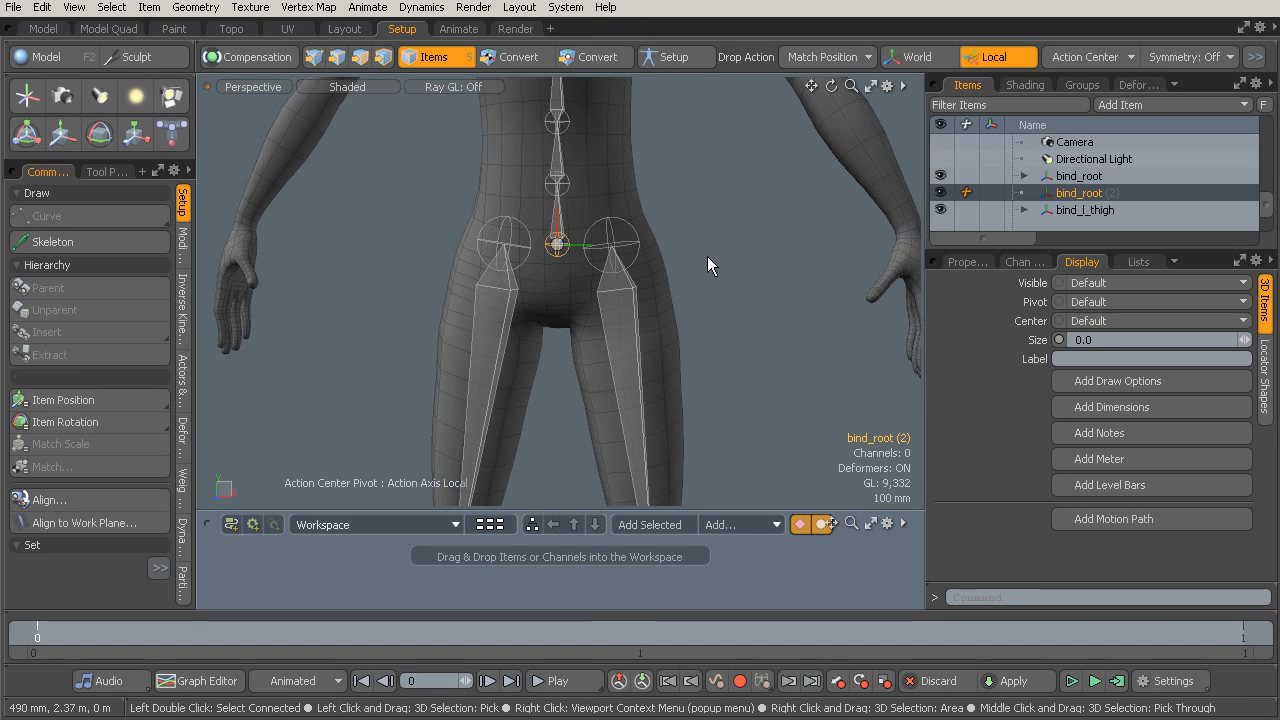
Duplicate the root copy again, moving it straight down to the crotch, and parent this lower joint to the first copy.
{"action": "key", "text": "y"}
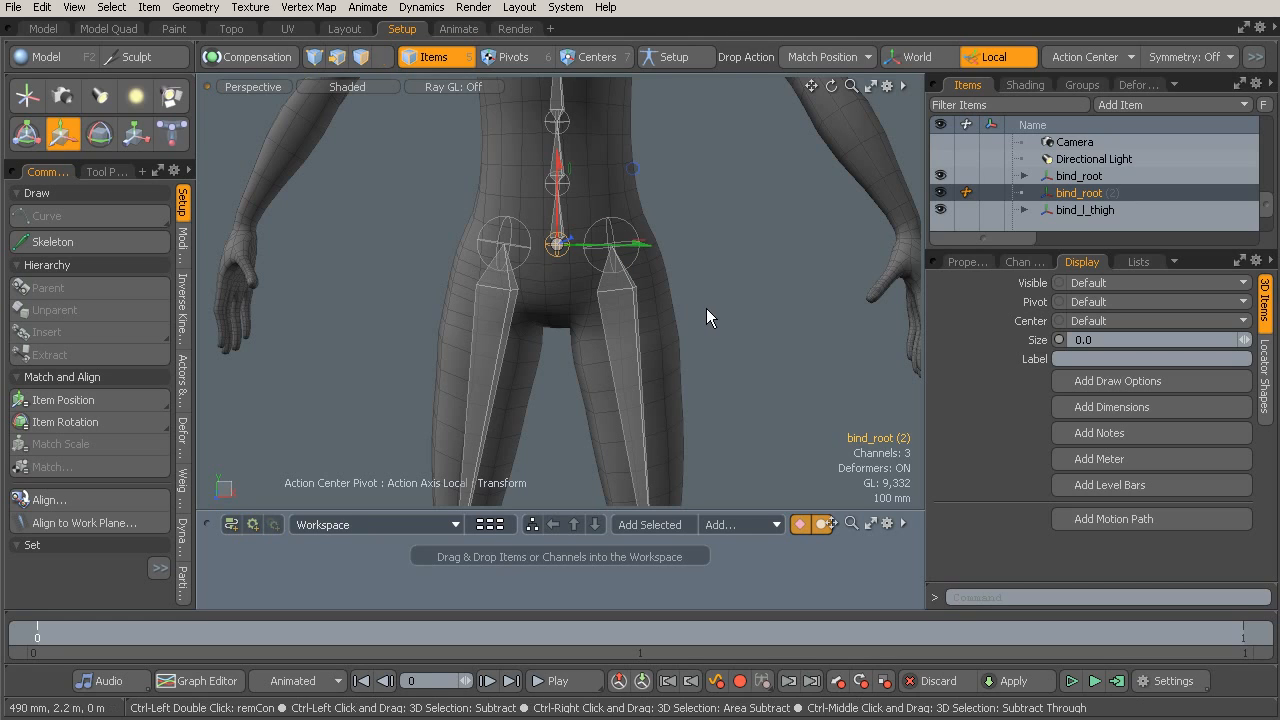
{"action": "key", "text": "ctrl+d"}
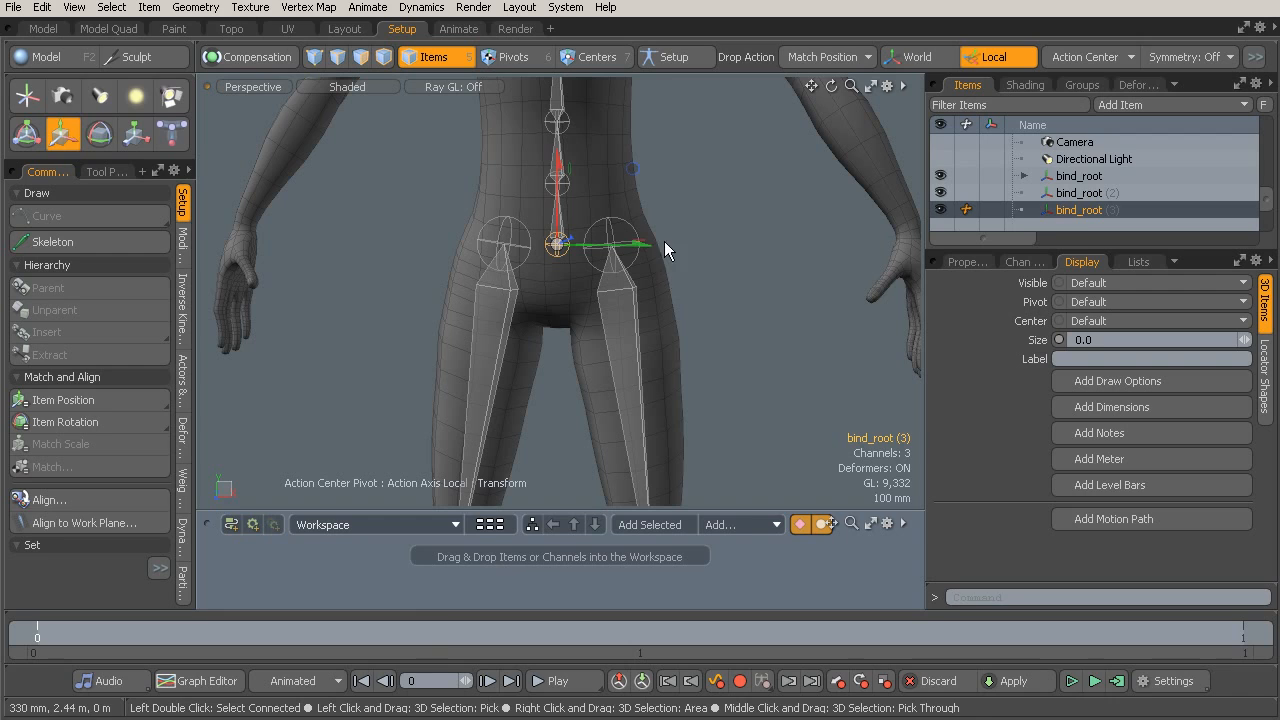
{"action": "left_click_drag", "start_coordinate": [567, 171], "coordinate": [564, 250]}
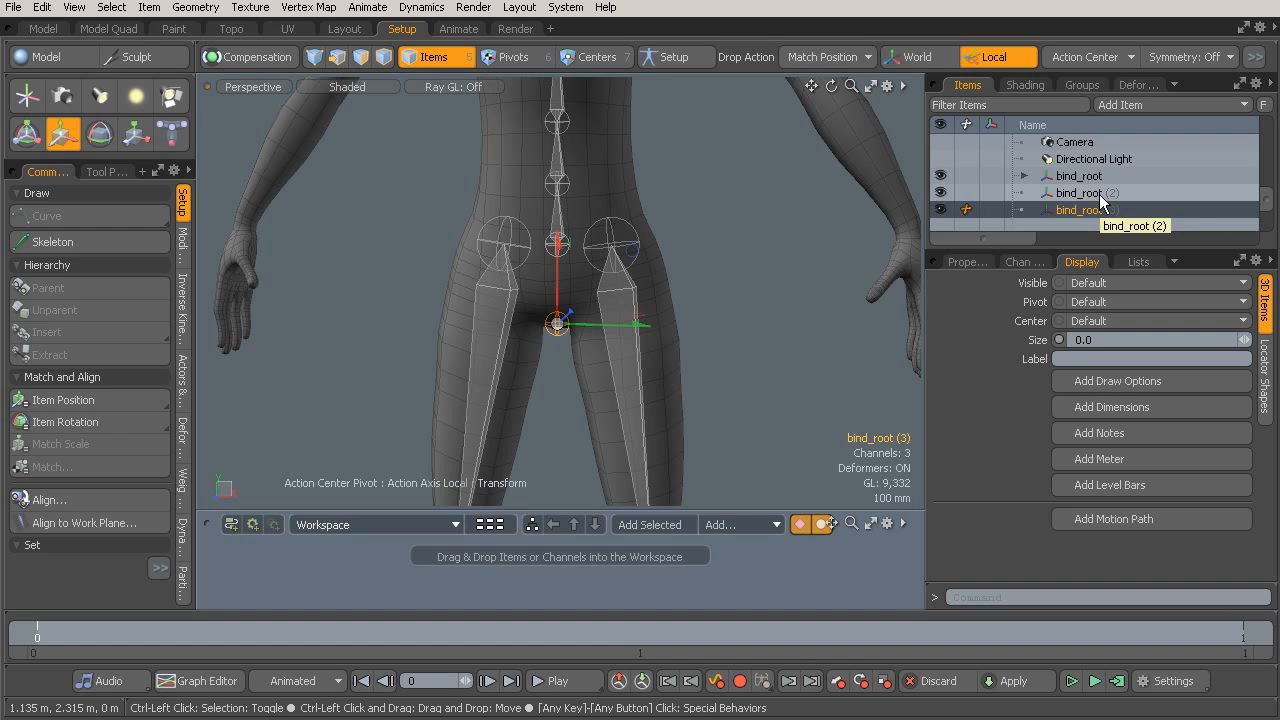
{"action": "left_click", "coordinate": [1100, 196], "text": "ctrl"}
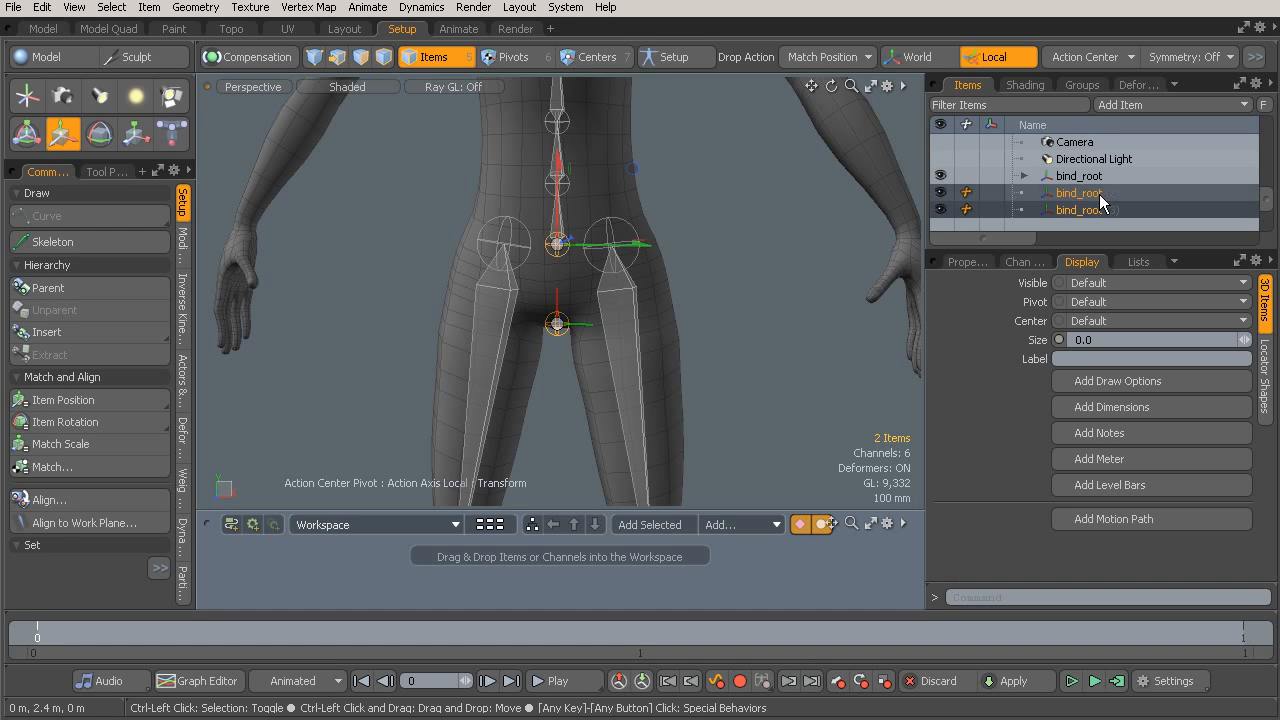
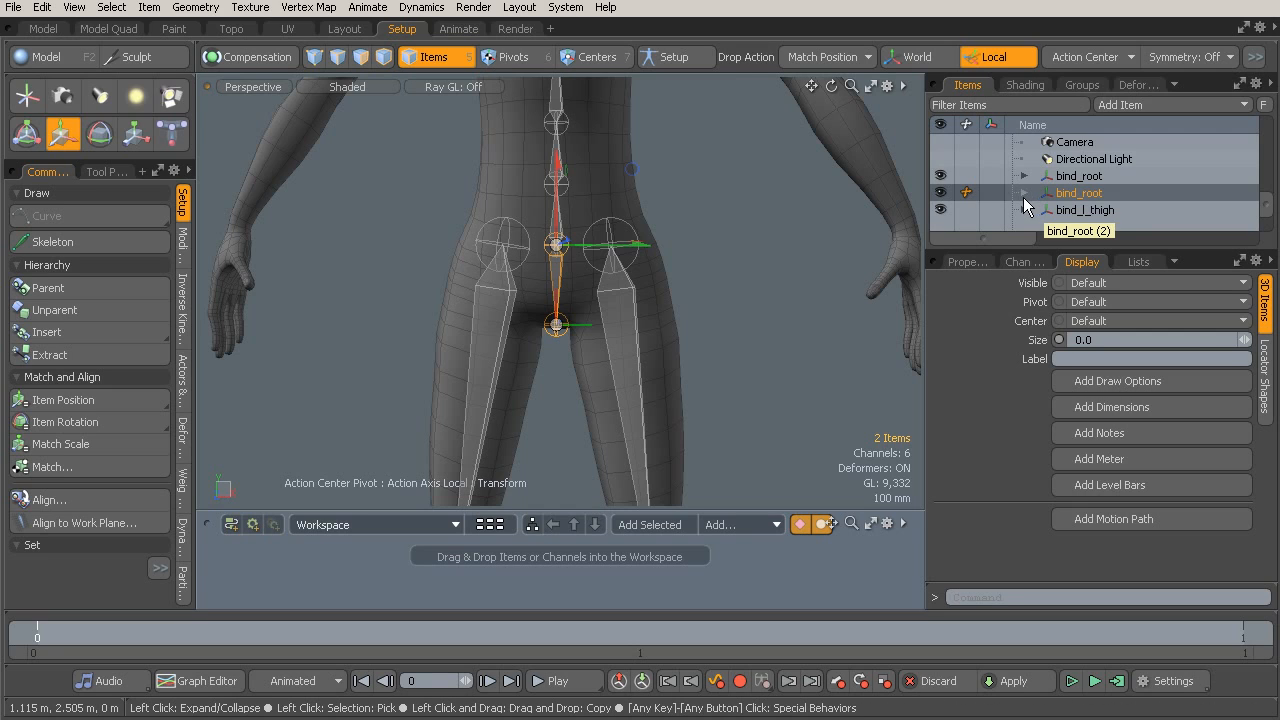
Rename the upper joint of the new two-joint hip chain as bind_pelvis.
{"action": "left_click", "coordinate": [1093, 200]}
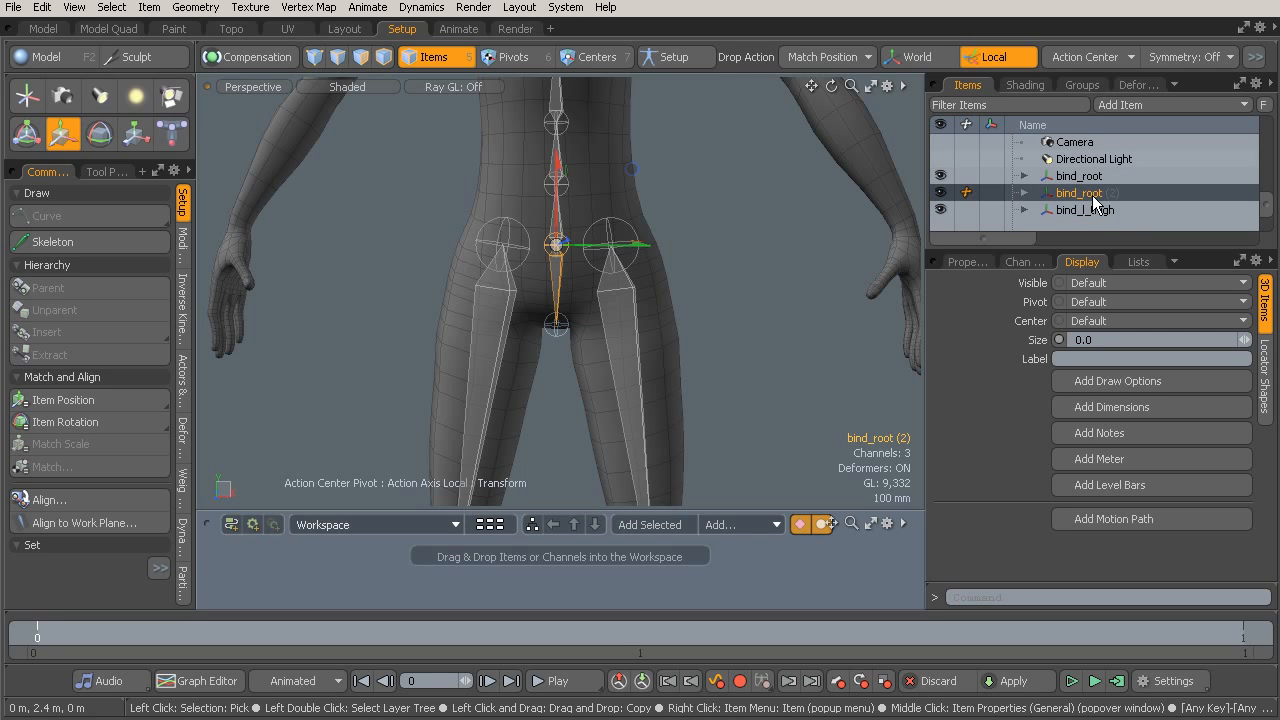
{"action": "double_click", "coordinate": [1112, 193]}
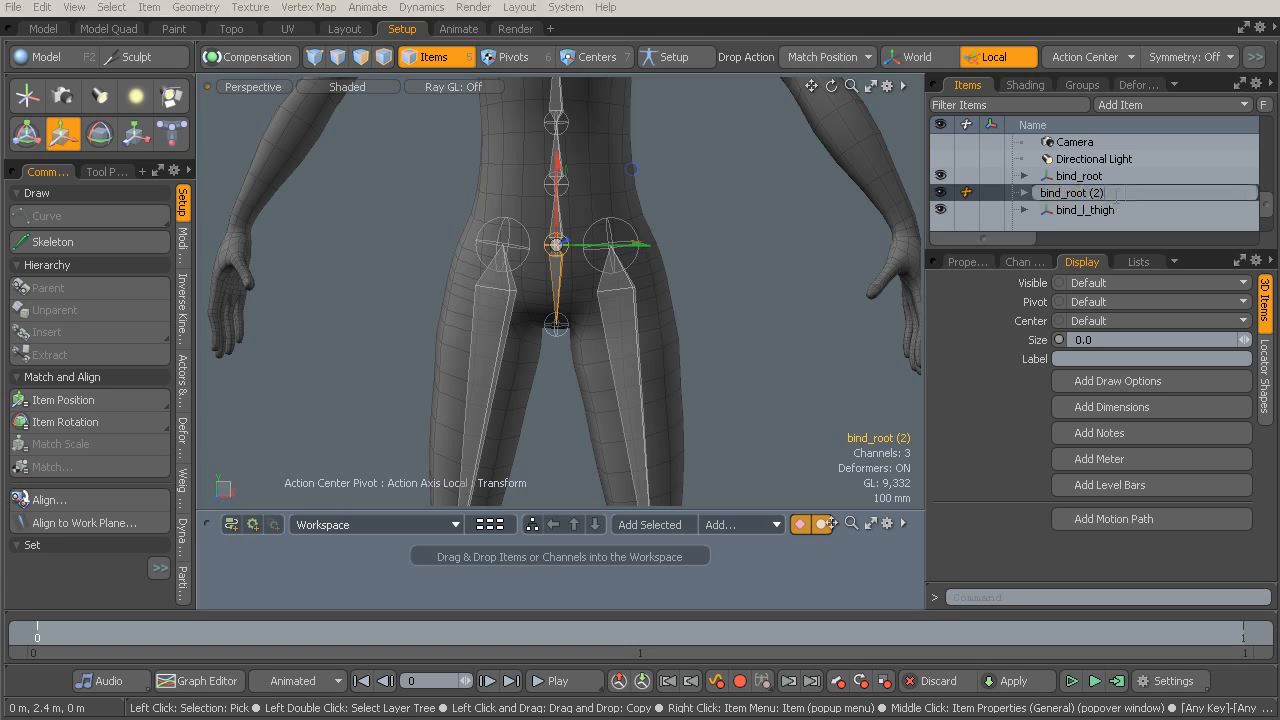
{"action": "type", "text": "p"}
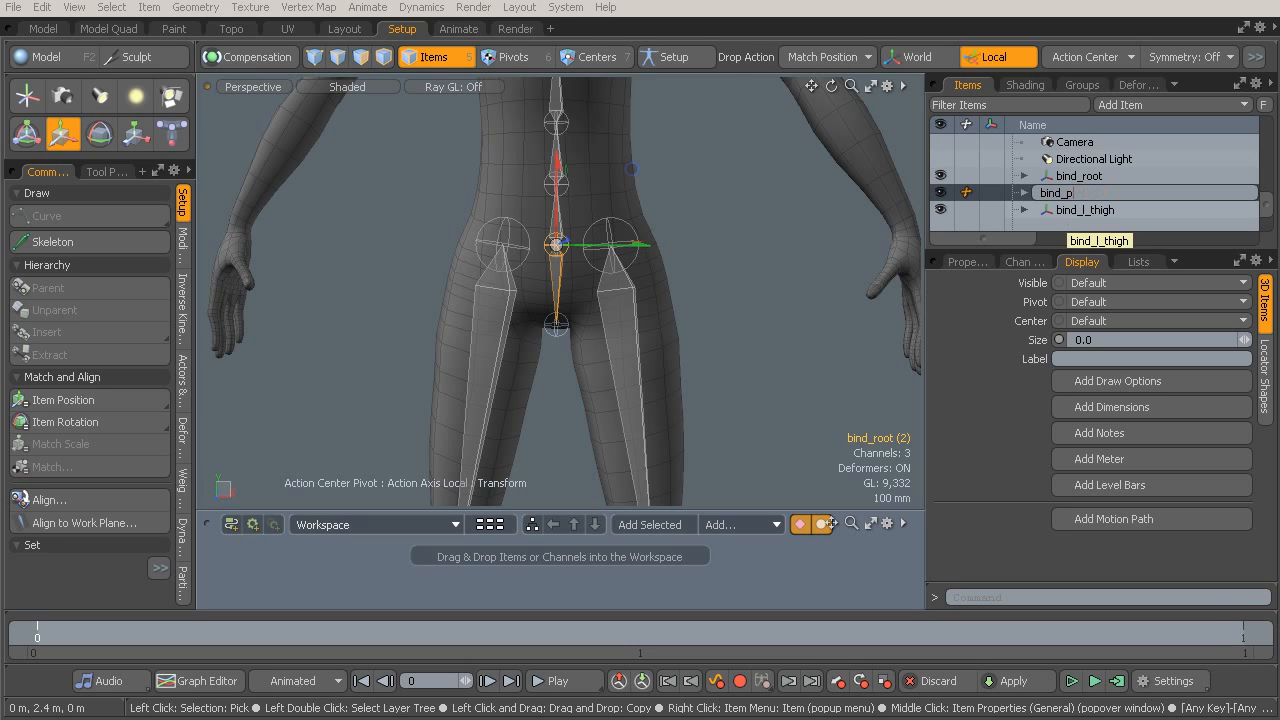
{"action": "key", "text": "Return"}
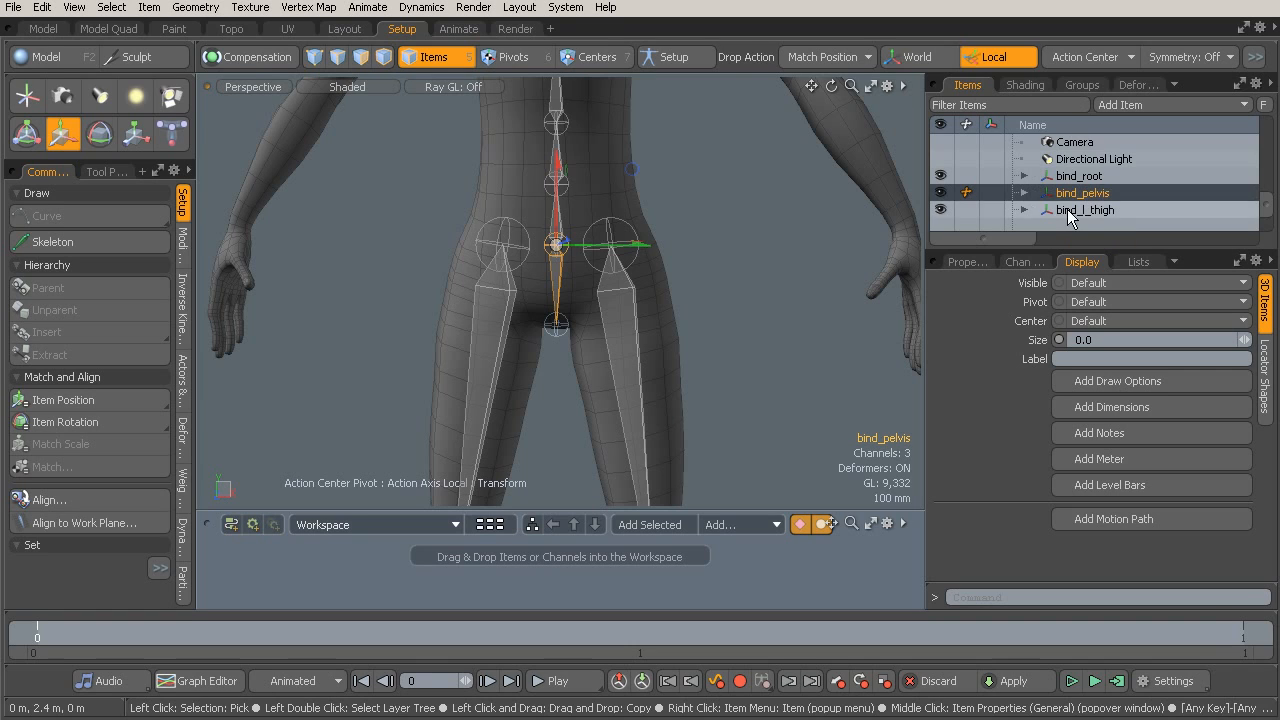
Expand bind_pelvis and rename its child joint at the crotch as be_pelvis.
{"action": "left_click", "coordinate": [1024, 192]}
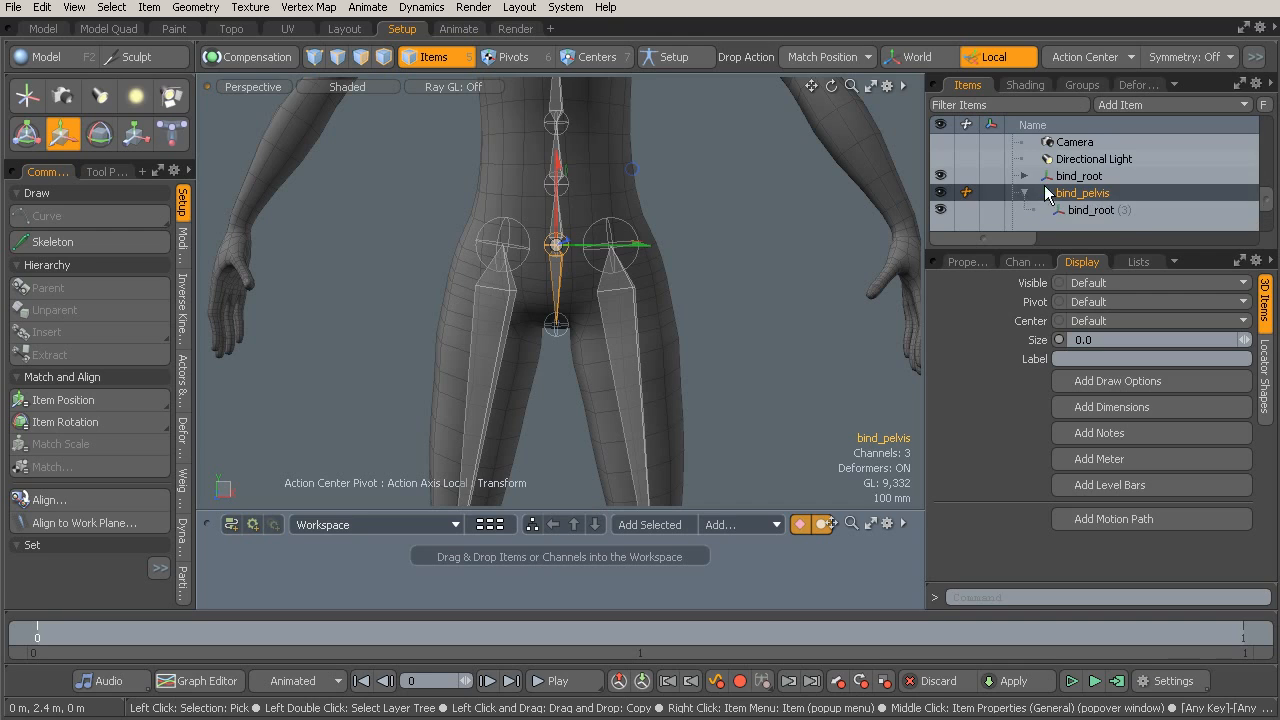
{"action": "left_click", "coordinate": [1104, 210]}
{"action": "scroll", "coordinate": [1116, 202], "scroll_direction": "down", "scroll_amount": 2}
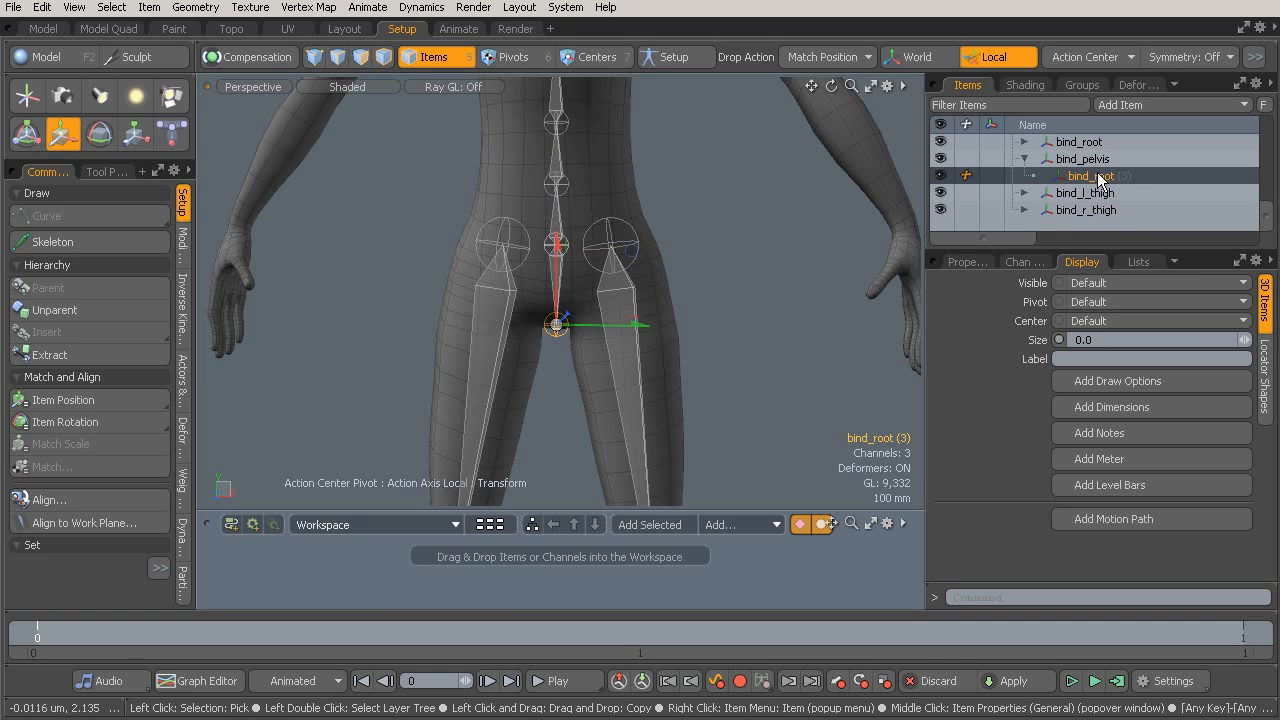
{"action": "double_click", "coordinate": [1100, 176]}
{"action": "type", "text": "be_pelvis"}
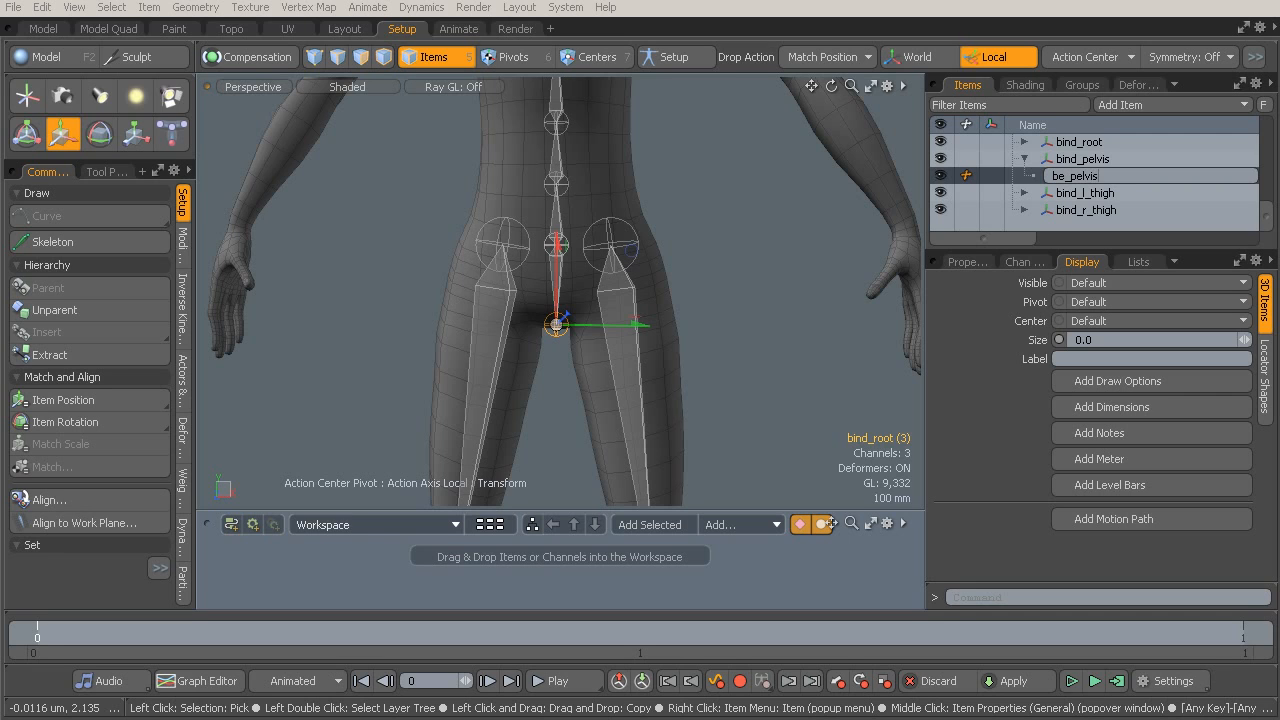
{"action": "key", "text": "Return"}
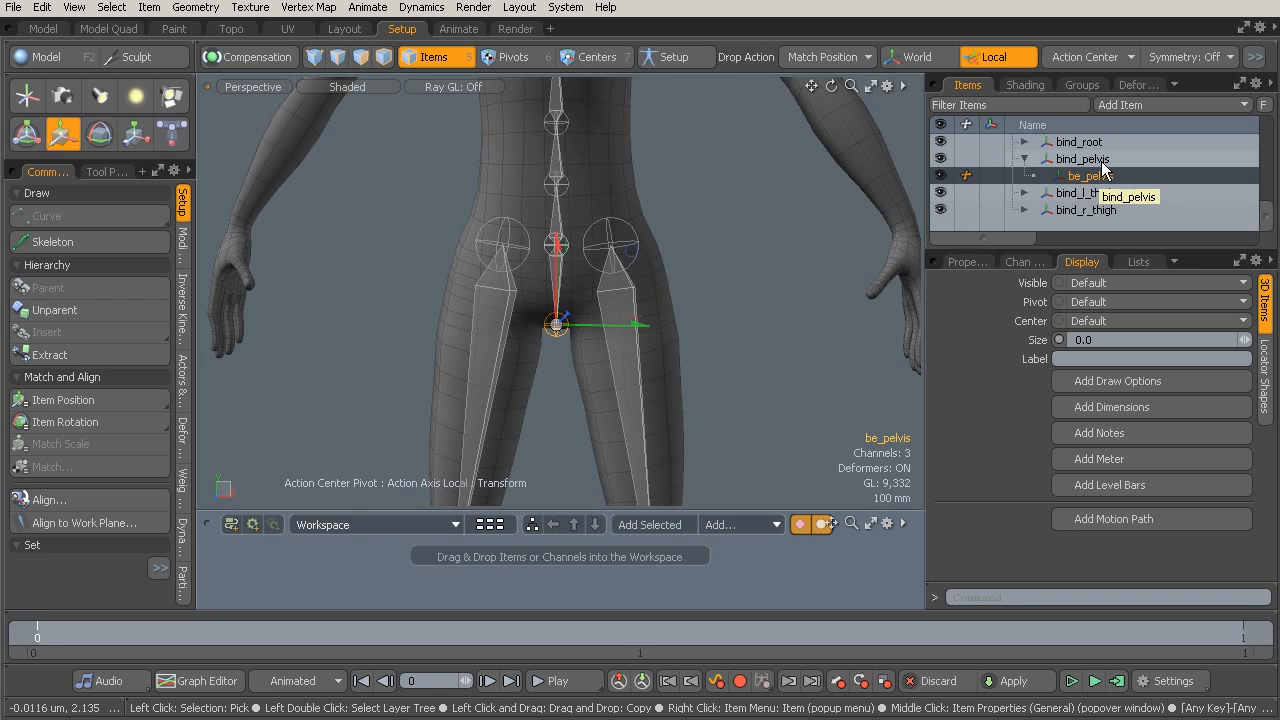
Set the sphere locator shape radius of the bind_pelvis joint to 70 mm.
{"action": "left_click", "coordinate": [1100, 163]}
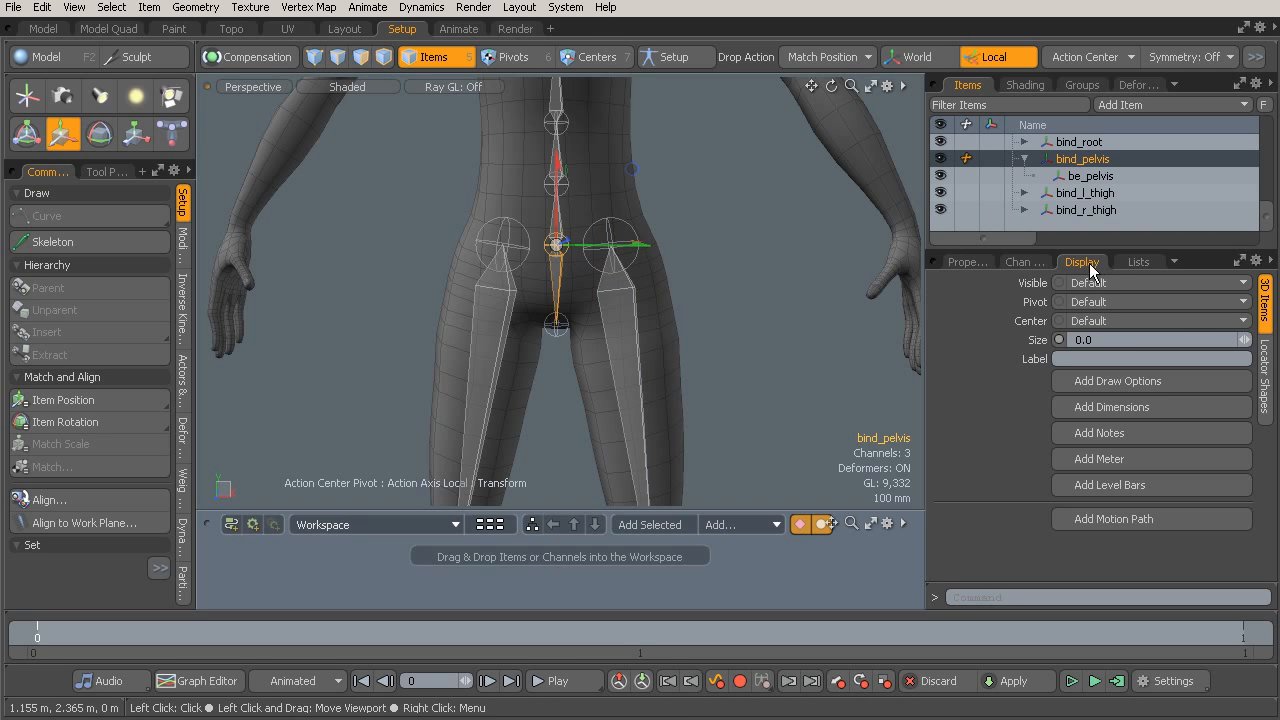
{"action": "left_click", "coordinate": [1265, 397]}
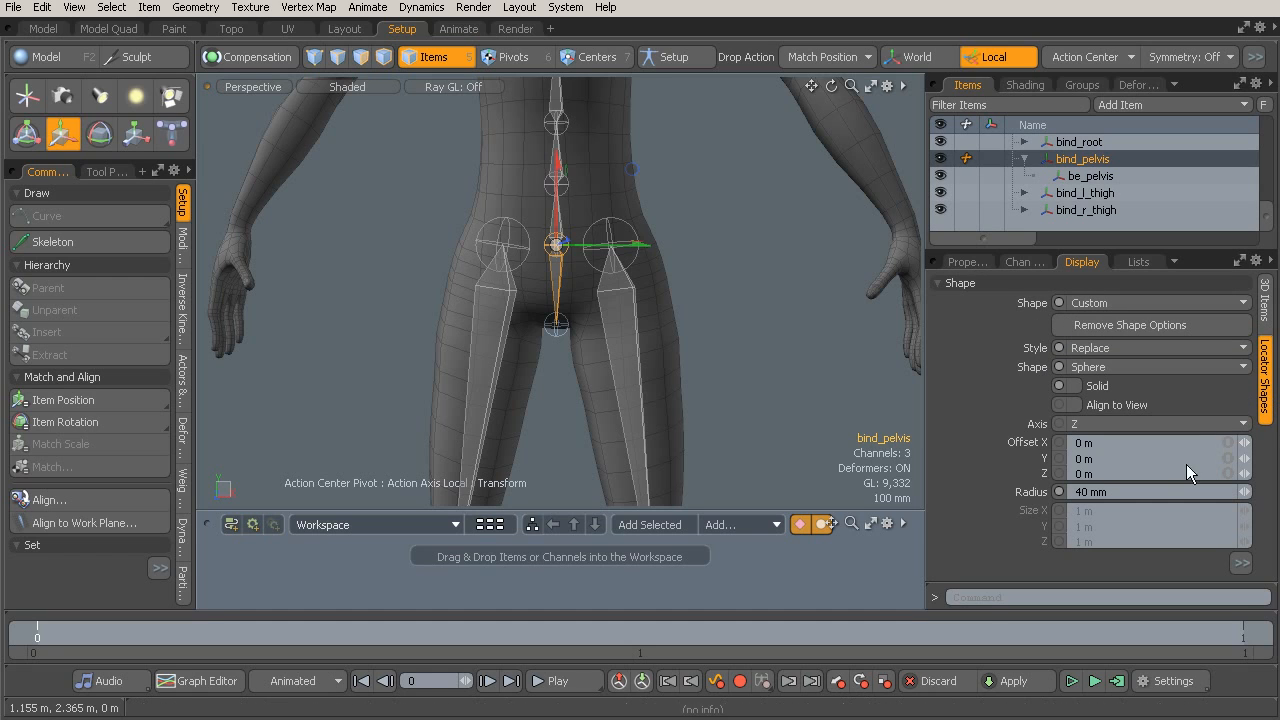
{"action": "left_click_drag", "start_coordinate": [1245, 497], "coordinate": [829, 523]}
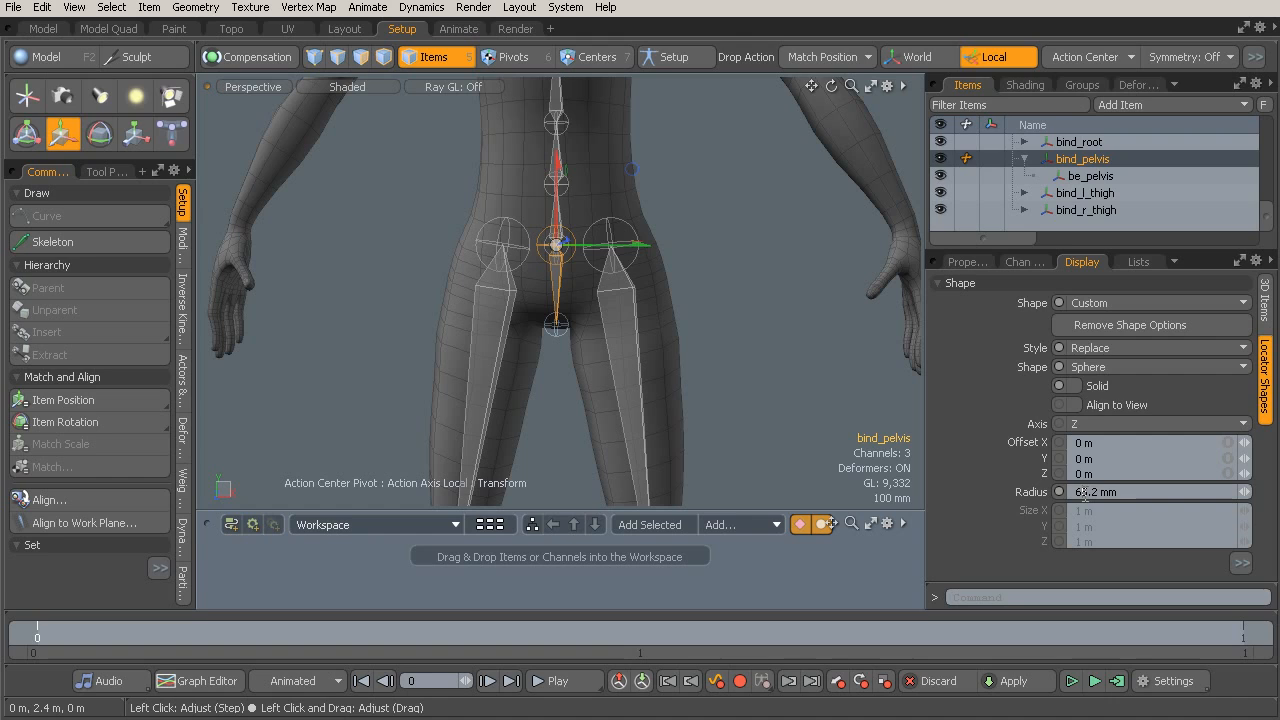
{"action": "type", "text": "70"}
{"action": "key", "text": "Return"}
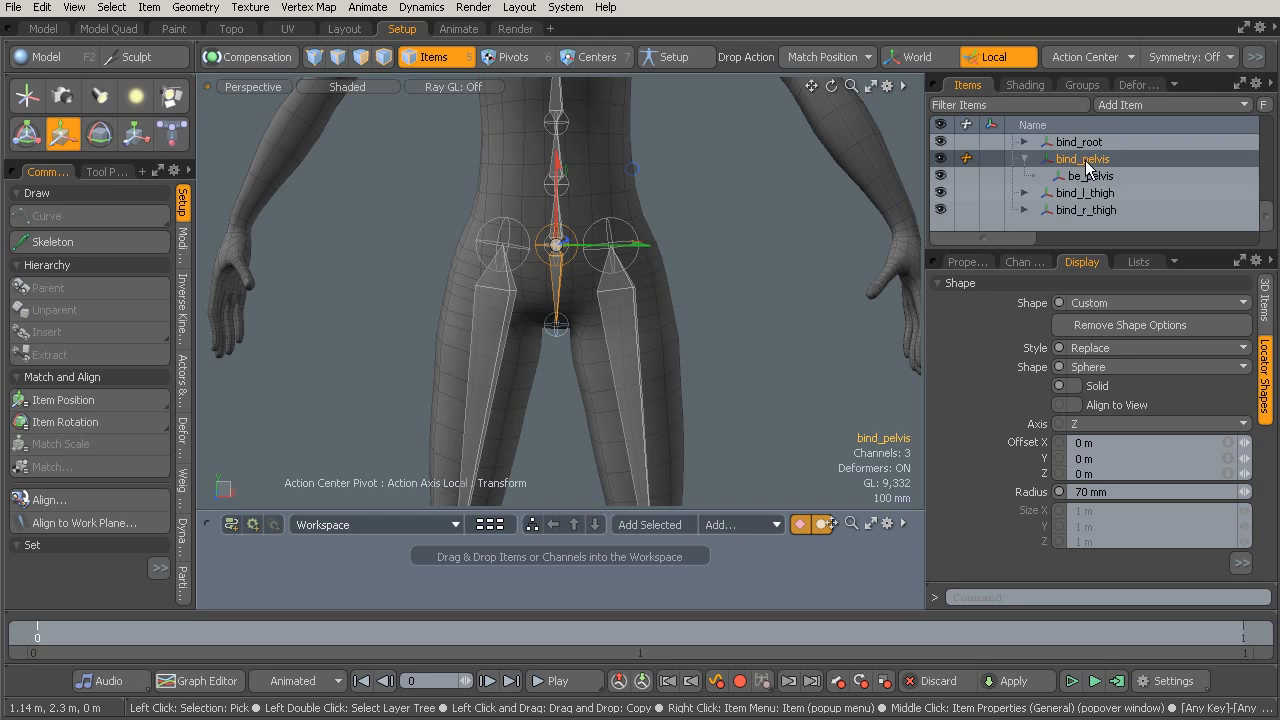
Parent the bind_pelvis joint to bind_root.
{"action": "scroll", "coordinate": [1085, 166], "scroll_direction": "up", "scroll_amount": 3}
{"action": "scroll", "coordinate": [1100, 175], "scroll_direction": "down", "scroll_amount": 3}
{"action": "scroll", "coordinate": [1074, 165], "scroll_direction": "up", "scroll_amount": 3}
{"action": "left_click", "coordinate": [1086, 194], "text": "ctrl"}
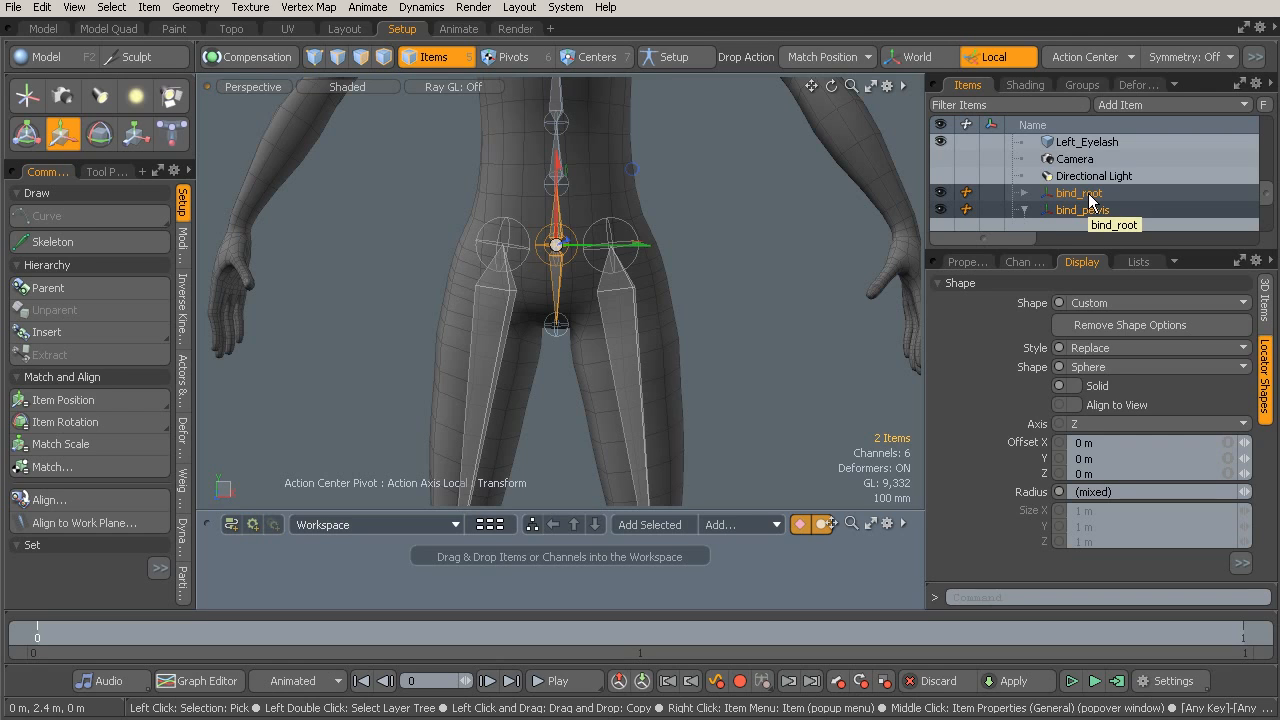
{"action": "key", "text": "p"}
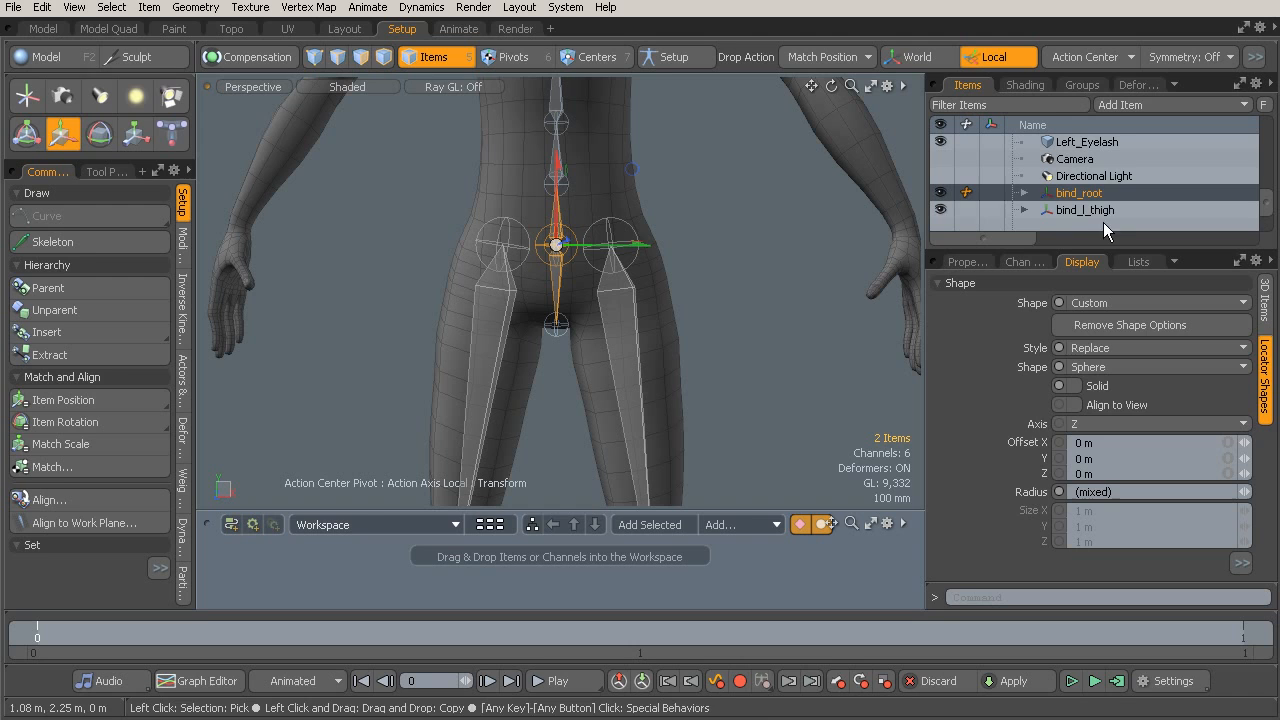
{"action": "left_click", "coordinate": [1116, 192]}
{"action": "left_click_drag", "start_coordinate": [600, 180], "coordinate": [669, 150], "text": "alt"}
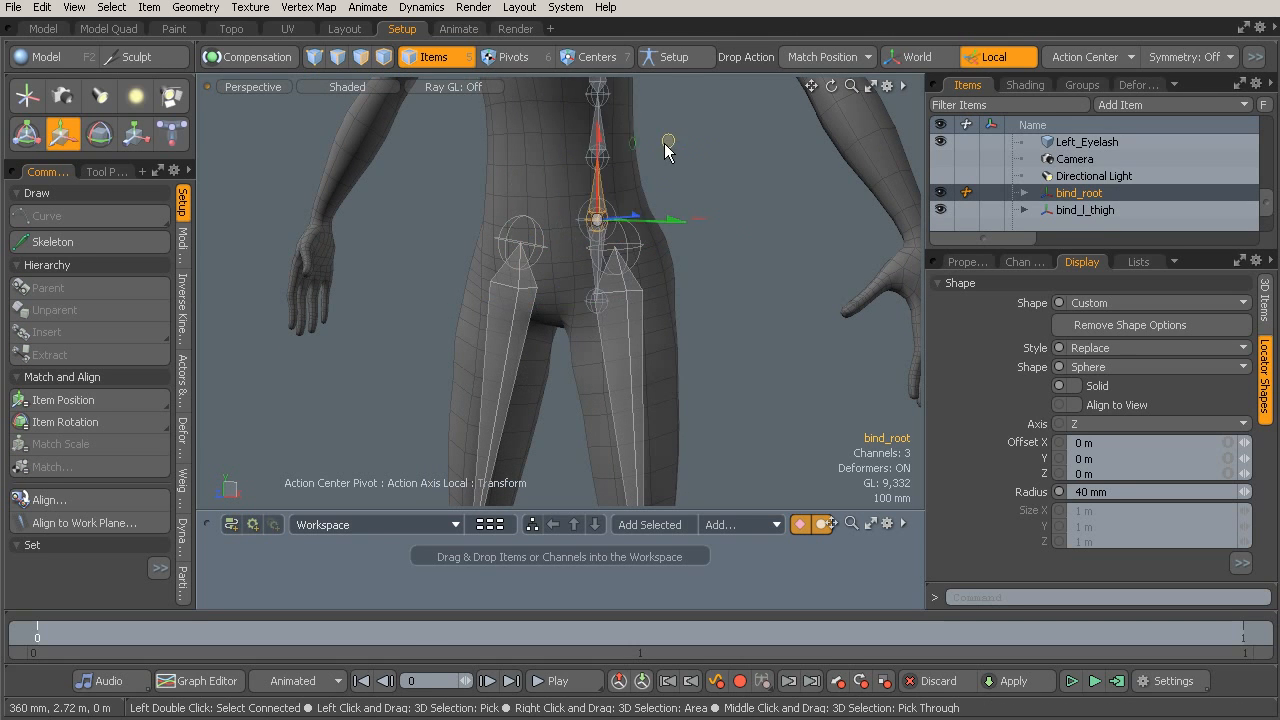
Parent both the left and right thigh joints to bind_pelvis and clear the selection.
{"action": "key", "text": "ctrl+z"}
{"action": "left_click_drag", "start_coordinate": [600, 265], "coordinate": [597, 308], "text": "alt"}
{"action": "left_click", "coordinate": [612, 302]}
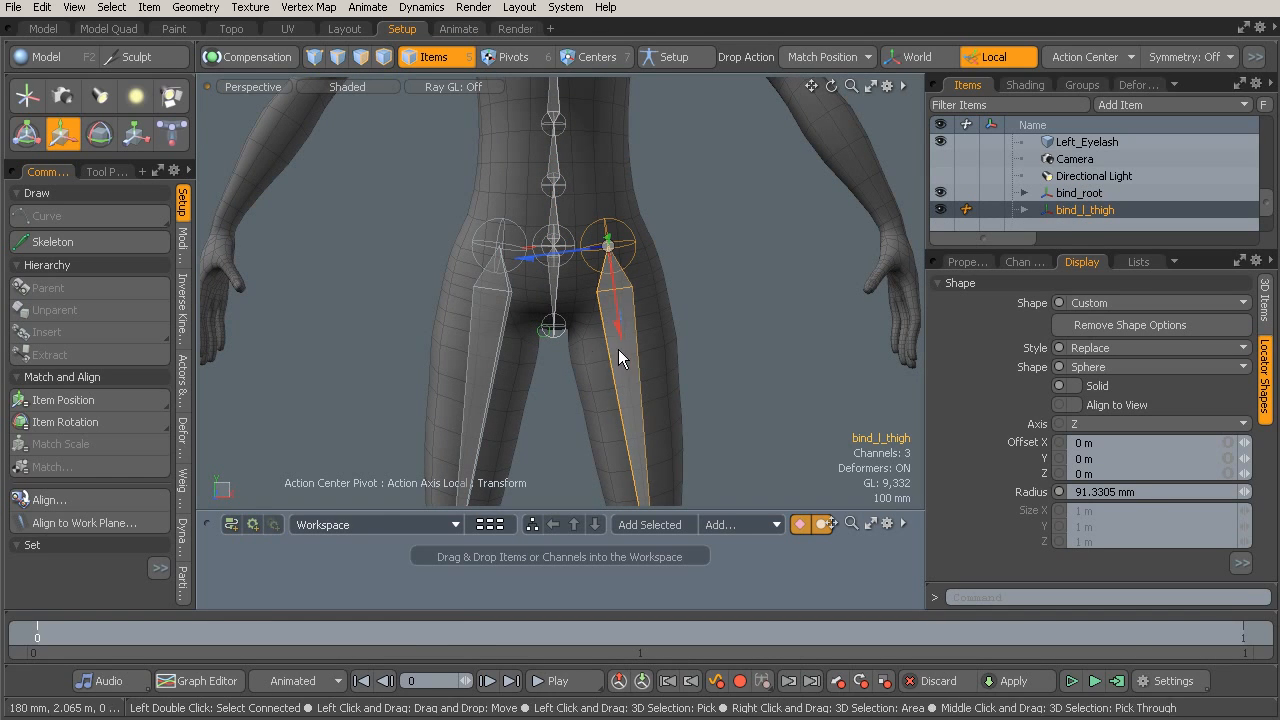
{"action": "left_click", "coordinate": [485, 317], "text": "shift"}
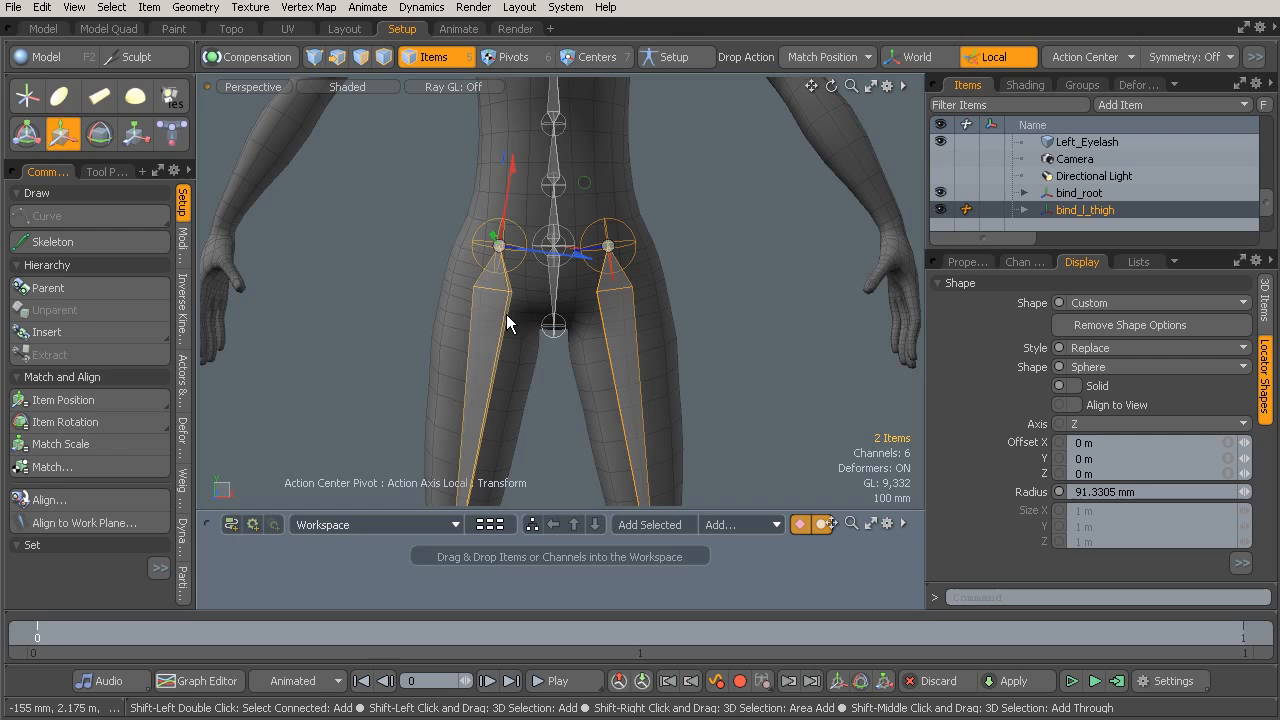
{"action": "left_click", "coordinate": [555, 277], "text": "shift"}
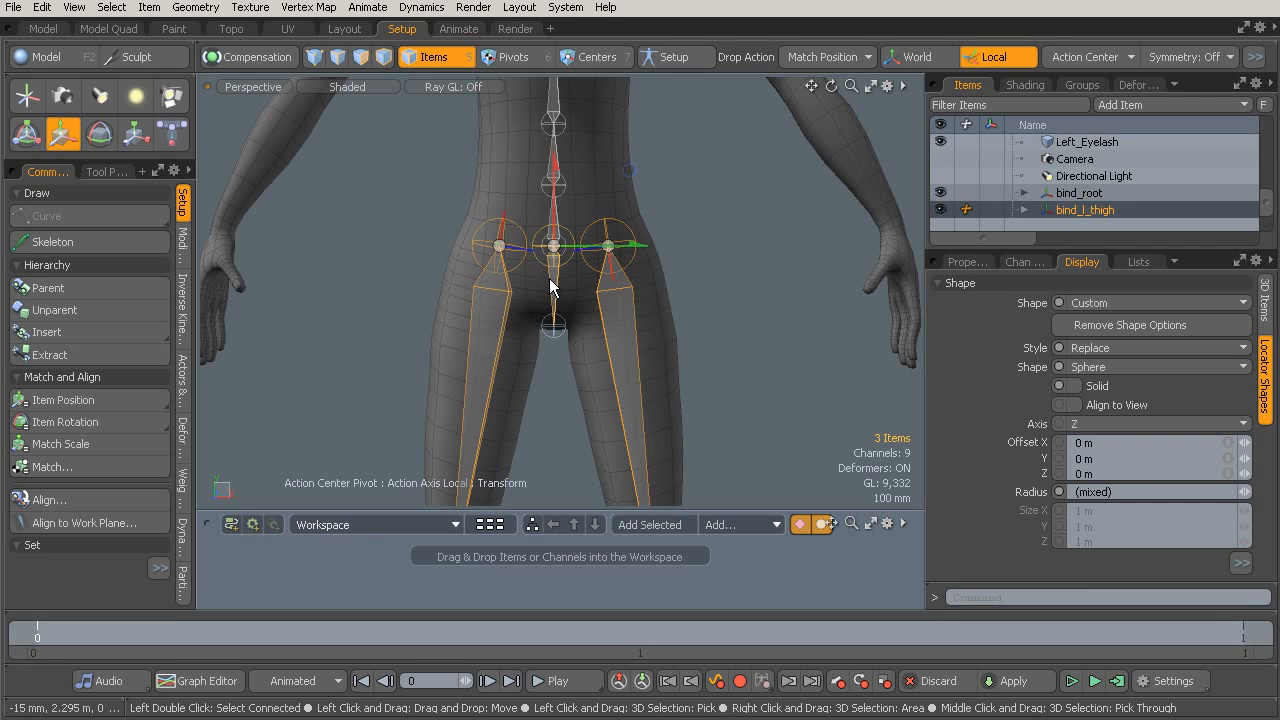
{"action": "left_click", "coordinate": [700, 276]}
Examine how the pelvis joint connects to the two thigh joints and the lower spine by selecting pelvis and spine joints.
{"action": "left_click_drag", "start_coordinate": [525, 280], "coordinate": [611, 276], "text": "ctrl+alt"}
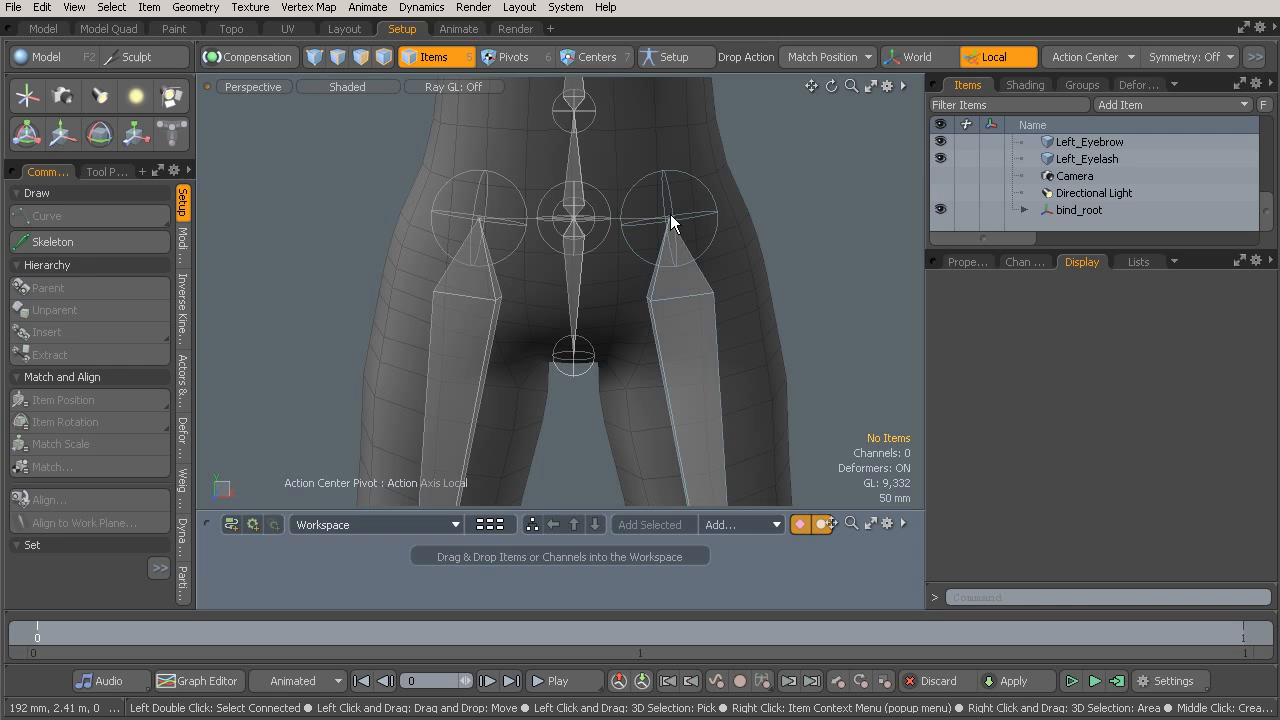
{"action": "left_click", "coordinate": [577, 267]}
{"action": "left_click_drag", "start_coordinate": [577, 267], "coordinate": [567, 152], "text": "alt"}
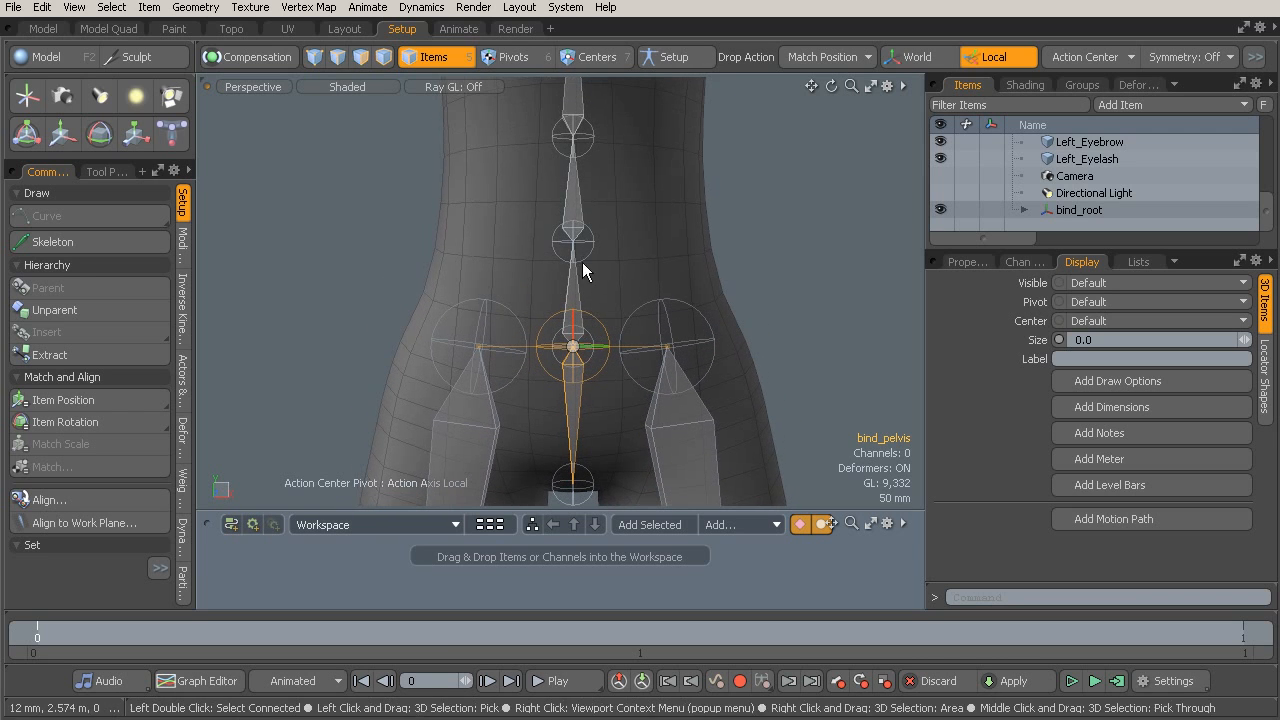
{"action": "left_click", "coordinate": [572, 132]}
{"action": "left_click_drag", "start_coordinate": [585, 333], "coordinate": [560, 390], "text": "alt"}
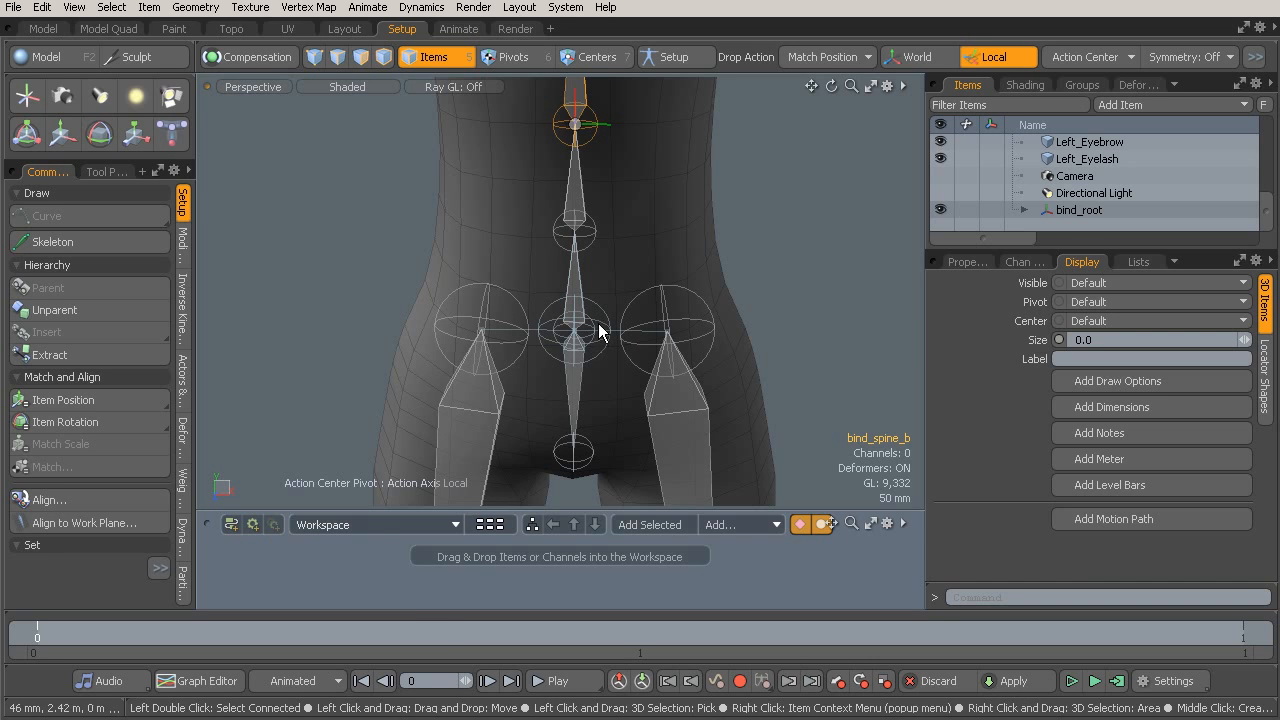
{"action": "left_click", "coordinate": [575, 389]}
{"action": "left_click_drag", "start_coordinate": [575, 389], "coordinate": [590, 358], "text": "alt"}
{"action": "left_click_drag", "start_coordinate": [590, 358], "coordinate": [566, 312], "text": "alt"}
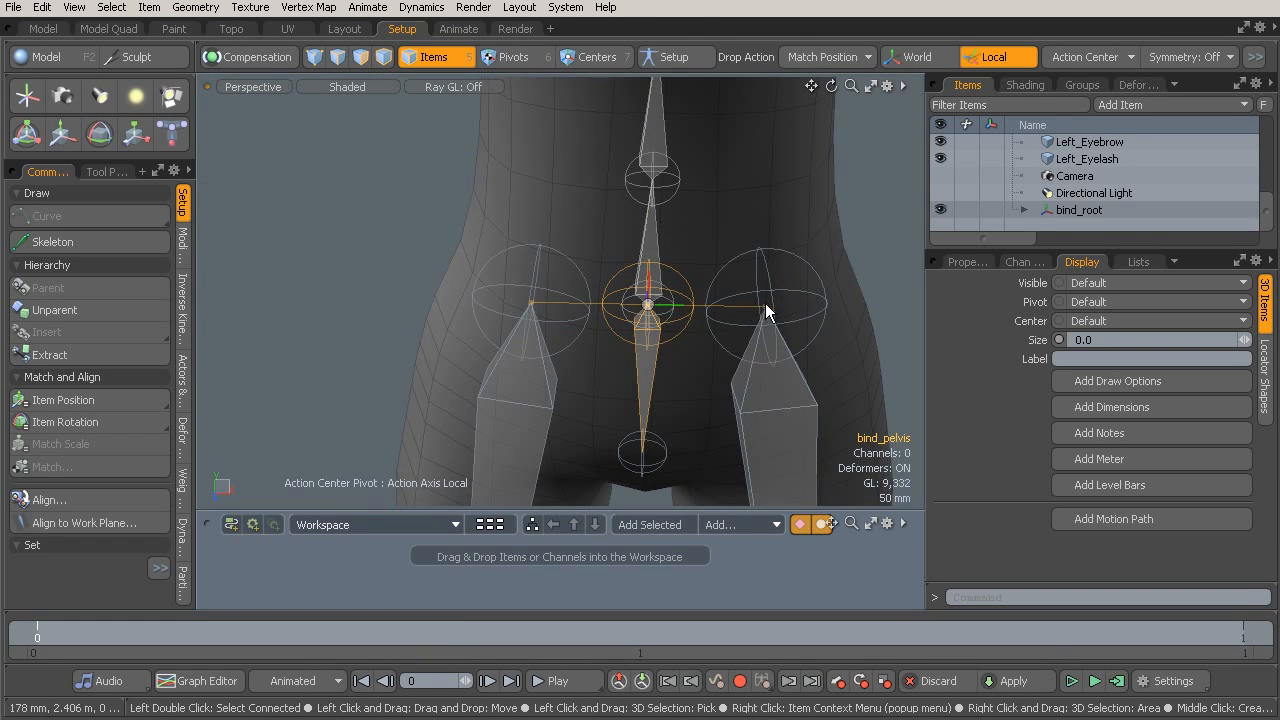
{"action": "left_click_drag", "start_coordinate": [714, 316], "coordinate": [637, 318], "text": "alt"}
Test-rotate the bind_pelvis joint, undo the rotation and deselect the joint.
{"action": "key", "text": "e"}
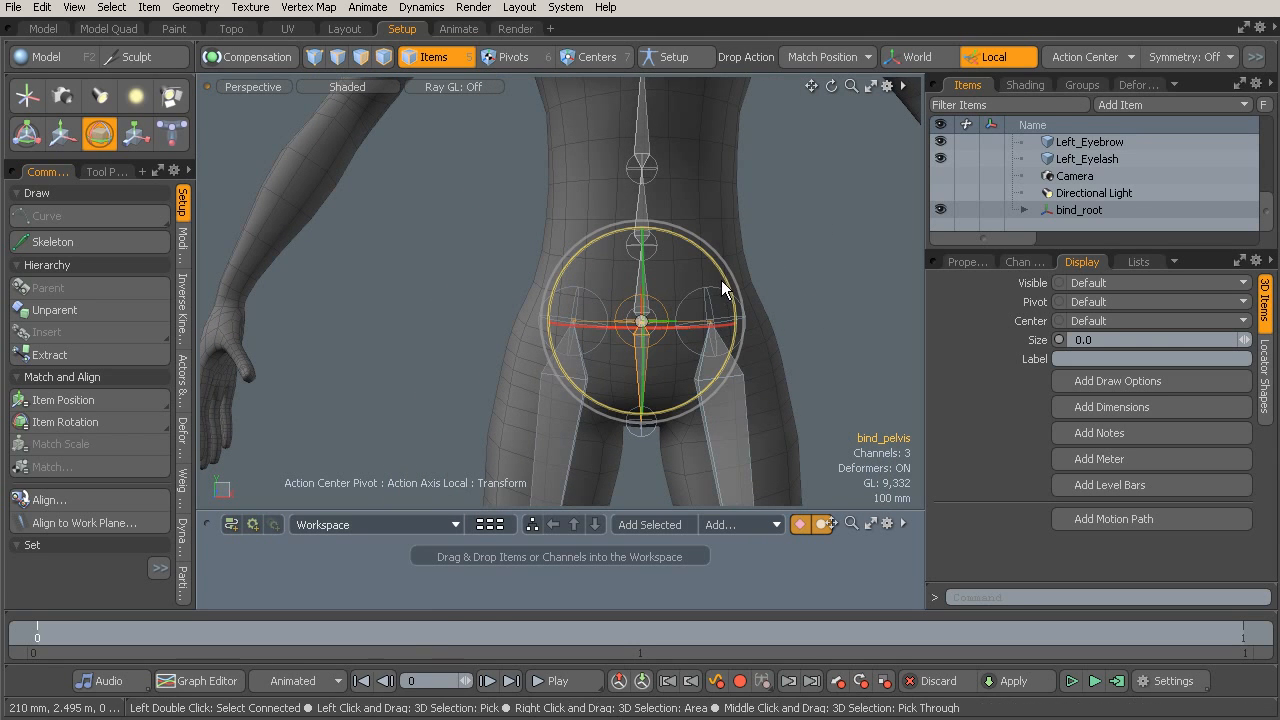
{"action": "left_click_drag", "start_coordinate": [721, 278], "coordinate": [702, 238]}
{"action": "key", "text": "ctrl+z"}
{"action": "left_click_drag", "start_coordinate": [779, 320], "coordinate": [740, 328], "text": "alt"}
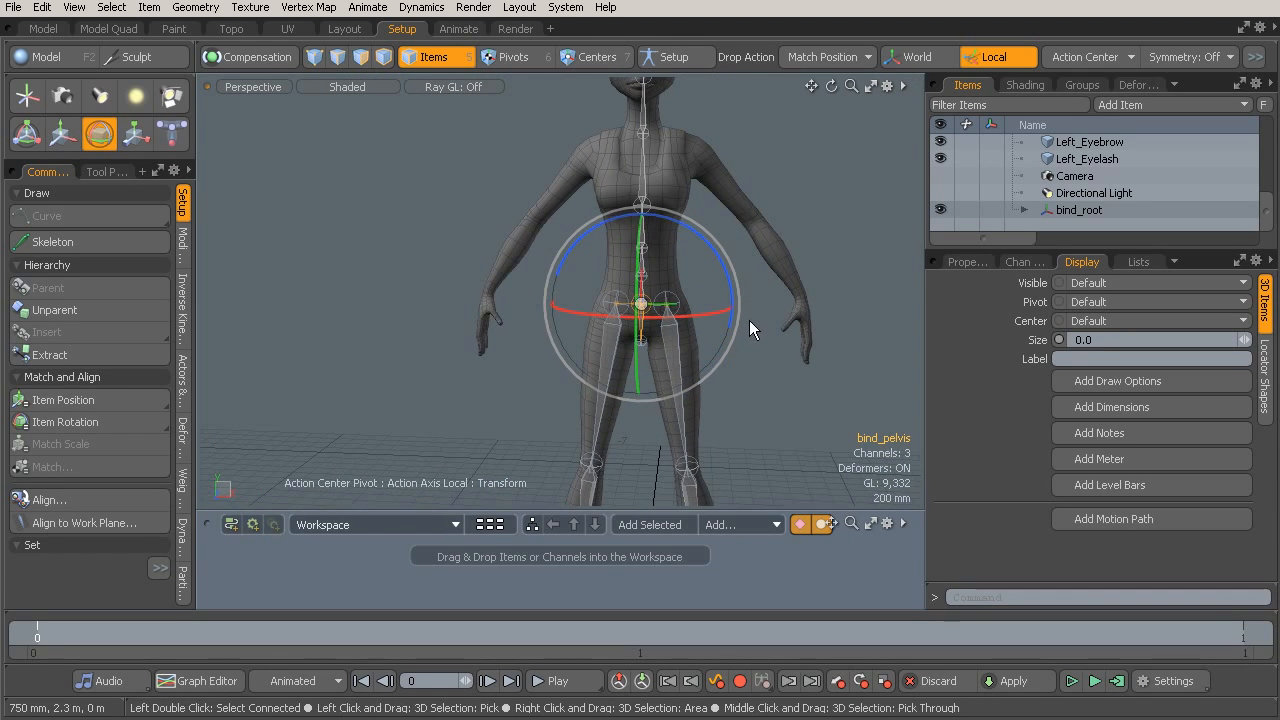
{"action": "left_click", "coordinate": [746, 324]}
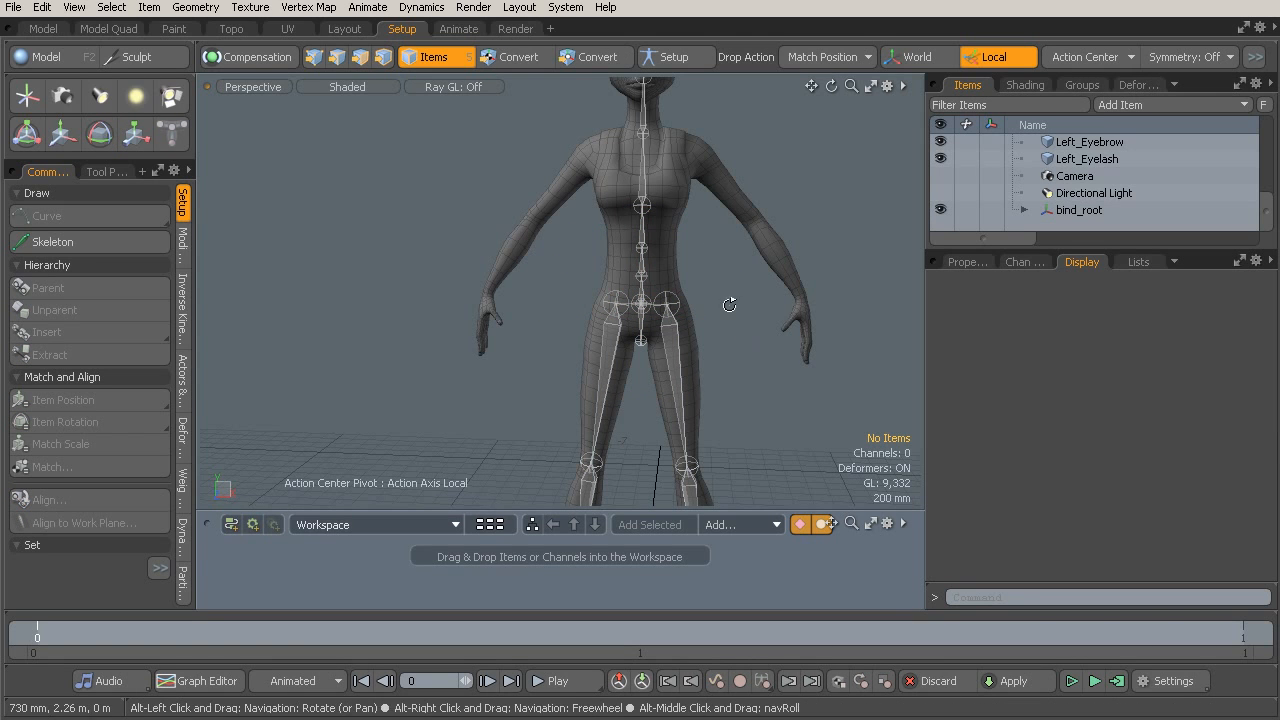
Examine the whole skeleton from the front, and check the spine and chest joint placement inside the torso in the right side view.
{"action": "left_click_drag", "start_coordinate": [723, 280], "coordinate": [703, 345], "text": "alt+shift"}
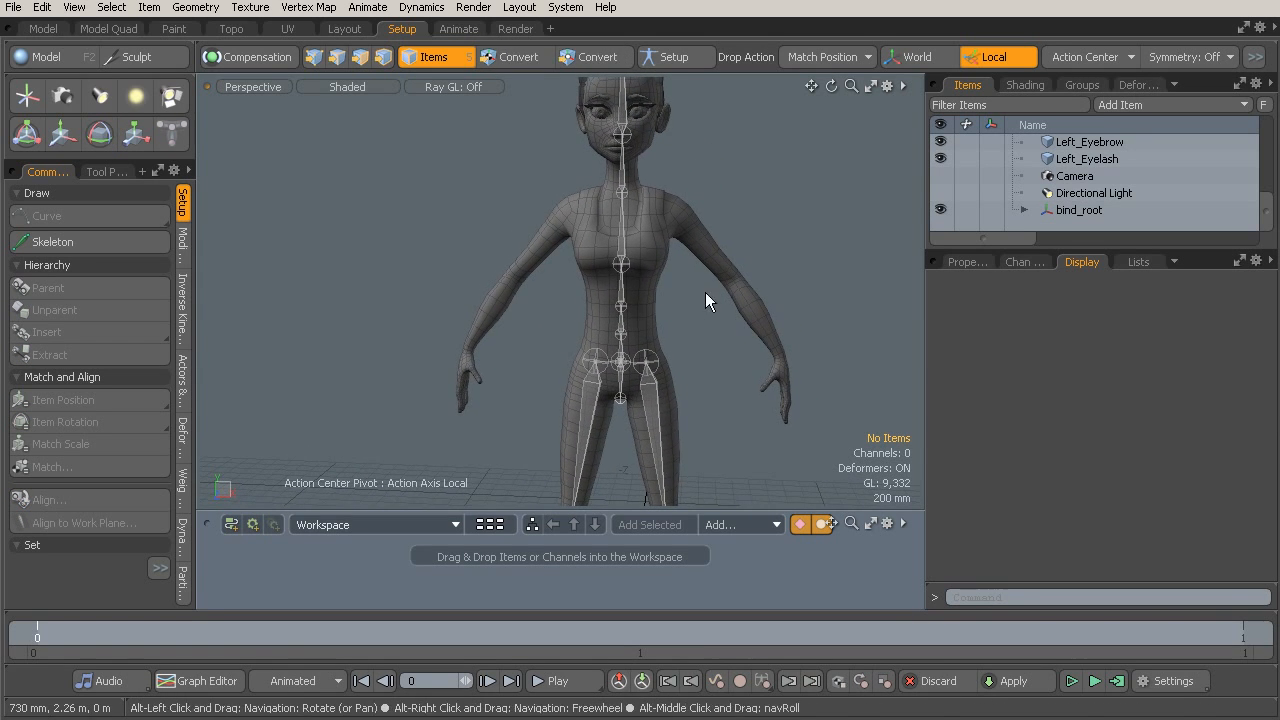
{"action": "key", "text": "a"}
{"action": "left_click_drag", "start_coordinate": [729, 254], "coordinate": [717, 267], "text": "alt"}
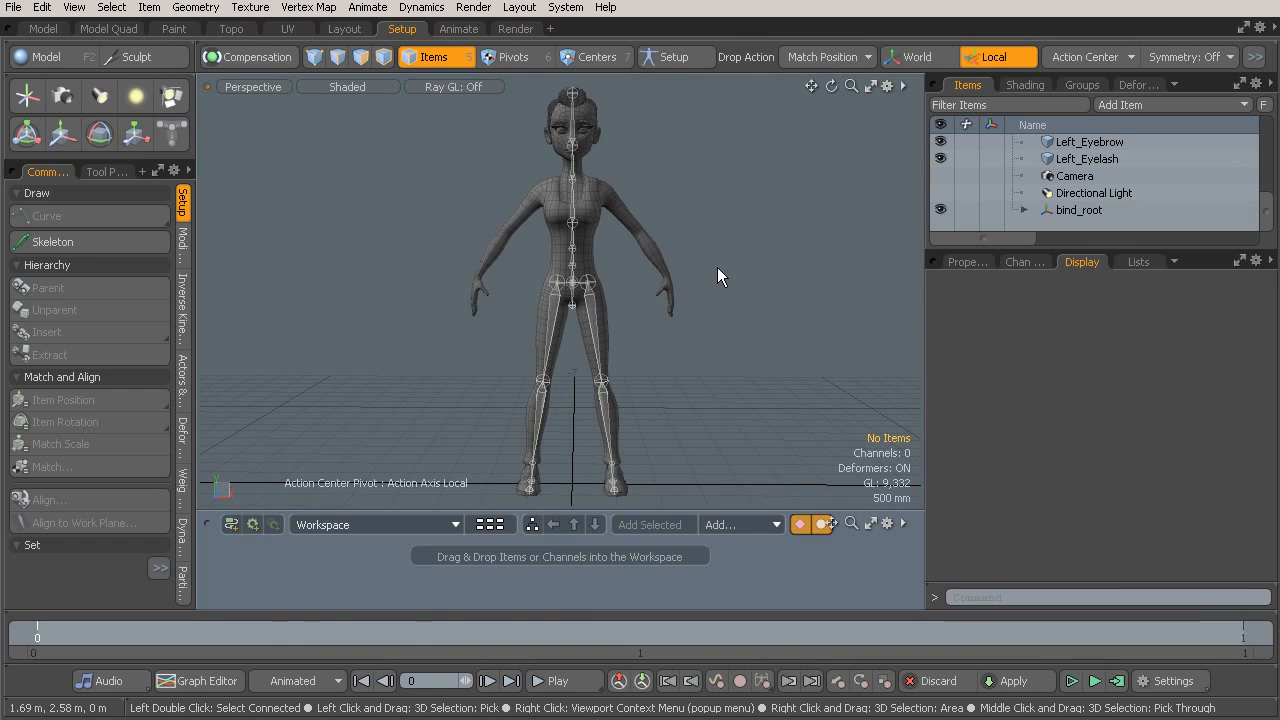
{"action": "key", "text": "KP_3"}
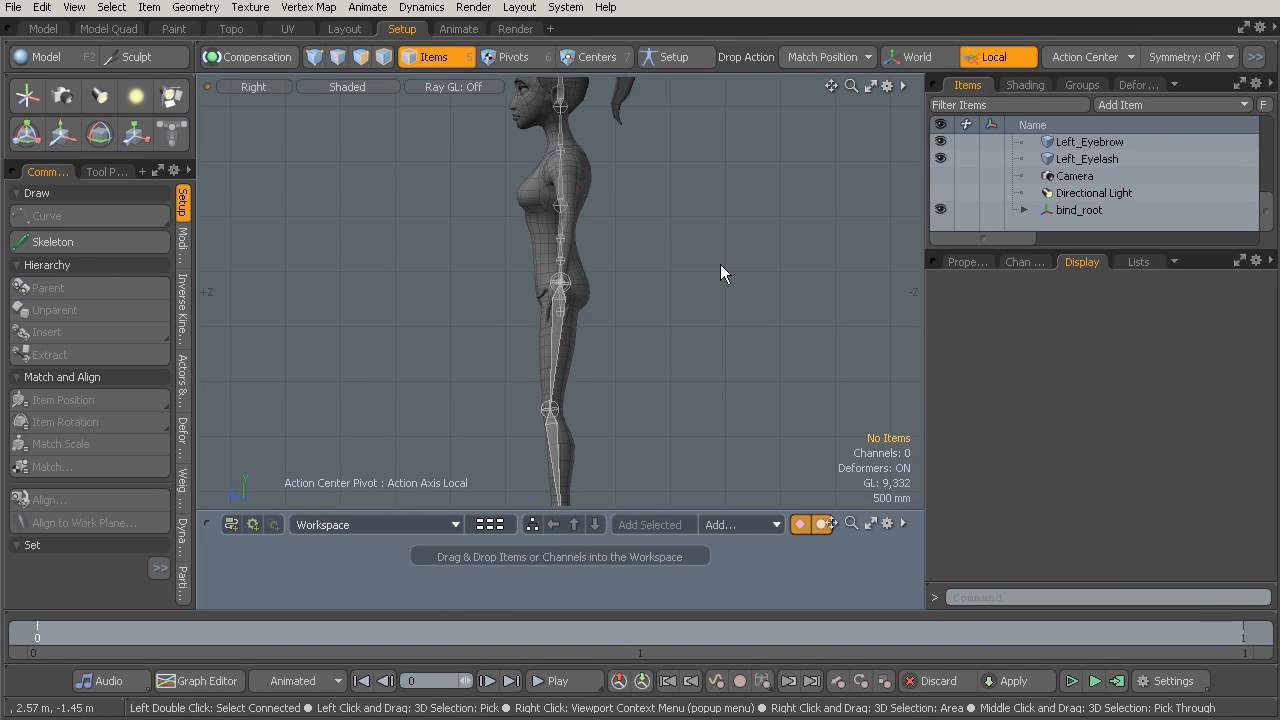
{"action": "left_click_drag", "start_coordinate": [537, 276], "coordinate": [538, 303], "text": "ctrl+alt"}
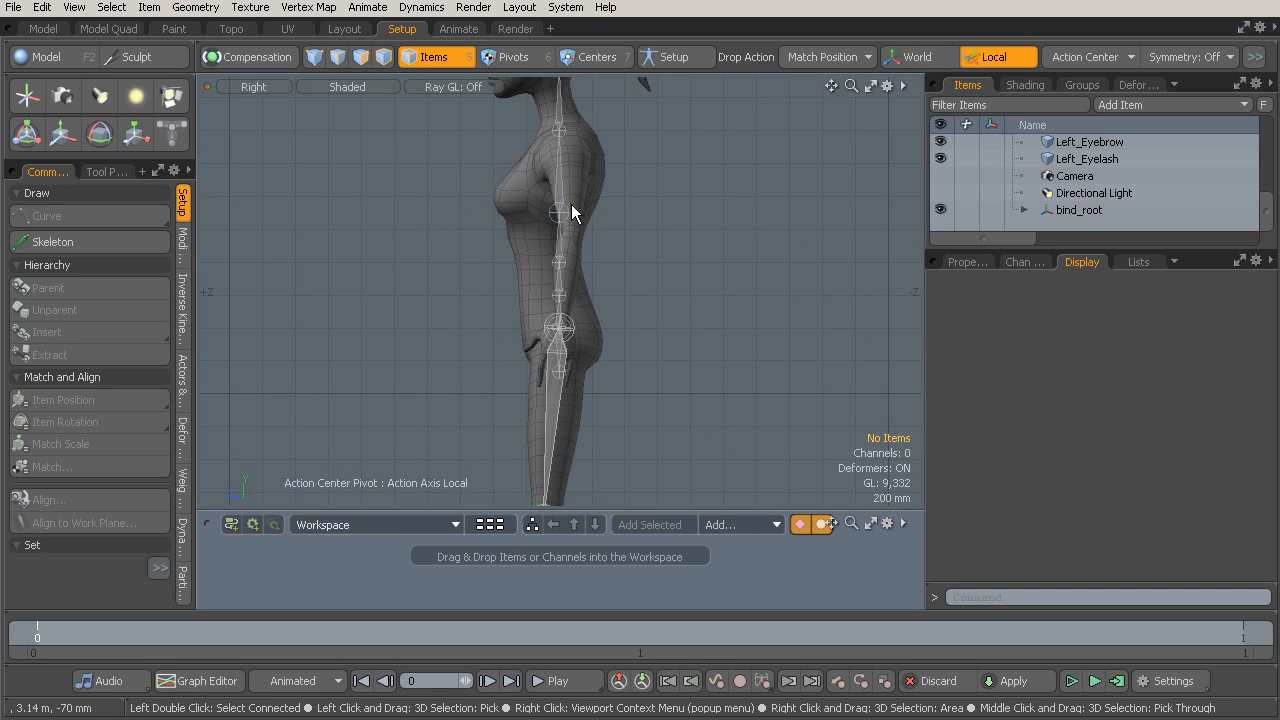
{"action": "left_click_drag", "start_coordinate": [552, 216], "coordinate": [631, 232], "text": "ctrl+alt"}
{"action": "left_click_drag", "start_coordinate": [607, 221], "coordinate": [591, 309], "text": "alt+shift"}
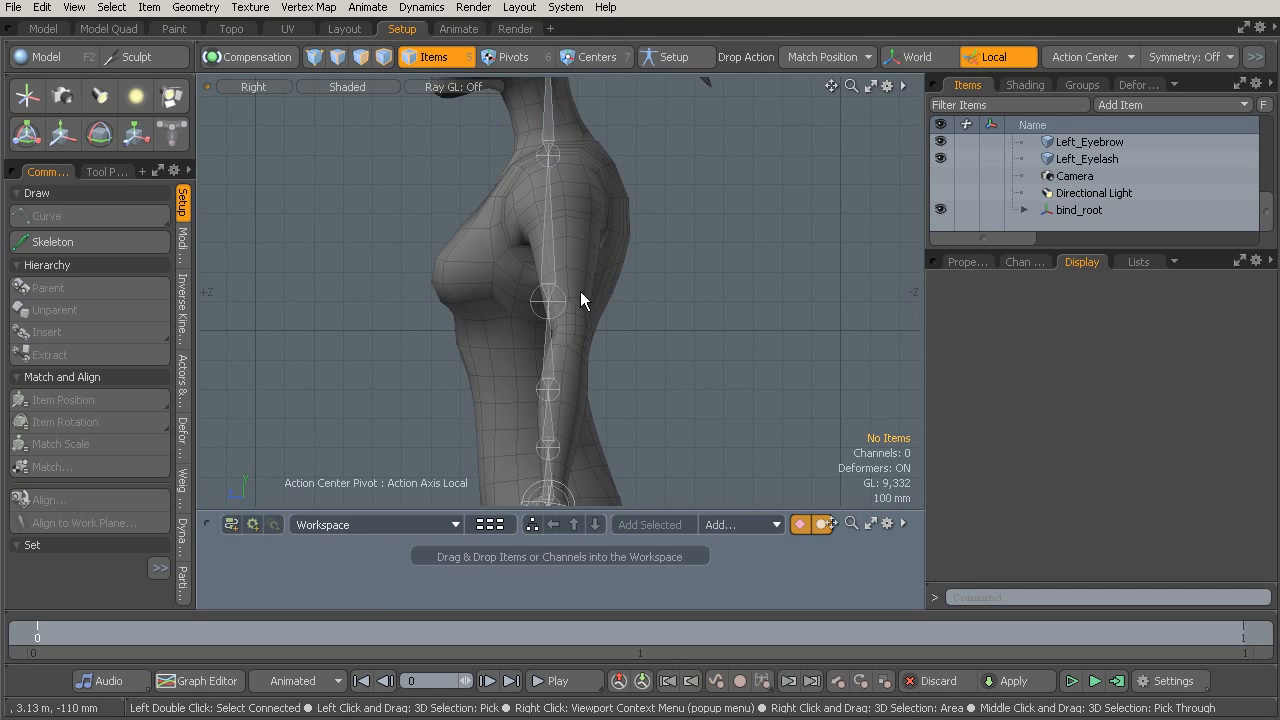
{"action": "left_click_drag", "start_coordinate": [532, 380], "coordinate": [543, 188], "text": "alt+shift"}
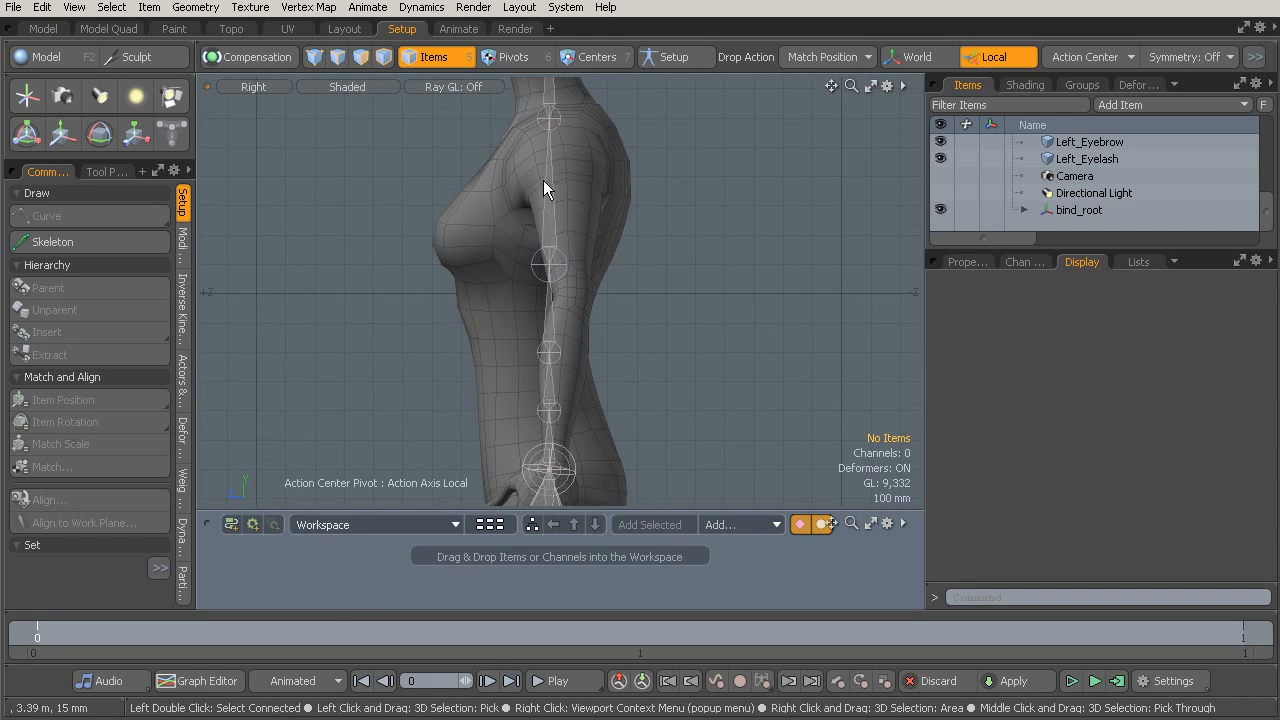
{"action": "left_click_drag", "start_coordinate": [543, 409], "coordinate": [569, 160], "text": "alt+shift"}
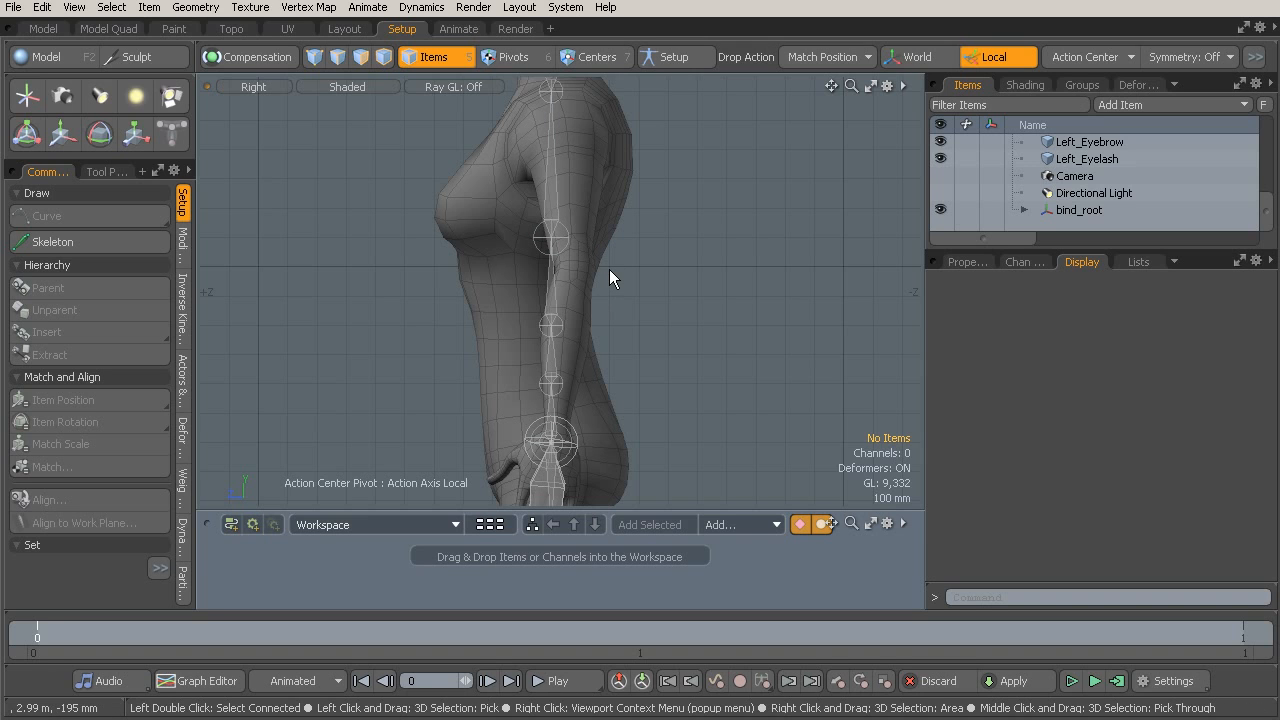
In the front view, draw a left-arm skeleton from the shoulder (about X 0.4 m, Y 3.49 m) to the wrist (about X 1.1 m, Y 2.46 m).
{"action": "key", "text": "KP_2"}
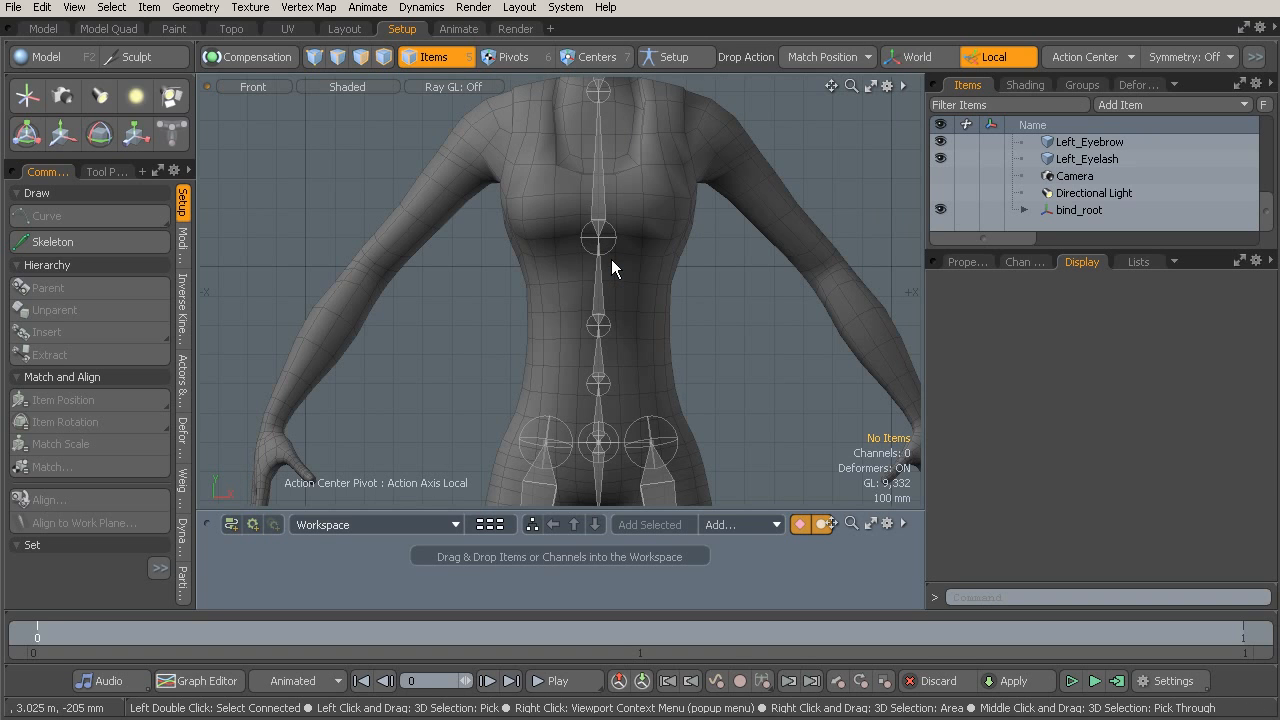
{"action": "left_click_drag", "start_coordinate": [684, 265], "coordinate": [533, 309], "text": "alt+shift"}
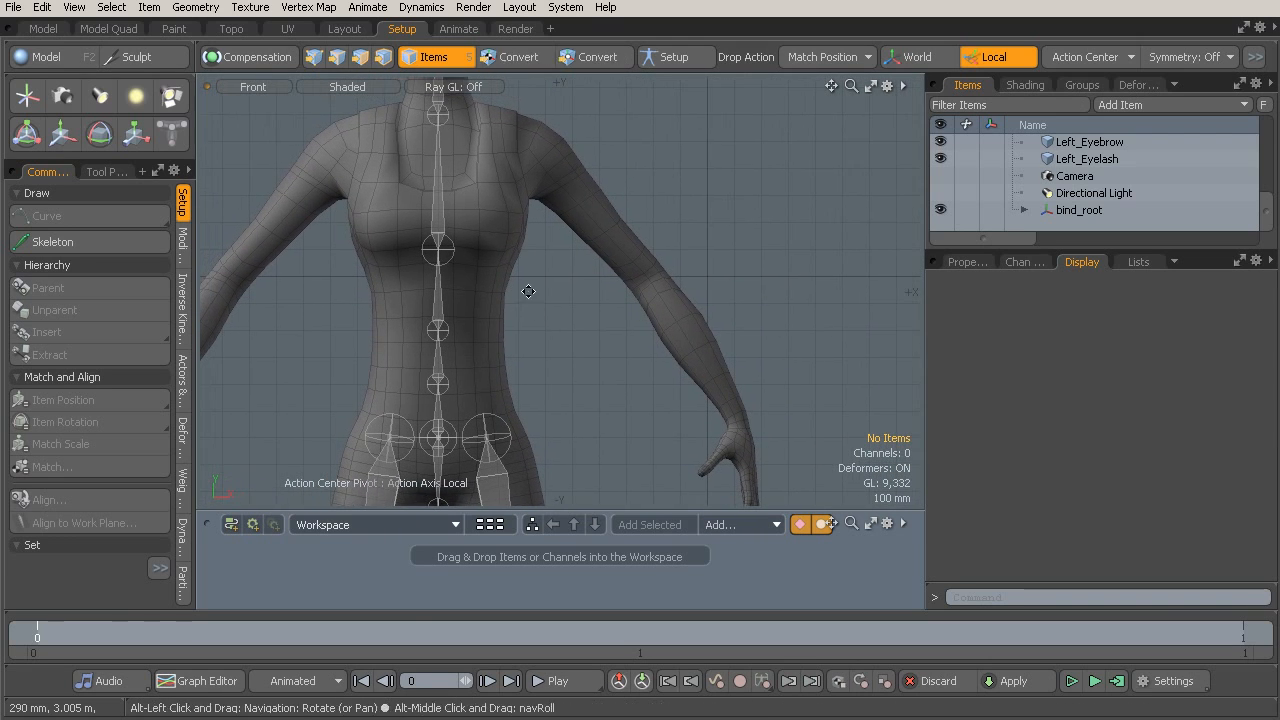
{"action": "left_click", "coordinate": [106, 243]}
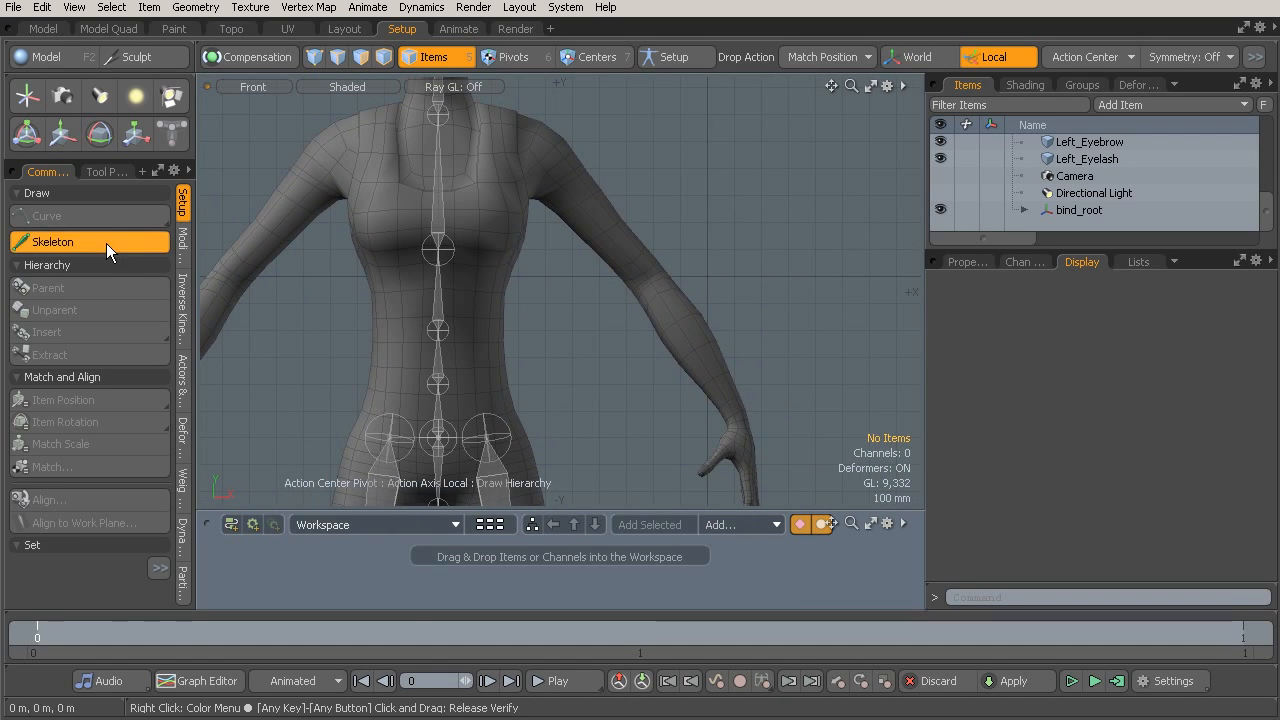
{"action": "left_click", "coordinate": [546, 145]}
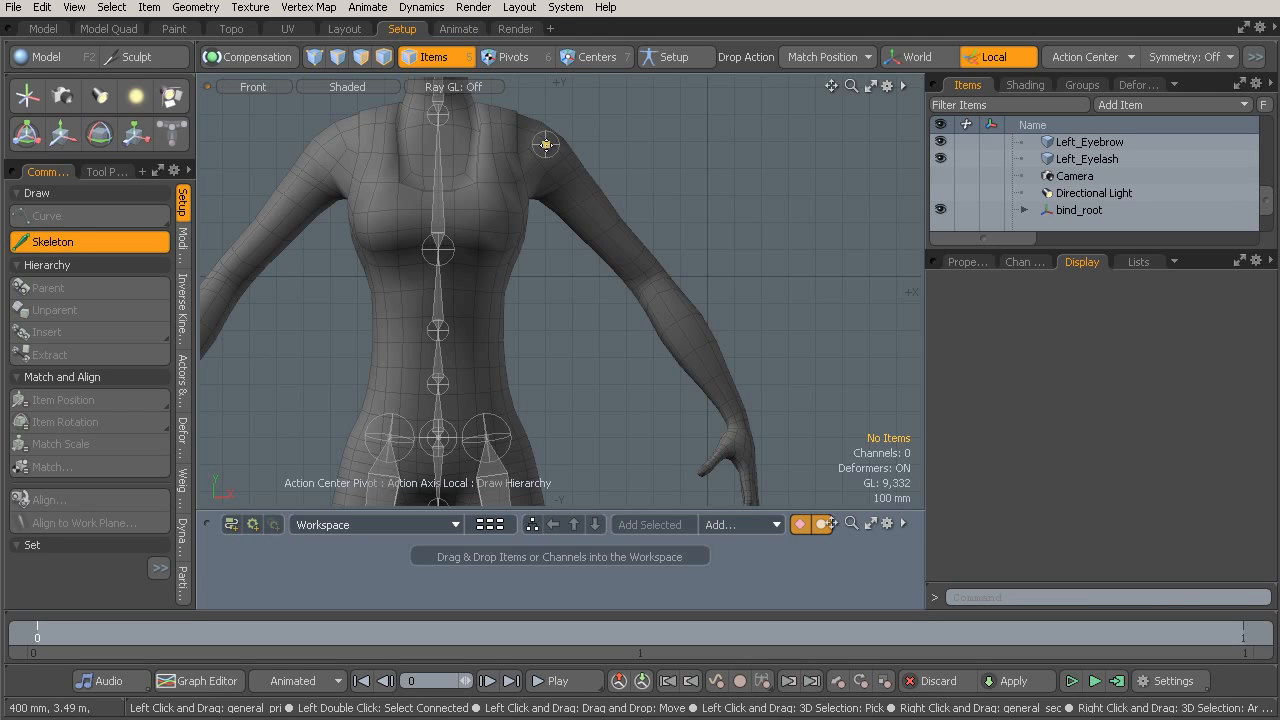
{"action": "left_click", "coordinate": [734, 422]}
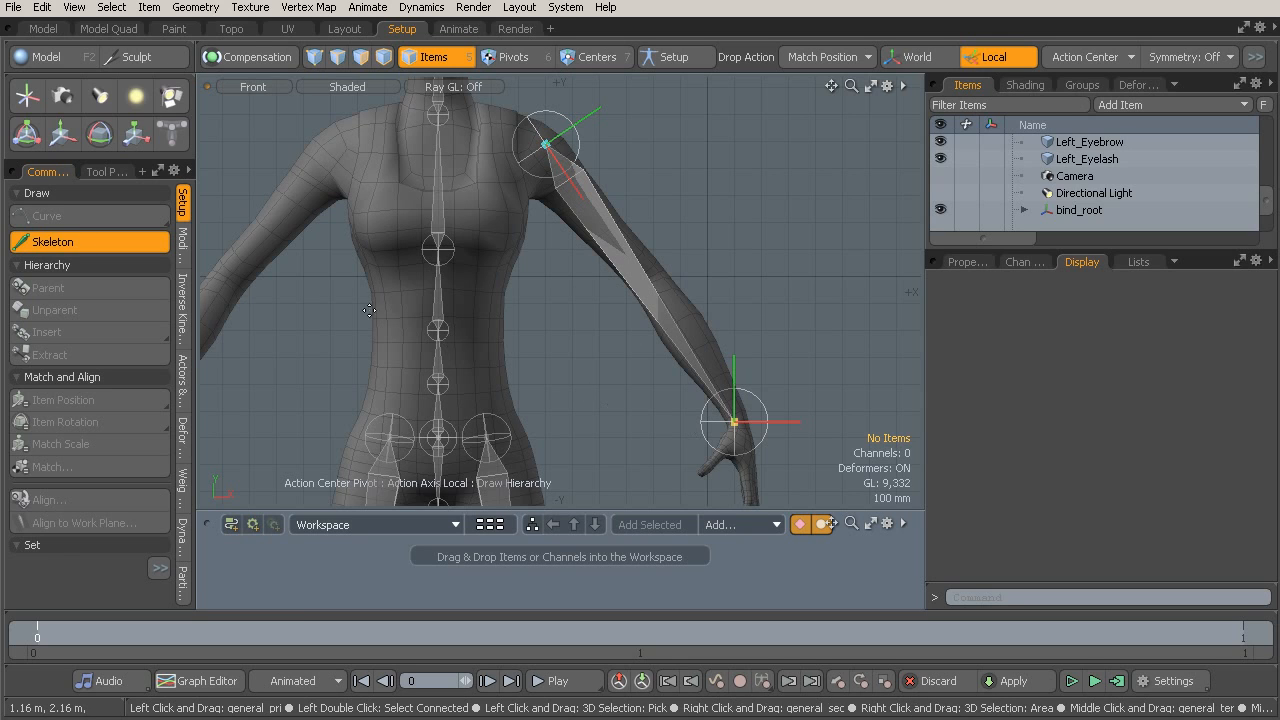
Insert an elbow joint into the left-arm skeleton midway between the shoulder and wrist joints, and finish the Skeleton tool.
{"action": "left_click", "coordinate": [103, 172]}
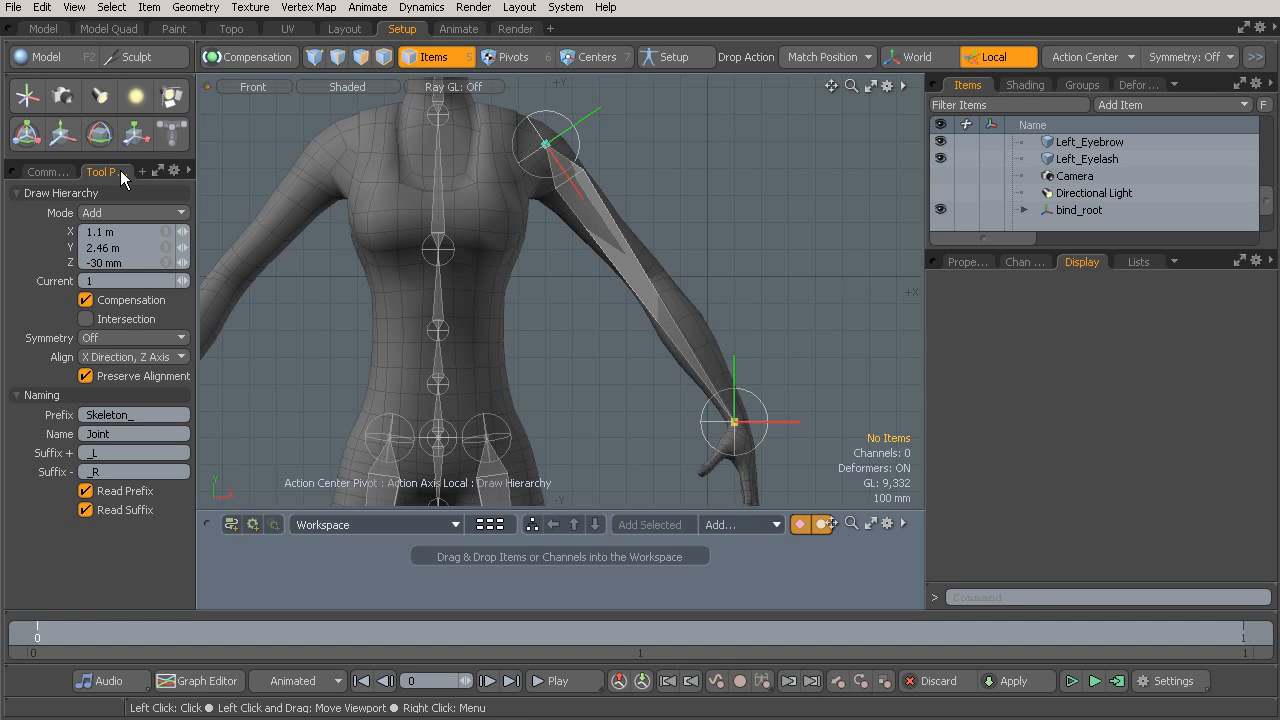
{"action": "left_click", "coordinate": [111, 211]}
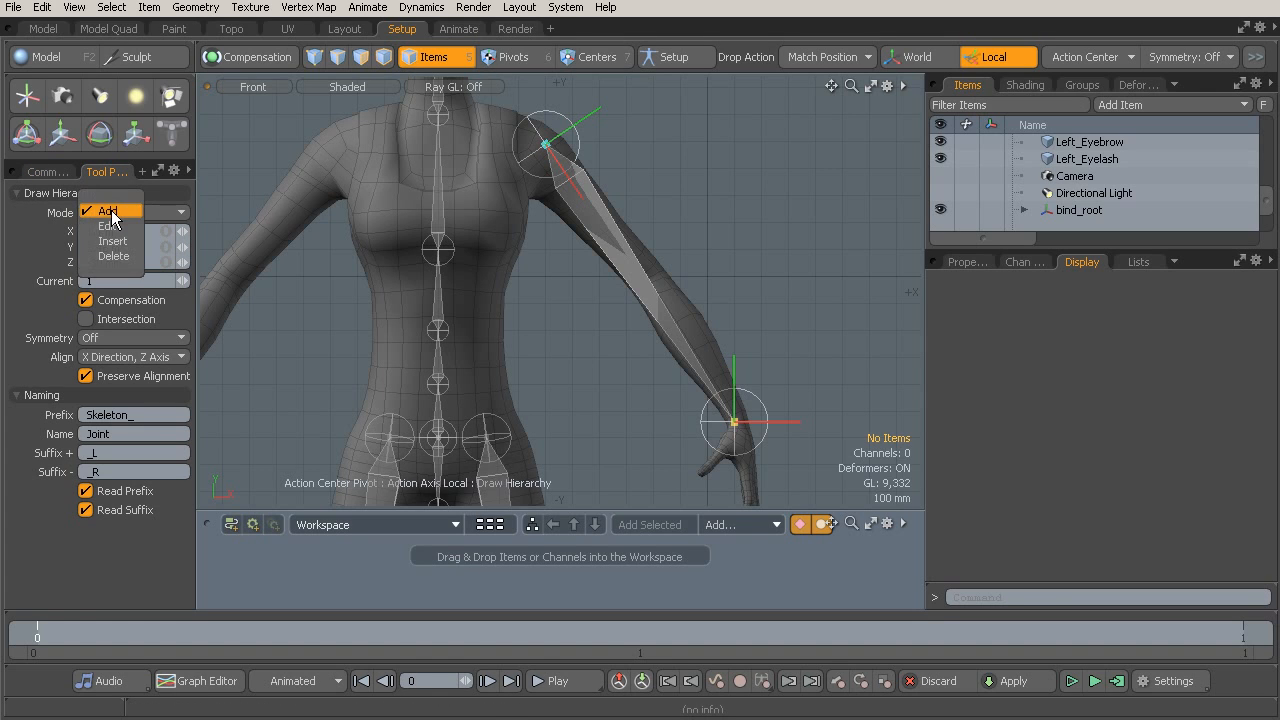
{"action": "left_click", "coordinate": [114, 241]}
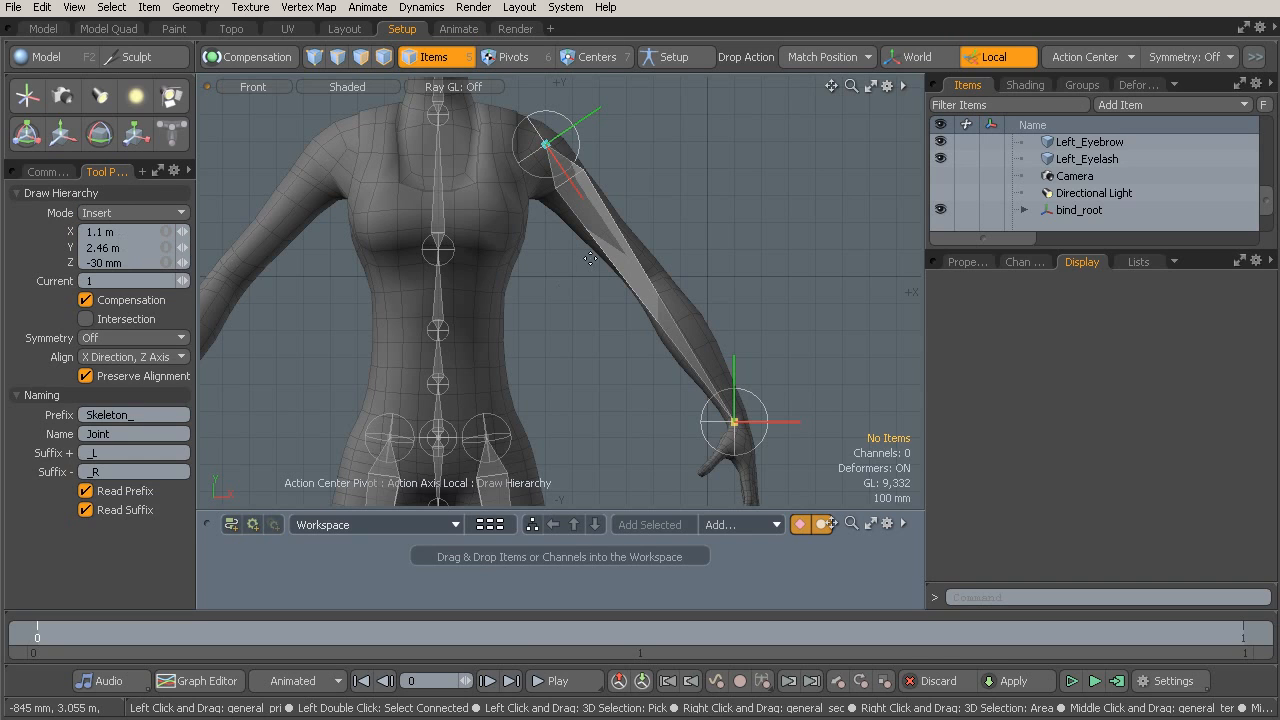
{"action": "left_click", "coordinate": [642, 285]}
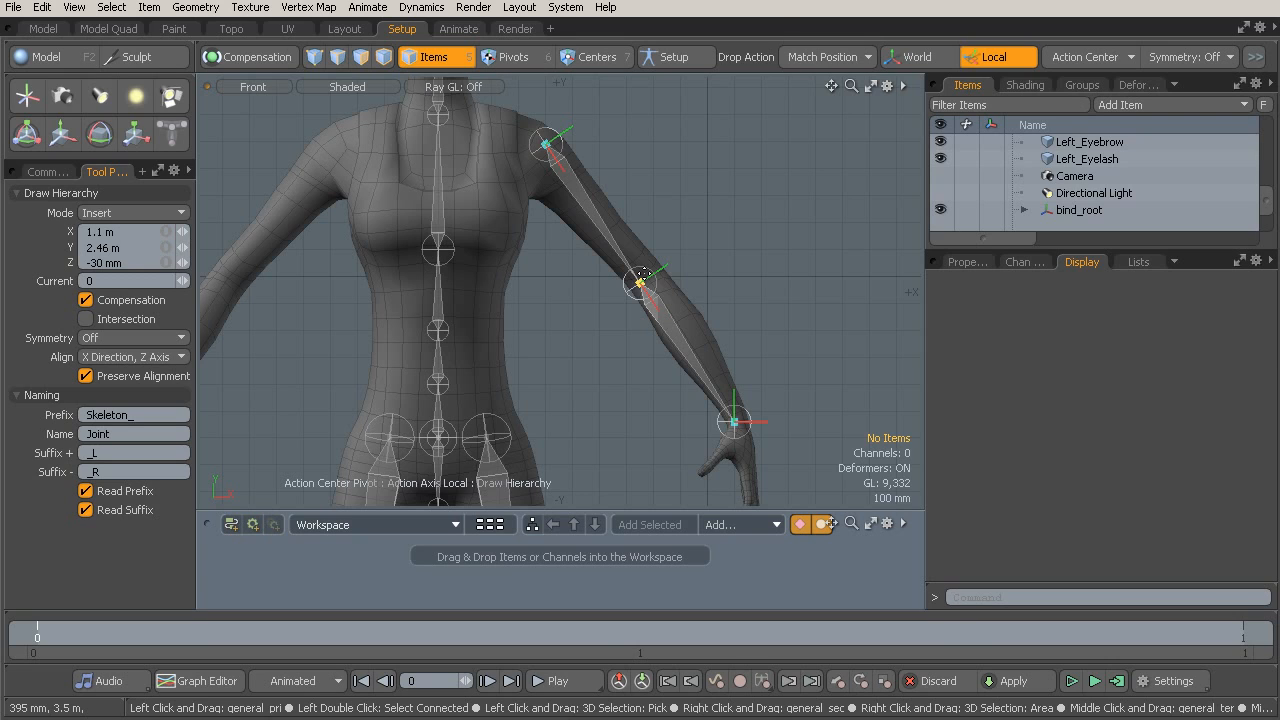
{"action": "key", "text": "KP_Decimal"}
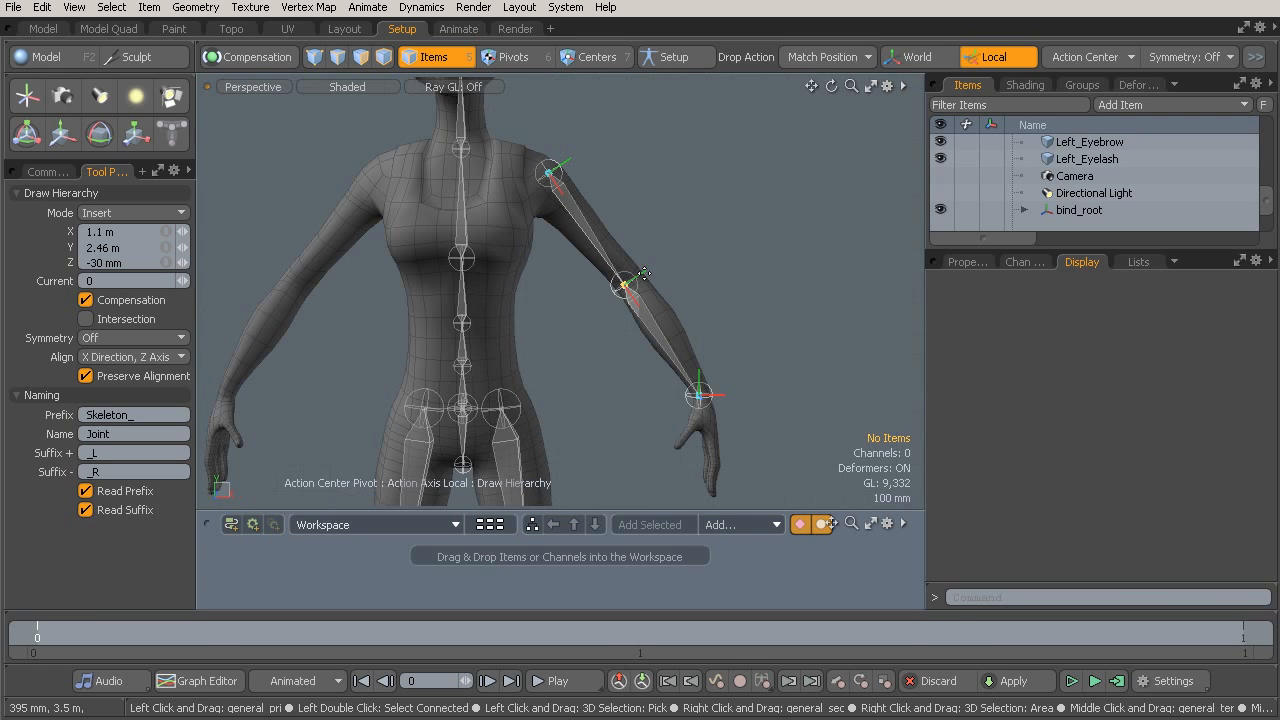
{"action": "left_click_drag", "start_coordinate": [643, 273], "coordinate": [523, 286], "text": "alt"}
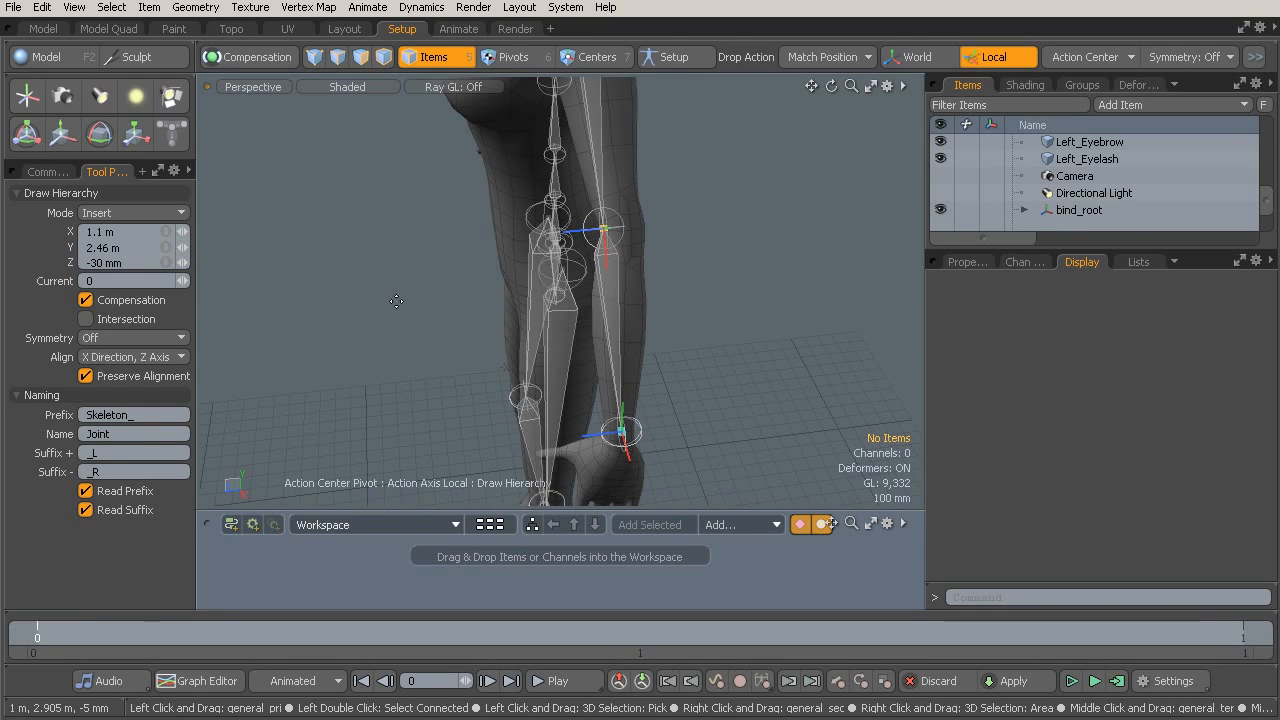
{"action": "left_click", "coordinate": [47, 171]}
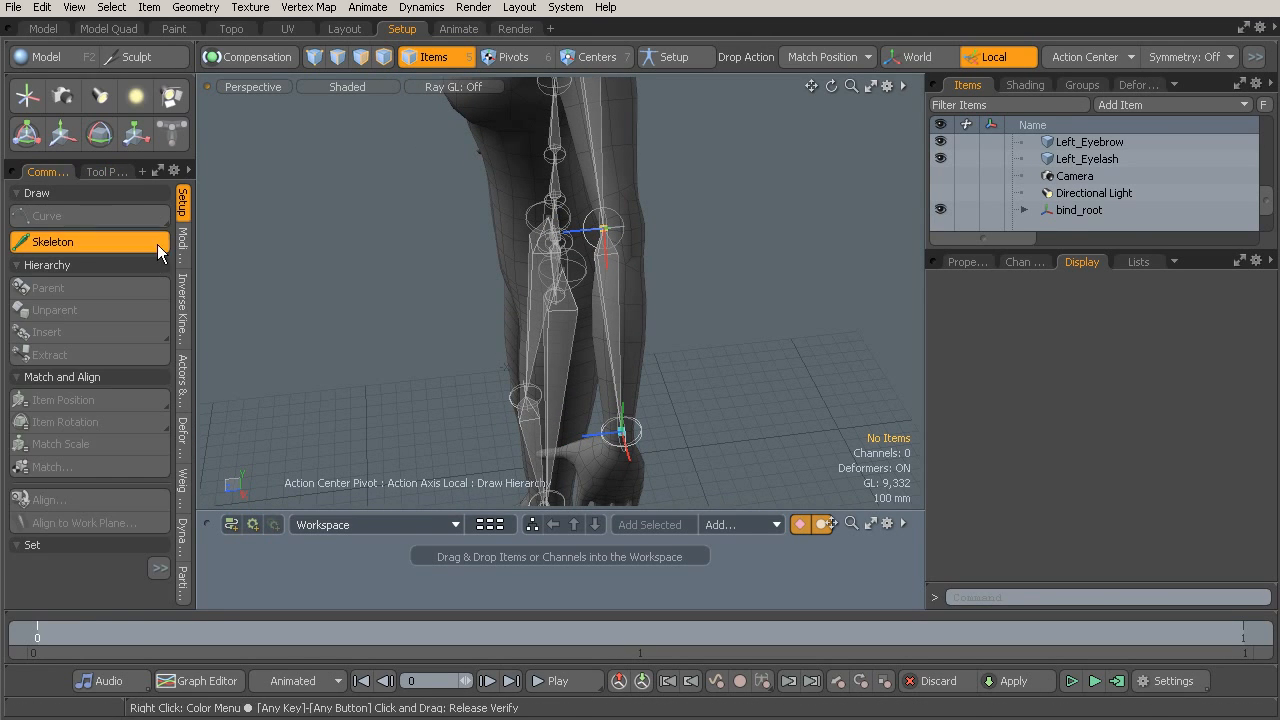
{"action": "key", "text": "q"}
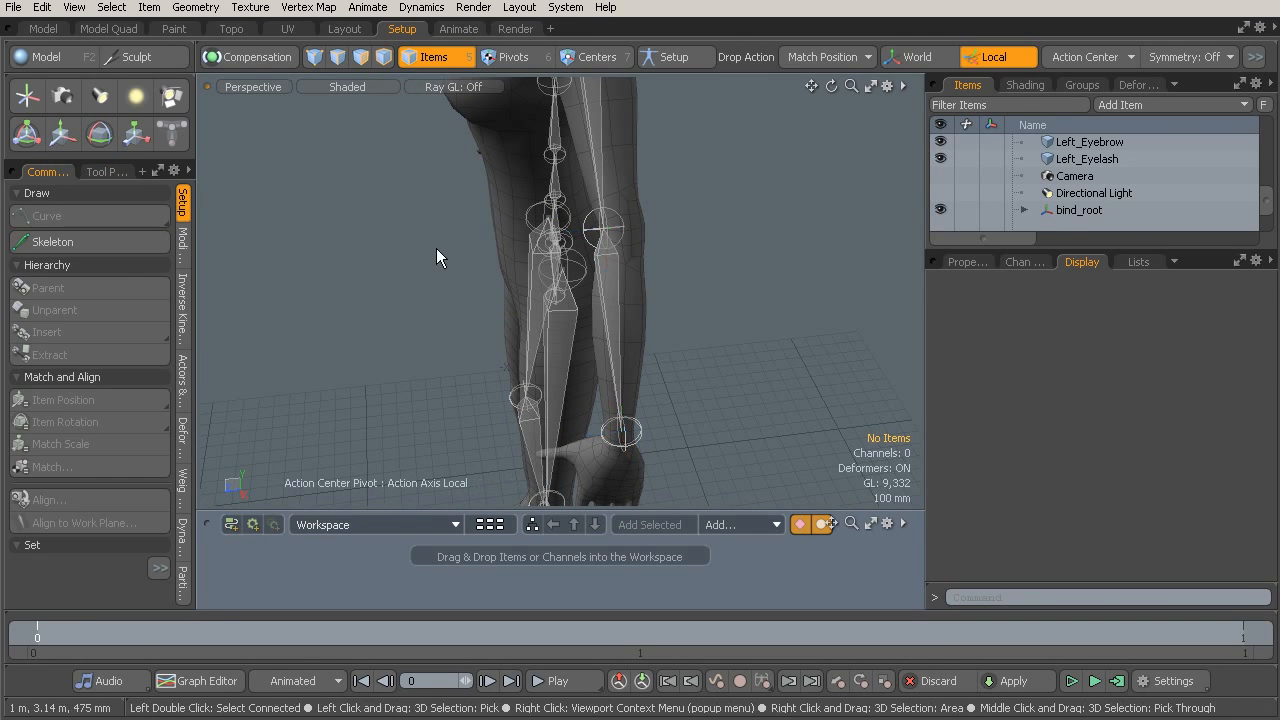
Move the left elbow joint's center -60 mm along its local Z axis toward the back of the arm.
{"action": "left_click", "coordinate": [609, 263]}
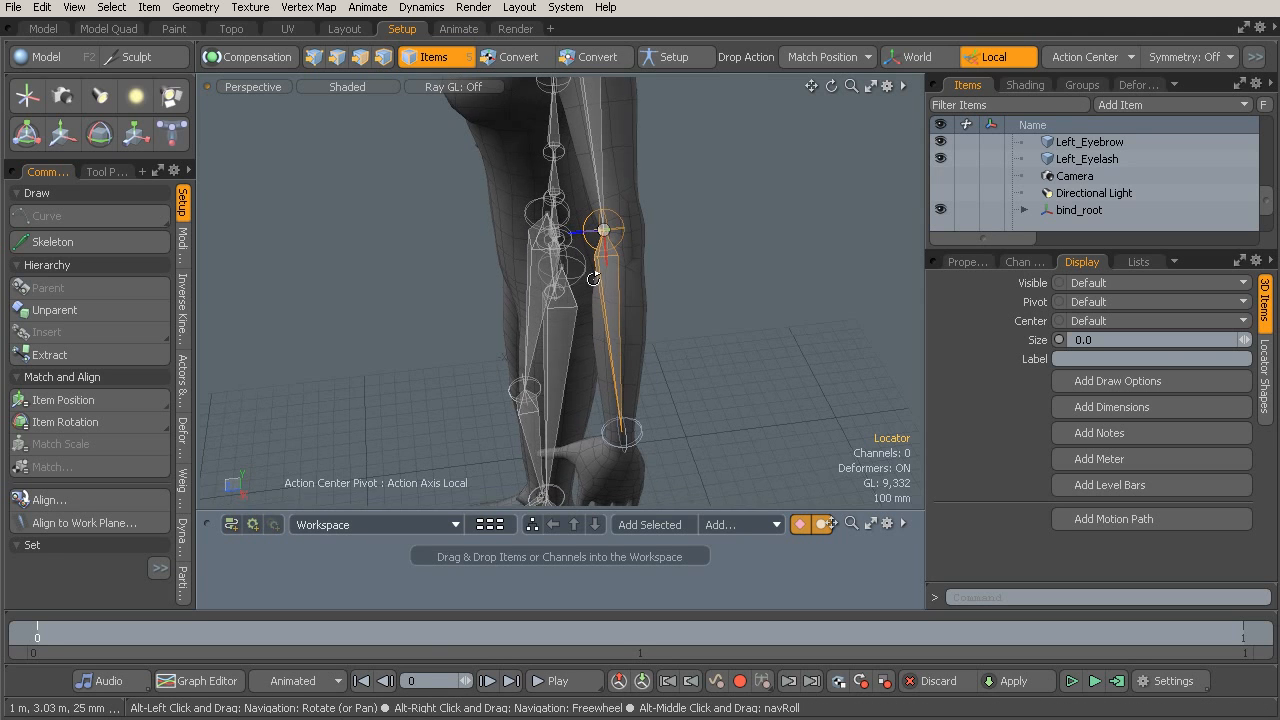
{"action": "left_click_drag", "start_coordinate": [607, 275], "coordinate": [622, 346], "text": "alt+shift"}
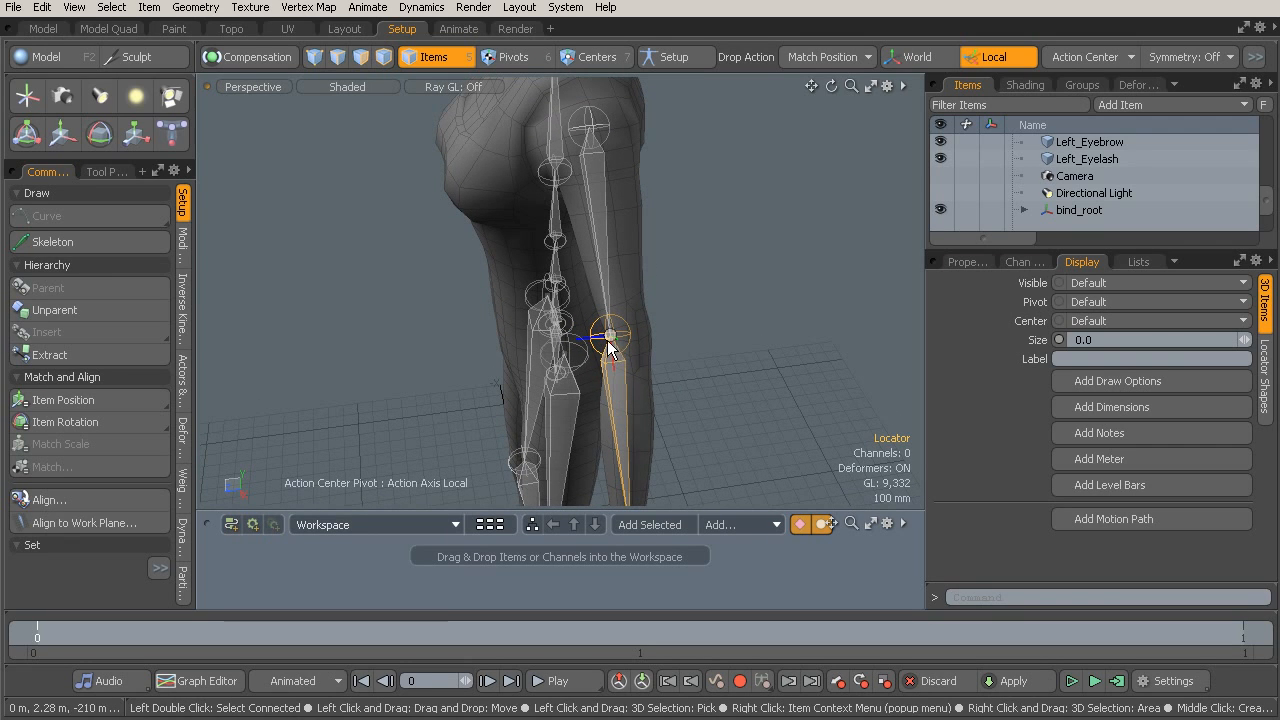
{"action": "key", "text": "y"}
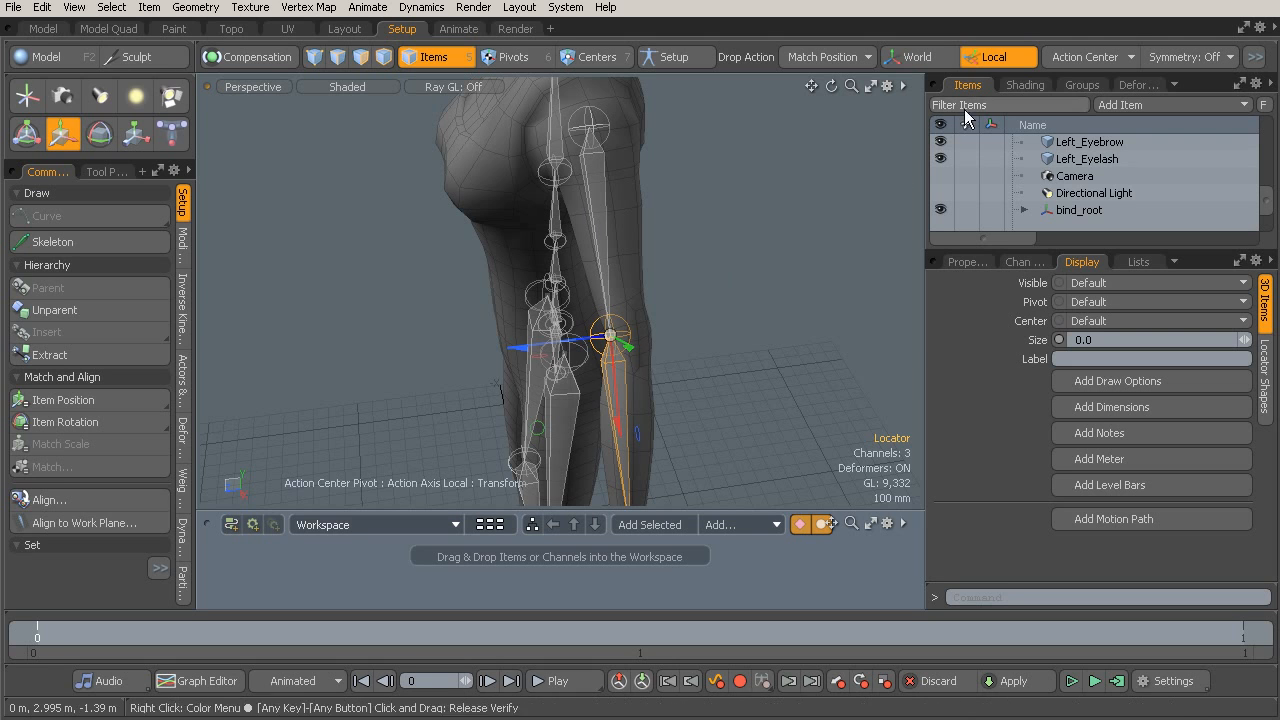
{"action": "left_click_drag", "start_coordinate": [682, 287], "coordinate": [654, 90], "text": "alt"}
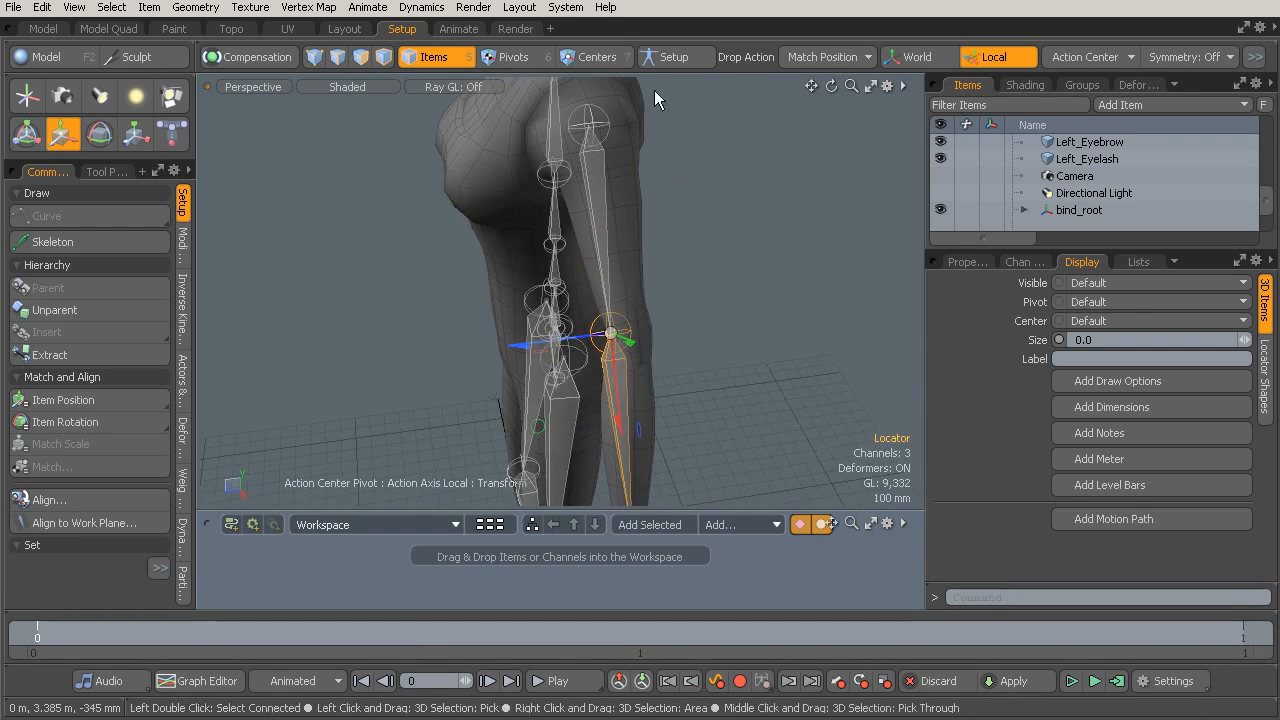
{"action": "left_click", "coordinate": [590, 56]}
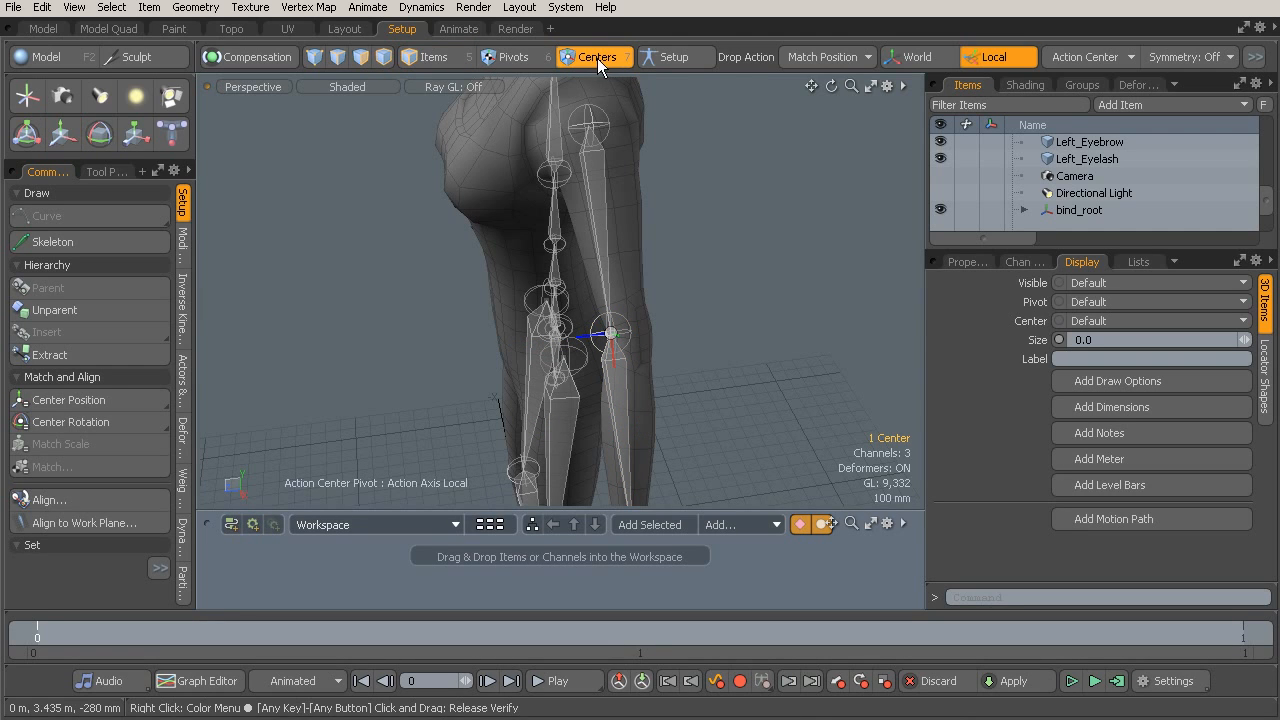
{"action": "left_click_drag", "start_coordinate": [602, 217], "coordinate": [596, 243], "text": "alt"}
{"action": "left_click", "coordinate": [613, 334]}
{"action": "key", "text": "w"}
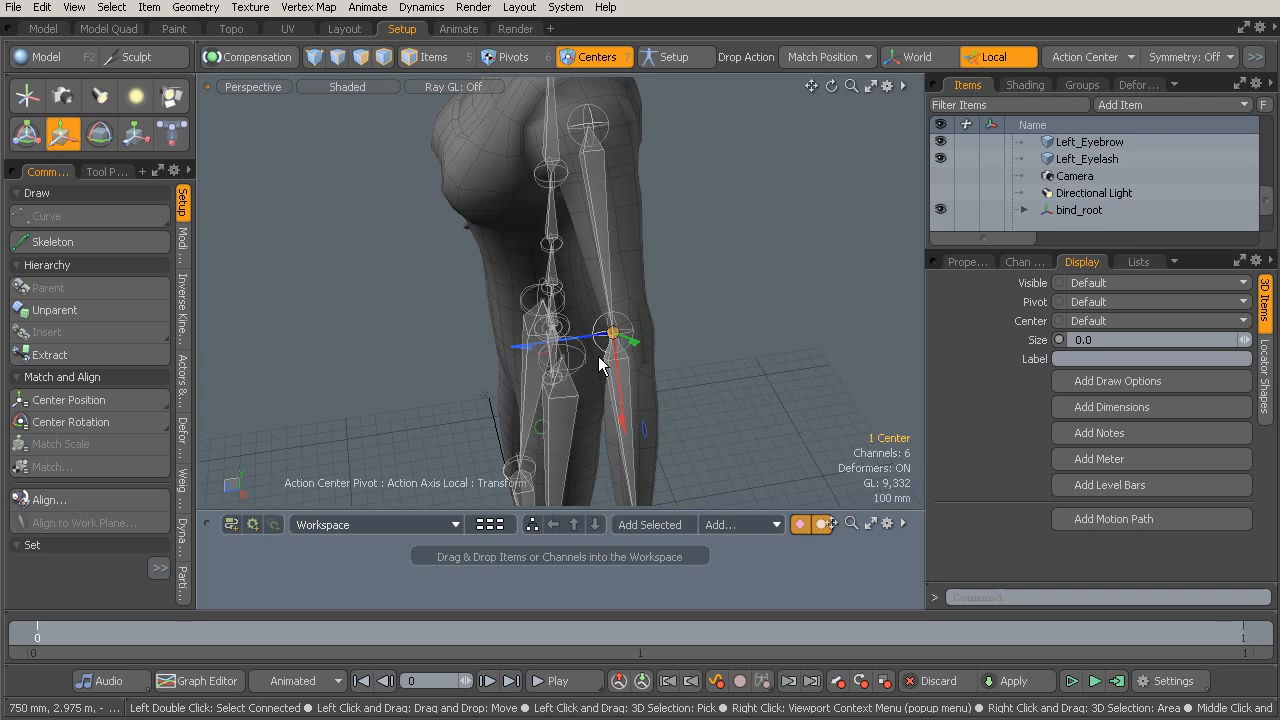
{"action": "left_click_drag", "start_coordinate": [527, 352], "coordinate": [547, 347]}
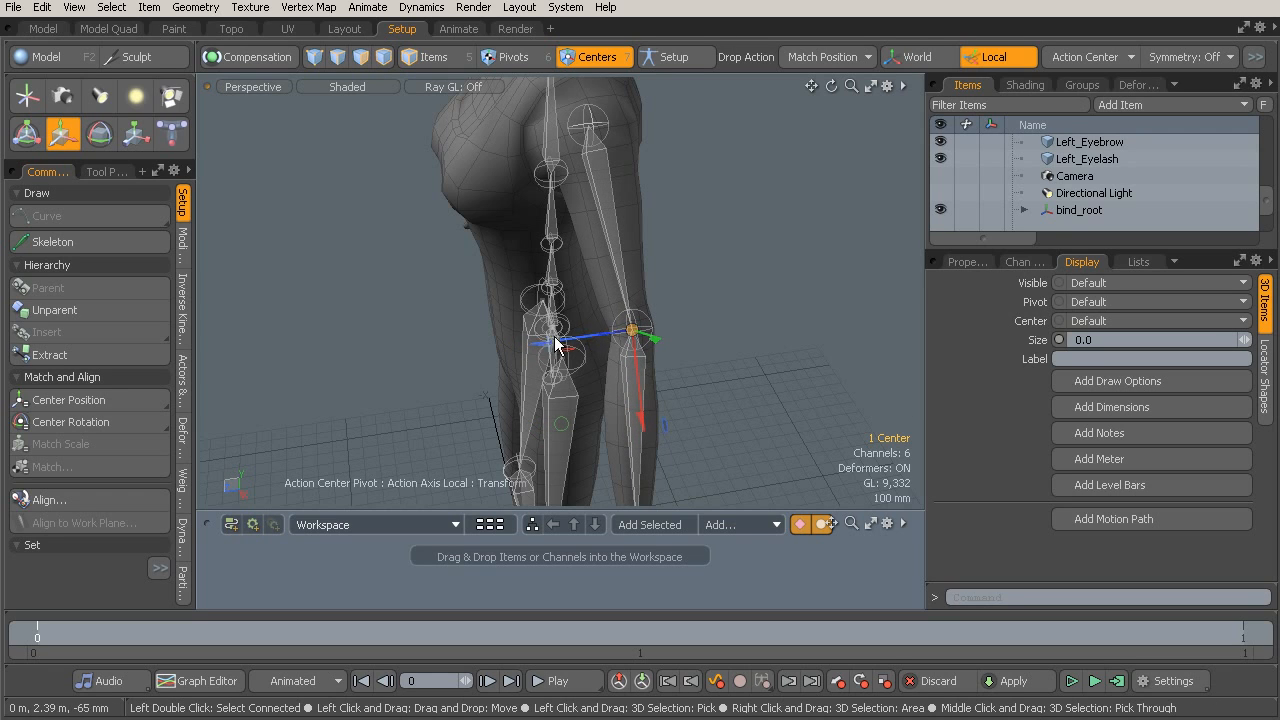
{"action": "left_click_drag", "start_coordinate": [637, 326], "coordinate": [660, 263], "text": "alt"}
{"action": "left_click_drag", "start_coordinate": [572, 346], "coordinate": [660, 405], "text": "alt"}
{"action": "key", "text": "7"}
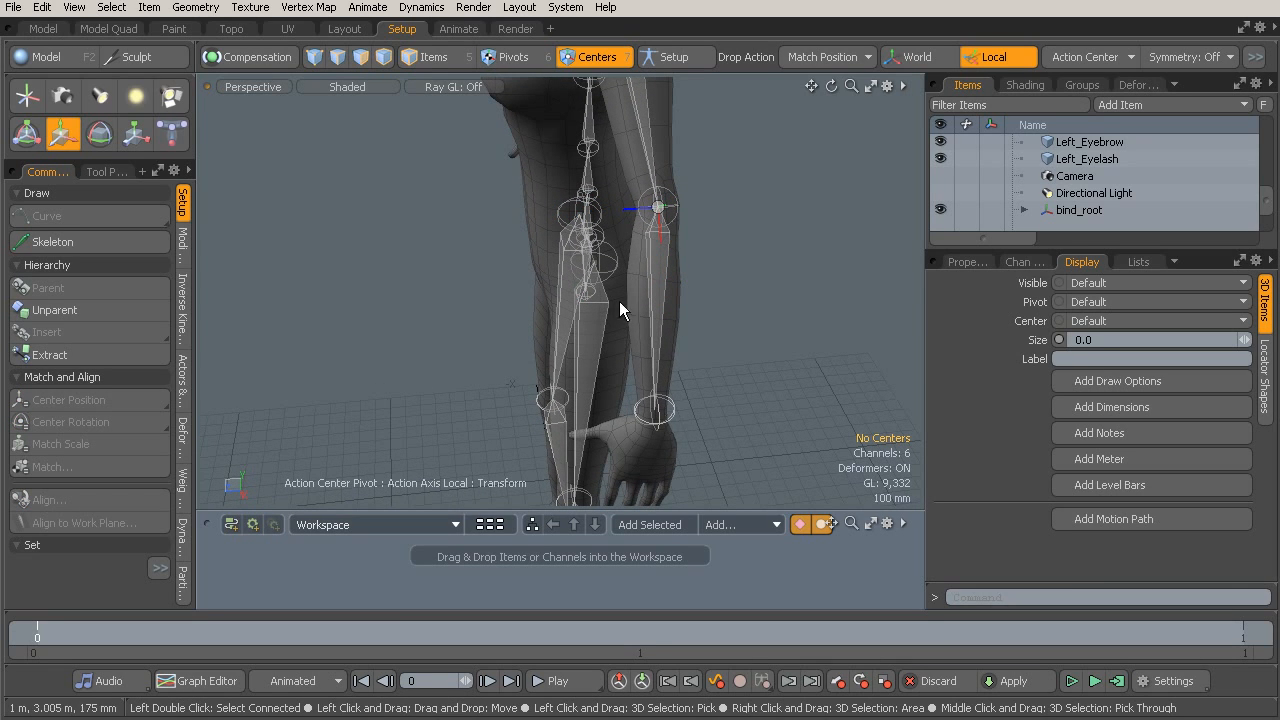
Delete the Rotation Zero transform of the left wrist joint so its axes align with the forearm.
{"action": "left_click", "coordinate": [436, 56]}
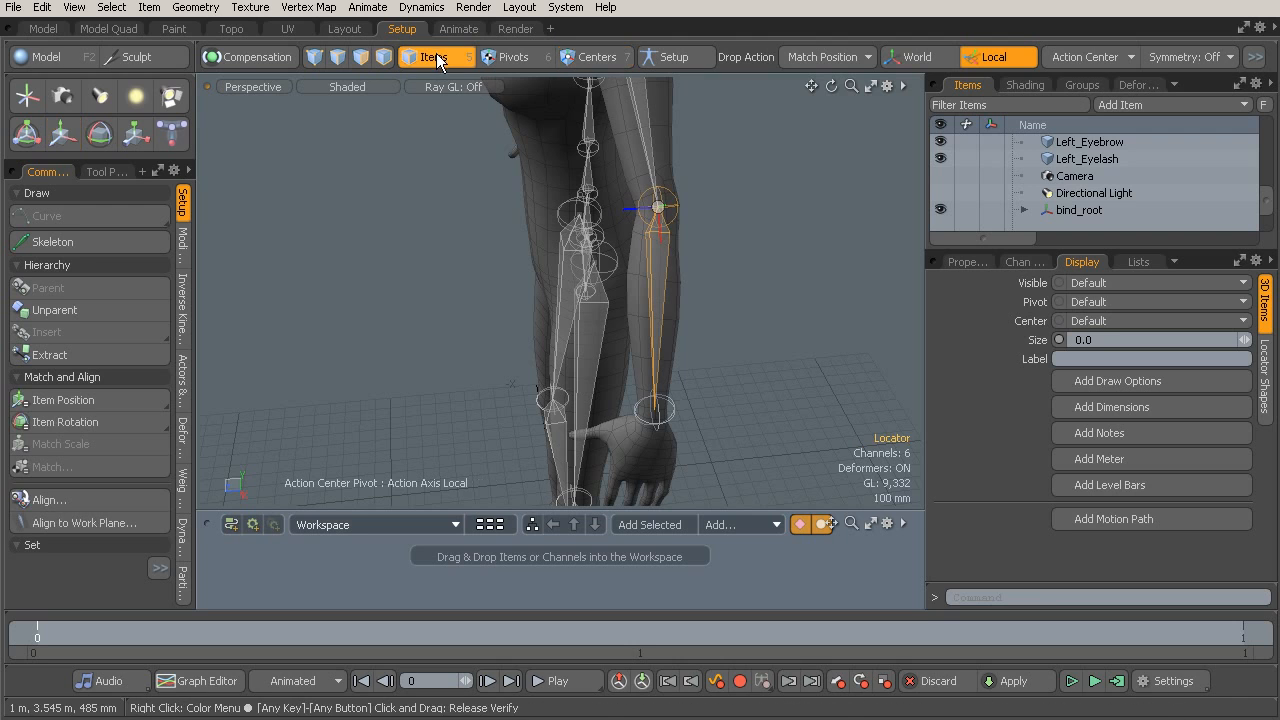
{"action": "left_click", "coordinate": [657, 415]}
{"action": "left_click_drag", "start_coordinate": [657, 415], "coordinate": [690, 407], "text": "alt"}
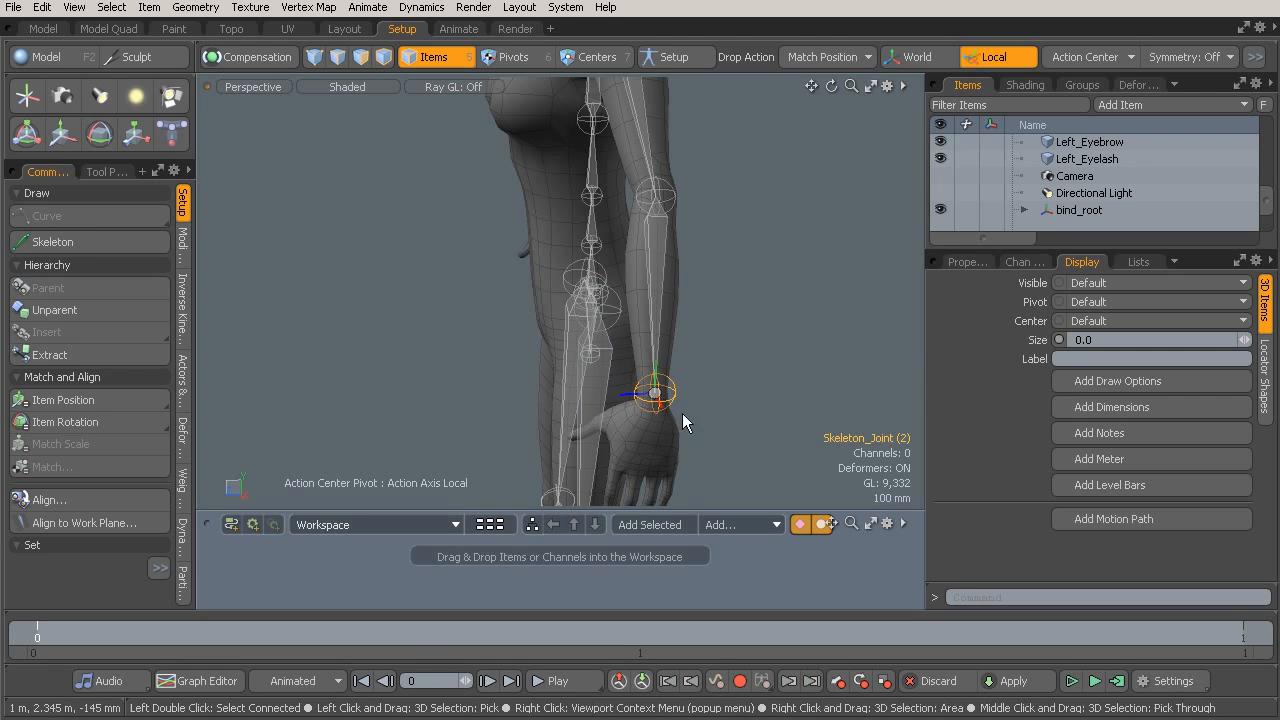
{"action": "left_click_drag", "start_coordinate": [682, 413], "coordinate": [686, 327], "text": "alt"}
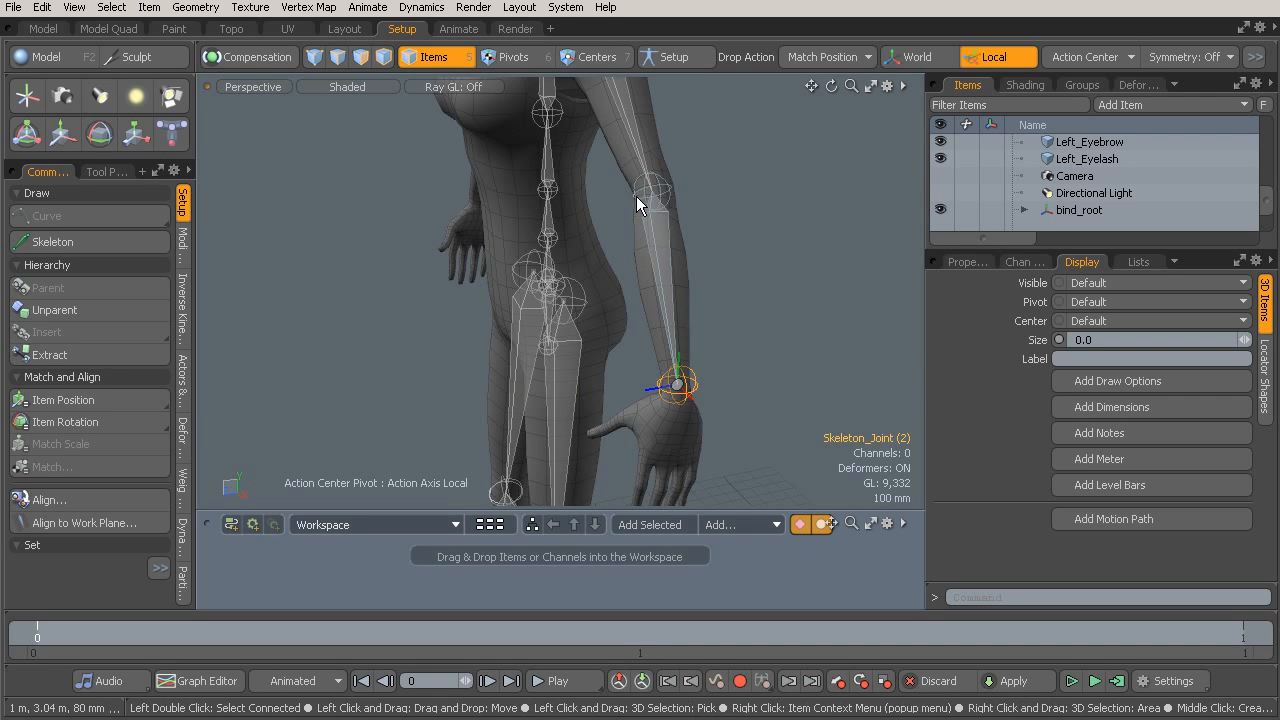
{"action": "left_click_drag", "start_coordinate": [663, 364], "coordinate": [614, 378], "text": "alt"}
{"action": "left_click_drag", "start_coordinate": [679, 321], "coordinate": [658, 360], "text": "alt"}
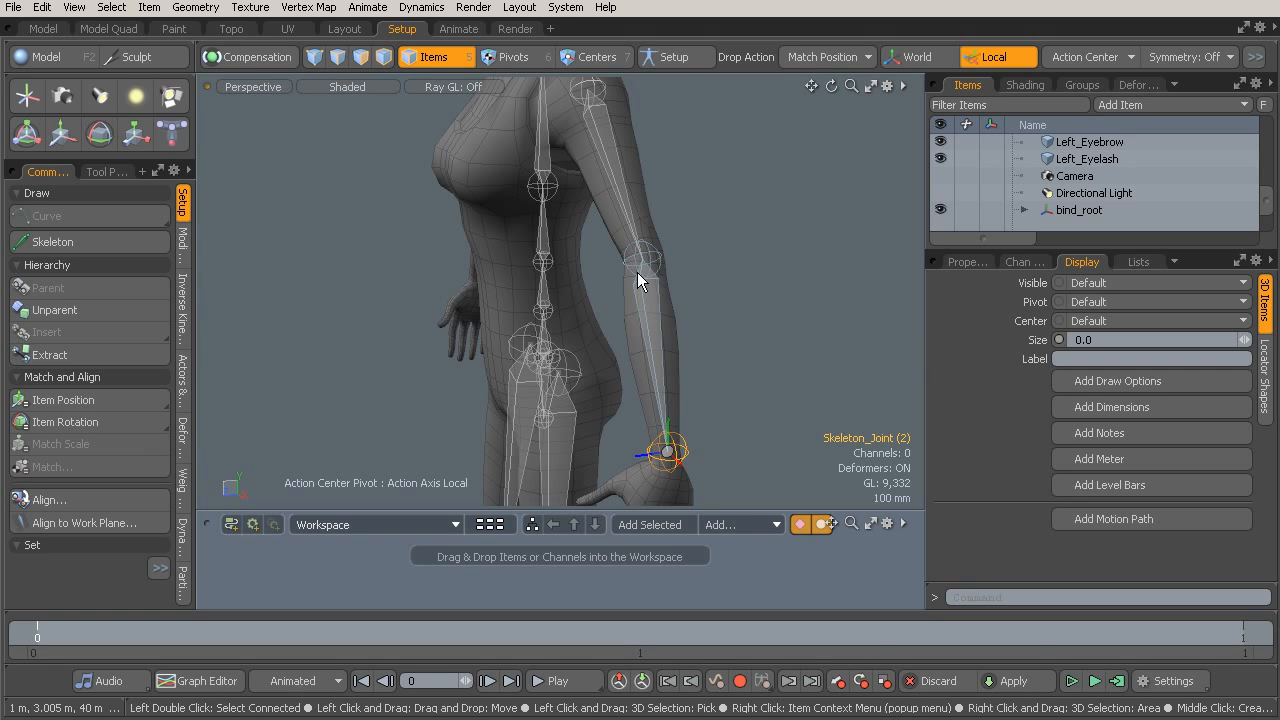
{"action": "left_click", "coordinate": [1027, 263]}
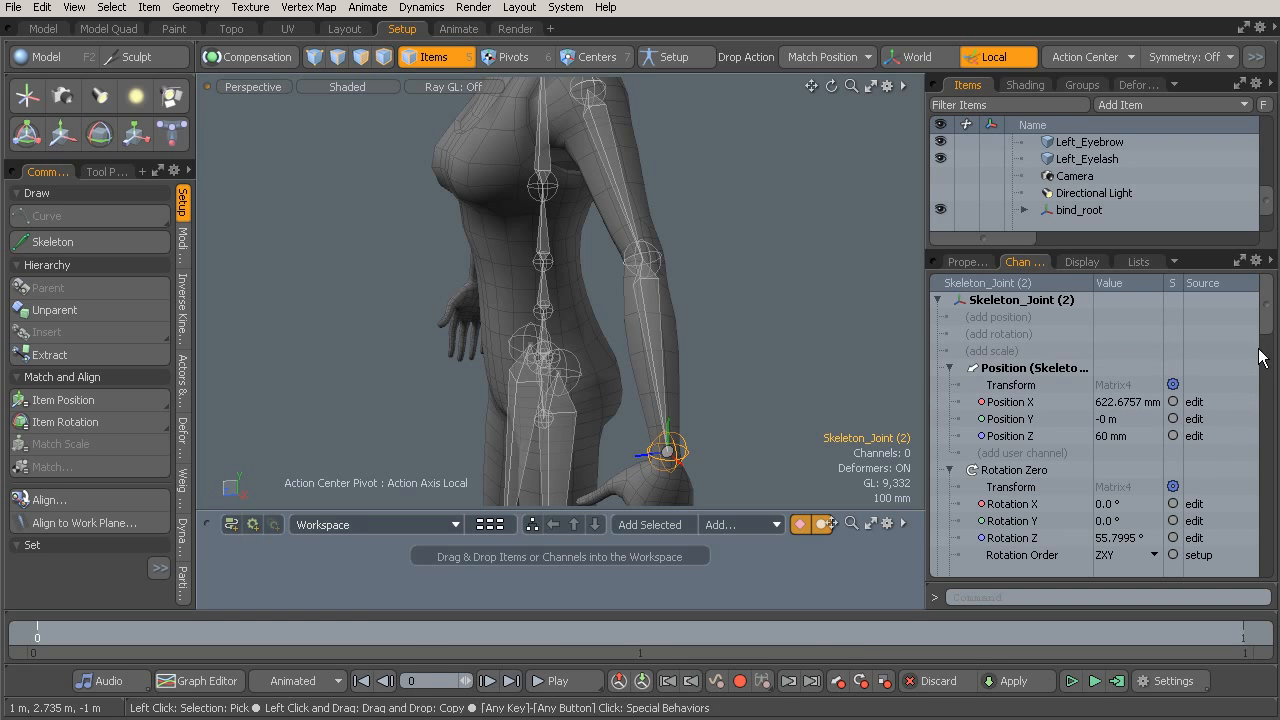
{"action": "left_click_drag", "start_coordinate": [1268, 334], "coordinate": [1262, 369]}
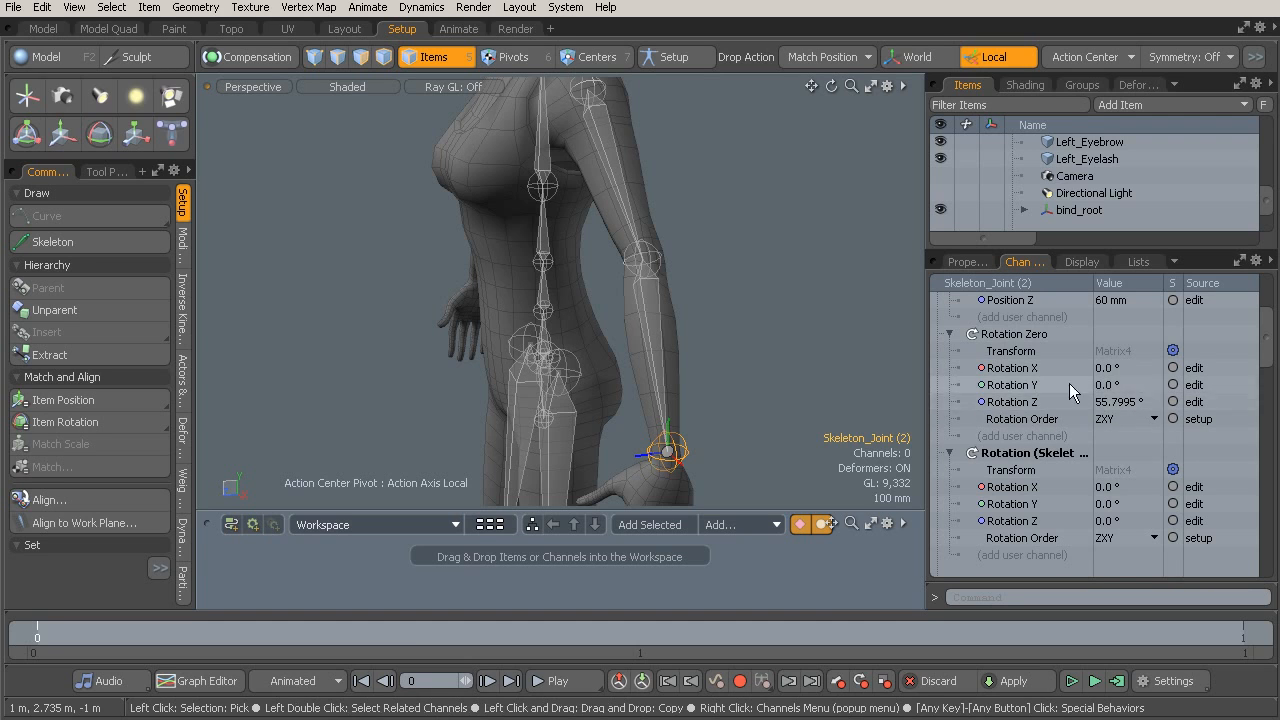
{"action": "left_click", "coordinate": [1015, 338]}
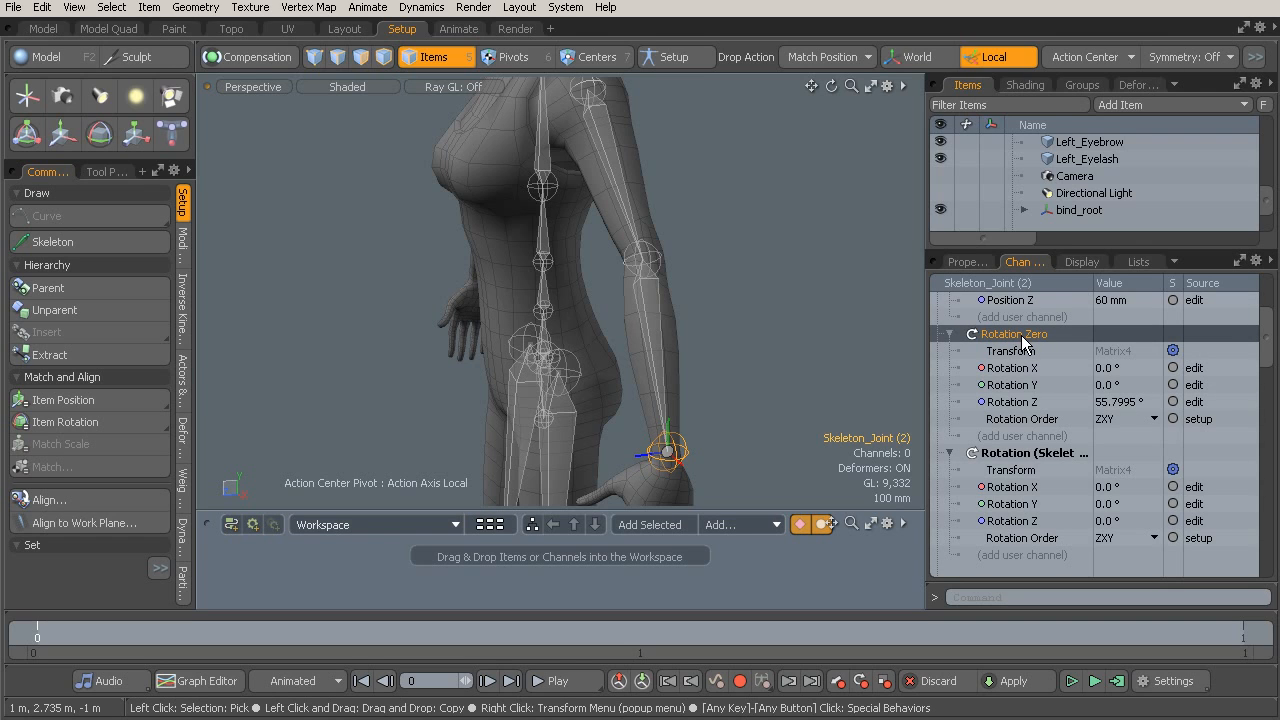
{"action": "key", "text": "Delete"}
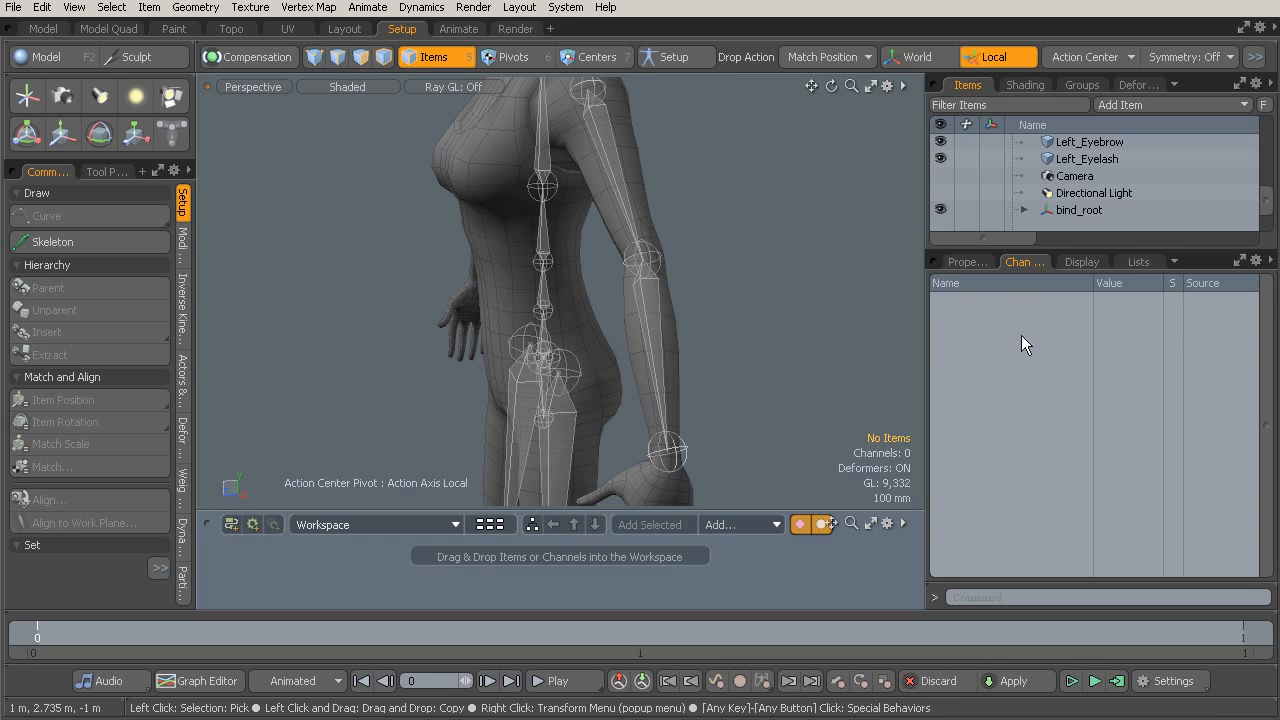
{"action": "left_click", "coordinate": [683, 446]}
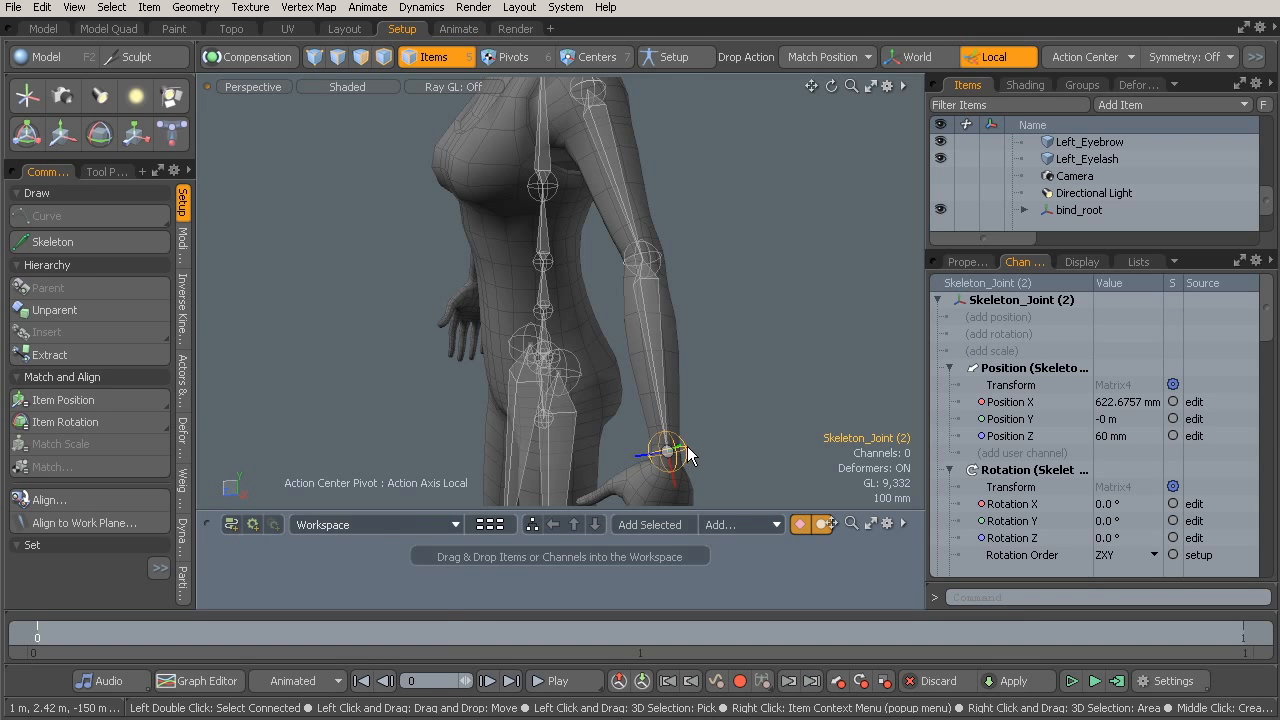
Rotate the left elbow joint -1.5° about its local Y axis to fit the forearm bone inside the mesh.
{"action": "left_click_drag", "start_coordinate": [788, 428], "coordinate": [711, 424], "text": "alt"}
{"action": "left_click_drag", "start_coordinate": [659, 461], "coordinate": [638, 418], "text": "alt"}
{"action": "left_click", "coordinate": [644, 378]}
{"action": "left_click", "coordinate": [670, 397]}
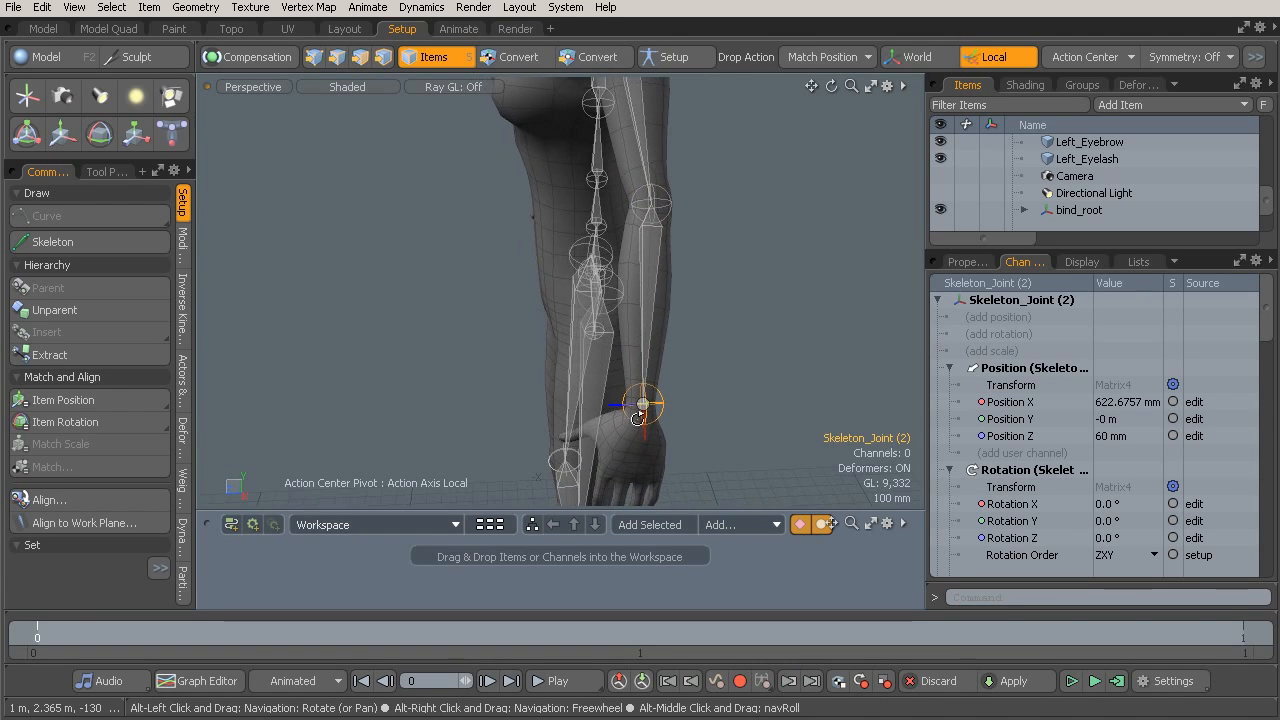
{"action": "left_click", "coordinate": [653, 269]}
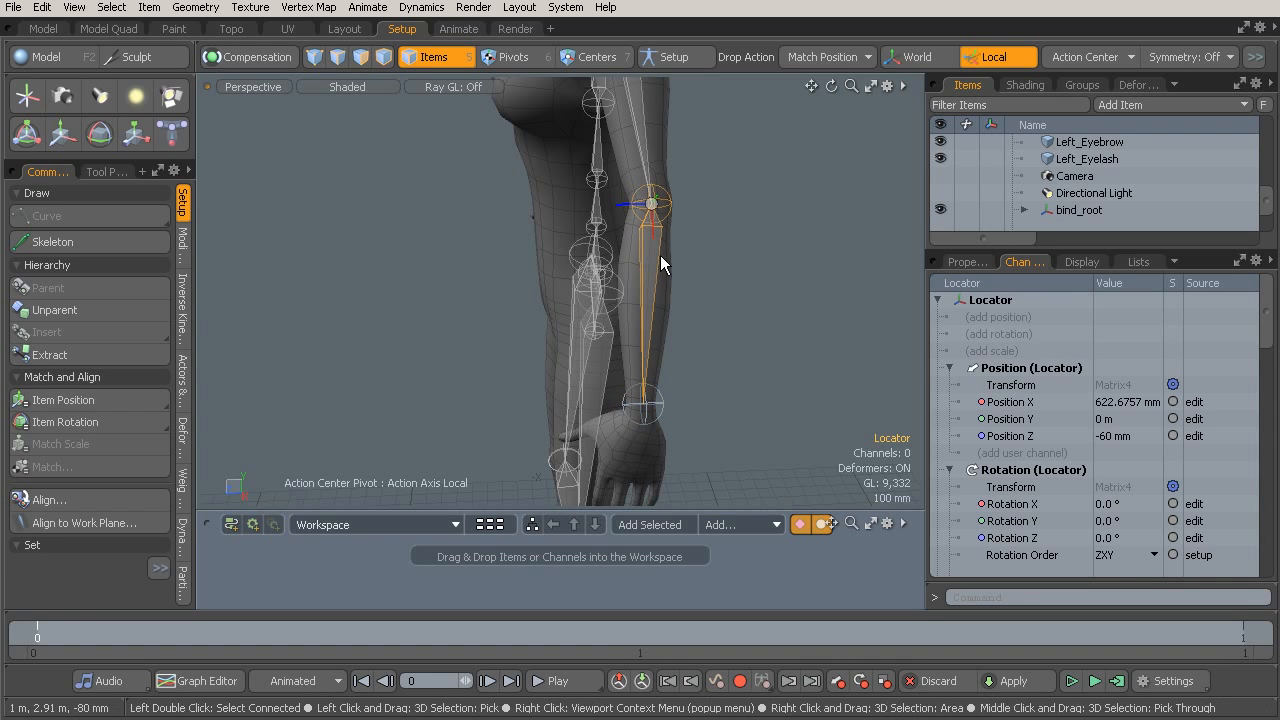
{"action": "key", "text": "e"}
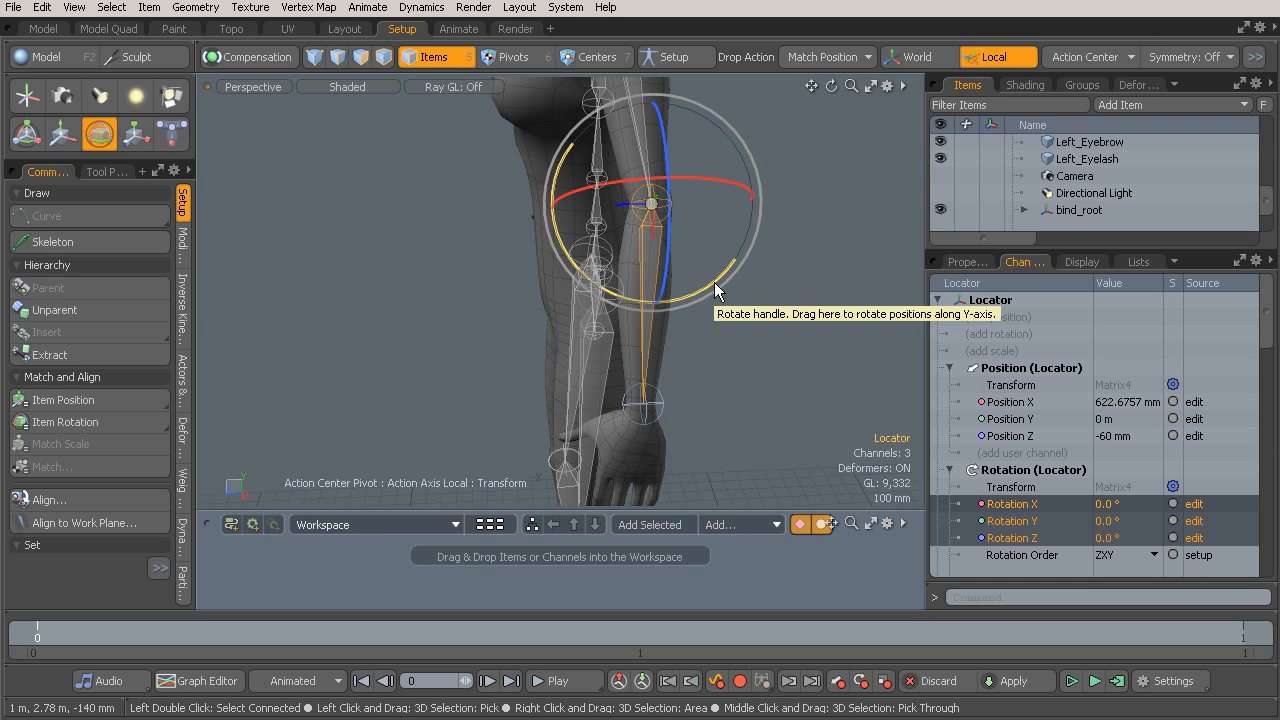
{"action": "left_click_drag", "start_coordinate": [714, 282], "coordinate": [709, 287]}
{"action": "left_click_drag", "start_coordinate": [666, 396], "coordinate": [704, 266], "text": "alt"}
{"action": "left_click_drag", "start_coordinate": [644, 324], "coordinate": [724, 349], "text": "alt"}
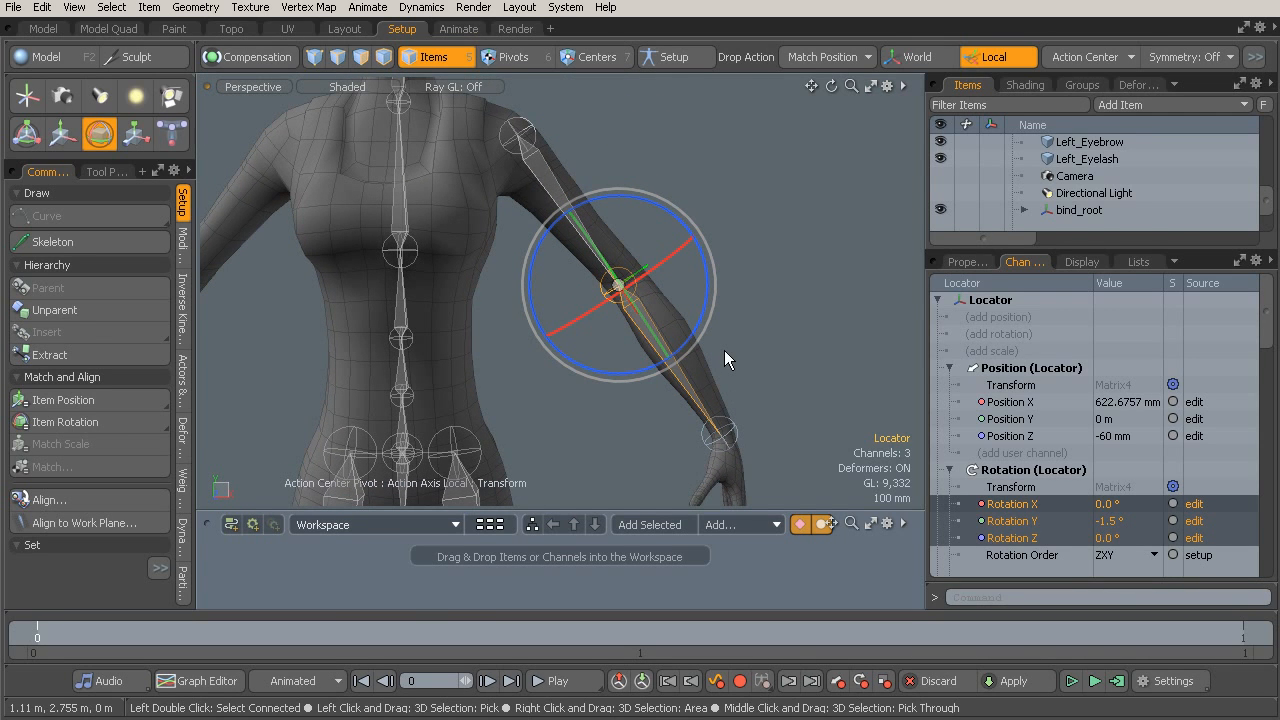
{"action": "left_click_drag", "start_coordinate": [724, 351], "coordinate": [690, 356], "text": "alt"}
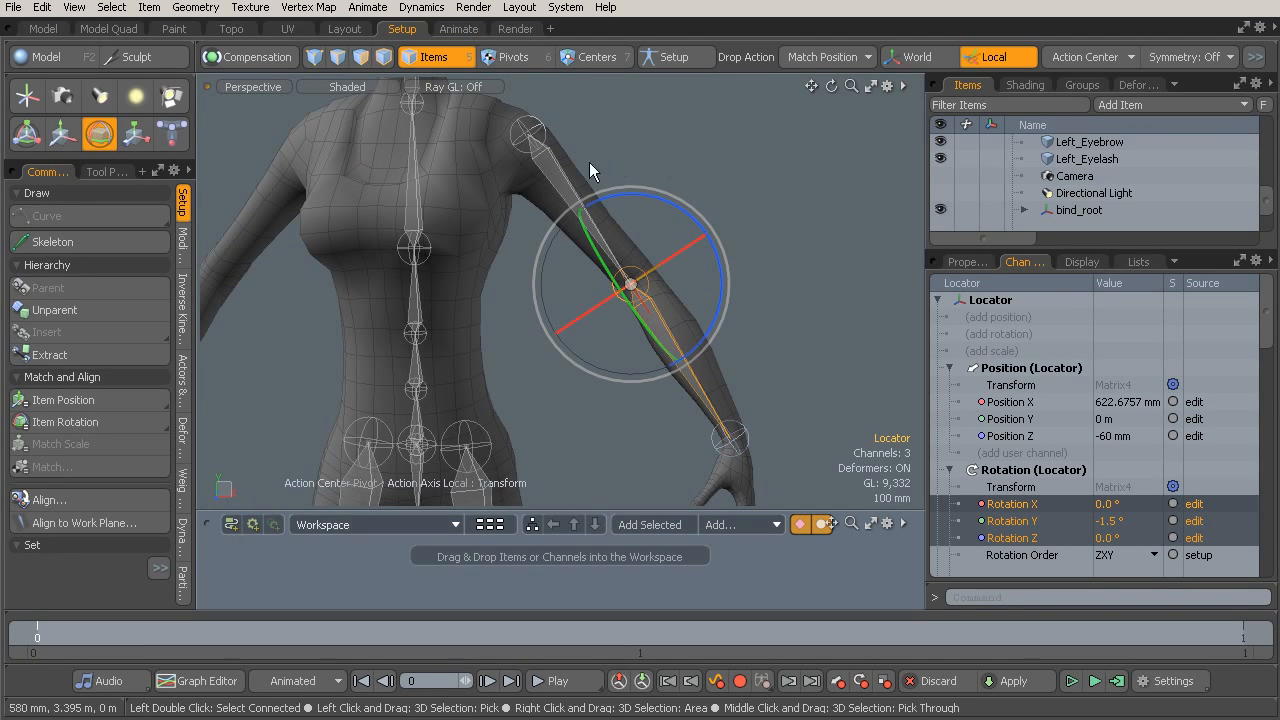
Rename the left-arm chain's root joint to bind_l_shoulder, correcting the spelling of the name.
{"action": "left_click", "coordinate": [550, 164]}
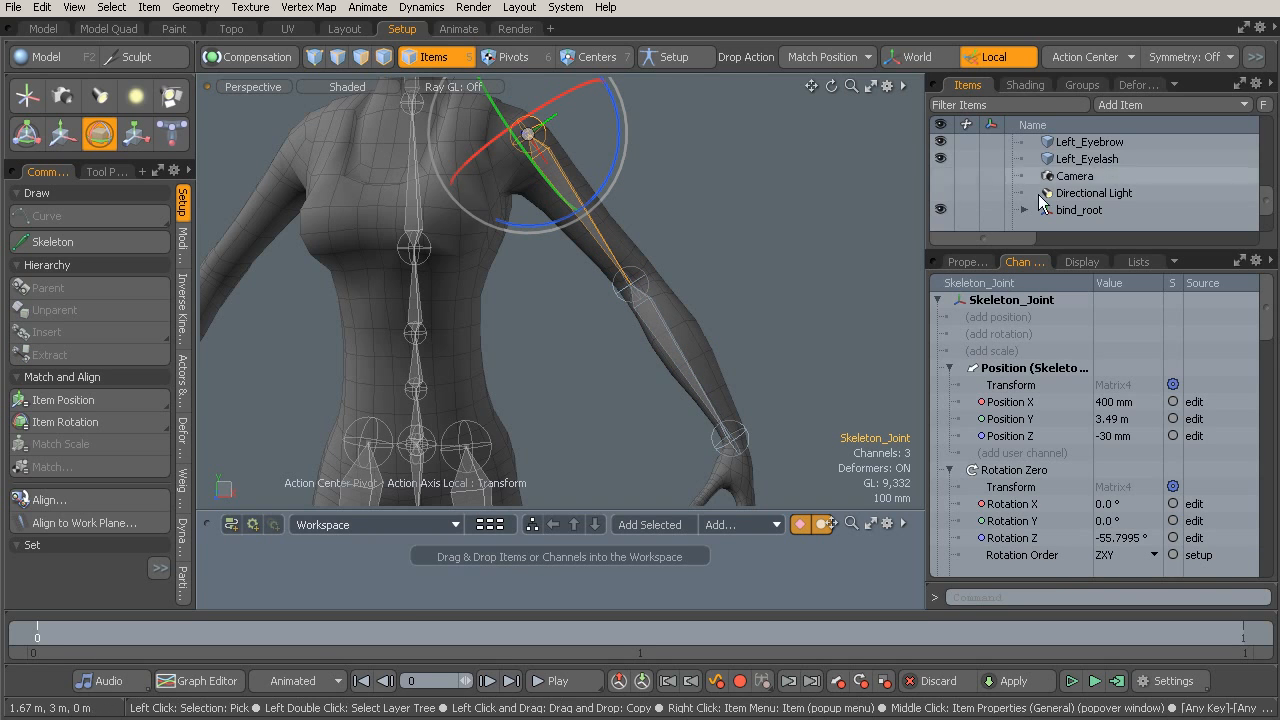
{"action": "scroll", "coordinate": [1100, 185], "scroll_direction": "down", "scroll_amount": 1}
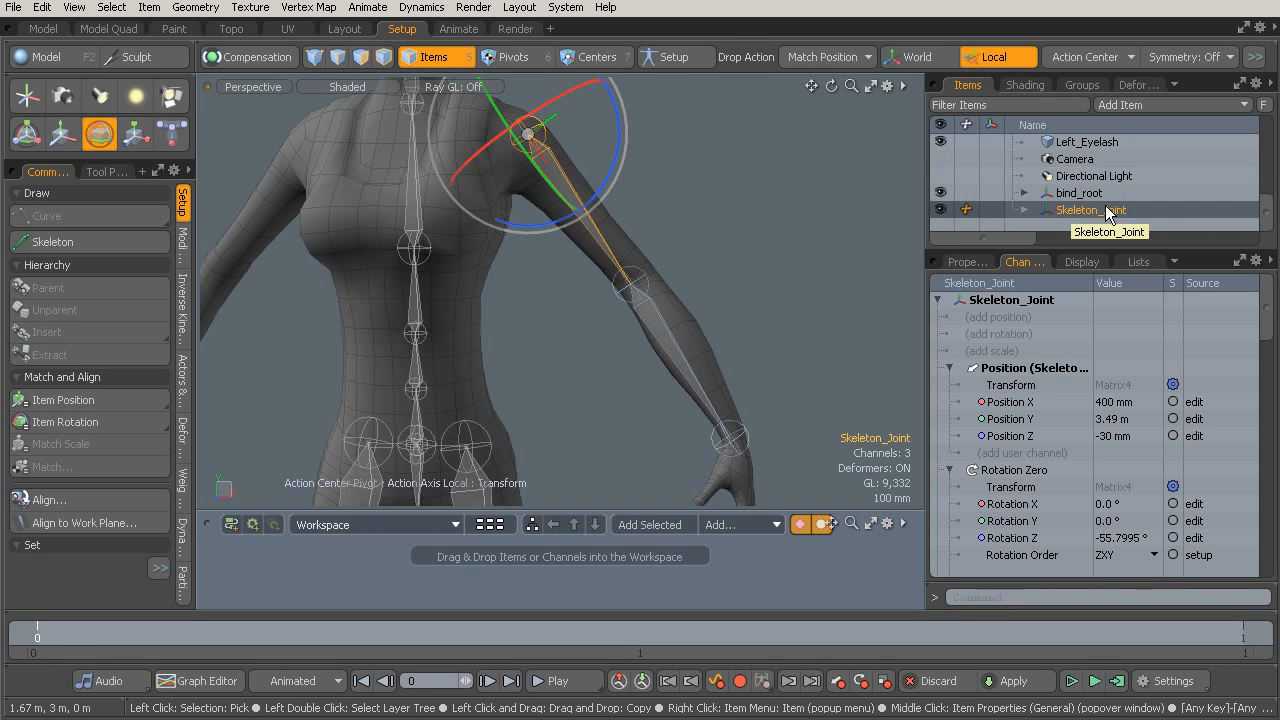
{"action": "double_click", "coordinate": [1105, 208]}
{"action": "type", "text": "bind_l_sh"}
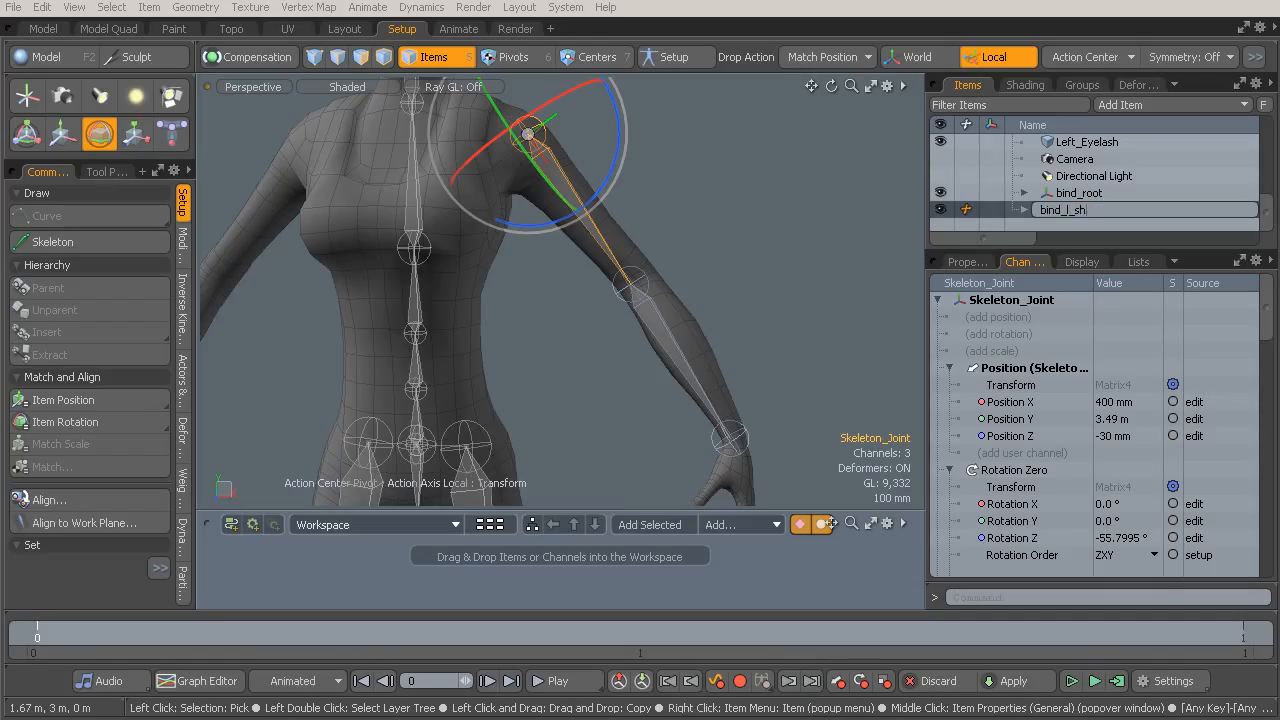
{"action": "type", "text": "ouldder"}
{"action": "key", "text": "Return"}
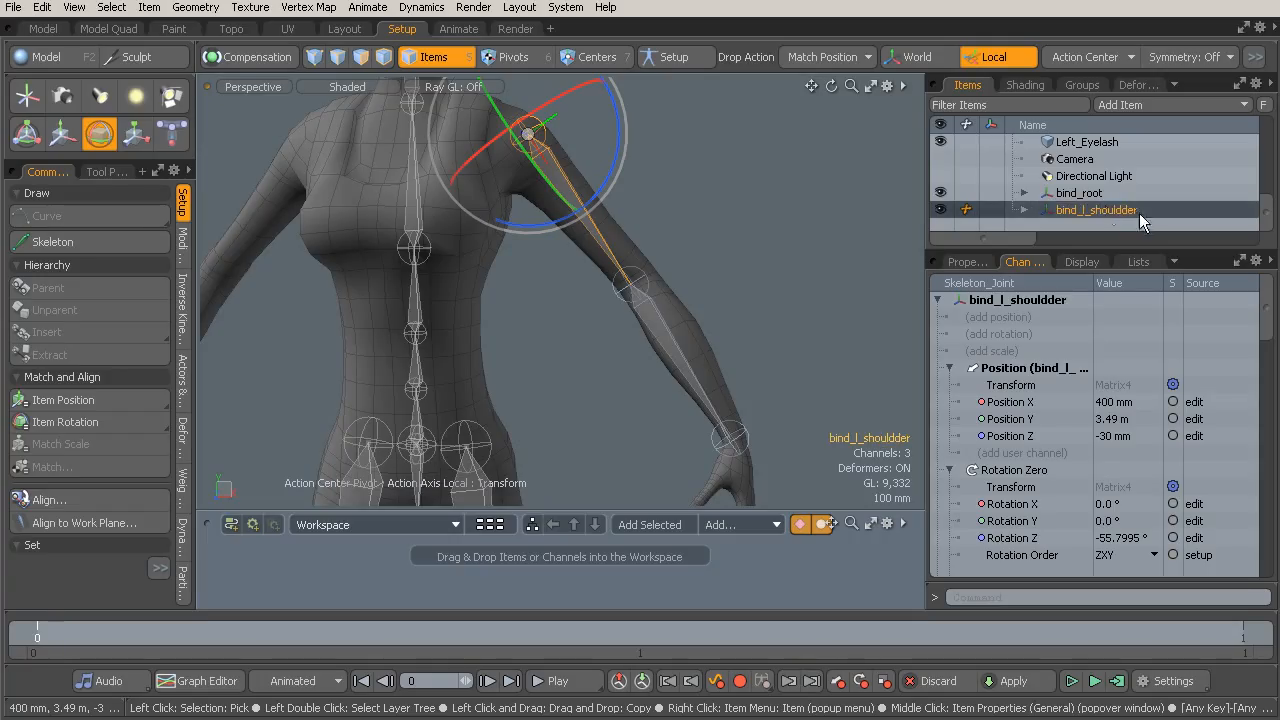
{"action": "double_click", "coordinate": [1127, 212]}
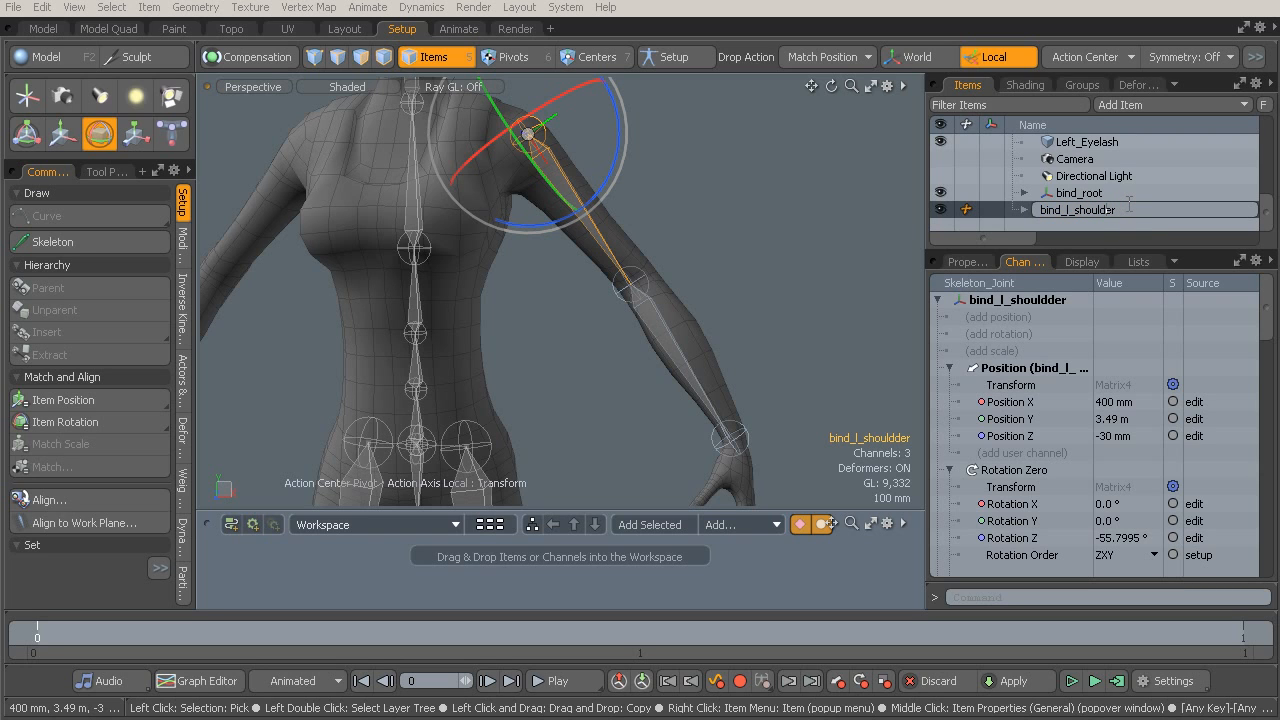
{"action": "key", "text": "Return"}
Rename the left elbow locator, the child of bind_l_shoulder, to bind_l_elbow.
{"action": "left_click_drag", "start_coordinate": [700, 258], "coordinate": [676, 268], "text": "alt"}
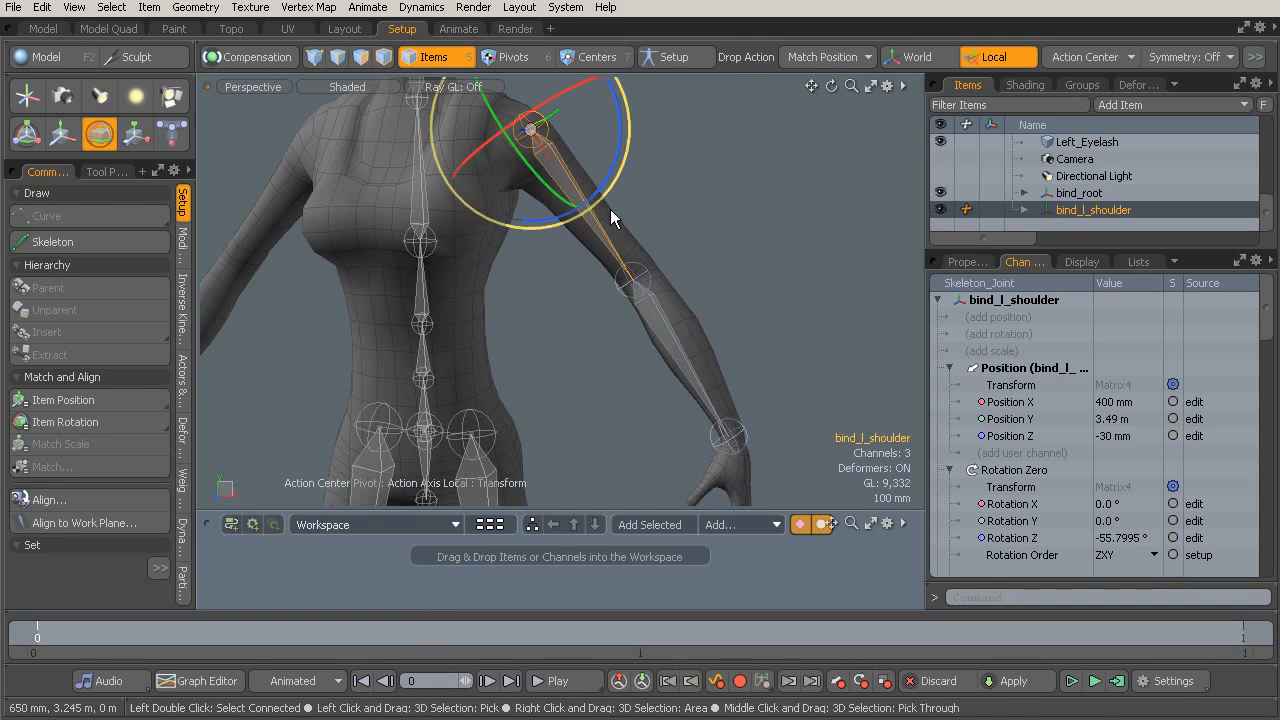
{"action": "left_click", "coordinate": [661, 325]}
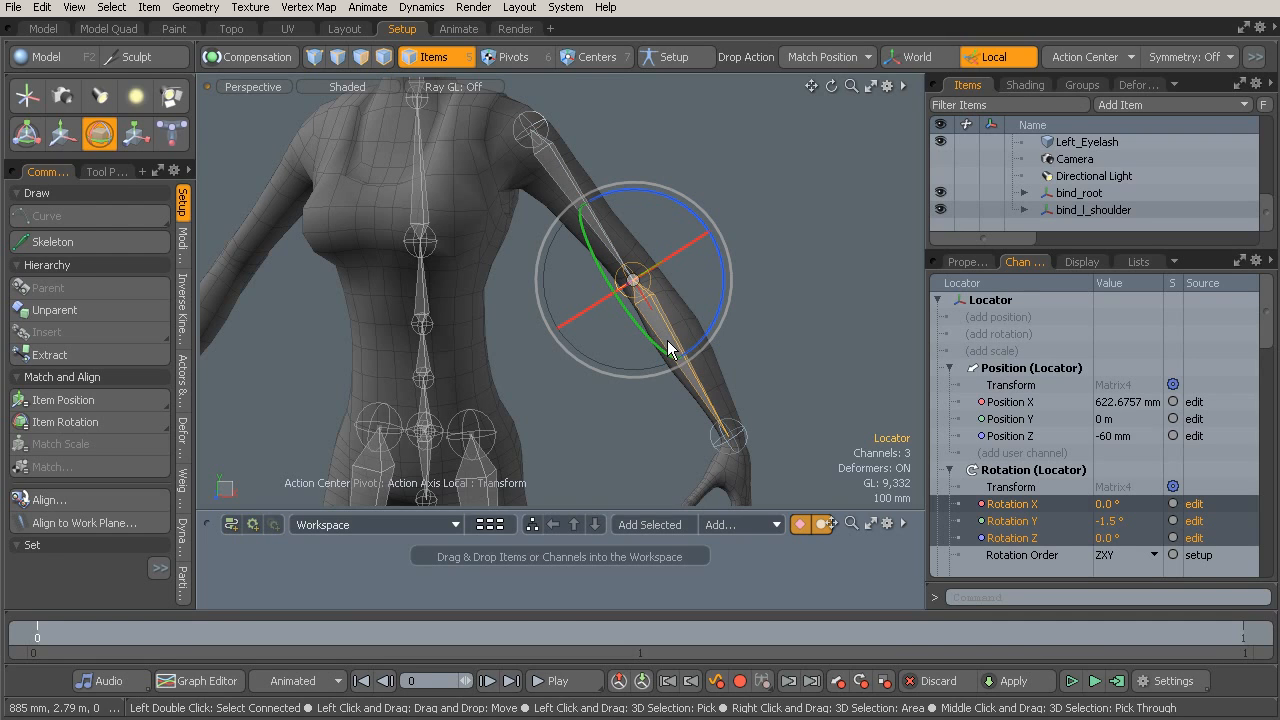
{"action": "key", "text": "Up"}
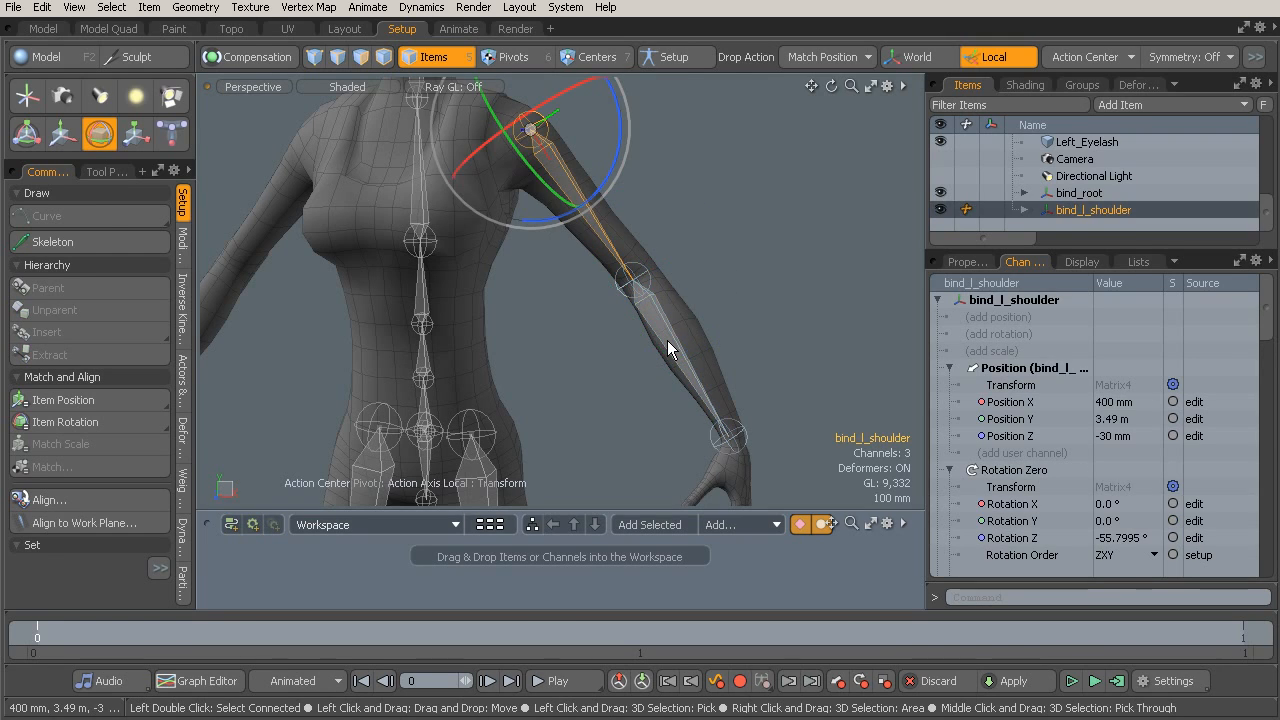
{"action": "left_click", "coordinate": [661, 326]}
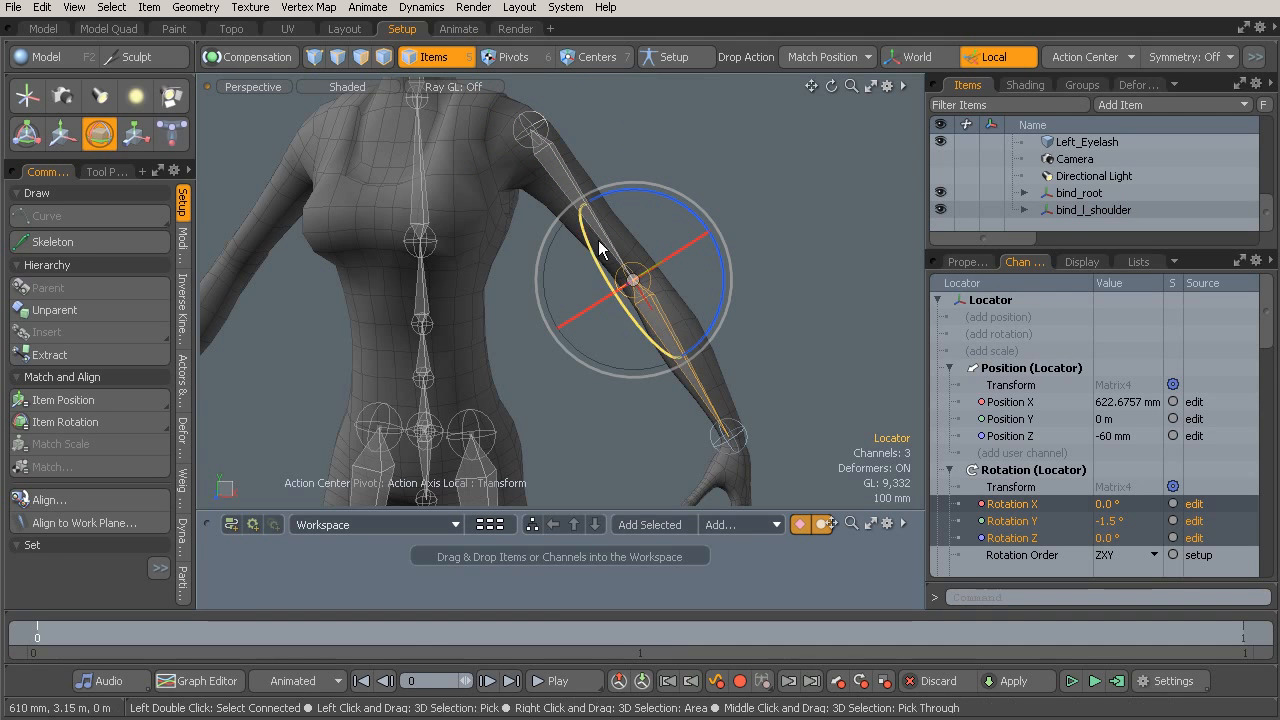
{"action": "left_click_drag", "start_coordinate": [680, 330], "coordinate": [688, 280], "text": "alt"}
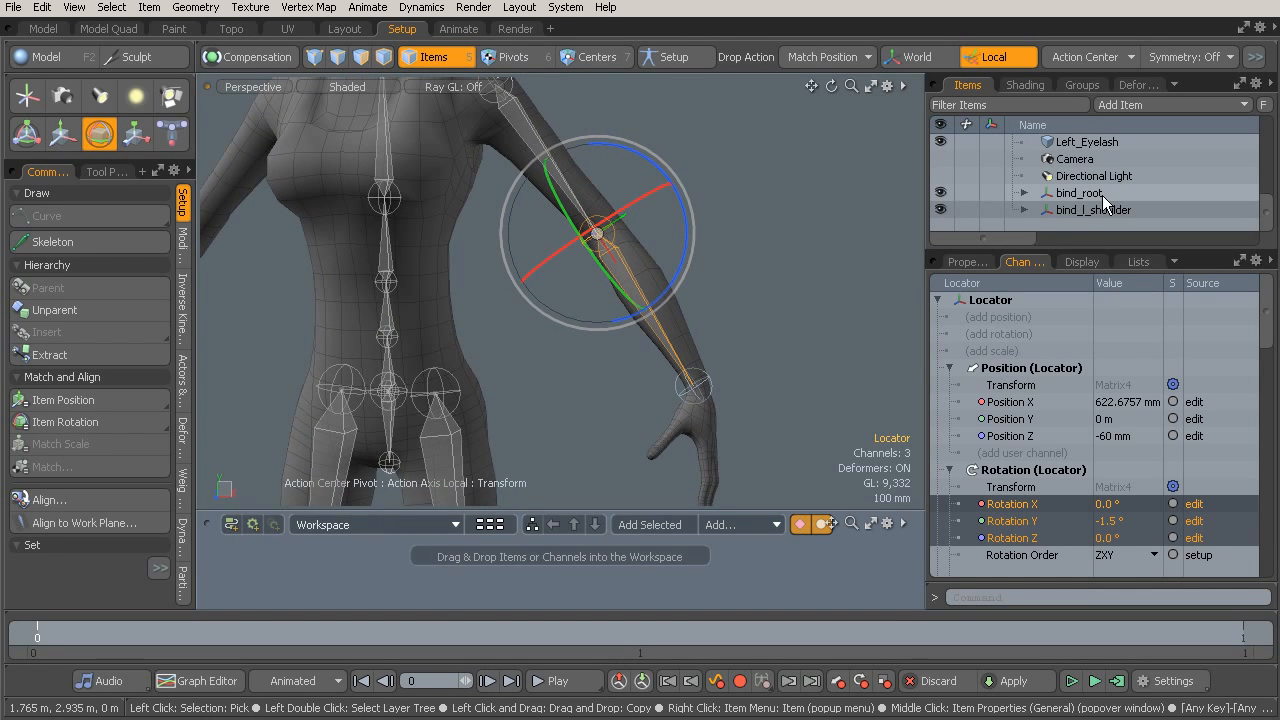
{"action": "left_click", "coordinate": [1025, 210]}
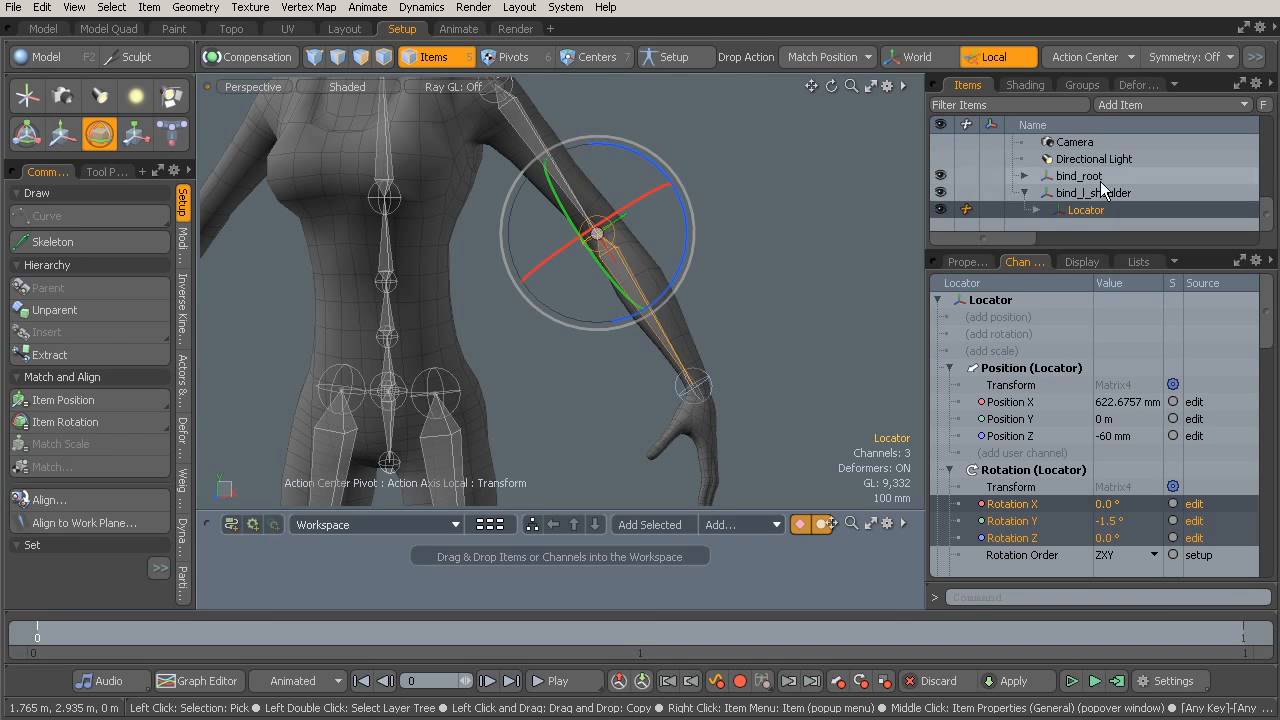
{"action": "left_click", "coordinate": [965, 264]}
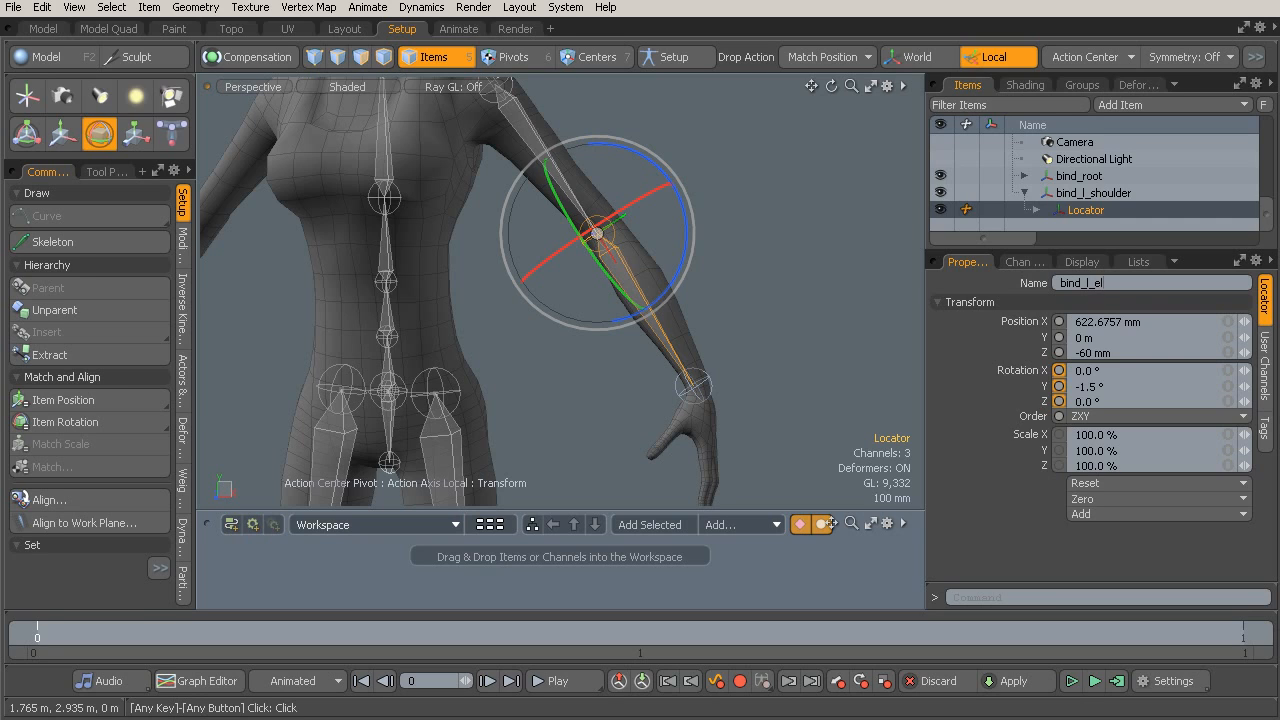
{"action": "key", "text": "Return"}
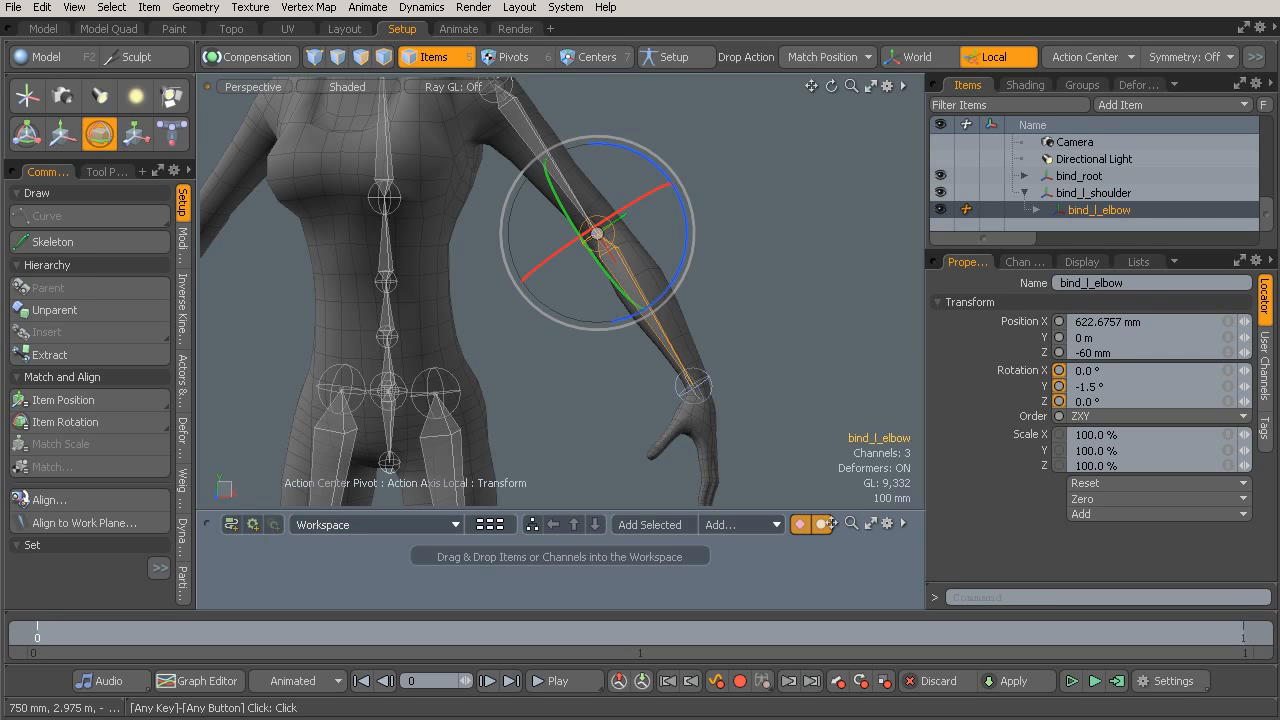
Rename the last joint of the left-arm chain, under bind_l_elbow, to bind_l_wrist.
{"action": "left_click", "coordinate": [1035, 209]}
{"action": "left_click", "coordinate": [1123, 211]}
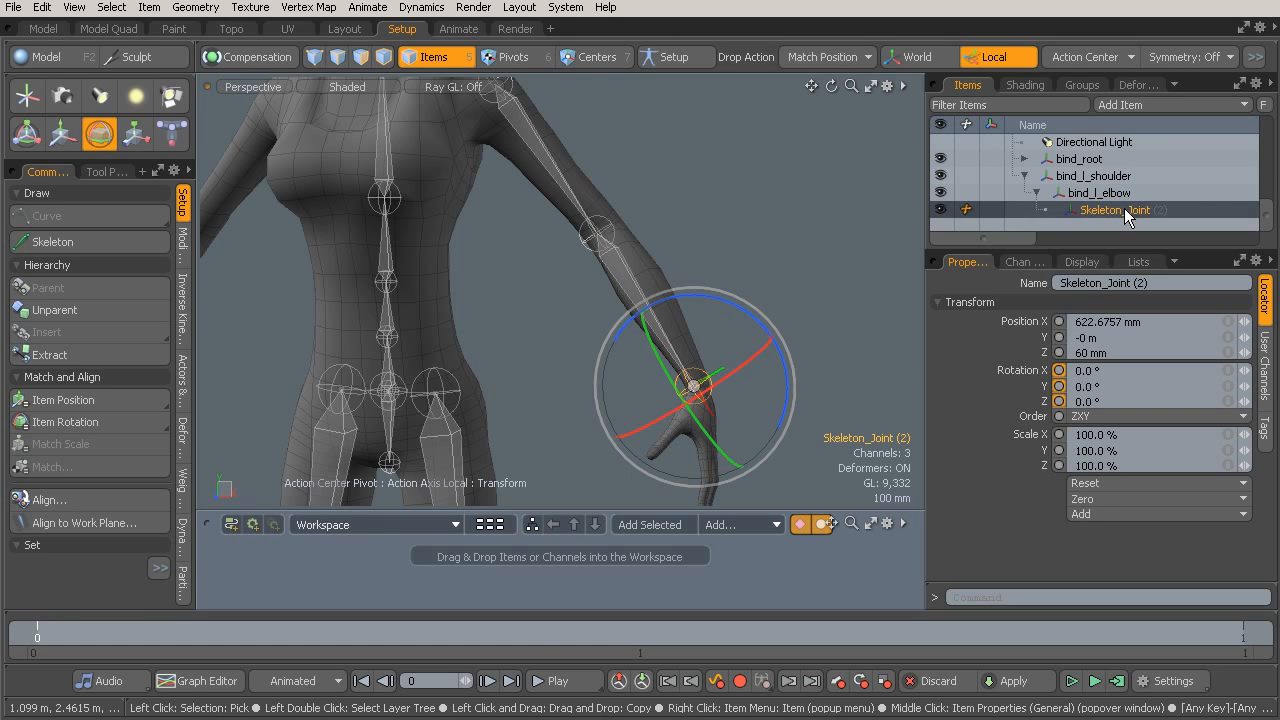
{"action": "double_click", "coordinate": [1125, 212]}
{"action": "type", "text": "bind_l_wrist"}
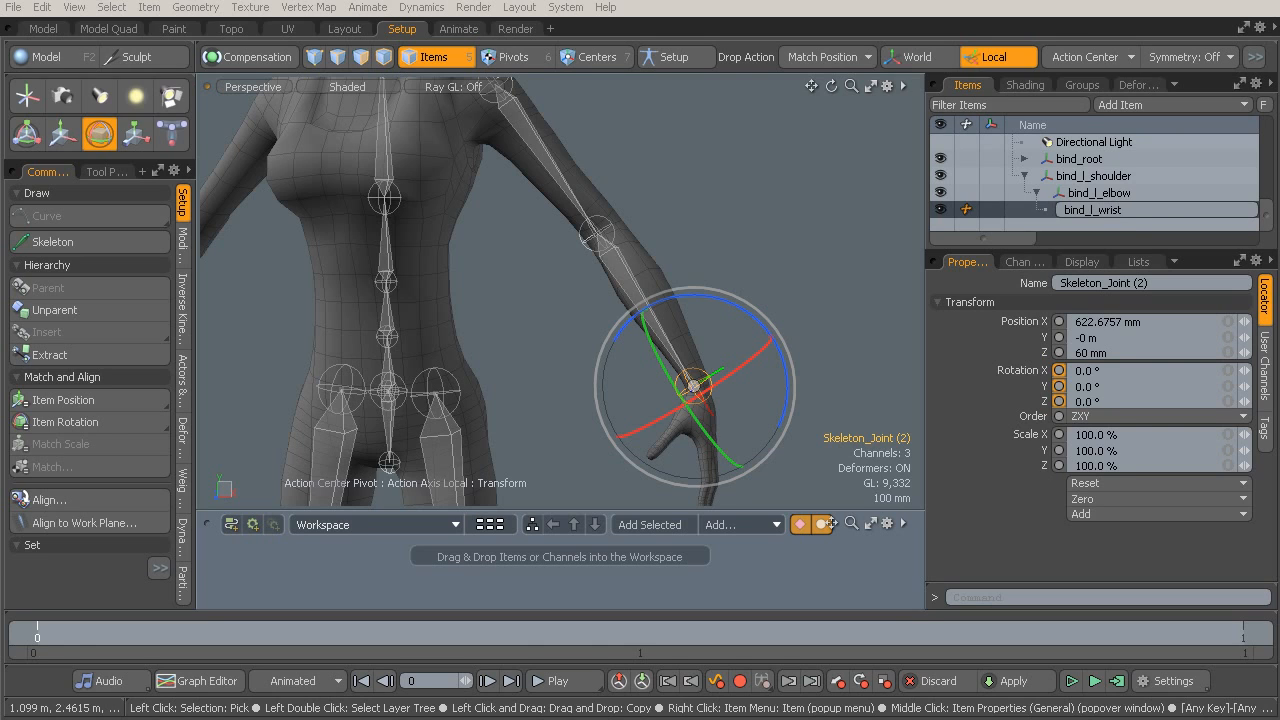
{"action": "key", "text": "Return"}
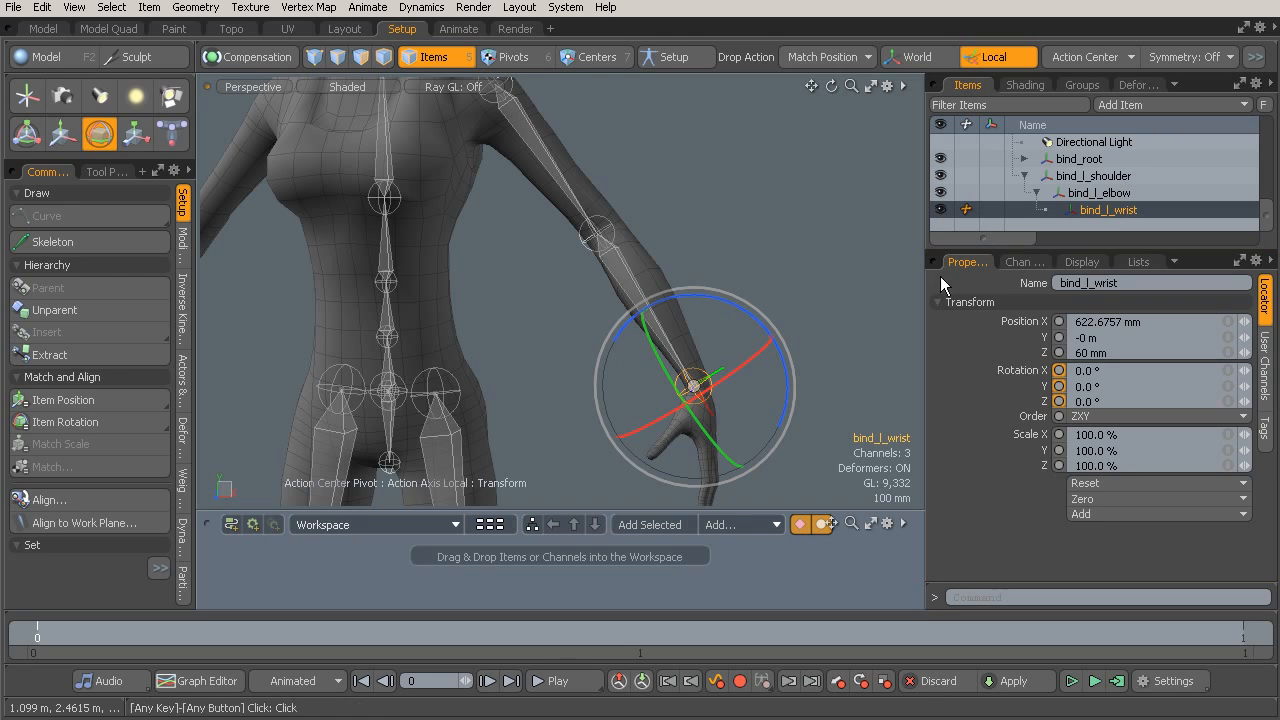
With grid snapping in the Front view, draw a clavicle bone from about X 100 mm, Y 3.5 m to the left shoulder, and finish the Skeleton tool.
{"action": "left_click_drag", "start_coordinate": [600, 305], "coordinate": [641, 279], "text": "alt"}
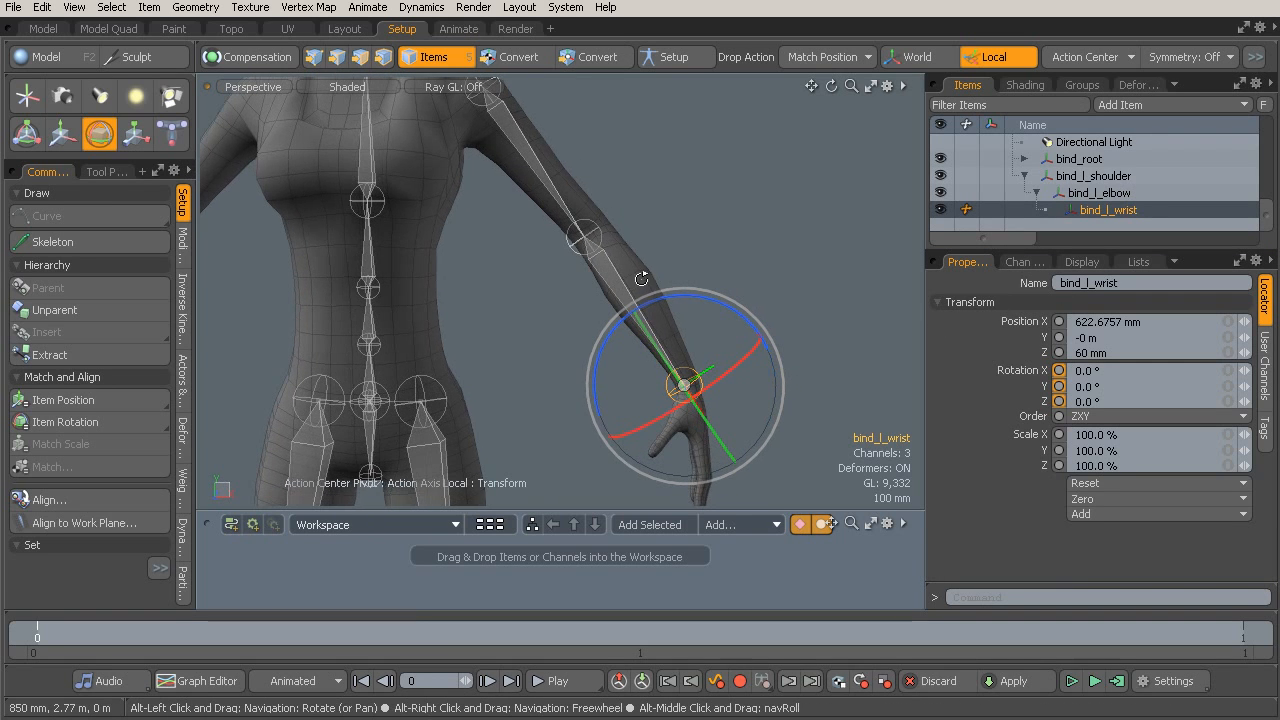
{"action": "left_click_drag", "start_coordinate": [604, 208], "coordinate": [741, 358], "text": "alt+shift"}
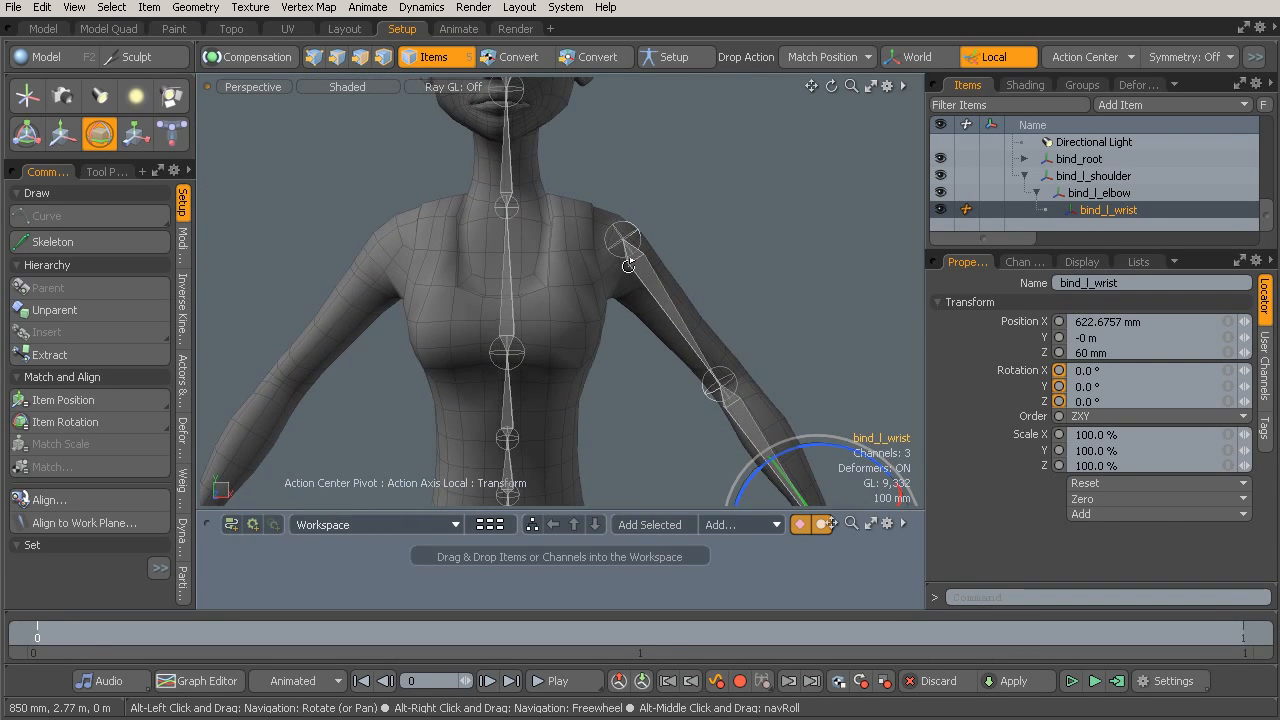
{"action": "left_click_drag", "start_coordinate": [596, 242], "coordinate": [632, 269], "text": "alt"}
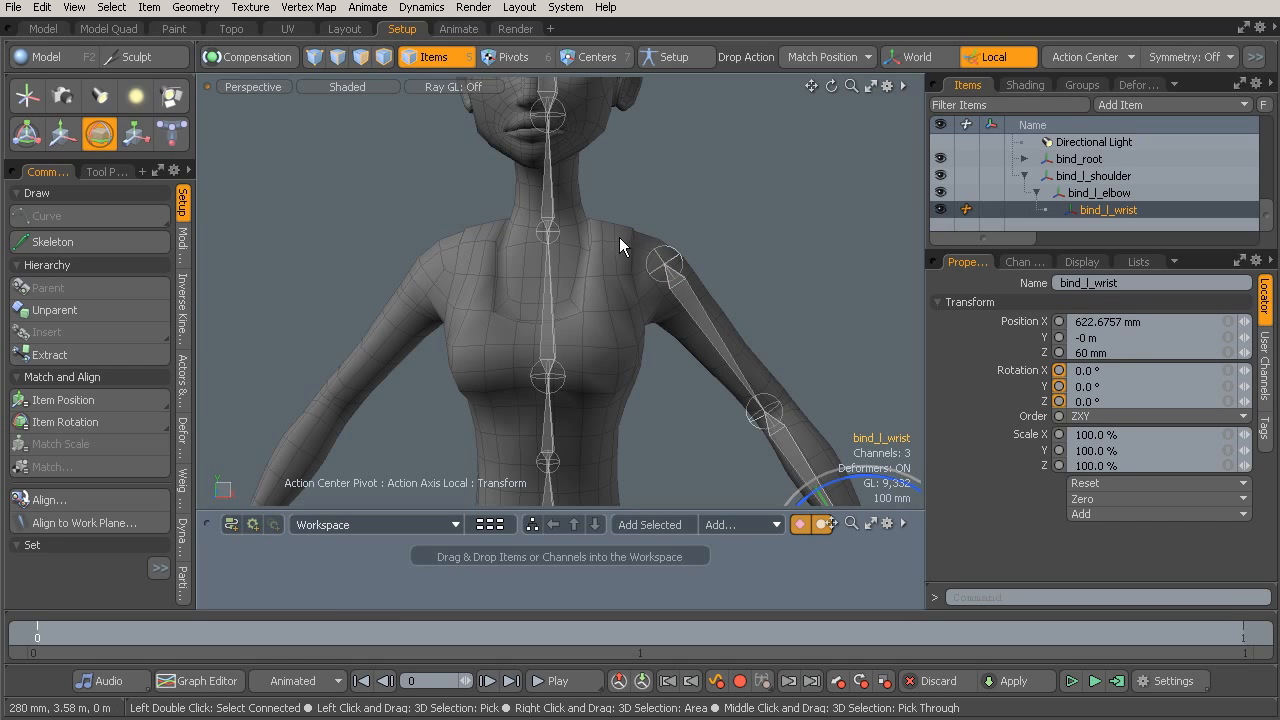
{"action": "left_click_drag", "start_coordinate": [634, 255], "coordinate": [642, 255], "text": "alt"}
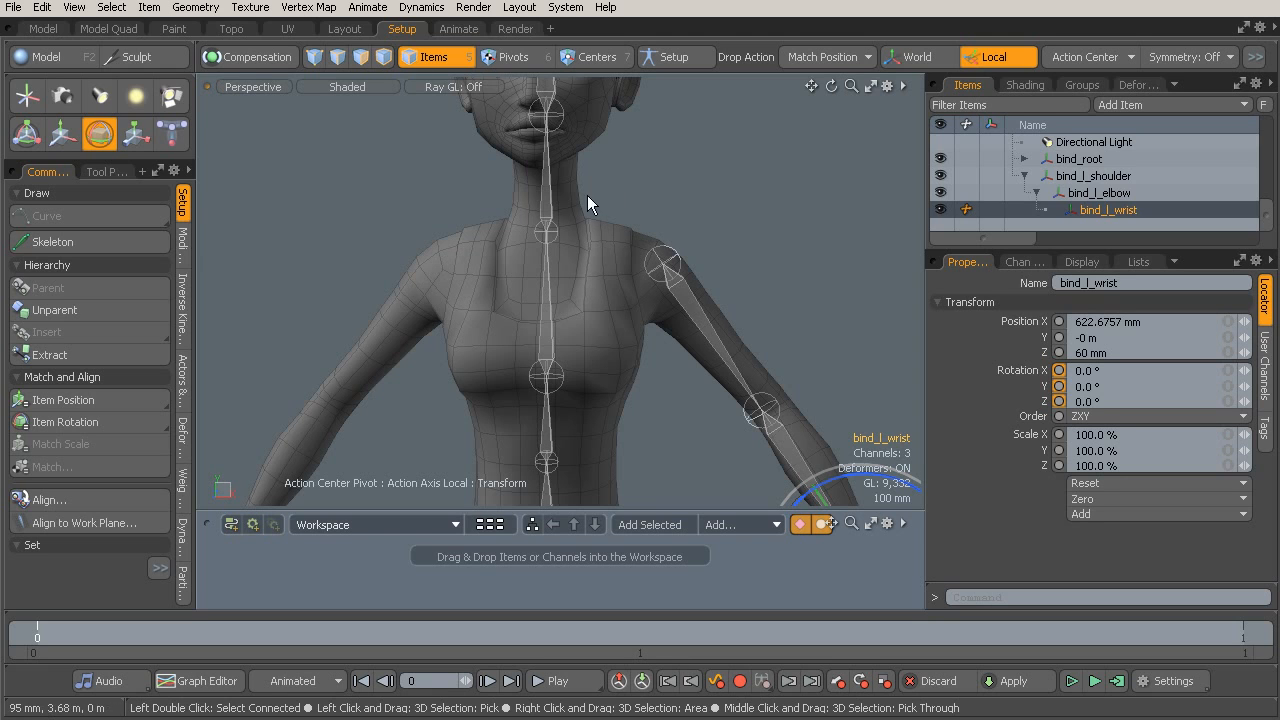
{"action": "mouse_move", "coordinate": [602, 271]}
{"action": "left_mouse_down", "text": "alt"}
{"action": "mouse_move", "coordinate": [607, 311]}
{"action": "mouse_move", "coordinate": [596, 280]}
{"action": "left_mouse_up", "text": "alt"}
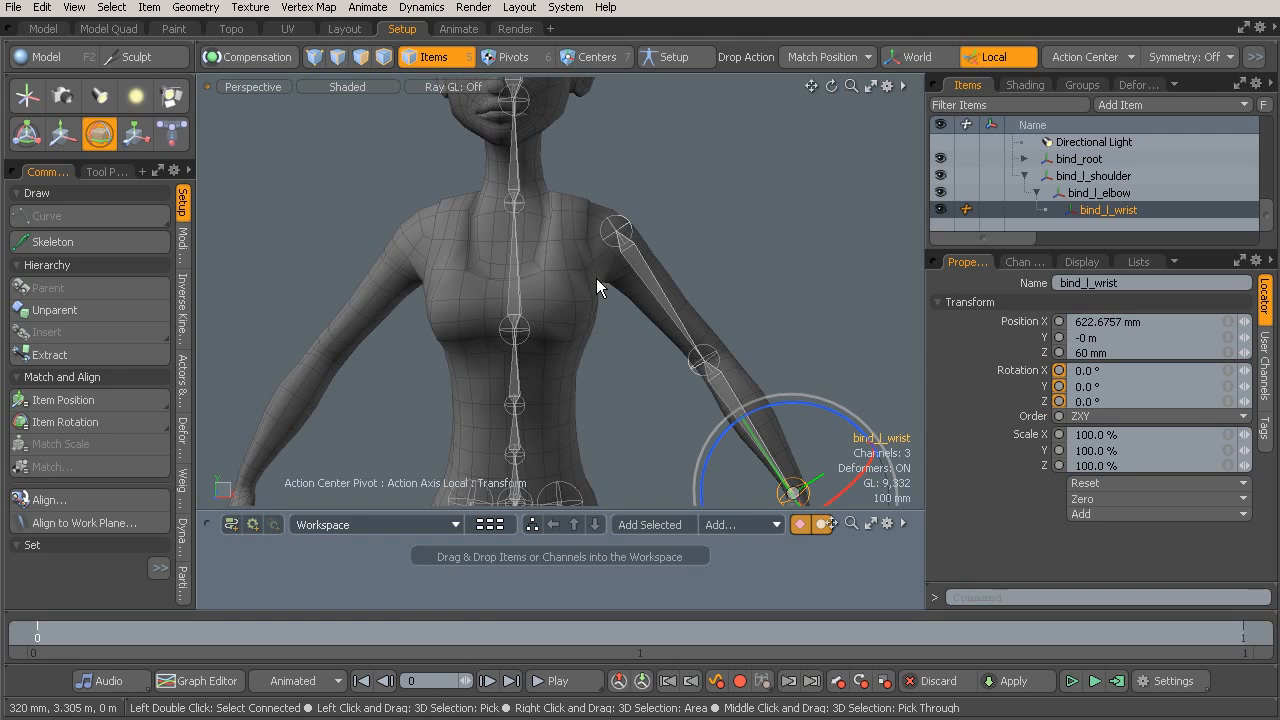
{"action": "key", "text": "KP_2"}
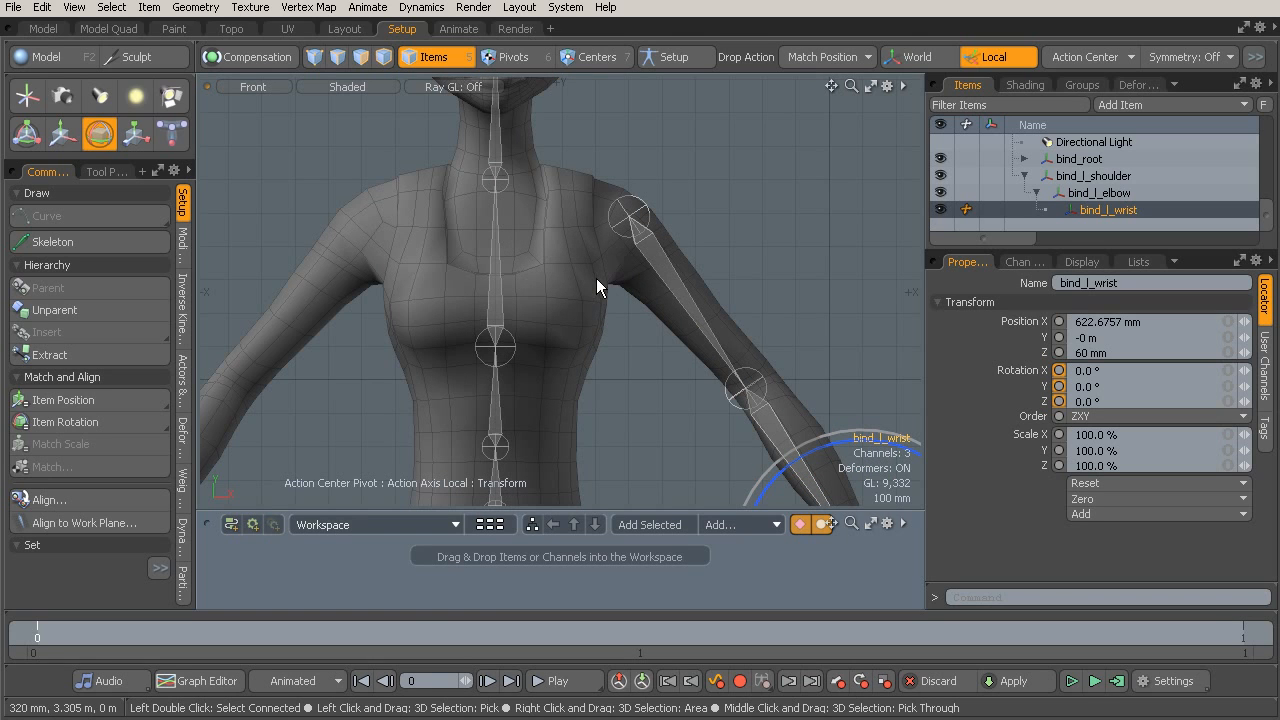
{"action": "left_click", "coordinate": [129, 241]}
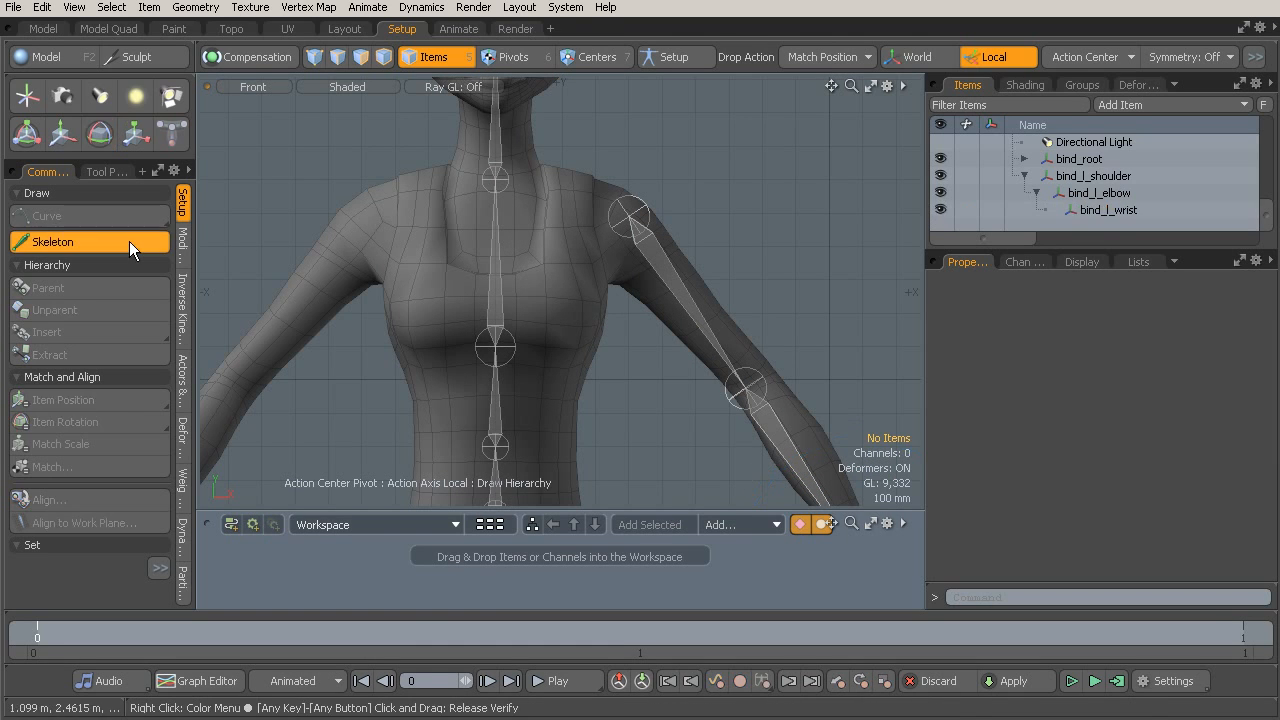
{"action": "left_click_drag", "start_coordinate": [512, 265], "coordinate": [547, 280], "text": "alt+shift"}
{"action": "key", "text": "x"}
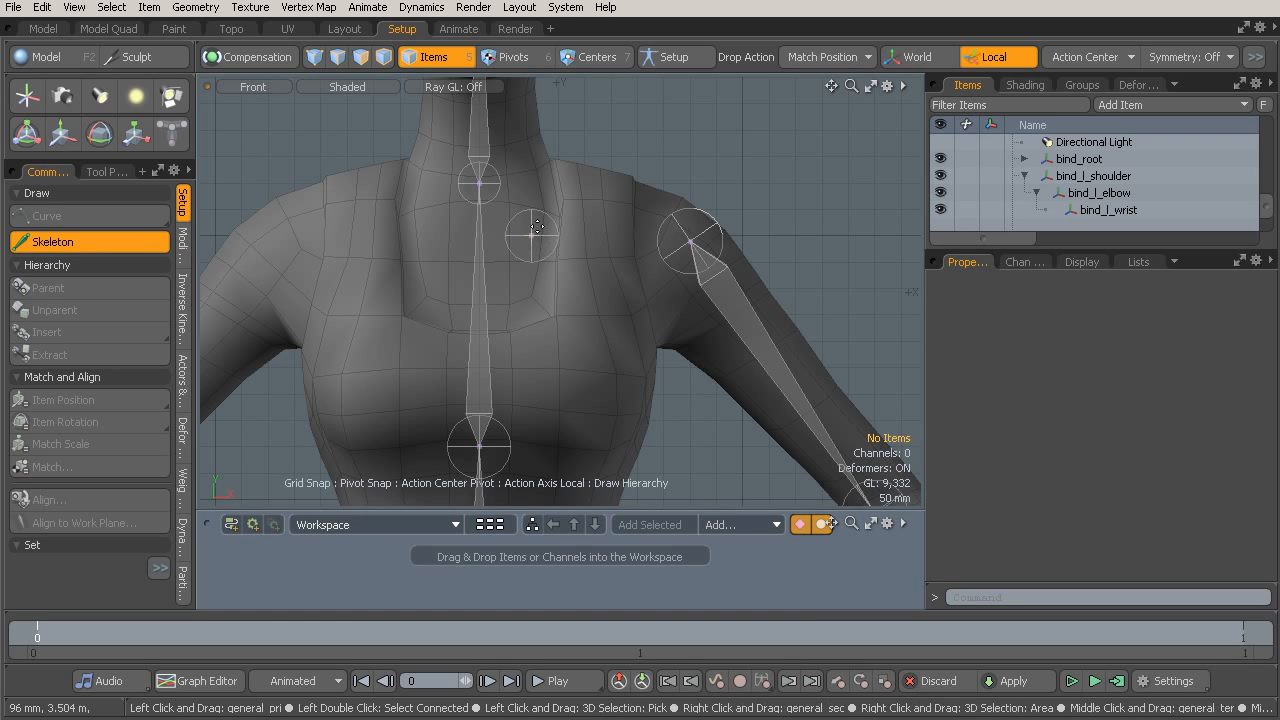
{"action": "left_click", "coordinate": [689, 230]}
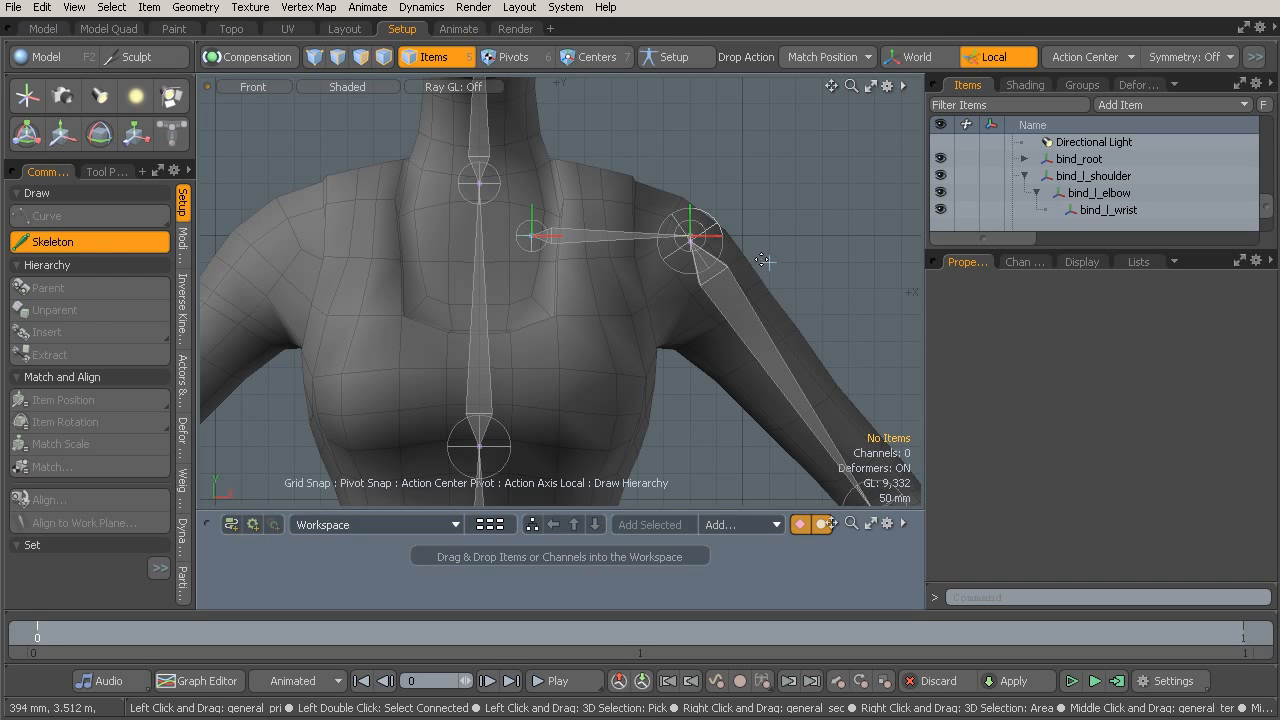
{"action": "key", "text": "space"}
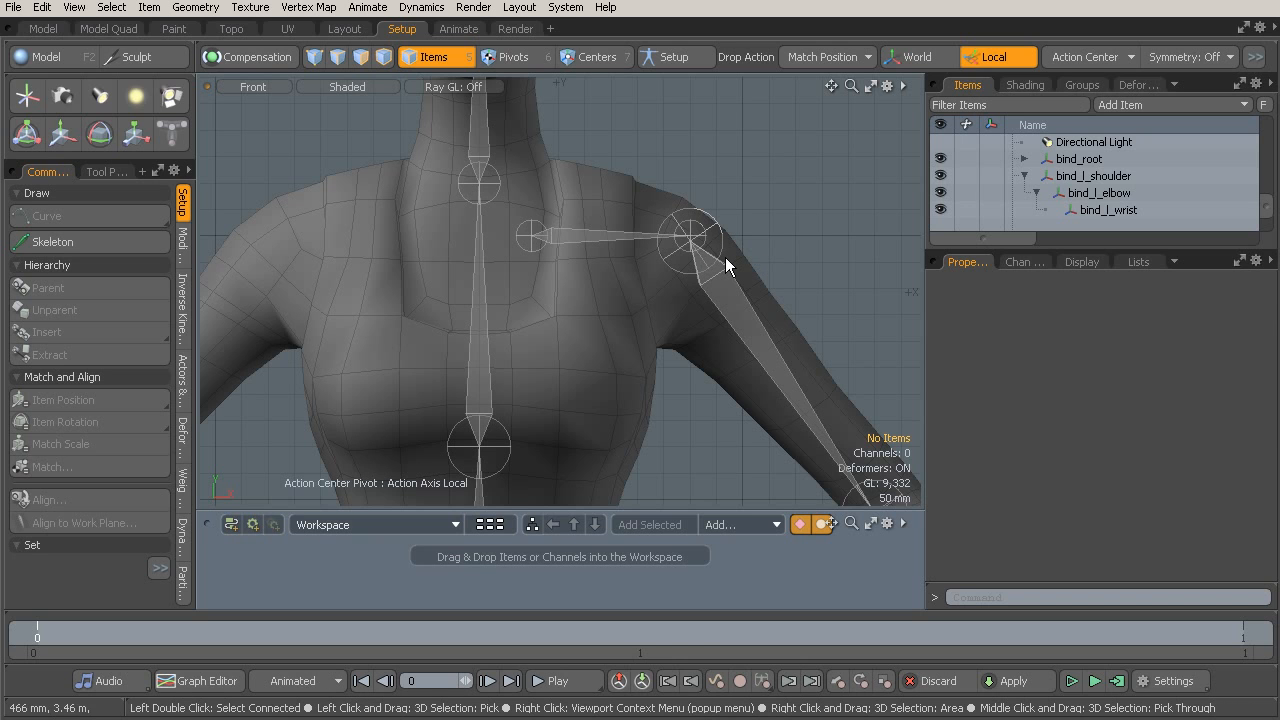
Match the new clavicle root joint's position to the bind_l_shoulder joint with the Match Position drop action.
{"action": "key", "text": "KP_Decimal"}
{"action": "left_click_drag", "start_coordinate": [740, 260], "coordinate": [562, 282], "text": "alt"}
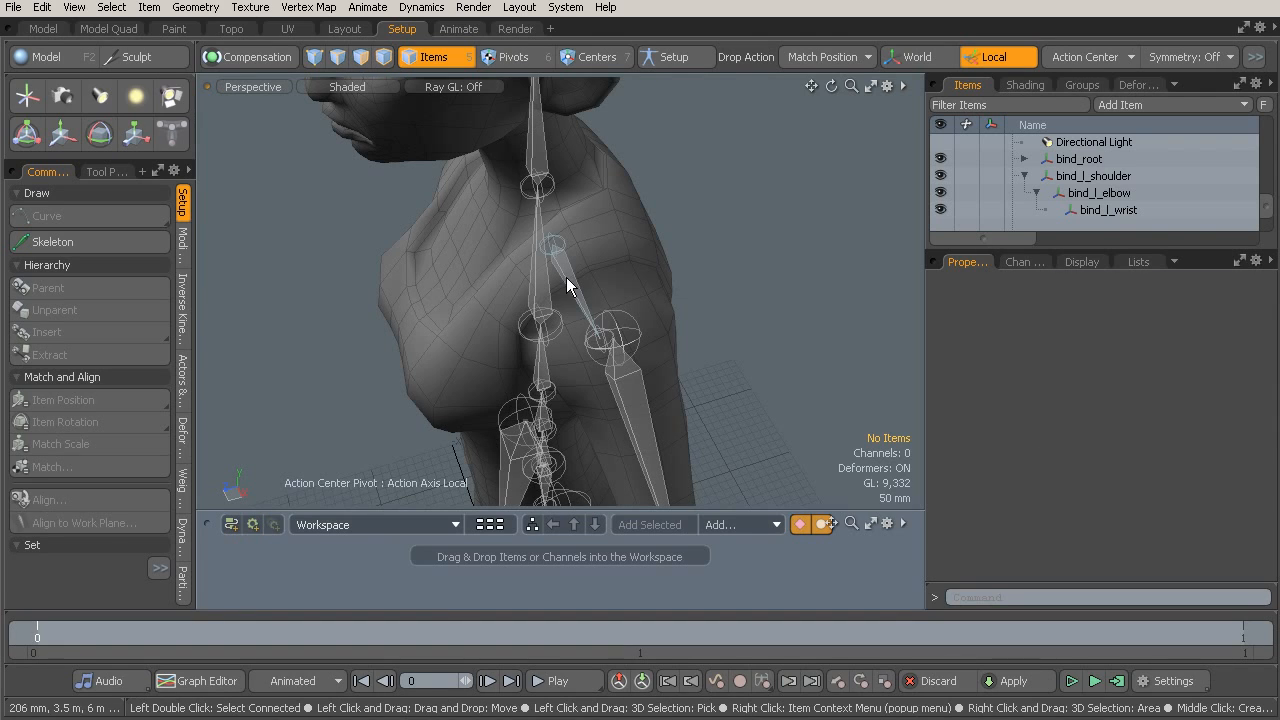
{"action": "left_click", "coordinate": [567, 287]}
{"action": "left_click_drag", "start_coordinate": [597, 323], "coordinate": [425, 285], "text": "alt"}
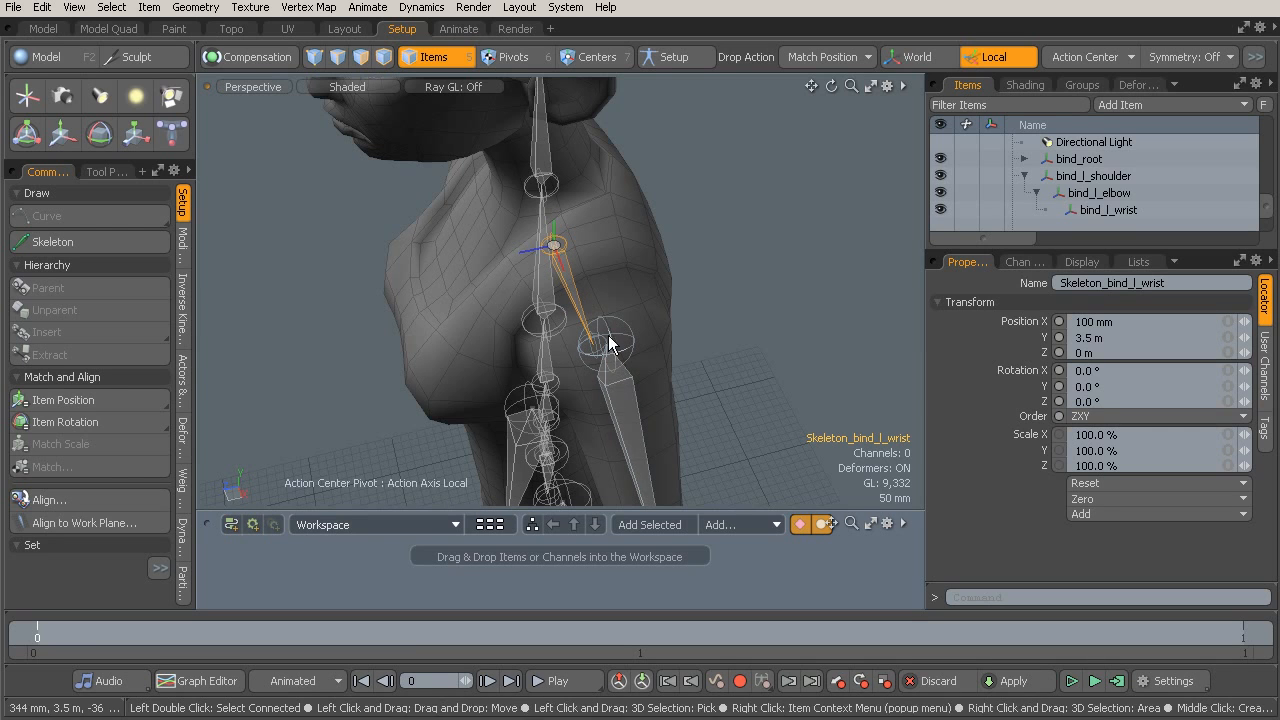
{"action": "left_click_drag", "start_coordinate": [608, 345], "coordinate": [573, 352], "text": "alt"}
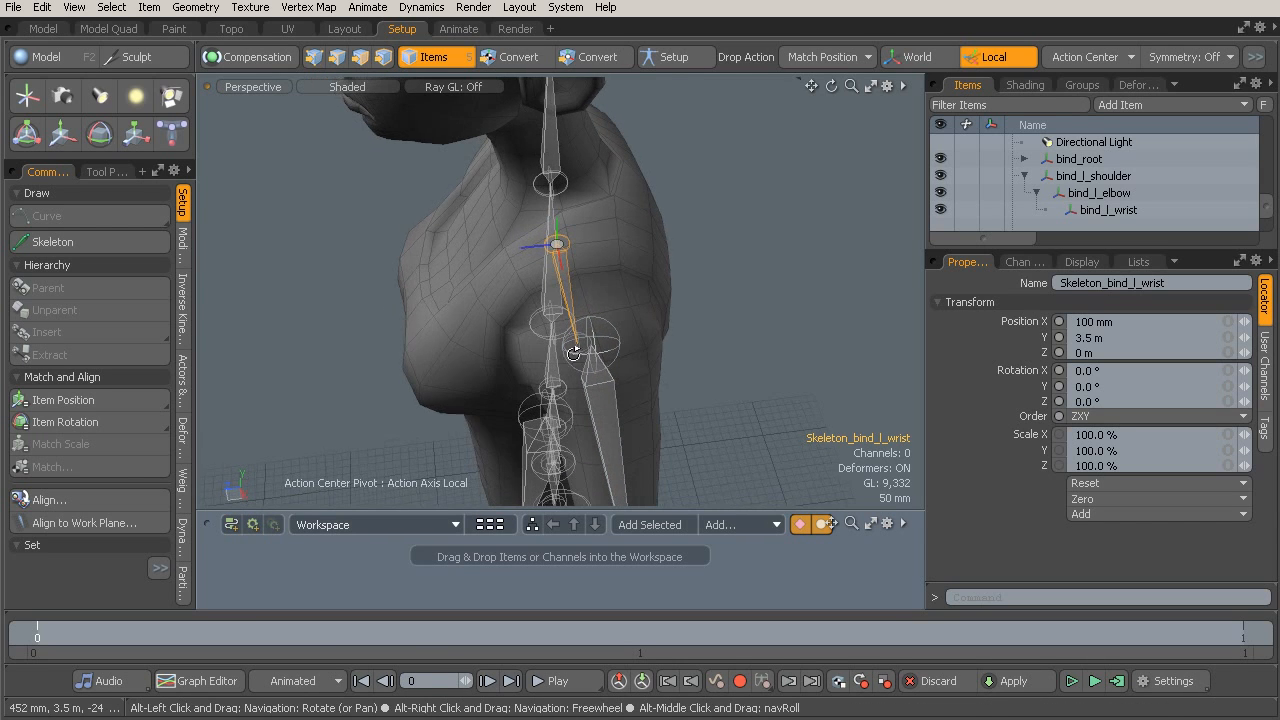
{"action": "left_click_drag", "start_coordinate": [594, 354], "coordinate": [690, 300], "text": "alt"}
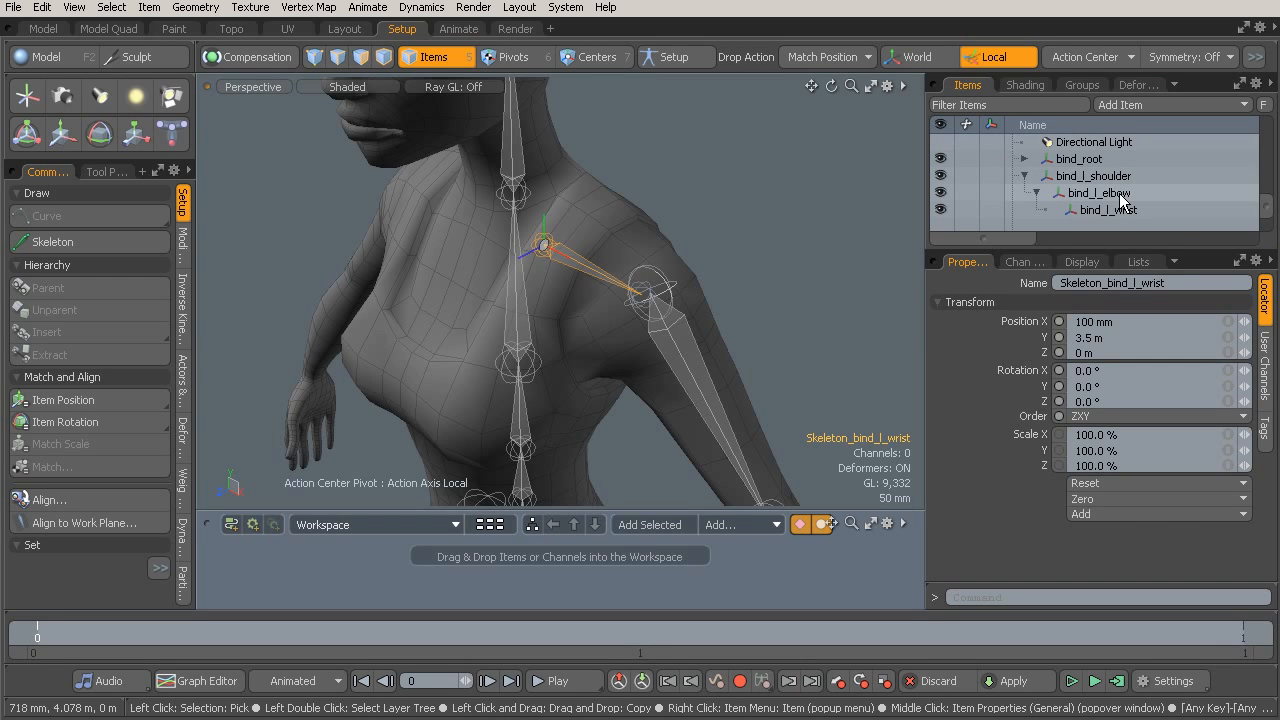
{"action": "scroll", "coordinate": [1119, 193], "scroll_direction": "down", "scroll_amount": 1}
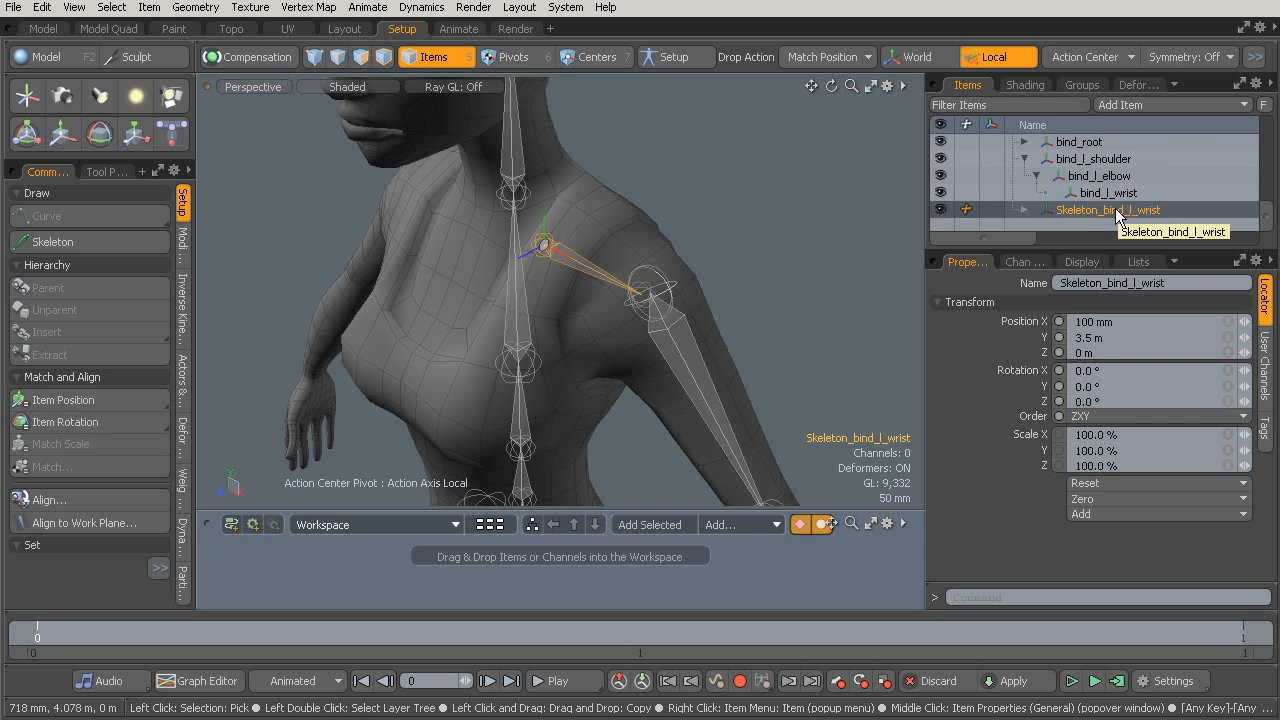
{"action": "left_click_drag", "start_coordinate": [734, 252], "coordinate": [776, 246], "text": "alt"}
{"action": "left_click_drag", "start_coordinate": [674, 258], "coordinate": [700, 241], "text": "alt"}
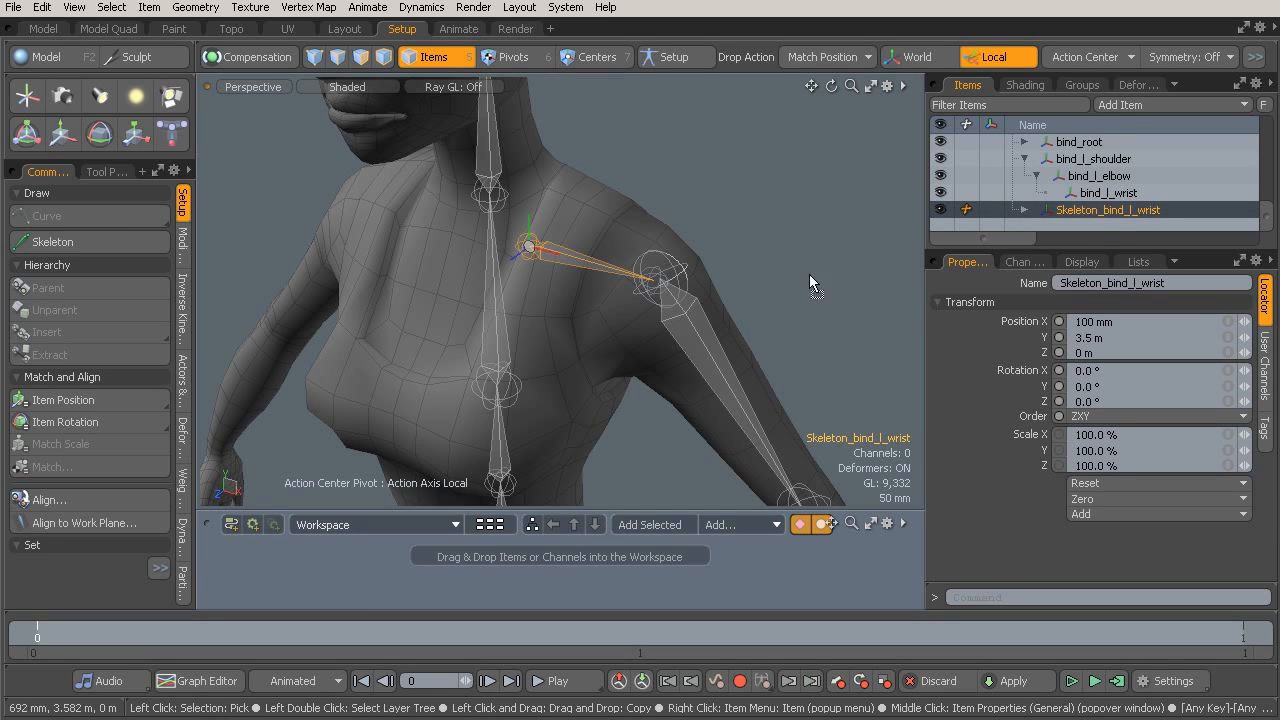
{"action": "left_click_drag", "start_coordinate": [698, 325], "coordinate": [740, 266]}
{"action": "left_click", "coordinate": [698, 322]}
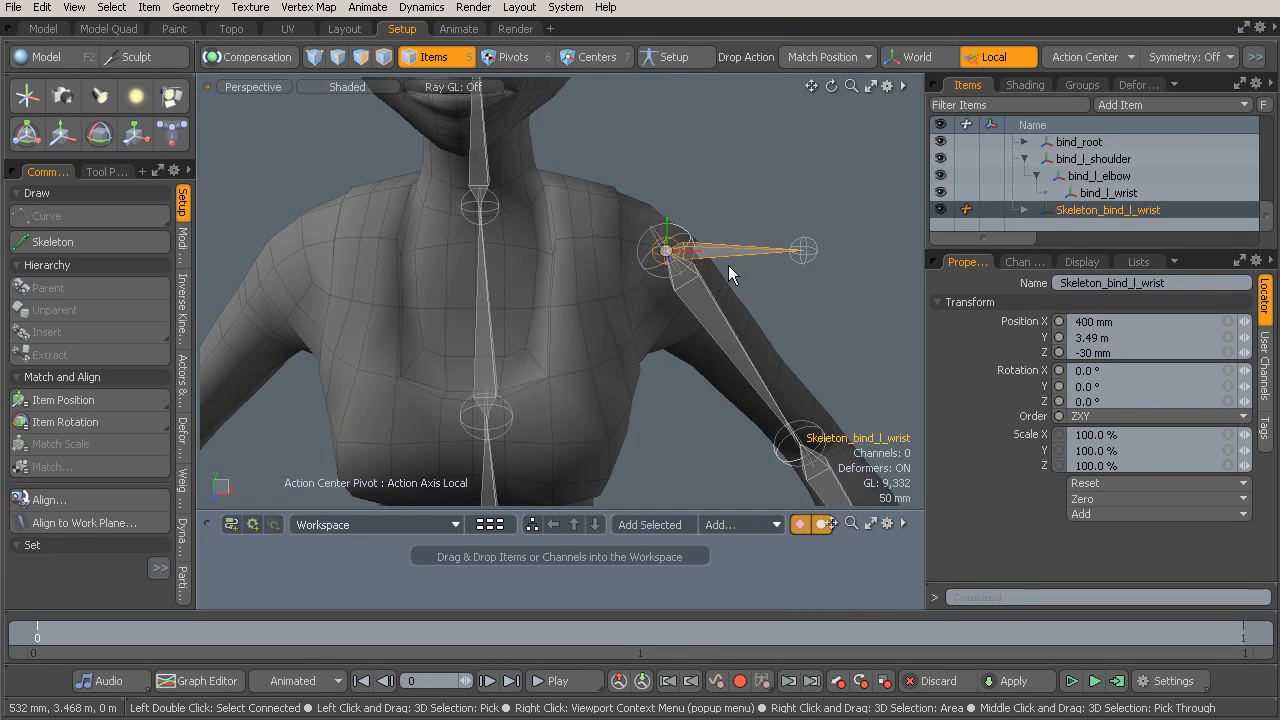
Move the clavicle root joint along X to 110 mm so the bone's end meets the left shoulder.
{"action": "key", "text": "w"}
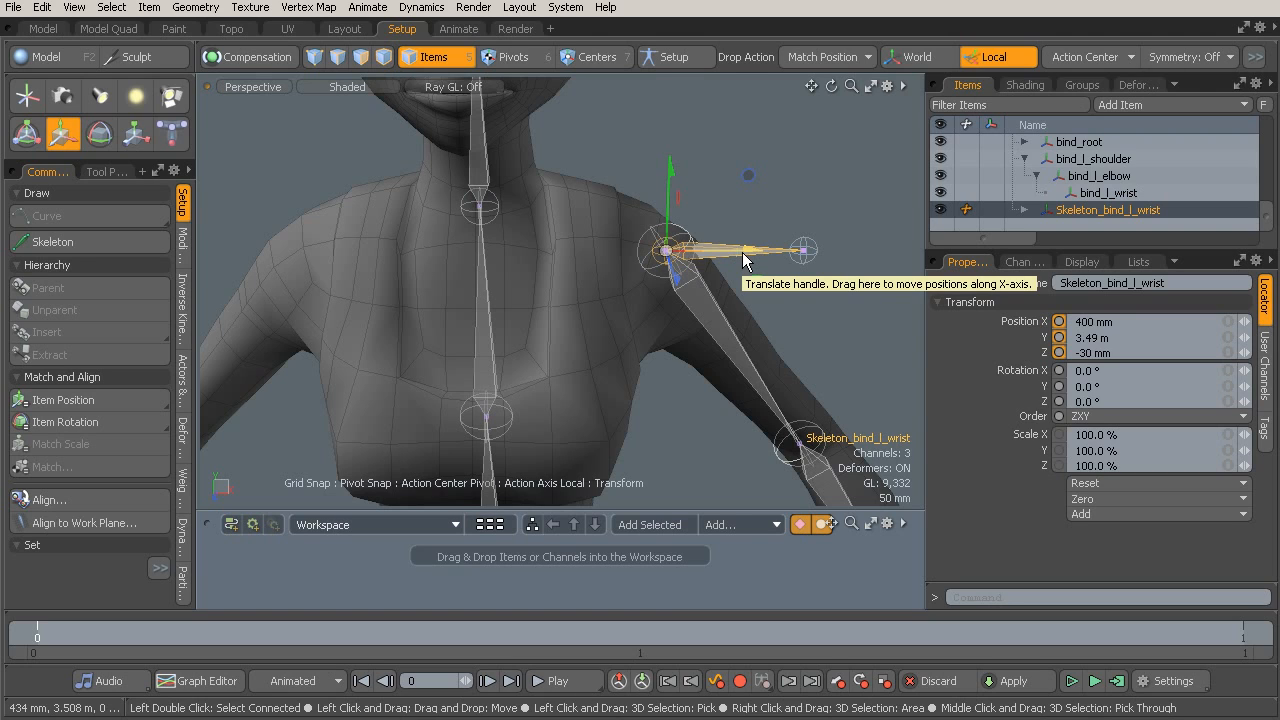
{"action": "left_click_drag", "start_coordinate": [742, 252], "coordinate": [609, 251]}
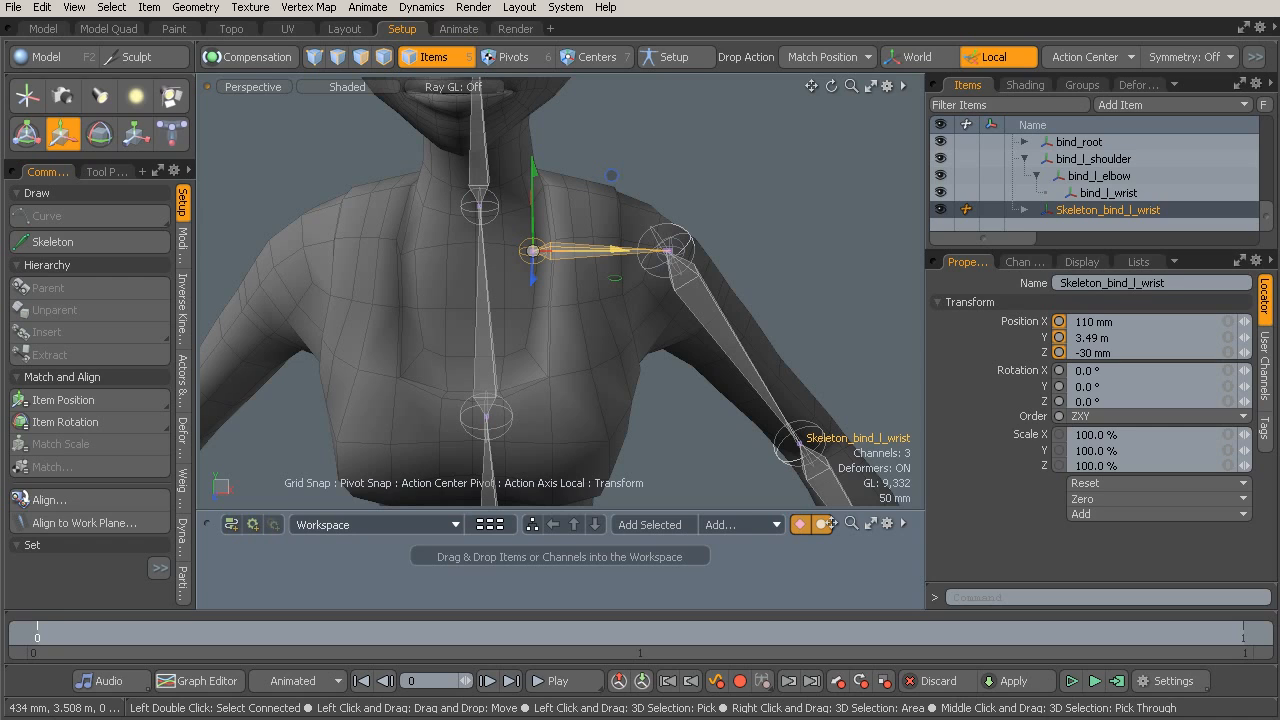
Fine-tune the clavicle root joint's placement along X, setting it at 128 mm.
{"action": "mouse_move", "coordinate": [609, 251]}
{"action": "left_mouse_down"}
{"action": "mouse_move", "coordinate": [574, 277]}
{"action": "mouse_move", "coordinate": [655, 244]}
{"action": "mouse_move", "coordinate": [642, 231]}
{"action": "mouse_move", "coordinate": [621, 252]}
{"action": "mouse_move", "coordinate": [558, 250]}
{"action": "mouse_move", "coordinate": [594, 250]}
{"action": "left_mouse_up"}
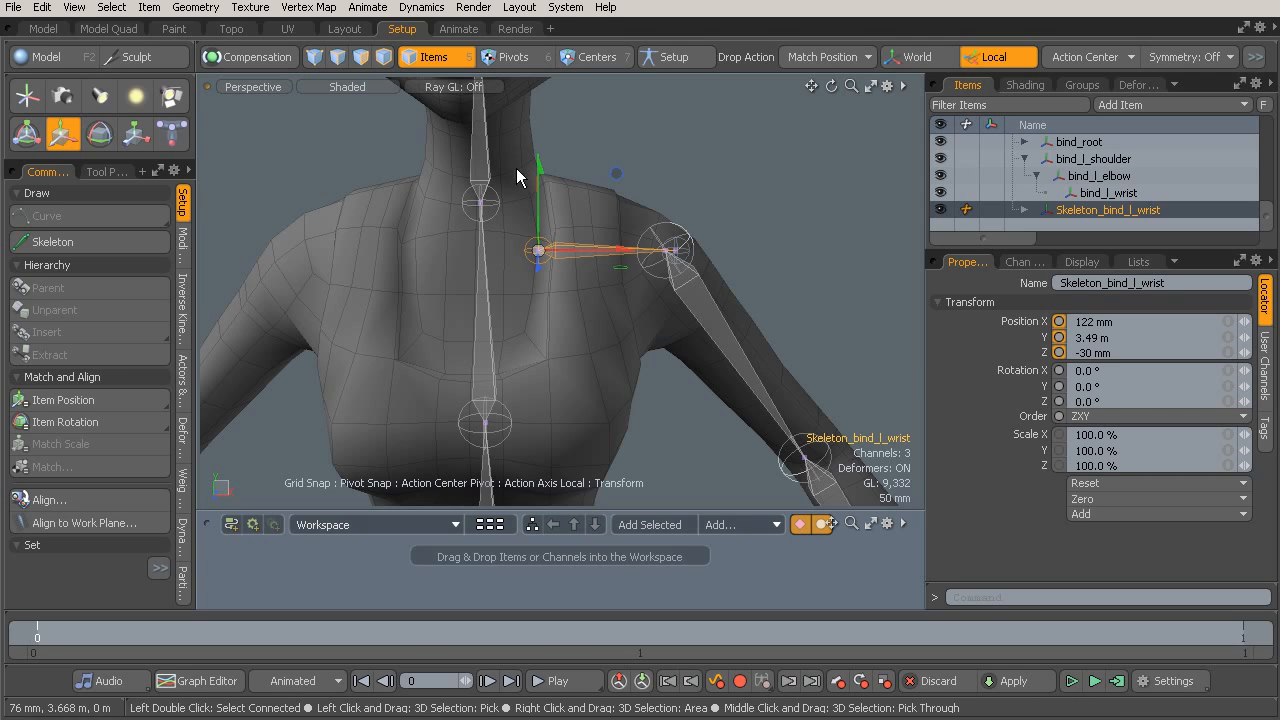
{"action": "left_click_drag", "start_coordinate": [619, 248], "coordinate": [616, 248]}
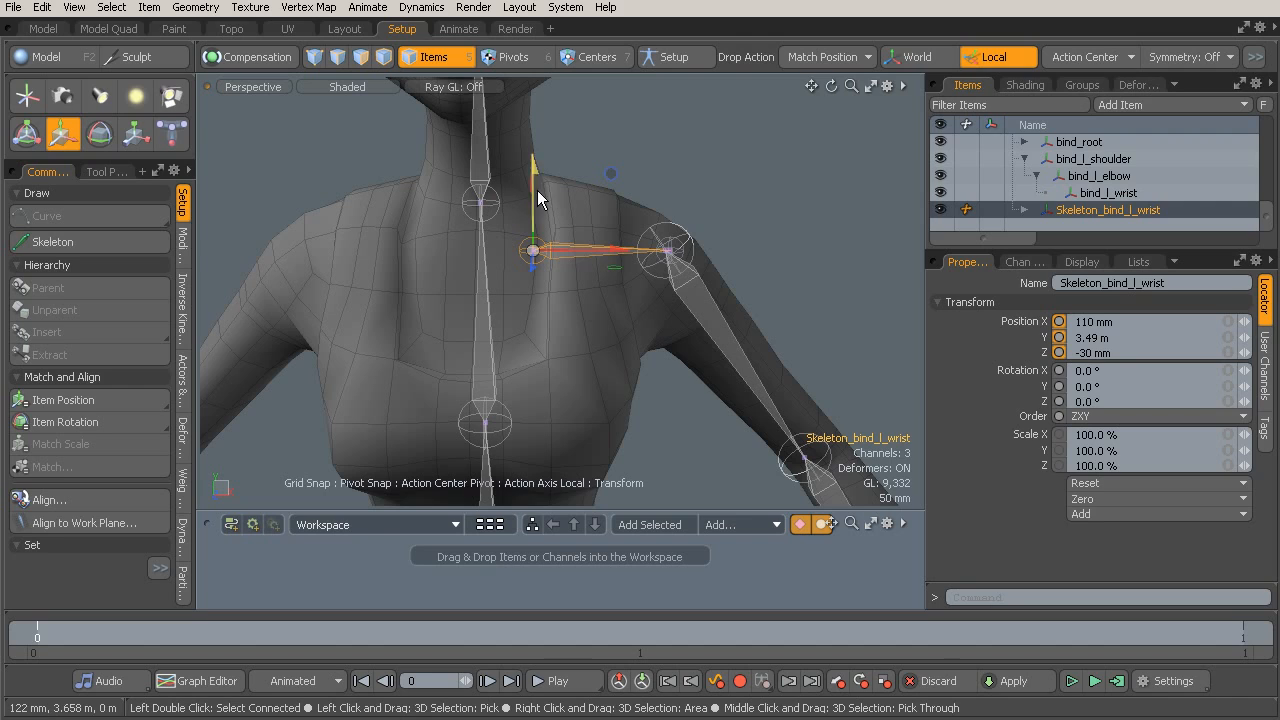
{"action": "left_click_drag", "start_coordinate": [619, 249], "coordinate": [629, 249]}
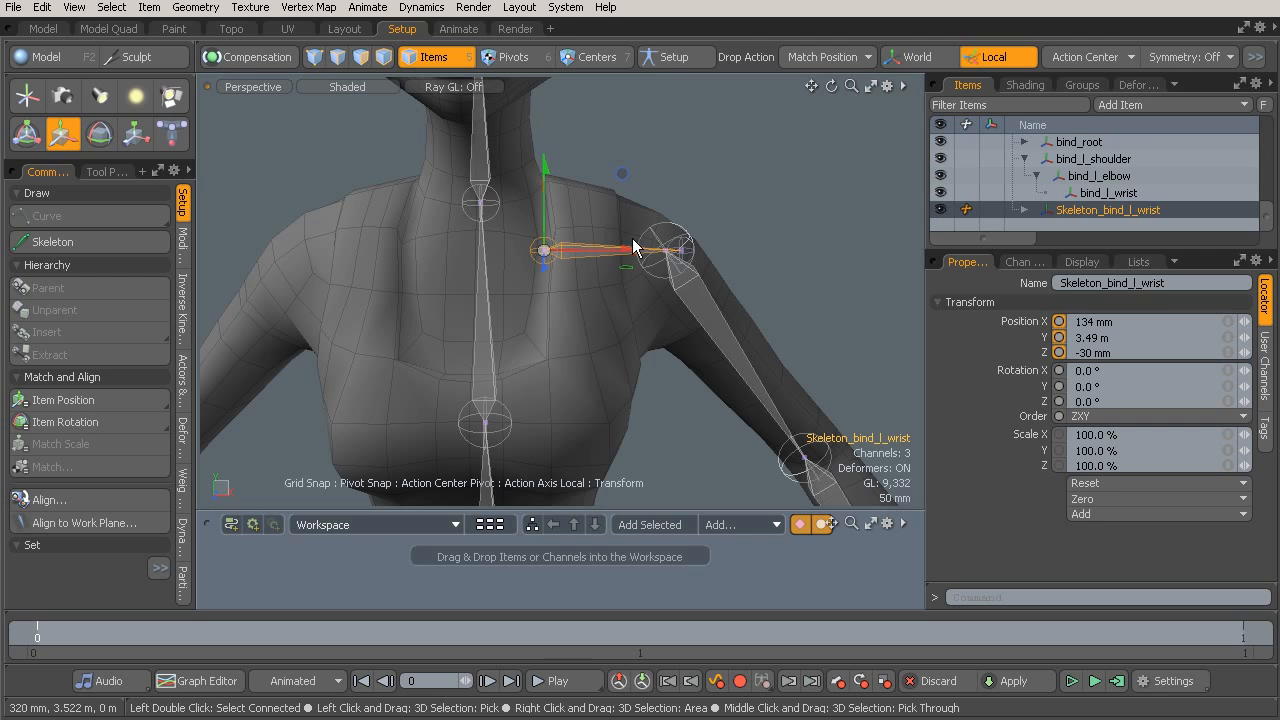
{"action": "left_click_drag", "start_coordinate": [623, 248], "coordinate": [722, 249]}
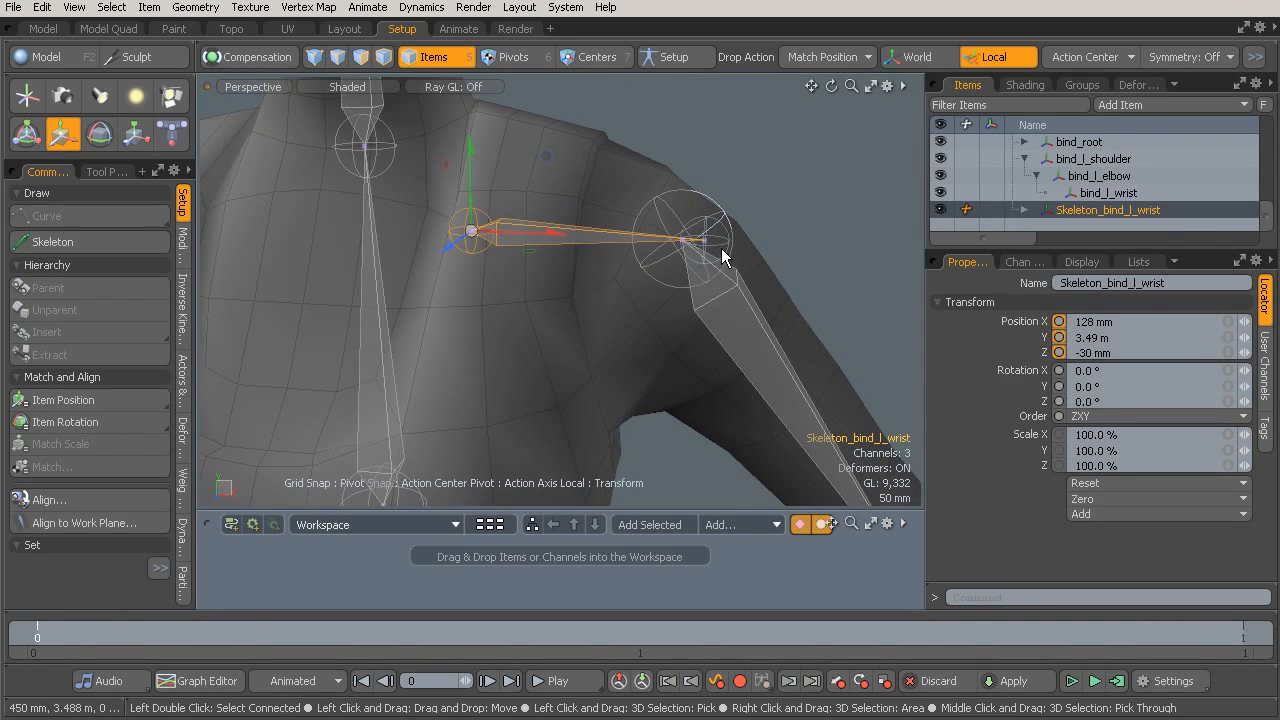
Move the clavicle's end joint along its local X to 272 mm so it sits on the shoulder joint.
{"action": "left_click", "coordinate": [722, 252]}
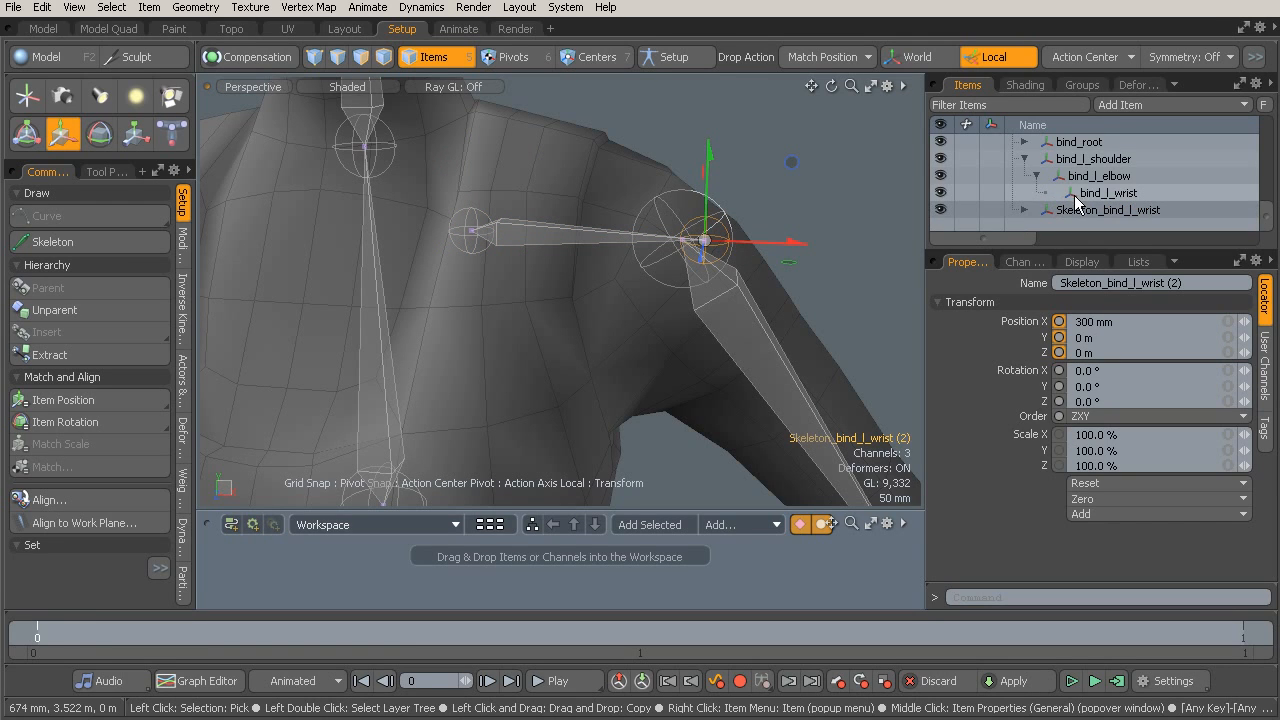
{"action": "key", "text": "f"}
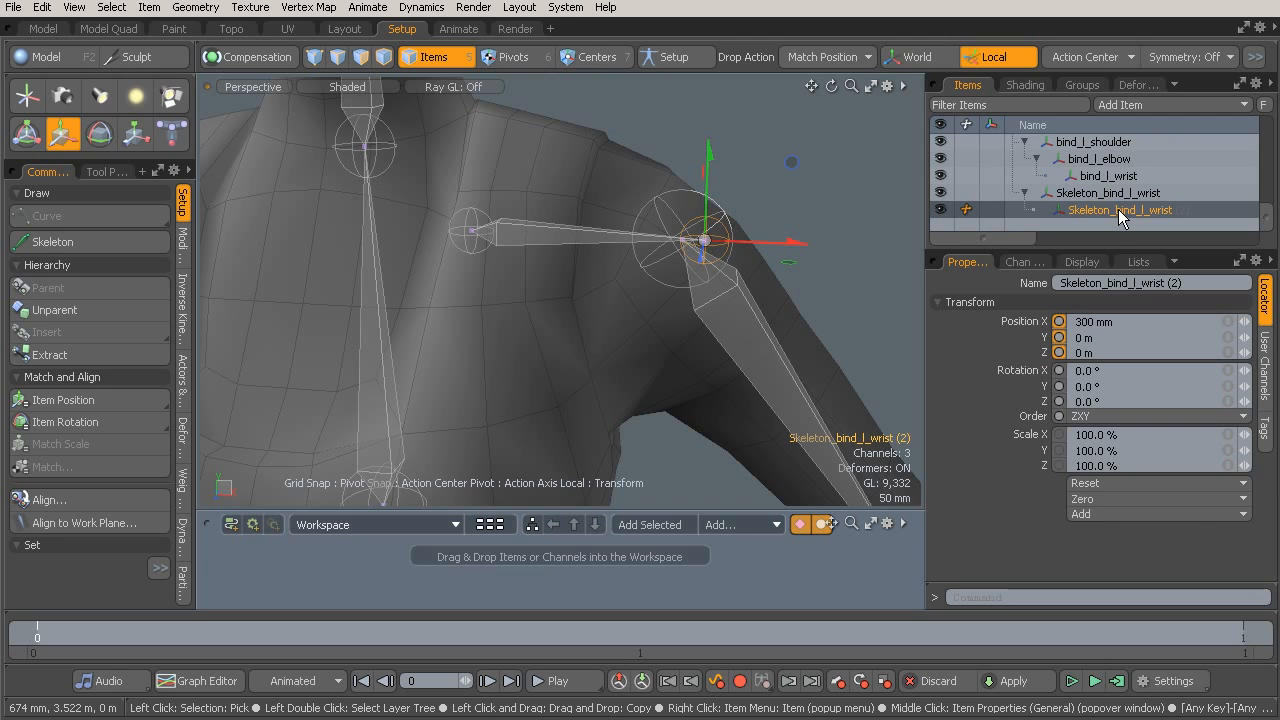
{"action": "left_click_drag", "start_coordinate": [775, 316], "coordinate": [753, 326]}
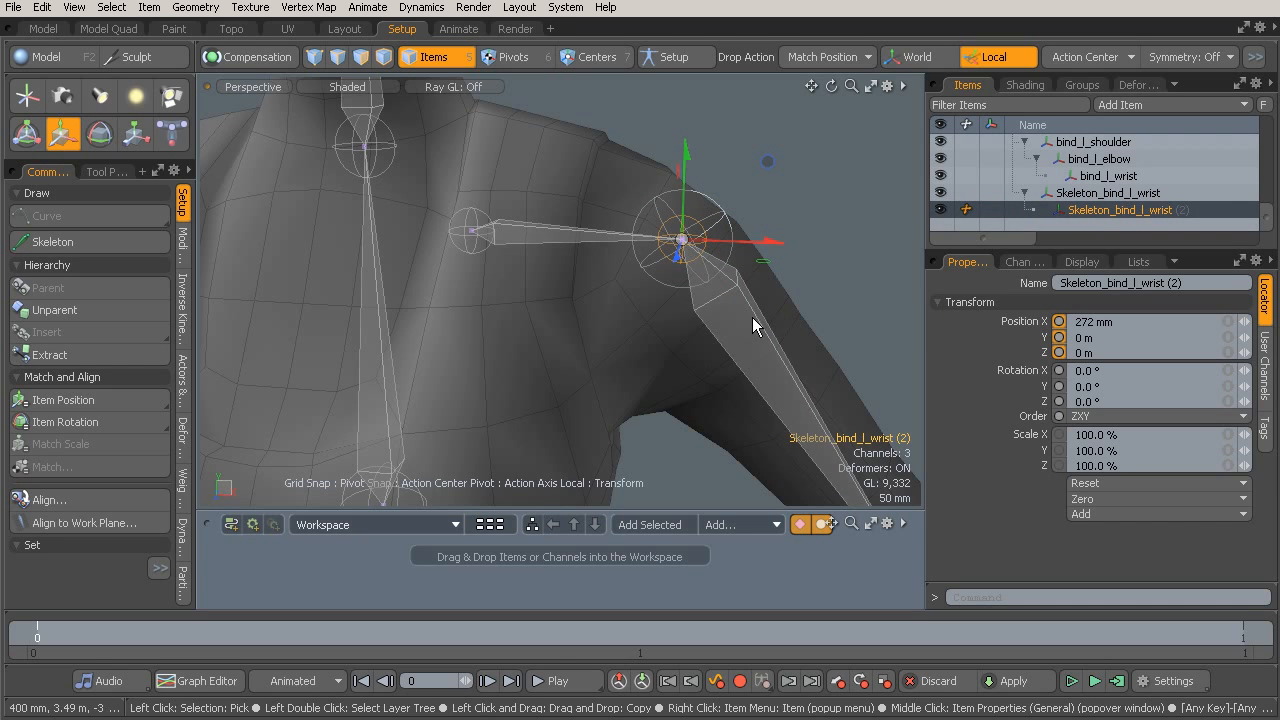
{"action": "left_click_drag", "start_coordinate": [570, 243], "coordinate": [713, 261], "text": "alt"}
{"action": "left_click", "coordinate": [1135, 194]}
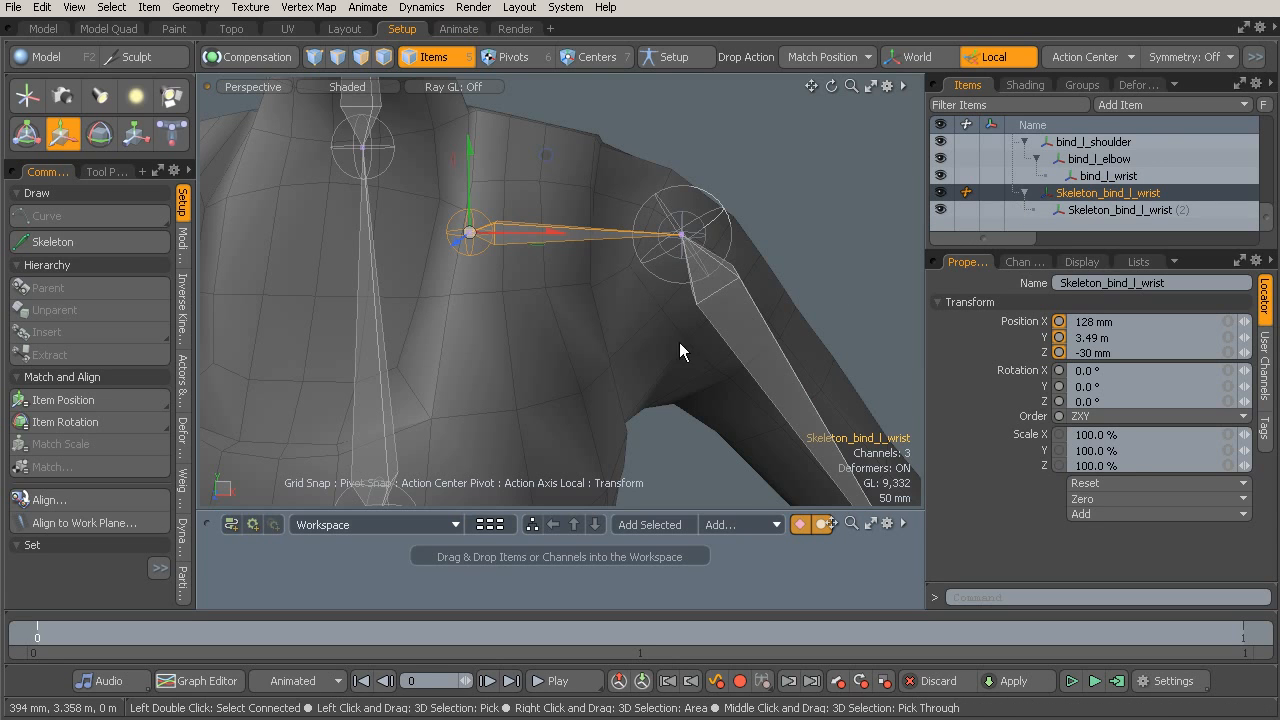
{"action": "left_click_drag", "start_coordinate": [668, 331], "coordinate": [499, 195], "text": "ctrl+alt"}
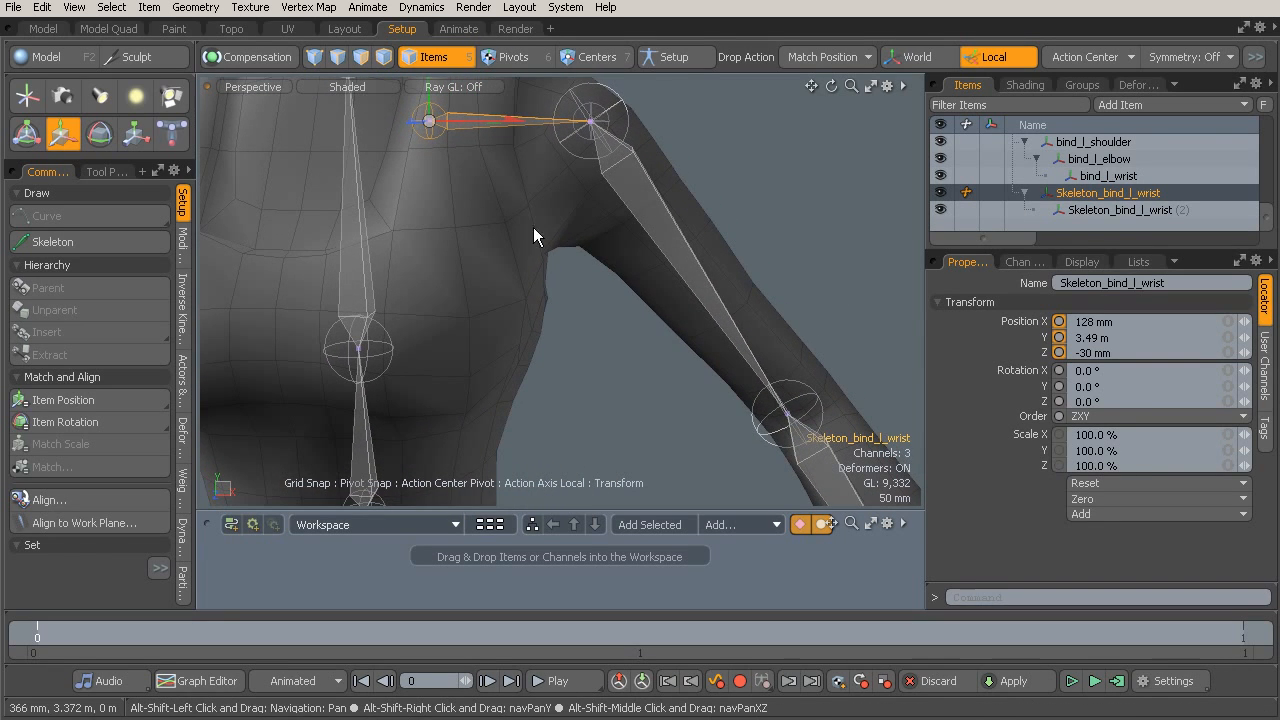
{"action": "left_click_drag", "start_coordinate": [663, 206], "coordinate": [606, 228], "text": "ctrl+alt"}
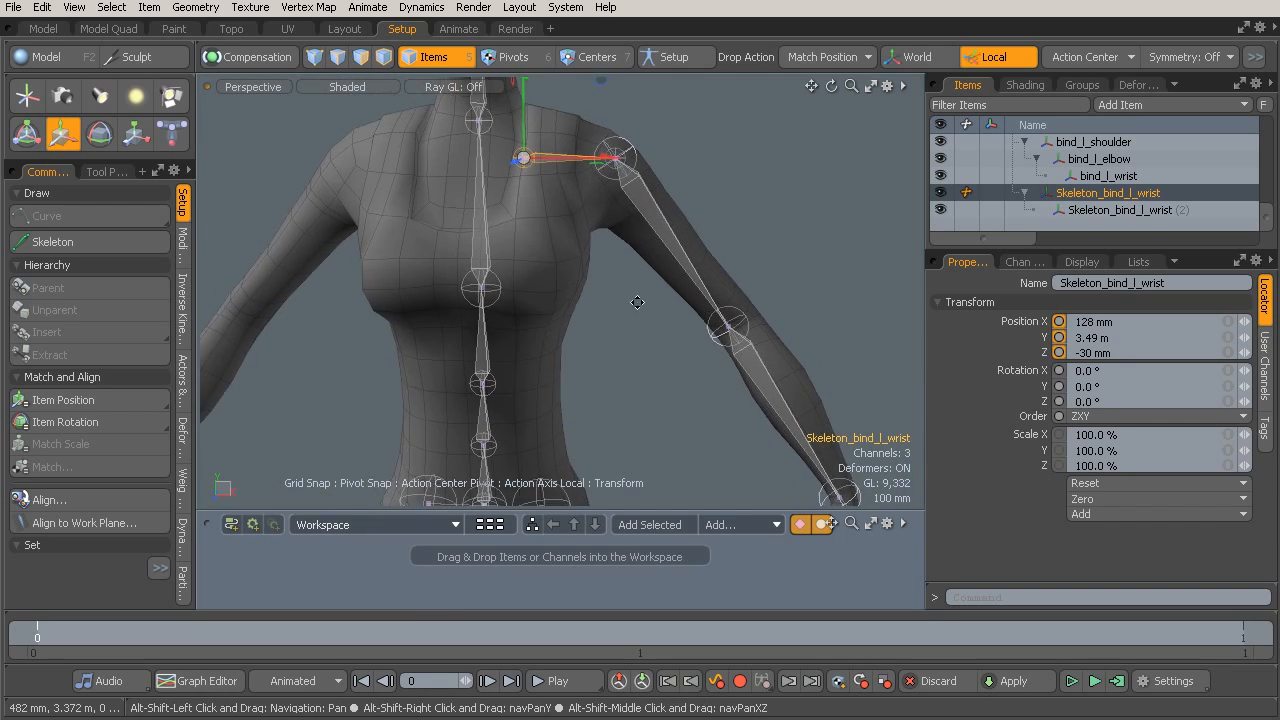
{"action": "left_click_drag", "start_coordinate": [634, 300], "coordinate": [570, 245], "text": "alt+shift"}
{"action": "left_click_drag", "start_coordinate": [669, 280], "coordinate": [740, 436], "text": "alt+shift"}
{"action": "left_click_drag", "start_coordinate": [615, 310], "coordinate": [706, 367], "text": "ctrl+alt"}
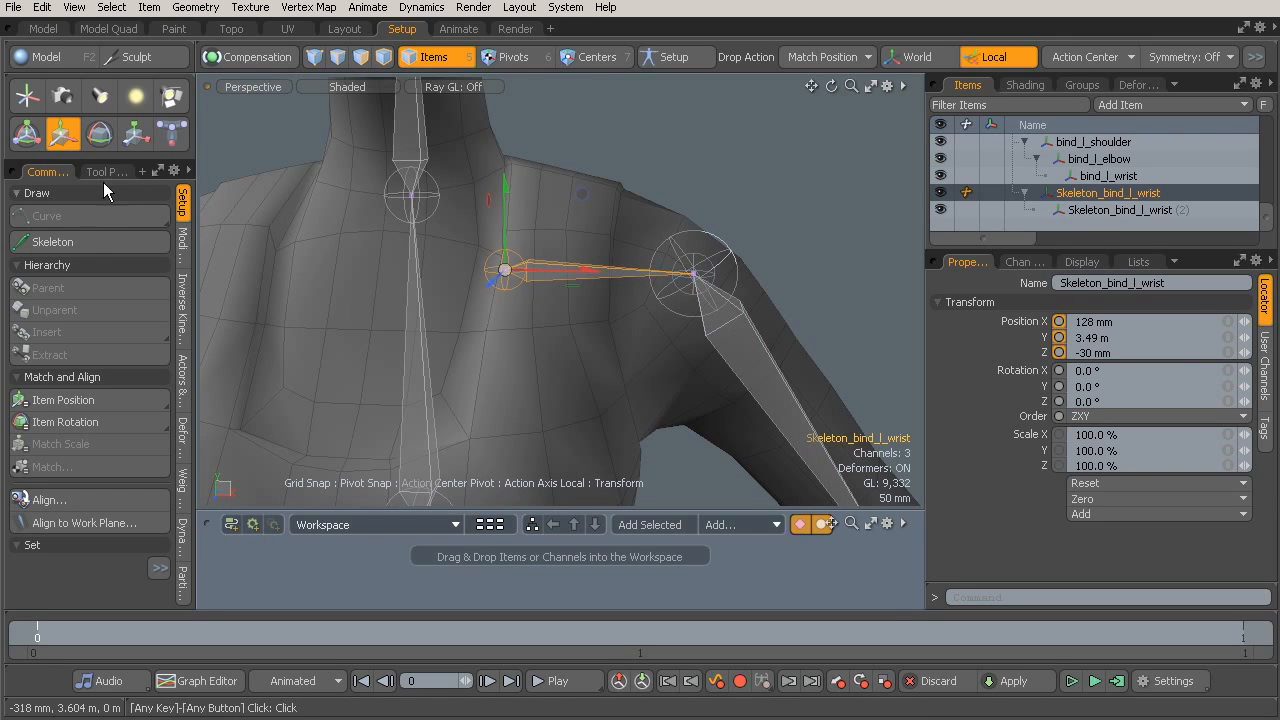
Activate the Skeleton tool, examine its naming properties and the joint chain, and drop the tool.
{"action": "left_click", "coordinate": [84, 240]}
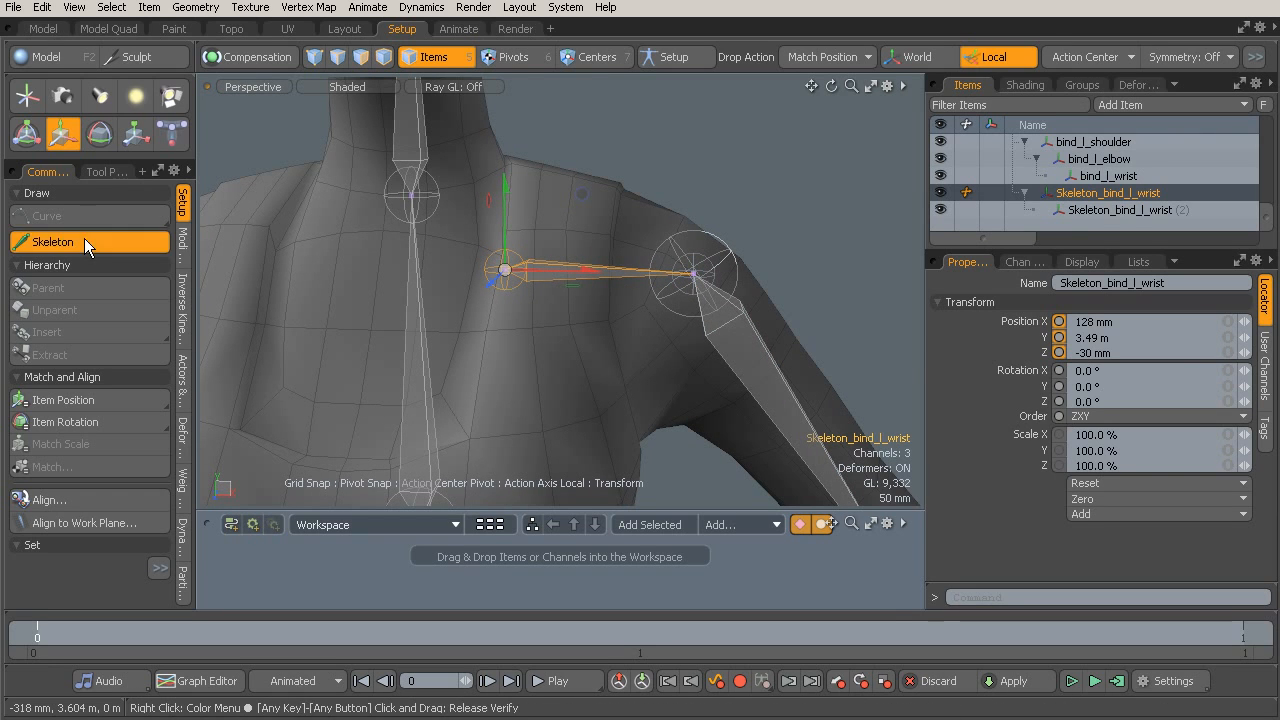
{"action": "left_click", "coordinate": [103, 172]}
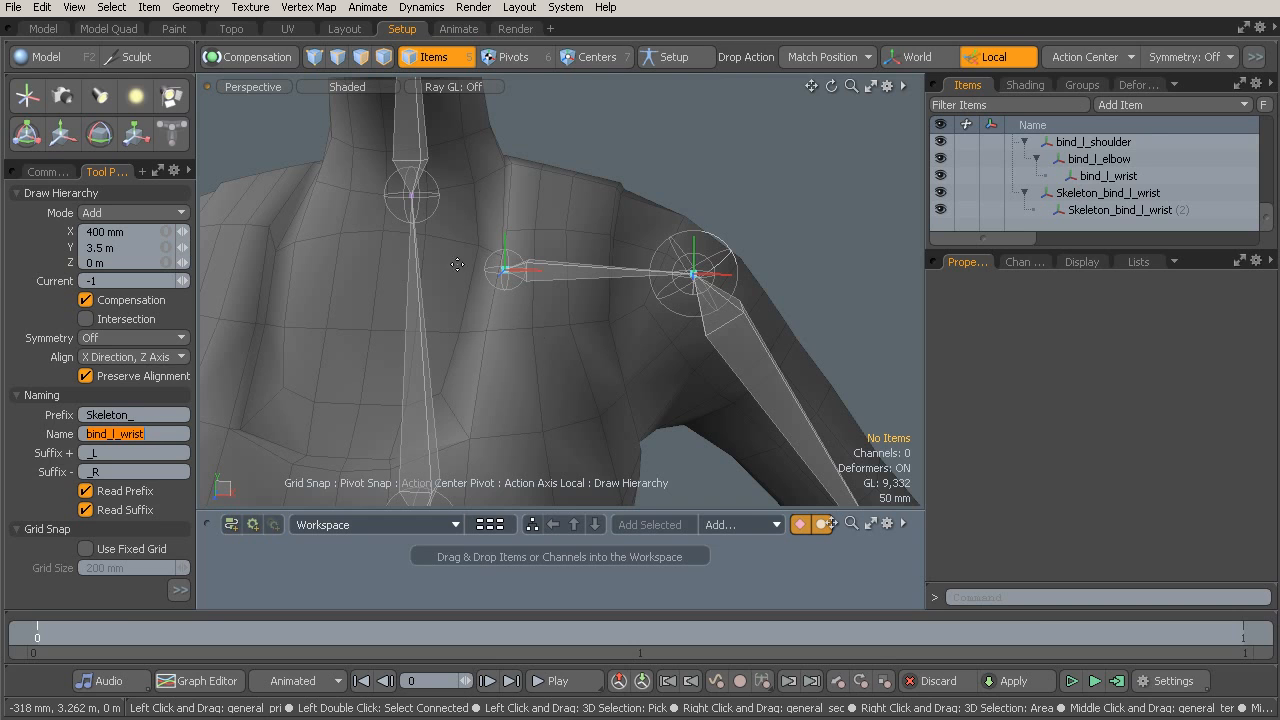
{"action": "left_click_drag", "start_coordinate": [535, 304], "coordinate": [452, 298], "text": "alt"}
{"action": "left_click", "coordinate": [135, 431]}
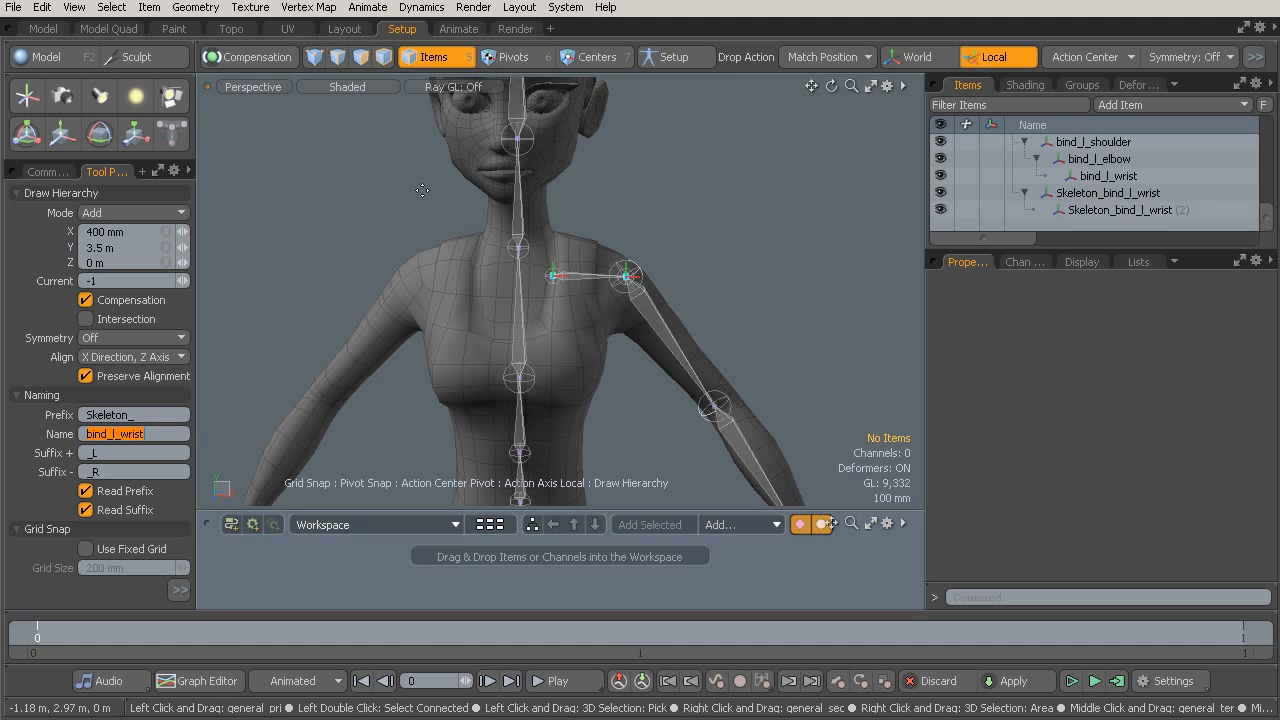
{"action": "left_click", "coordinate": [51, 171]}
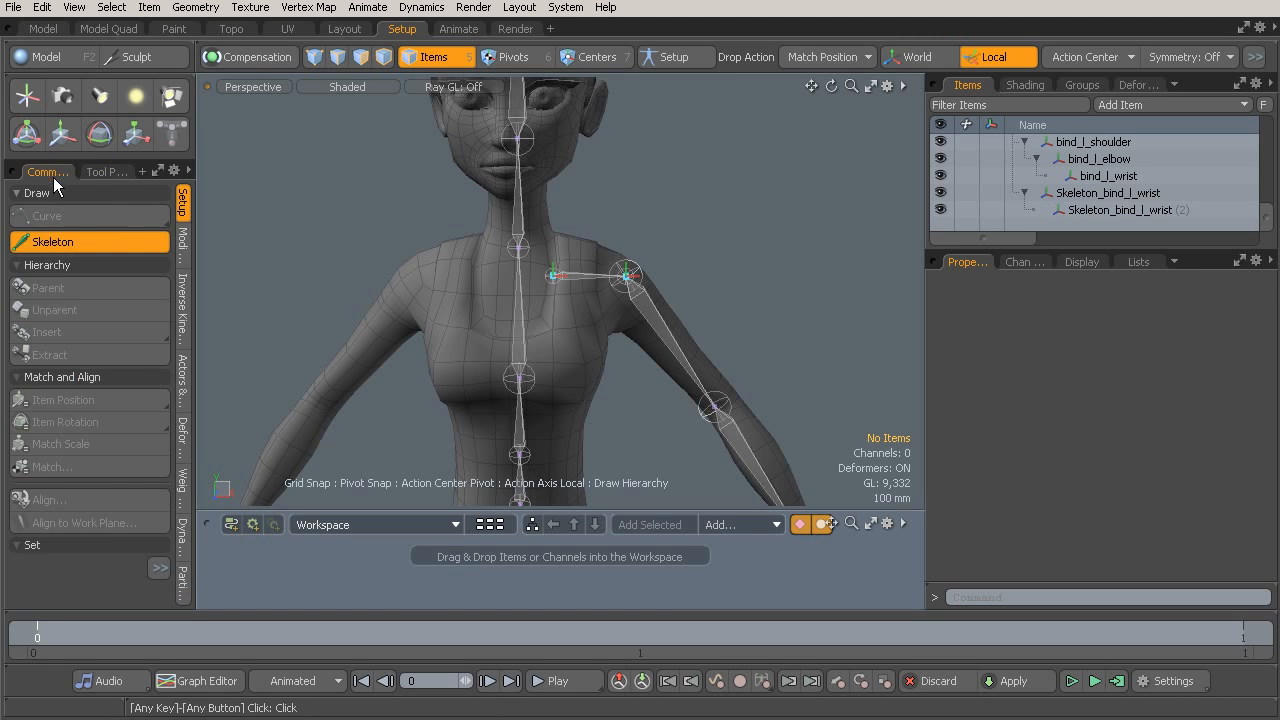
{"action": "left_click_drag", "start_coordinate": [402, 262], "coordinate": [462, 265], "text": "ctrl+alt"}
{"action": "left_click_drag", "start_coordinate": [394, 249], "coordinate": [408, 240], "text": "alt+shift"}
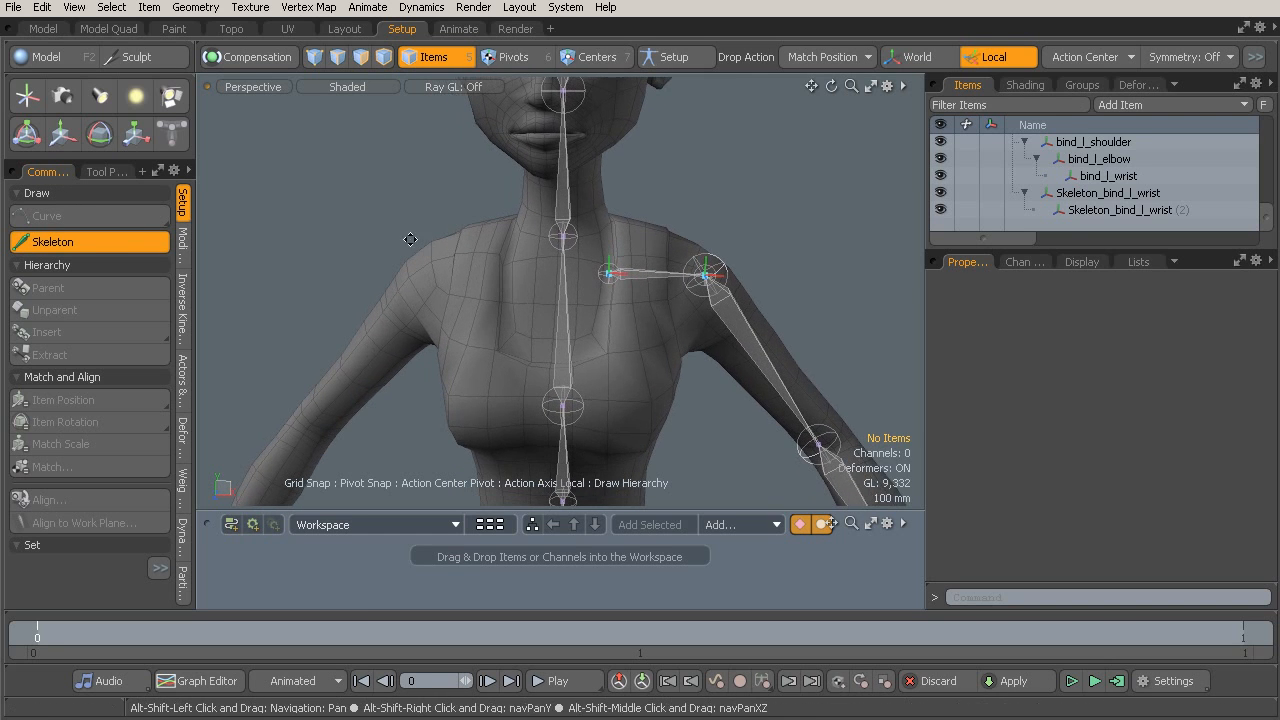
{"action": "left_click", "coordinate": [106, 243]}
Rename the clavicle chain's root joint to bind_l_clavicle.
{"action": "left_click_drag", "start_coordinate": [634, 305], "coordinate": [734, 294], "text": "ctrl+alt"}
{"action": "left_click", "coordinate": [663, 252]}
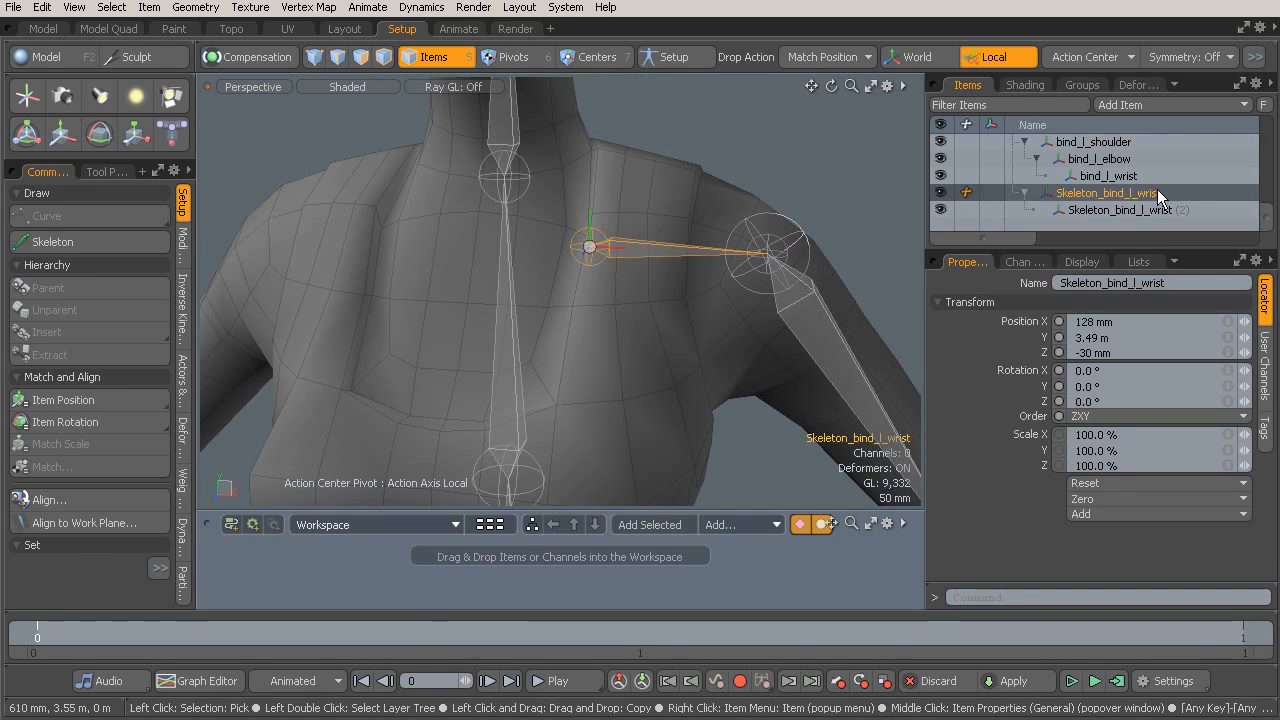
{"action": "double_click", "coordinate": [1123, 194]}
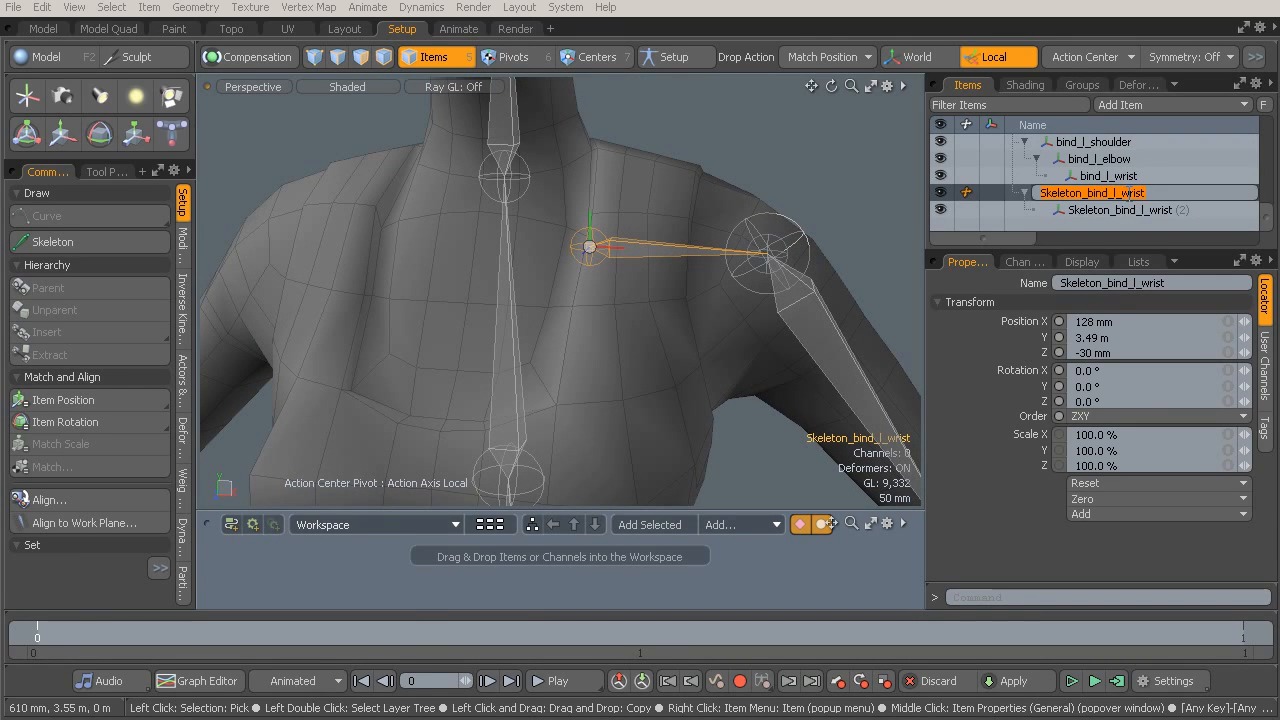
{"action": "type", "text": "bind"}
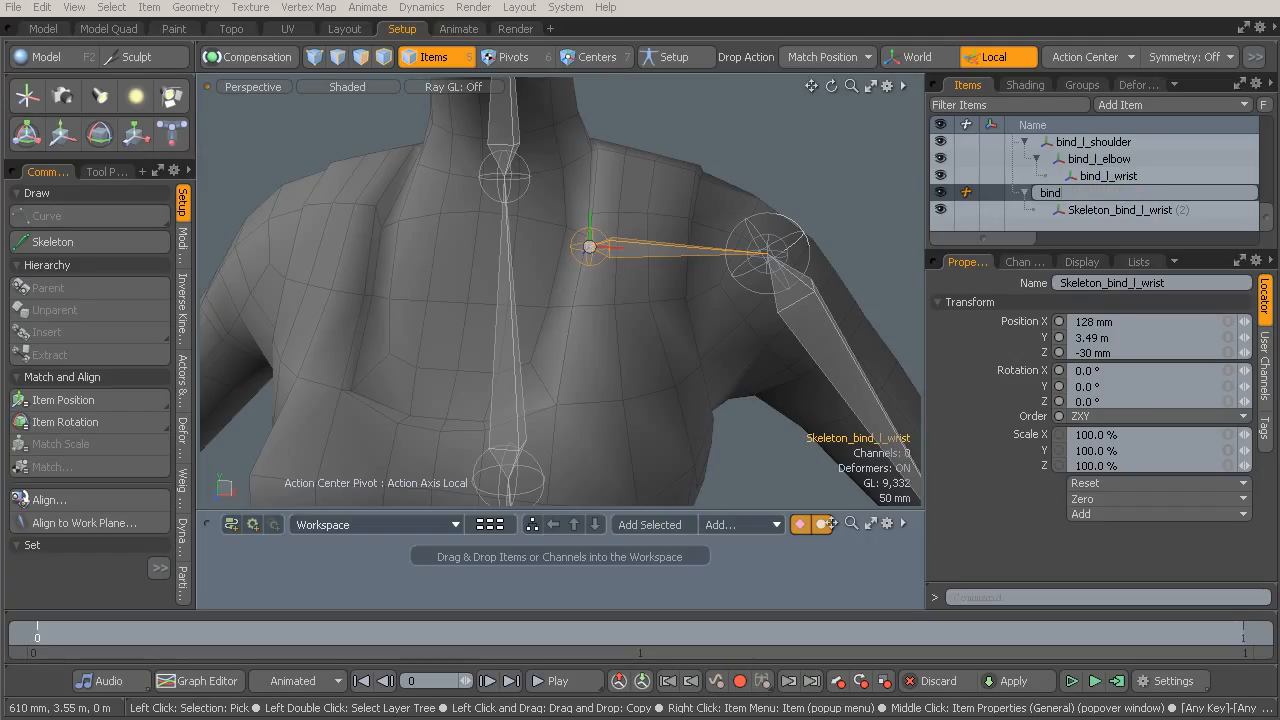
{"action": "type", "text": "_l_clavicle"}
{"action": "key", "text": "Return"}
Rename the clavicle chain's end joint, under bind_l_clavicle, to be_l_clavicle.
{"action": "left_click", "coordinate": [1115, 209]}
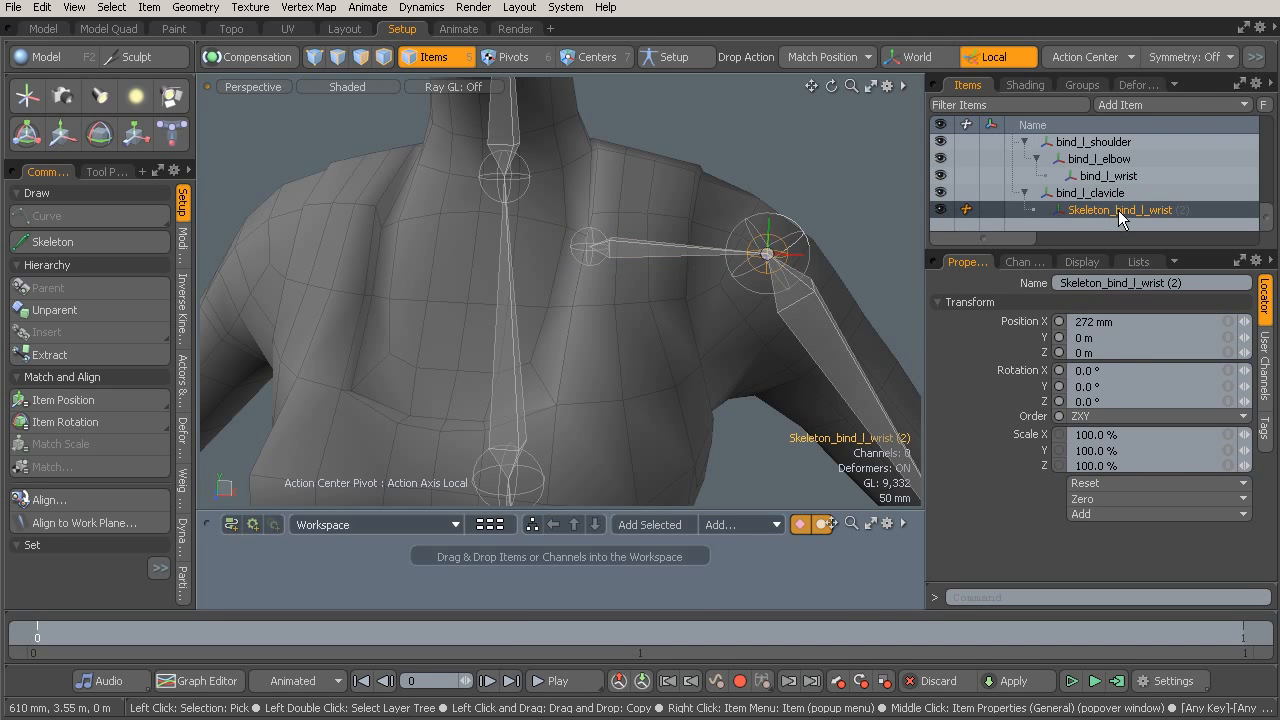
{"action": "double_click", "coordinate": [1118, 210]}
{"action": "type", "text": "b"}
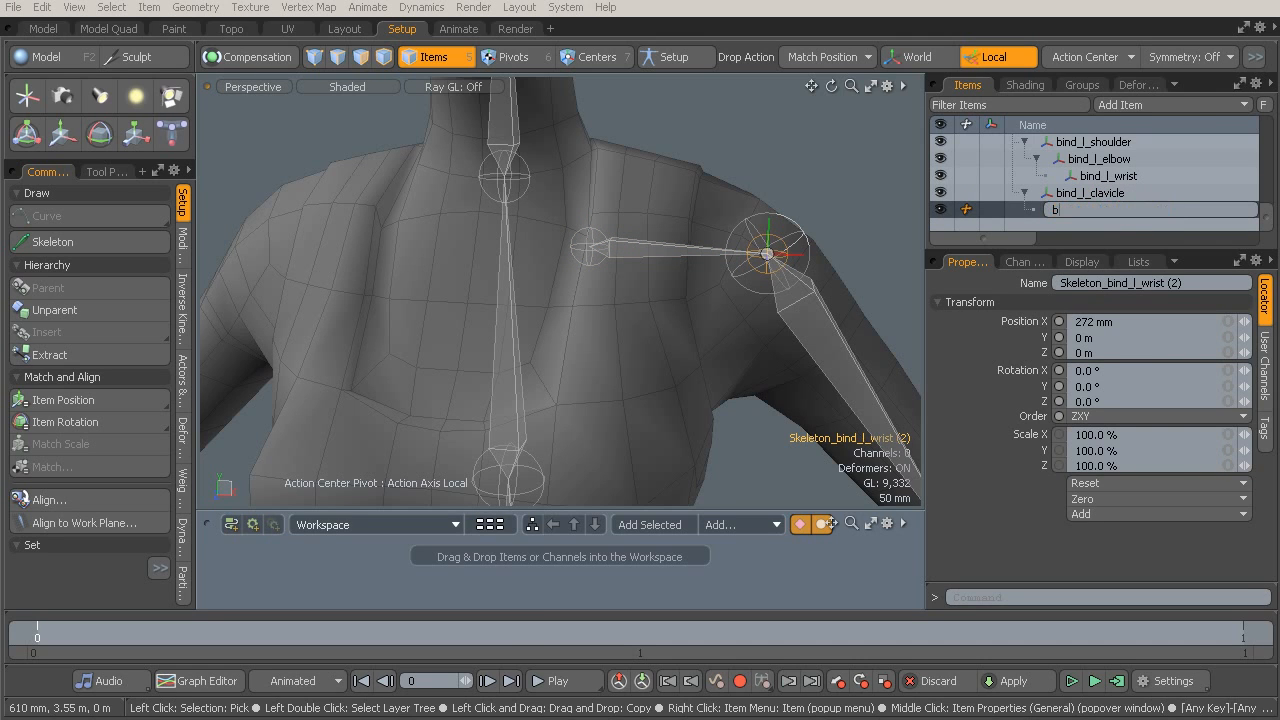
{"action": "type", "text": "e_l_clavicle"}
{"action": "key", "text": "Return"}
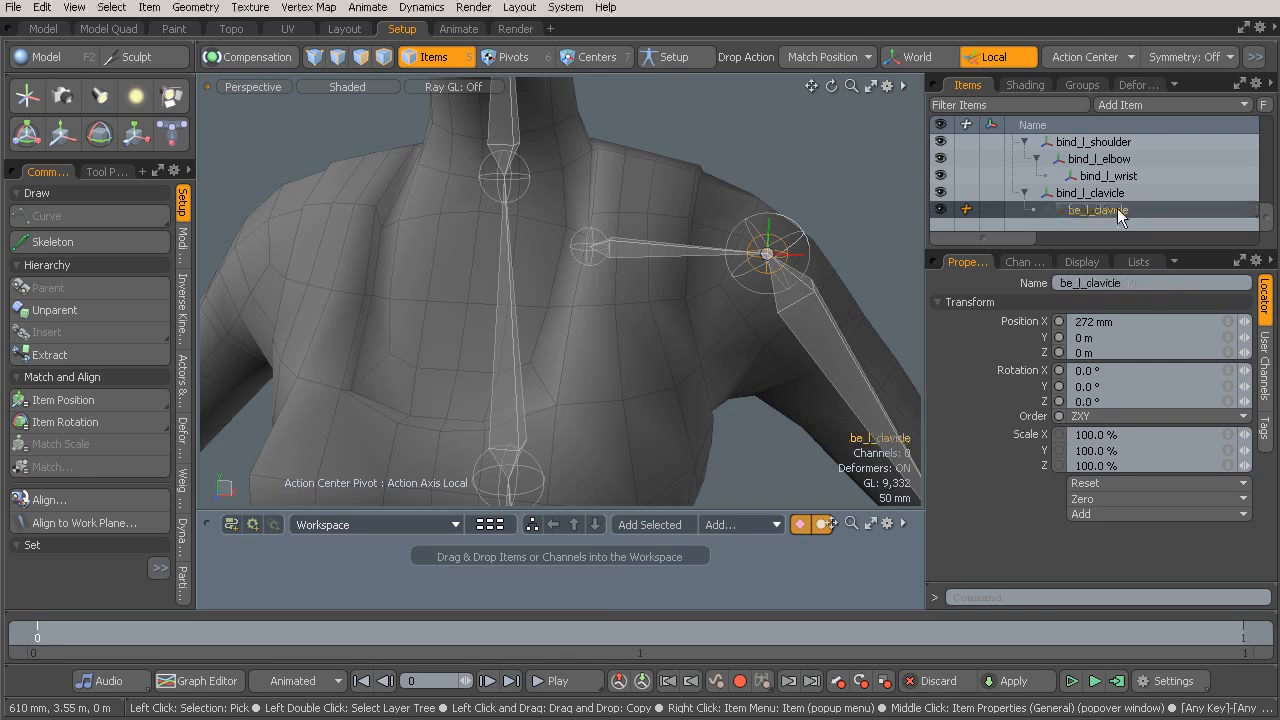
Parent the bind_l_shoulder joint to be_l_clavicle and clear the selection.
{"action": "left_click", "coordinate": [813, 306]}
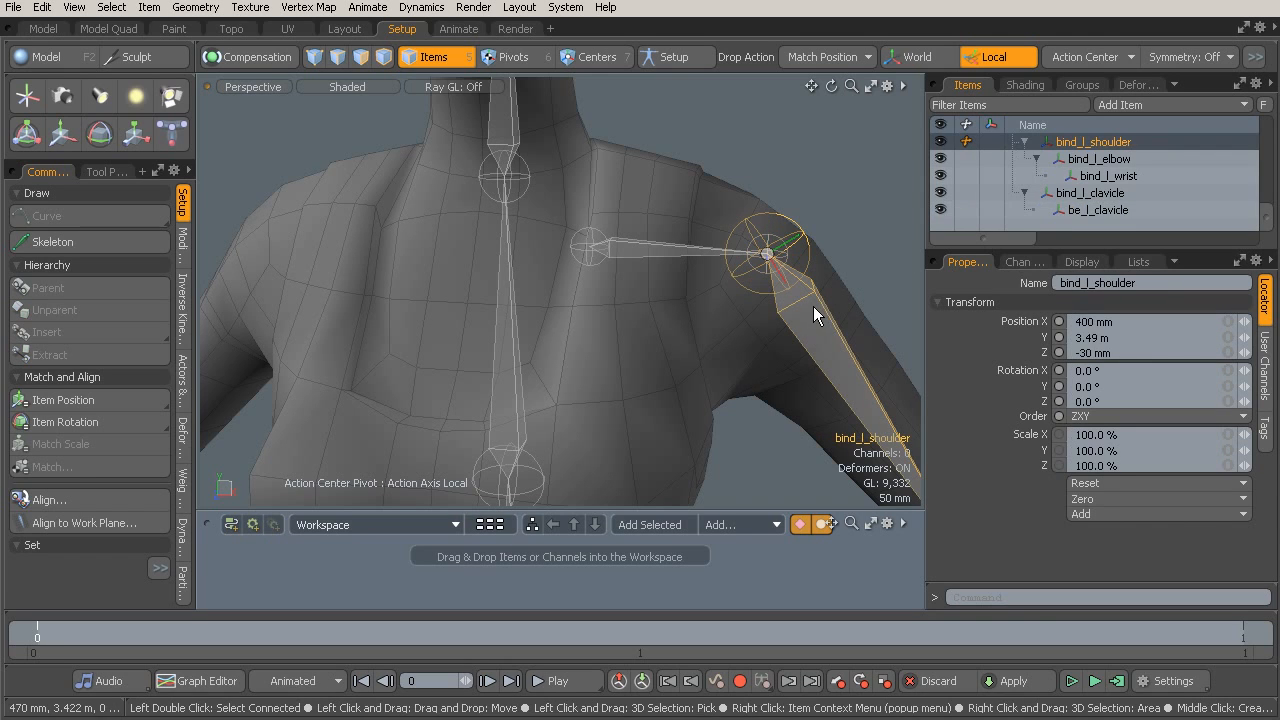
{"action": "left_click", "coordinate": [1118, 212], "text": "ctrl"}
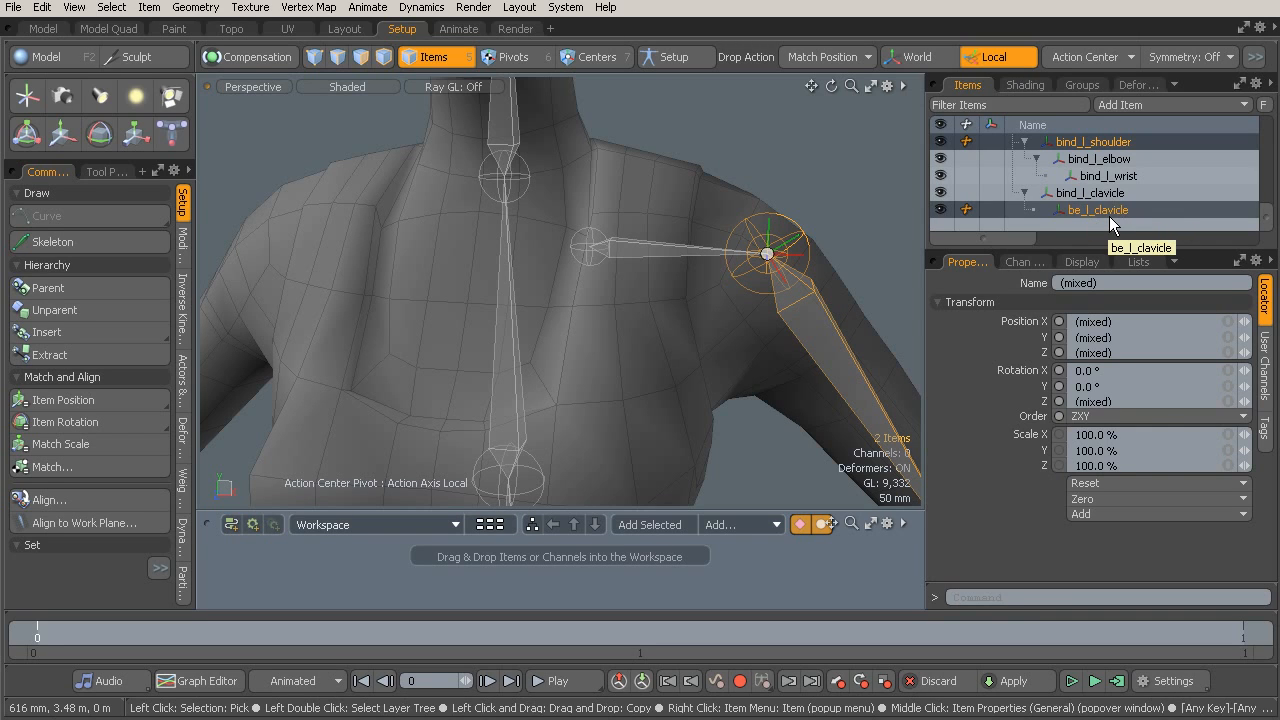
{"action": "key", "text": "p"}
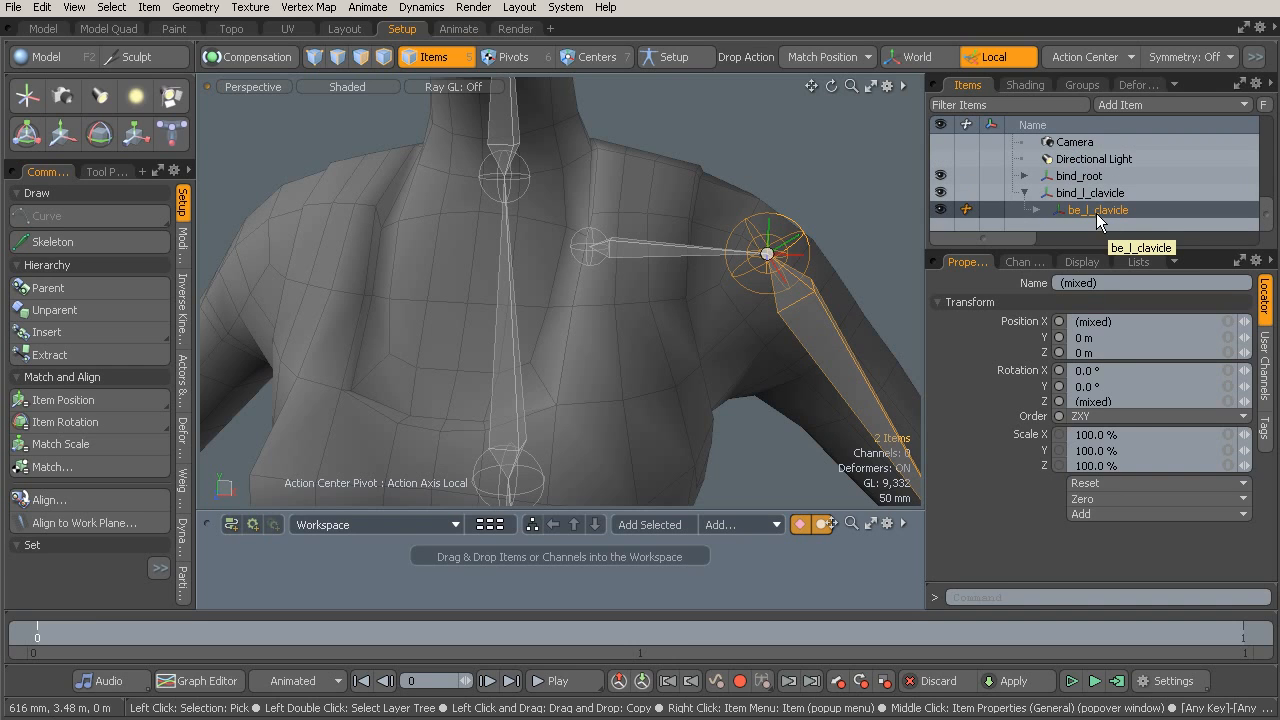
{"action": "key", "text": "Escape"}
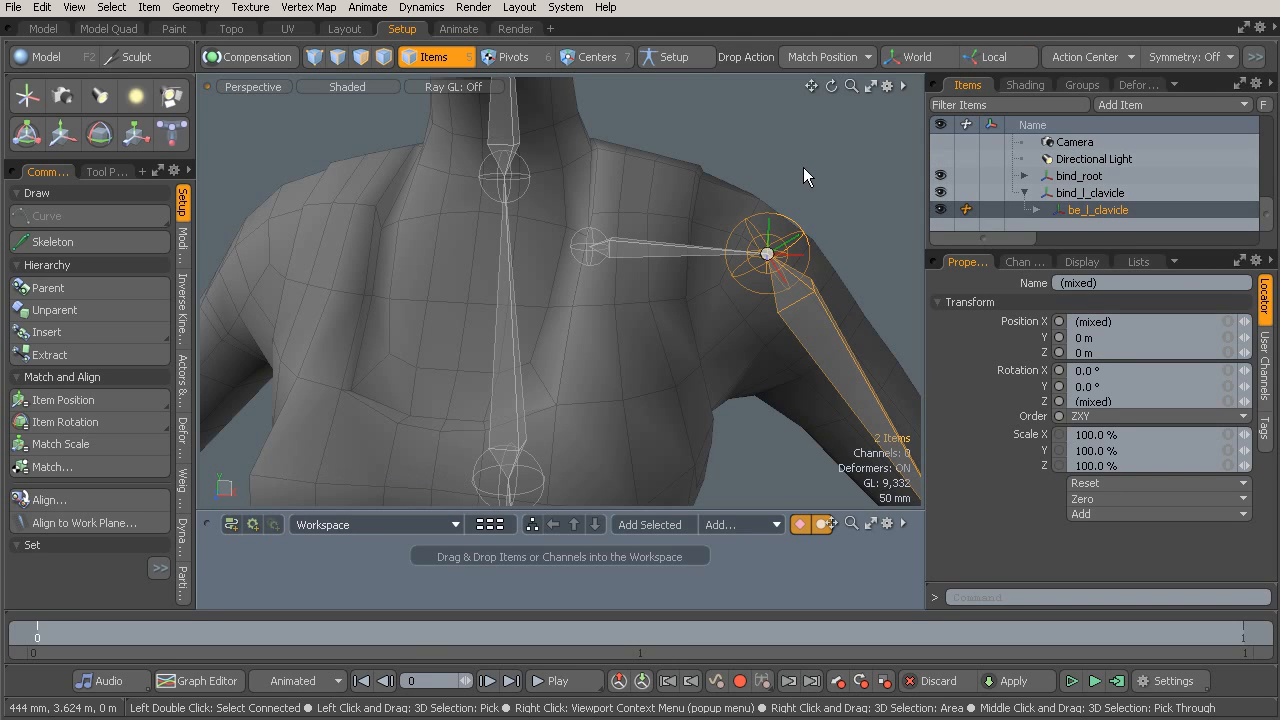
{"action": "left_click", "coordinate": [803, 167]}
{"action": "left_click_drag", "start_coordinate": [810, 244], "coordinate": [506, 163], "text": "alt"}
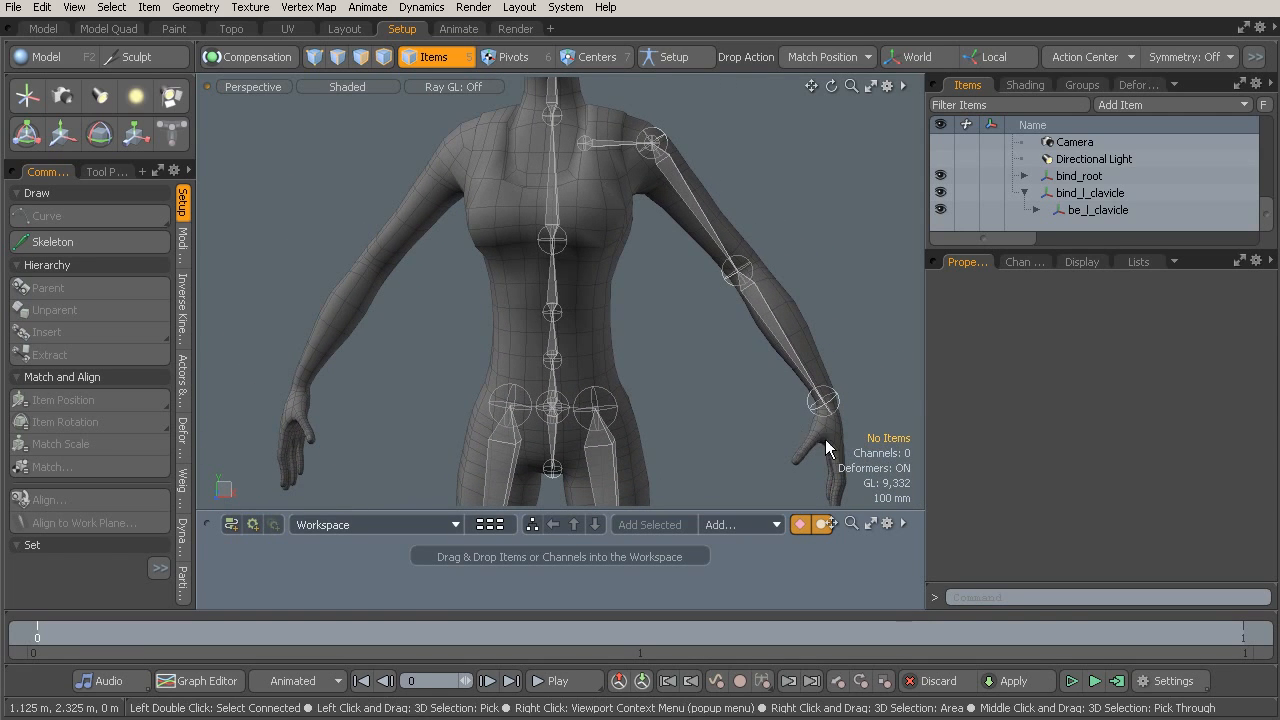
{"action": "left_click_drag", "start_coordinate": [832, 425], "coordinate": [789, 406], "text": "alt"}
{"action": "left_click_drag", "start_coordinate": [783, 340], "coordinate": [695, 292], "text": "ctrl+alt"}
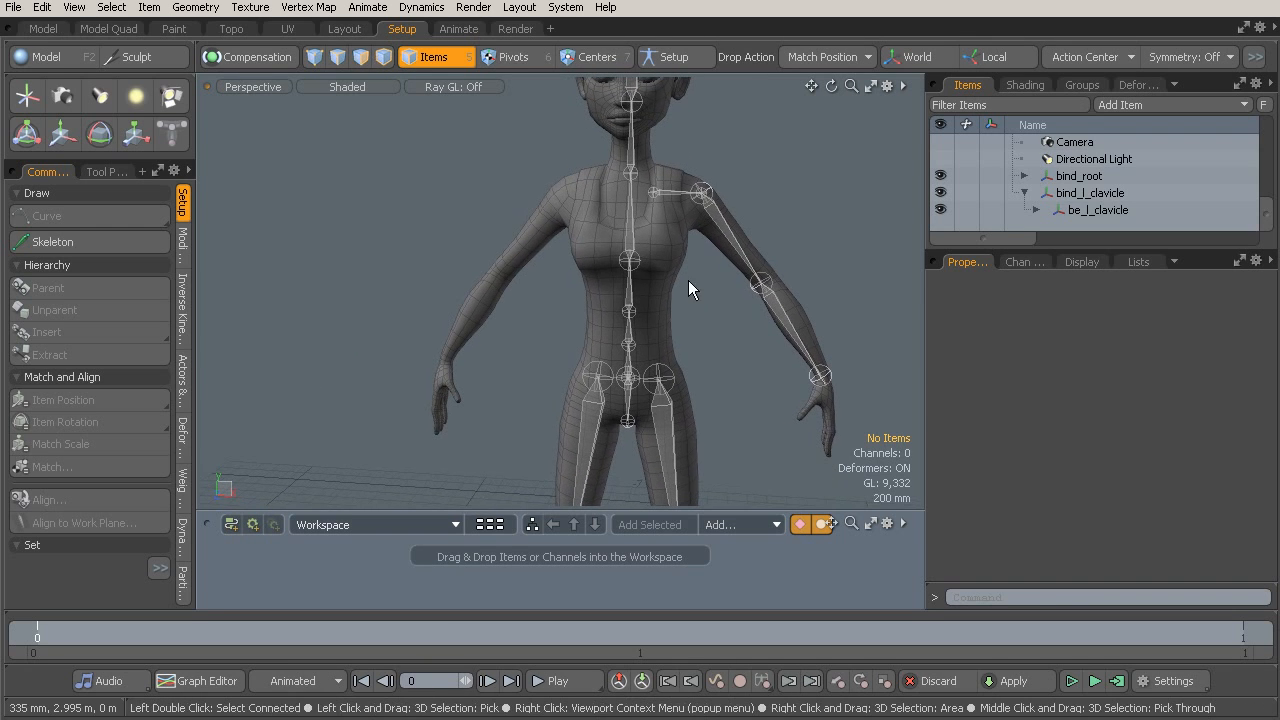